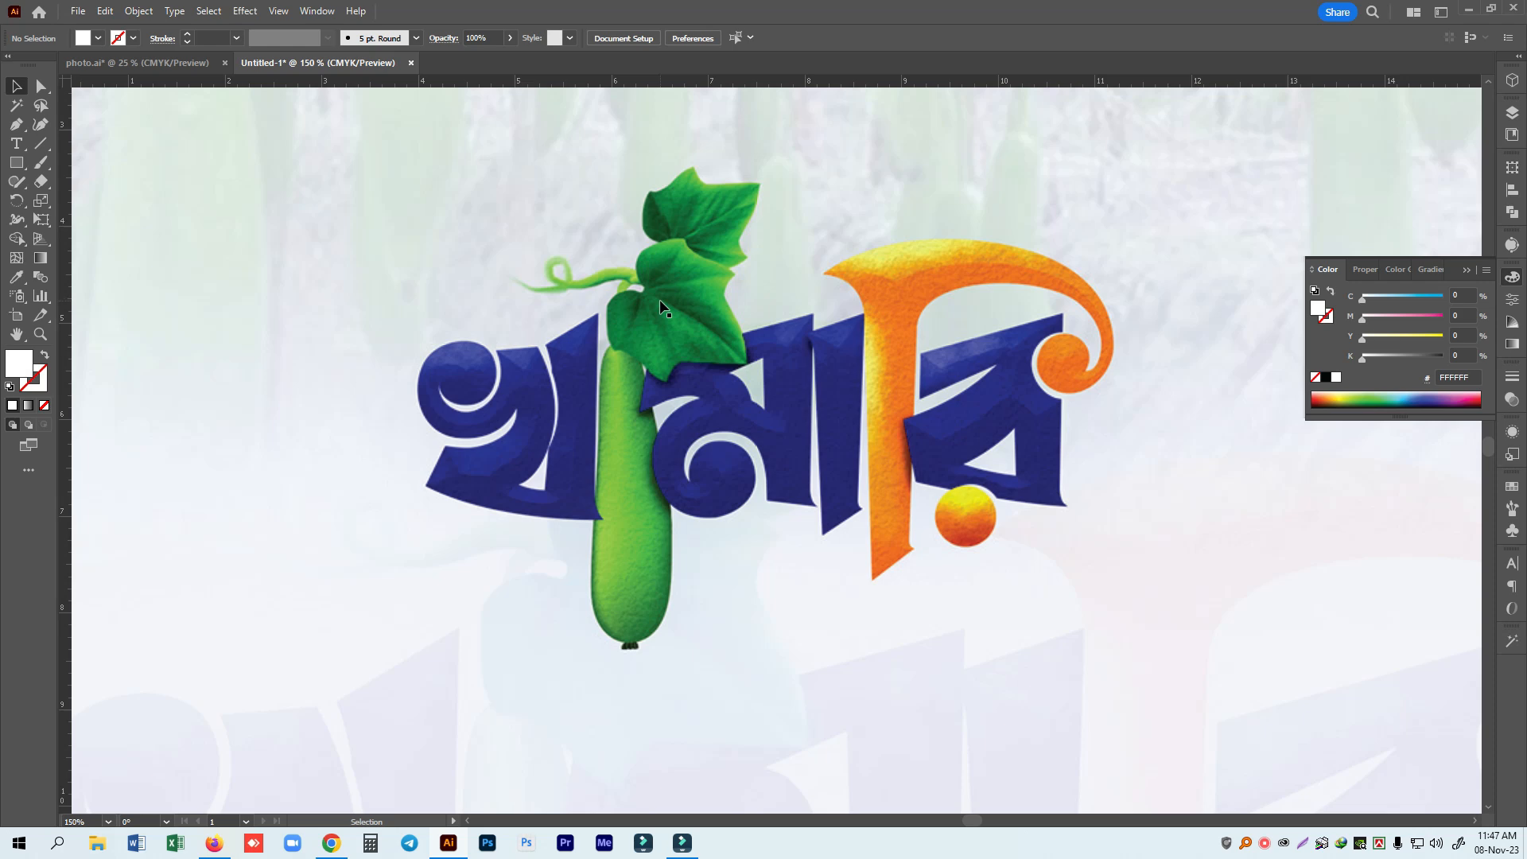
Sketch a white single-line skeleton of the first letter with the Paintbrush on the empty area beside the finished lettering.
key(ctrl+equal)
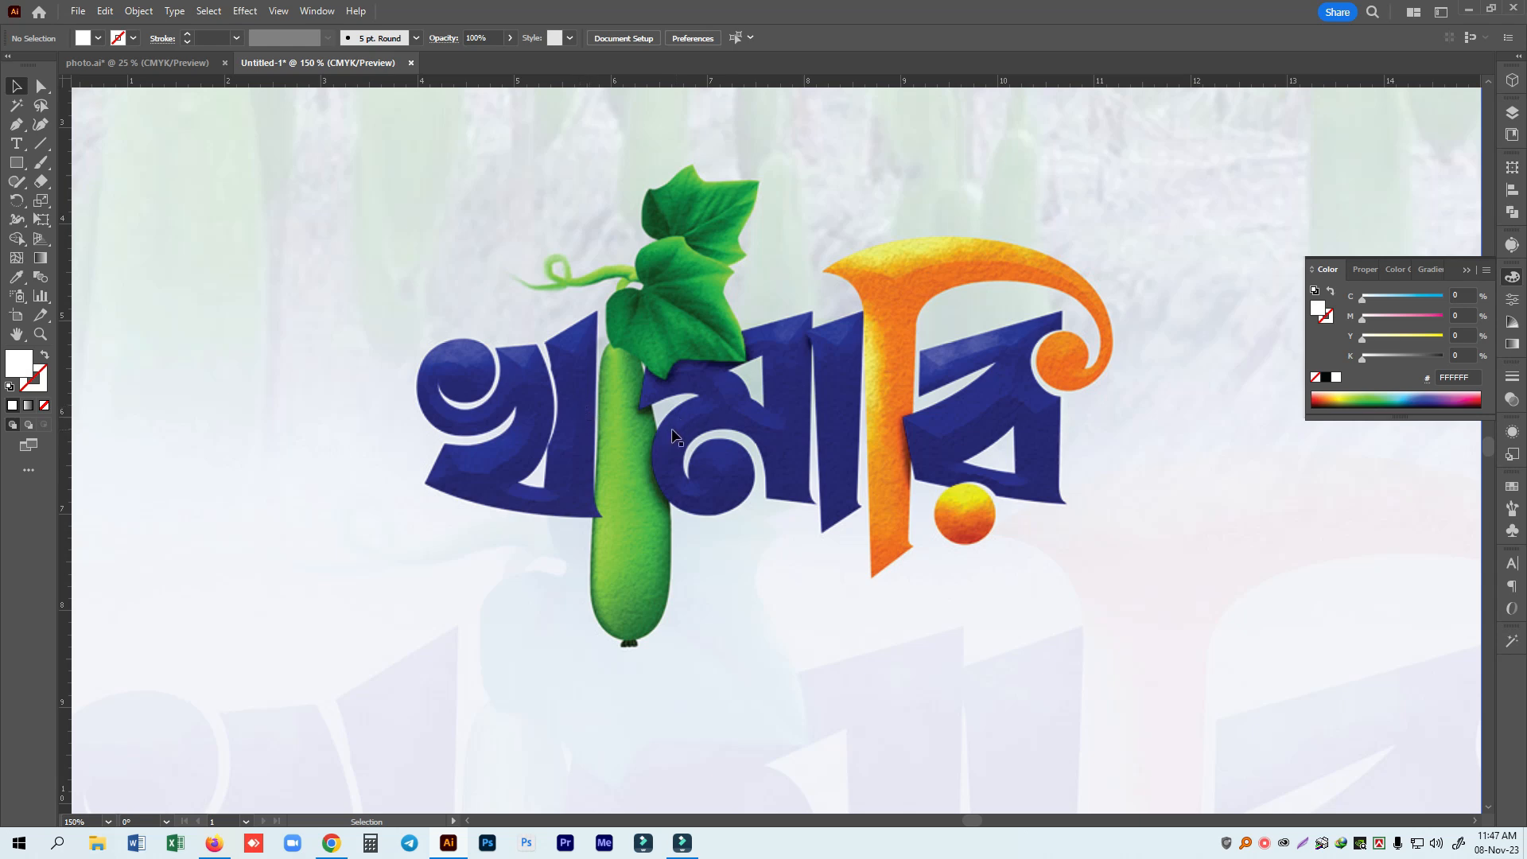
scroll(682, 436, down, 5)
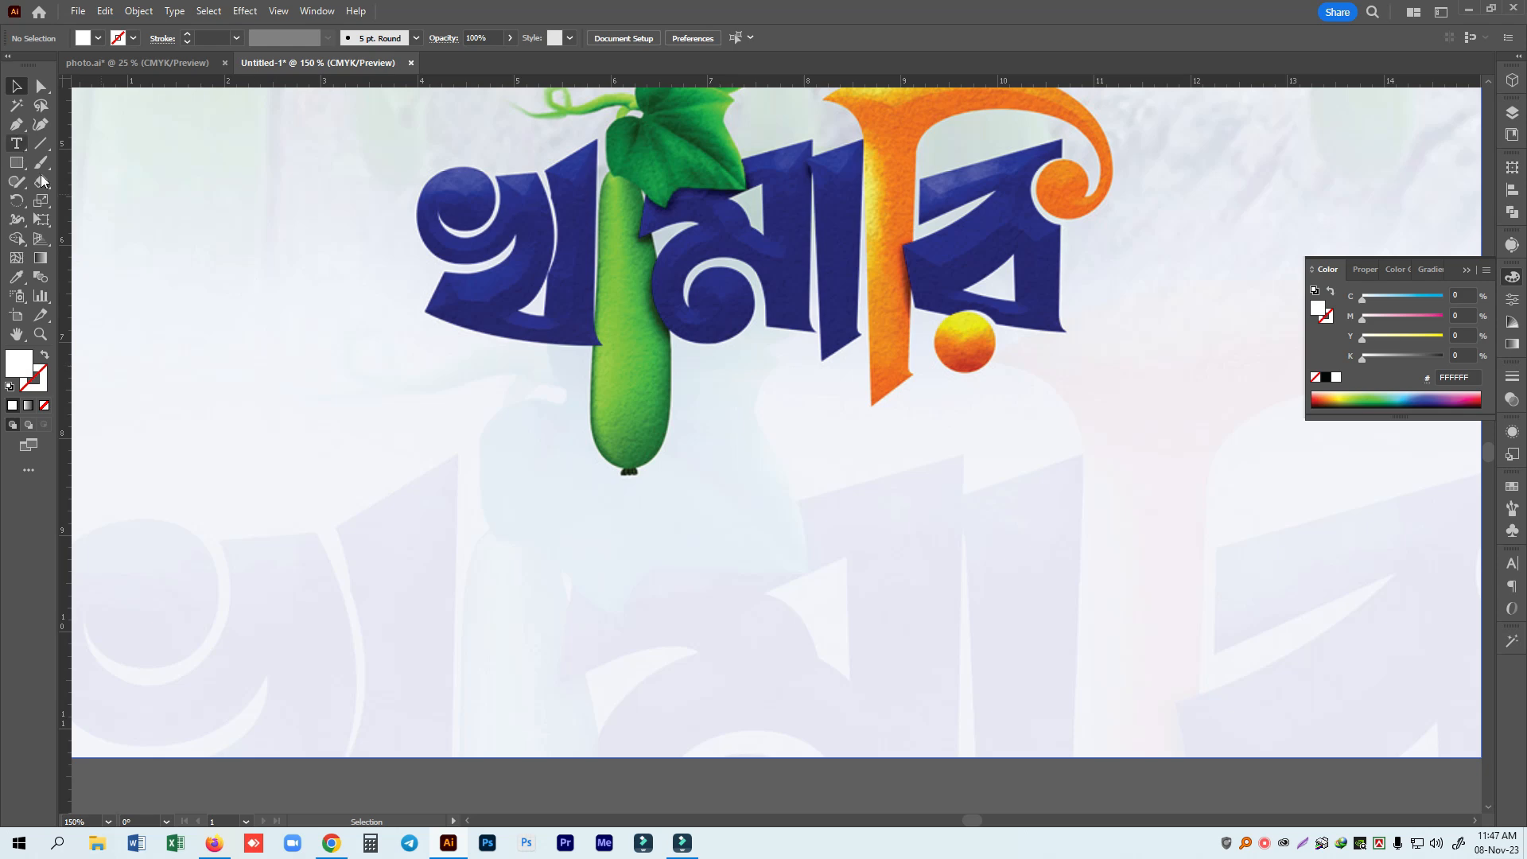
drag(41, 162, 104, 169)
click(96, 164)
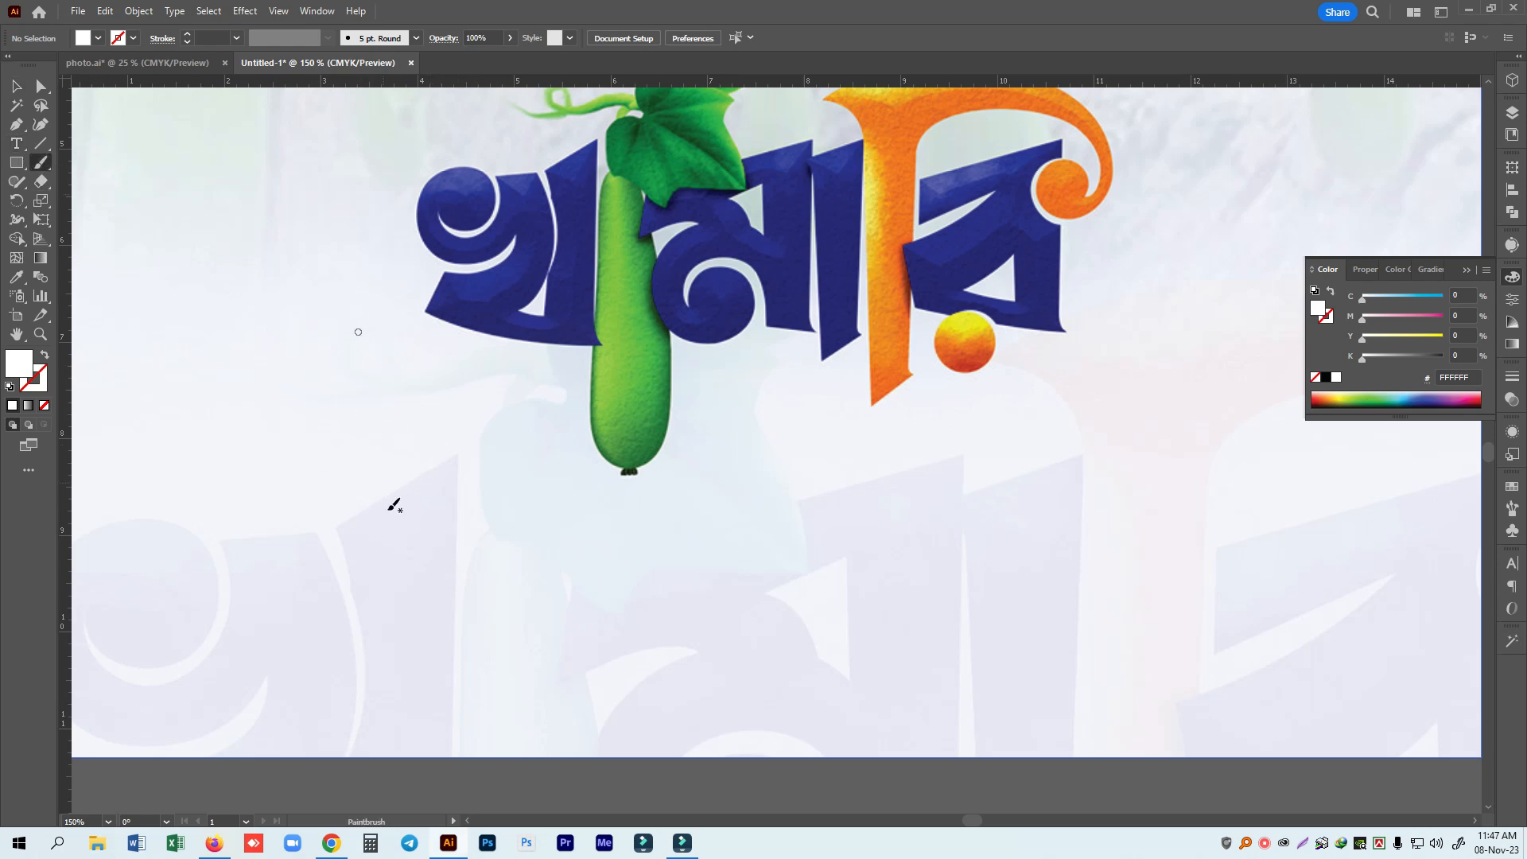
mouse_move(208, 387)
mouse_down()
mouse_move(226, 412)
mouse_move(258, 384)
mouse_move(255, 334)
mouse_up()
mouse_move(309, 414)
mouse_down()
mouse_move(198, 455)
mouse_move(314, 488)
mouse_move(365, 544)
mouse_move(354, 285)
mouse_up()
Move the white letter skeleton to the open area below and right of the lettering, and make its stroke black.
click(16, 86)
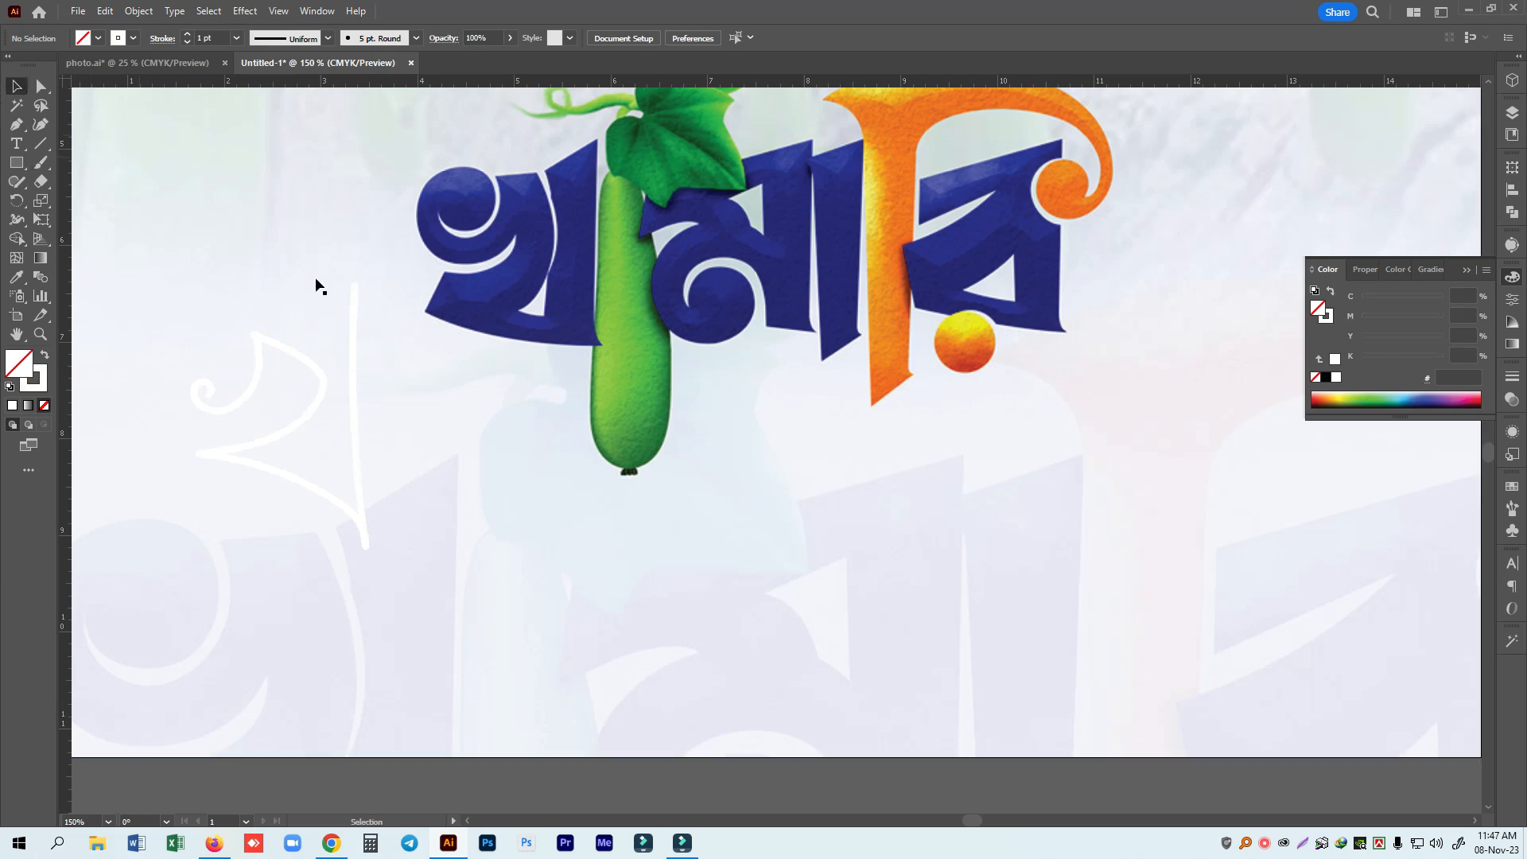
drag(354, 368, 1239, 452)
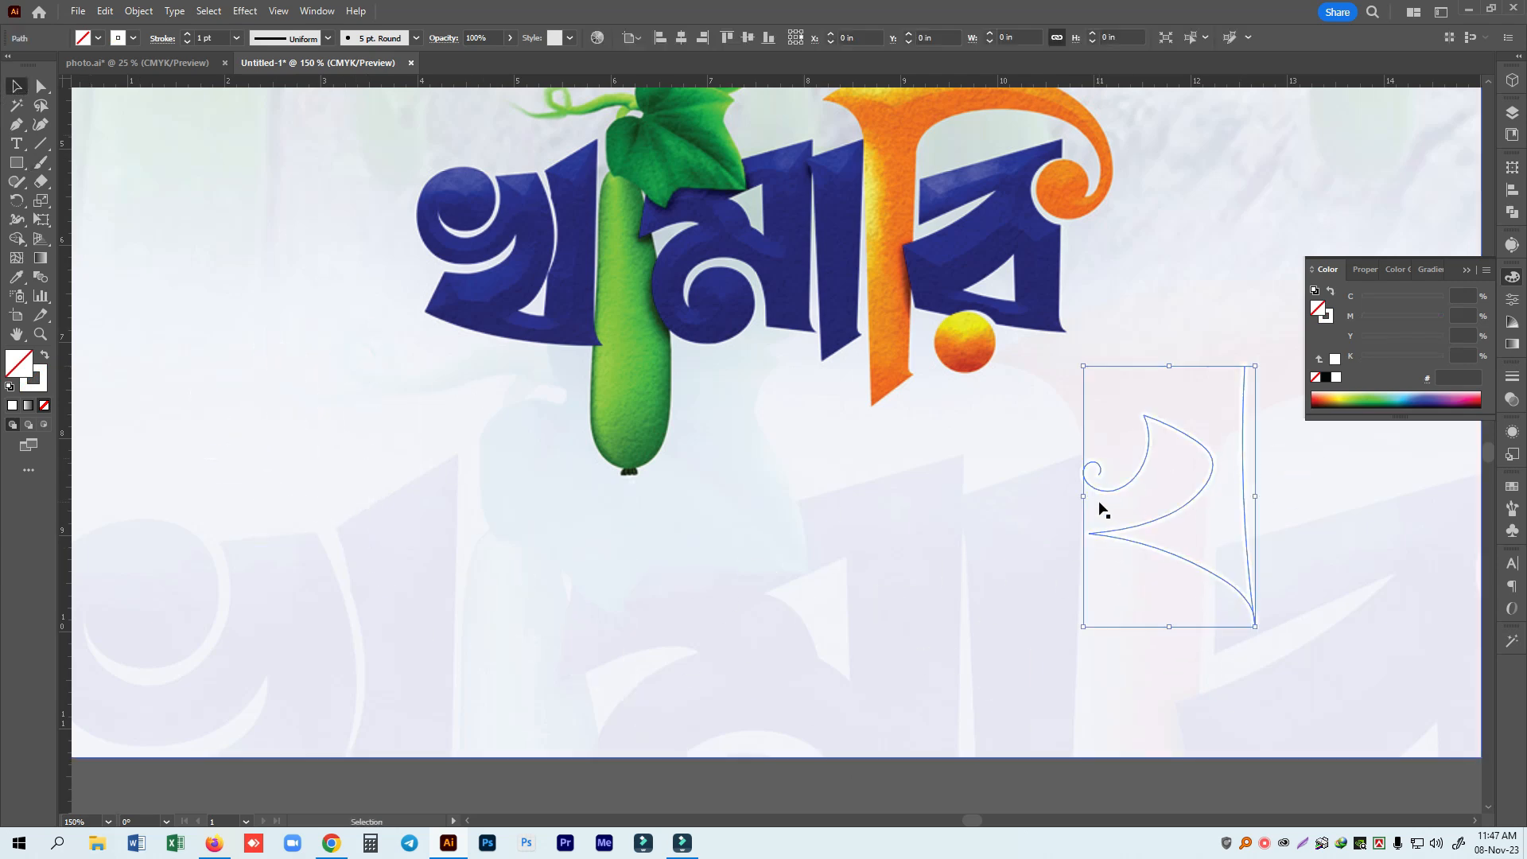
drag(1084, 498, 513, 521)
drag(550, 454, 559, 371)
drag(679, 506, 975, 486)
drag(589, 515, 716, 495)
drag(920, 363, 812, 475)
click(44, 387)
click(1325, 377)
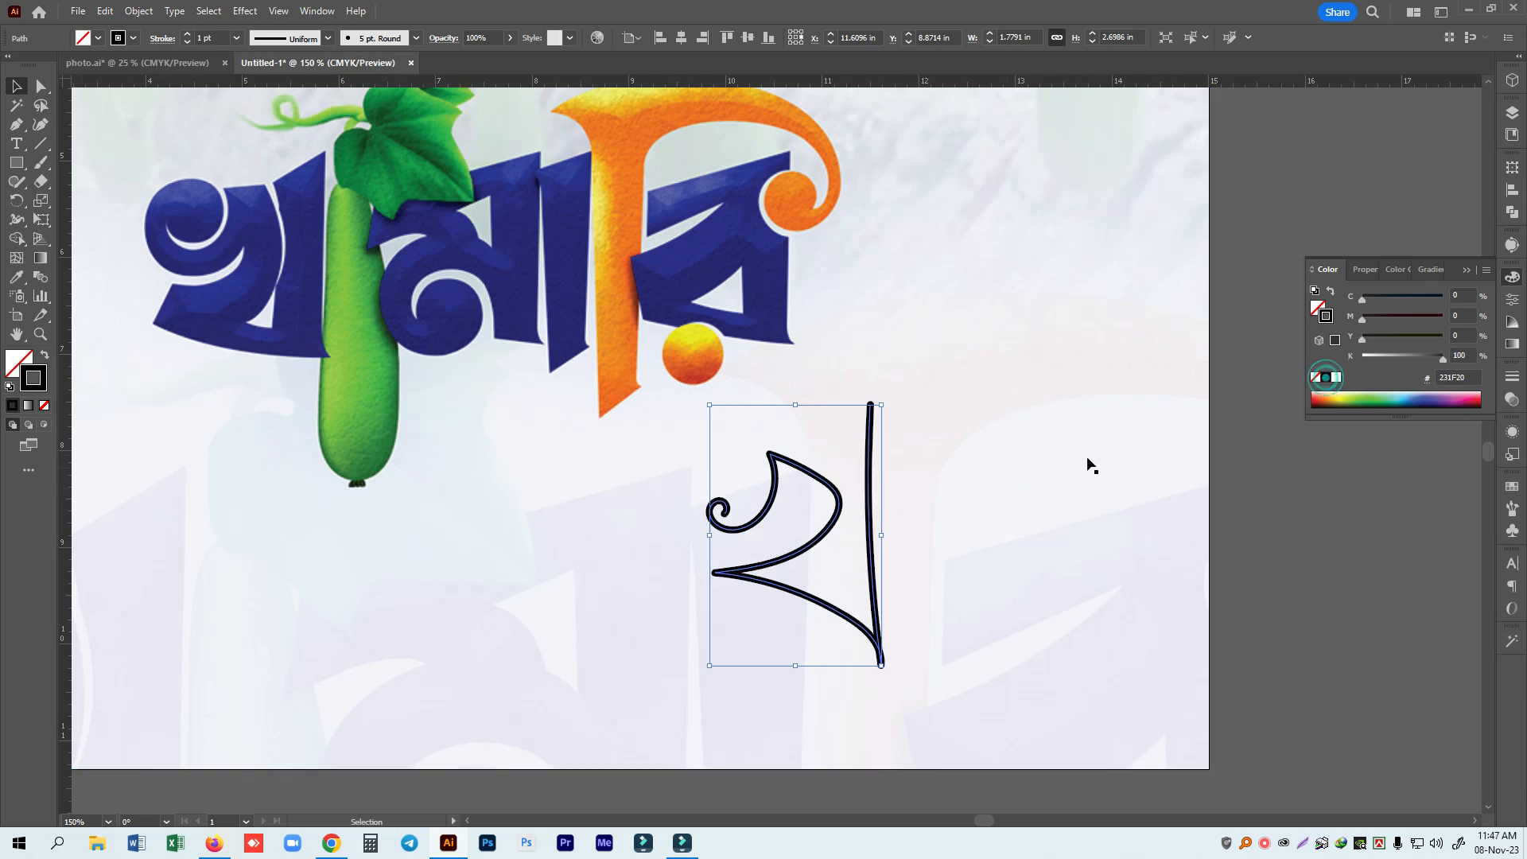
Brush outline strokes on both sides of the first letter's vertical stem, joined by a slanted top.
key(ctrl+=)
drag(1029, 331, 1067, 487)
click(39, 164)
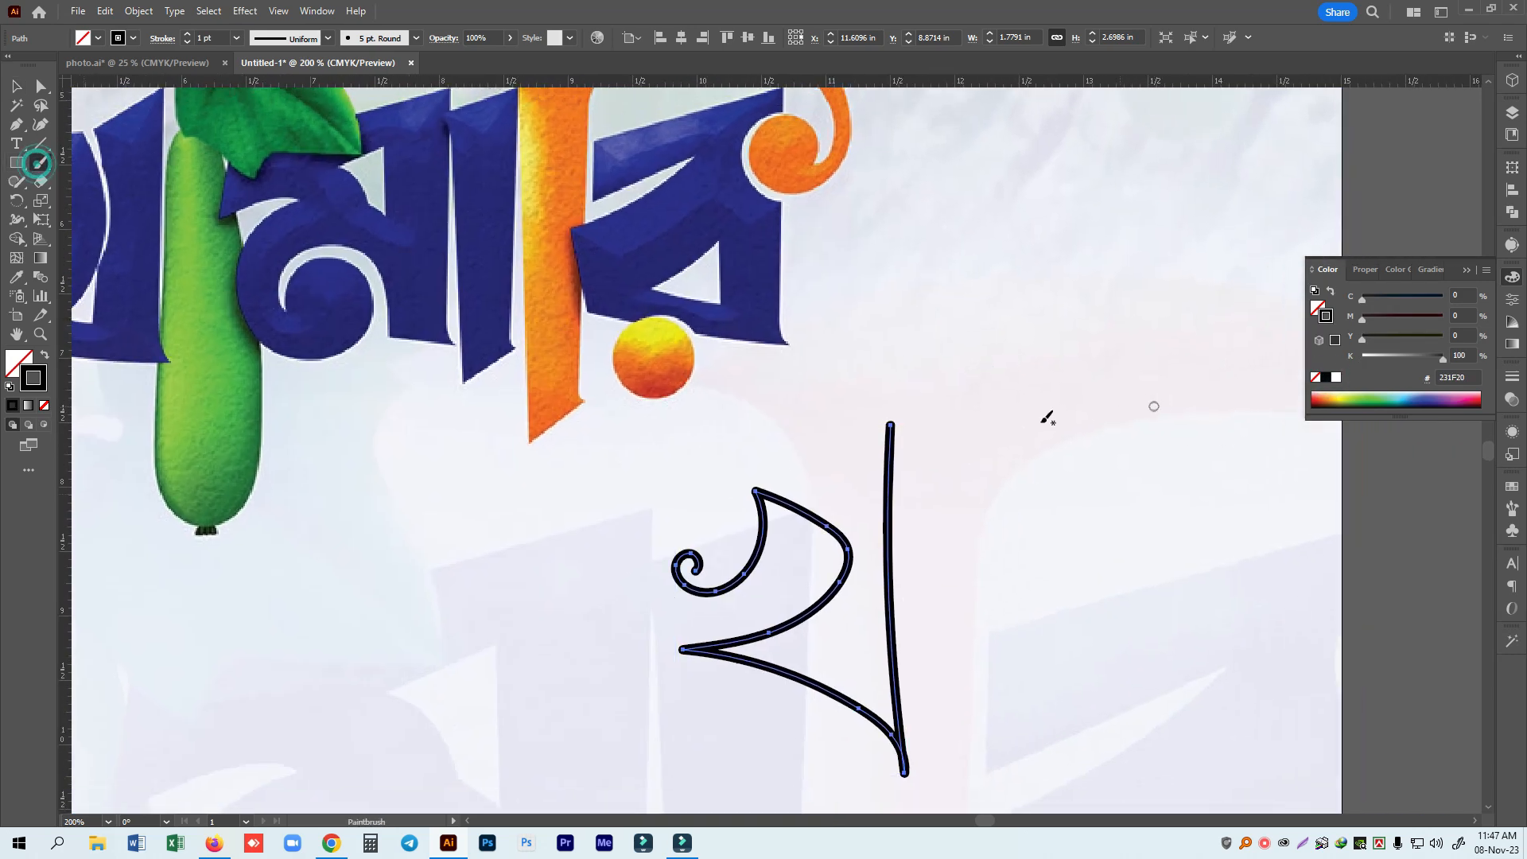
mouse_move(859, 452)
mouse_down()
mouse_move(959, 366)
mouse_move(924, 549)
mouse_move(923, 715)
mouse_up()
scroll(968, 408, down, 1)
mouse_move(858, 395)
mouse_down()
mouse_move(877, 482)
mouse_move(873, 650)
mouse_up()
scroll(873, 651, down, 2)
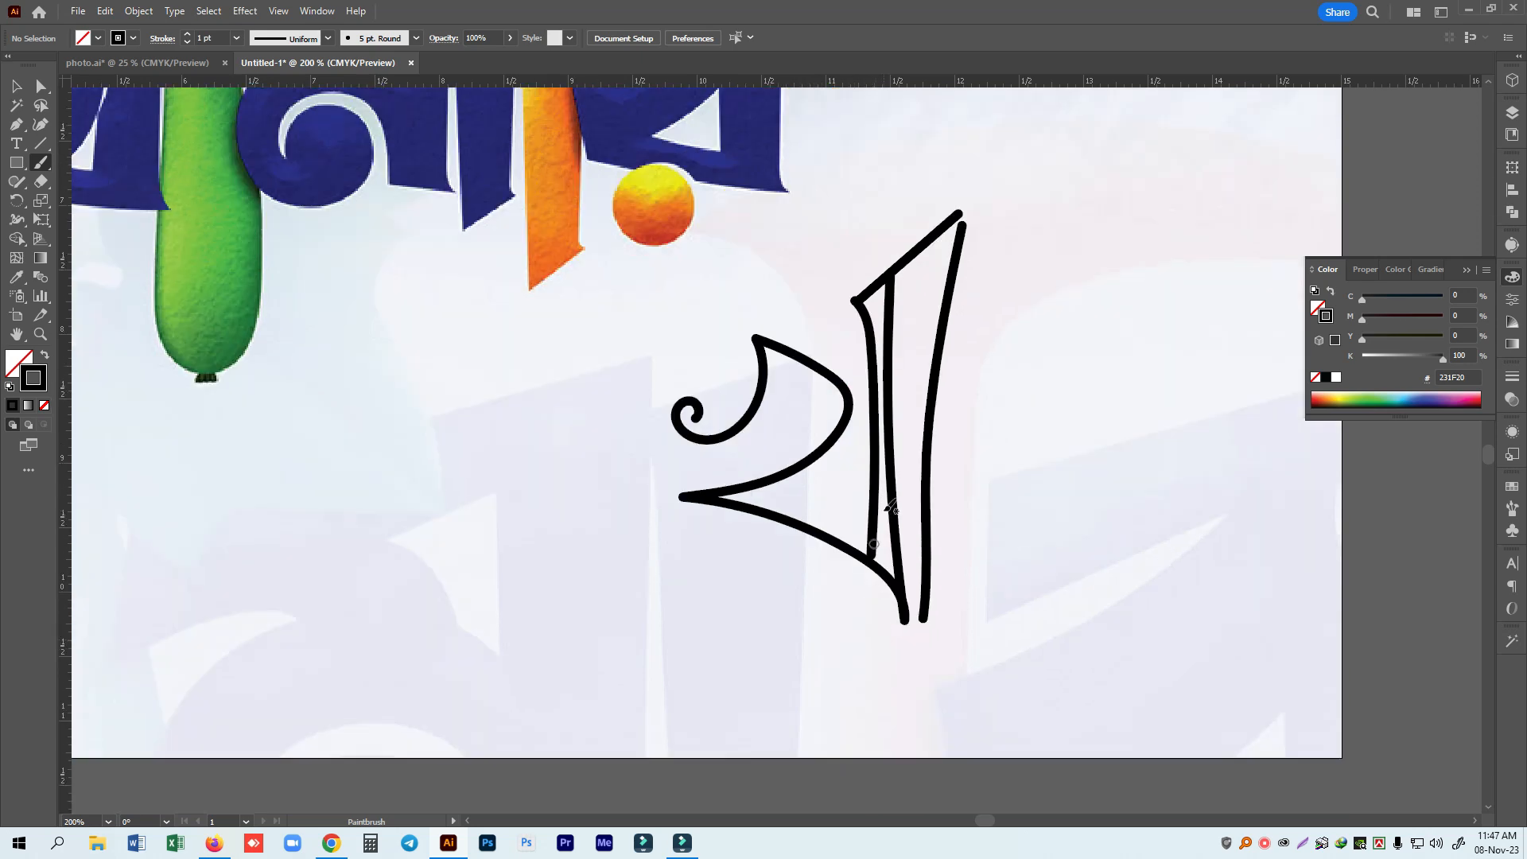
Brush parallel strokes around the first letter's middle curve and lower arm to give its body thickness.
drag(782, 294, 749, 344)
mouse_move(783, 294)
mouse_down()
mouse_move(855, 419)
mouse_move(841, 471)
mouse_move(788, 511)
mouse_move(900, 568)
mouse_up()
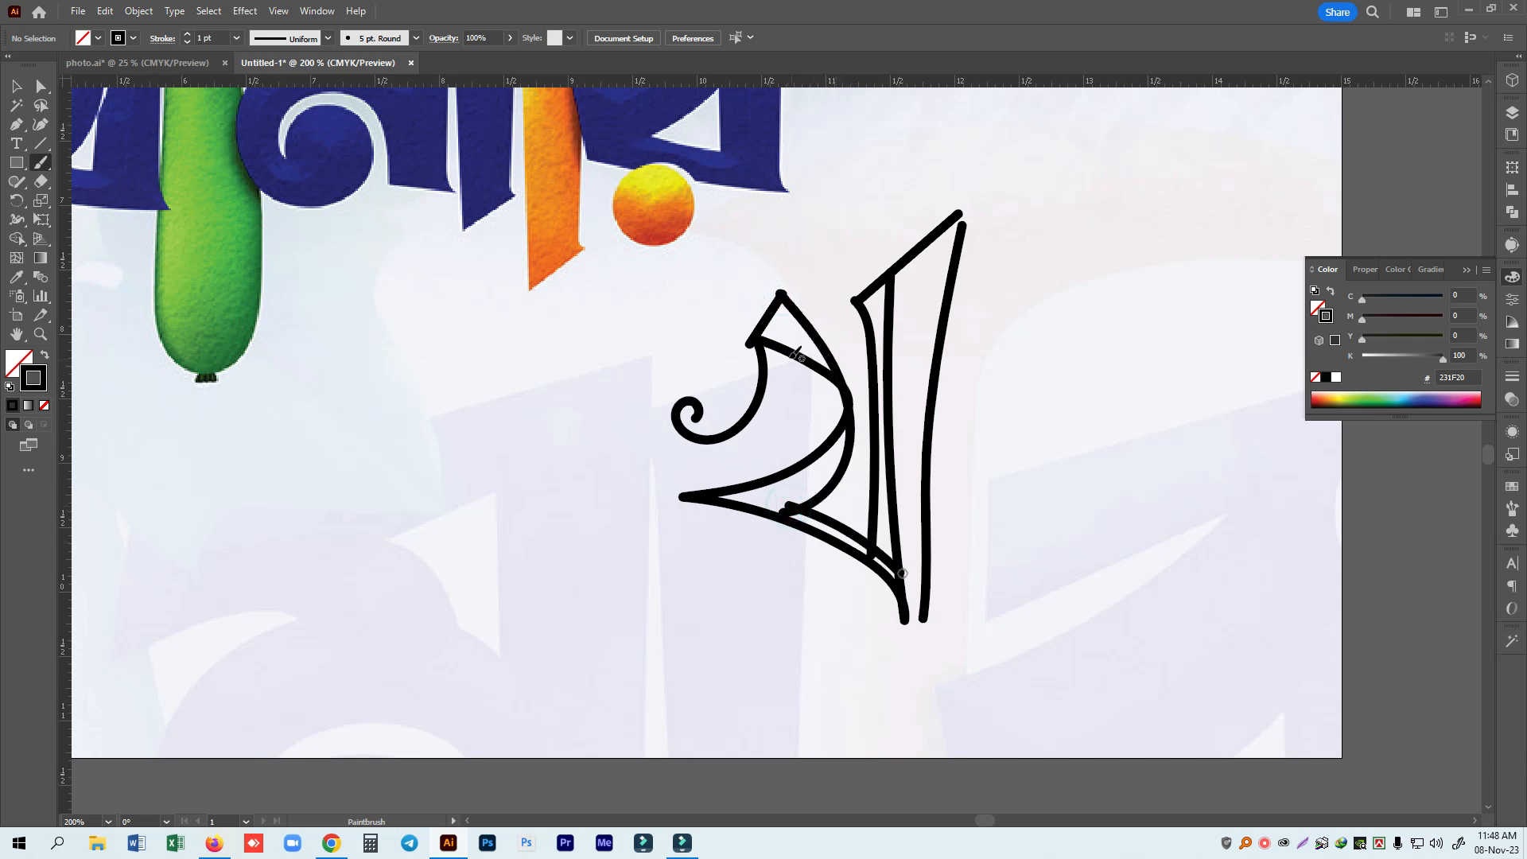
mouse_move(749, 344)
mouse_down()
mouse_move(784, 375)
mouse_move(707, 470)
mouse_move(661, 469)
mouse_move(697, 575)
mouse_move(805, 584)
mouse_move(960, 635)
mouse_up()
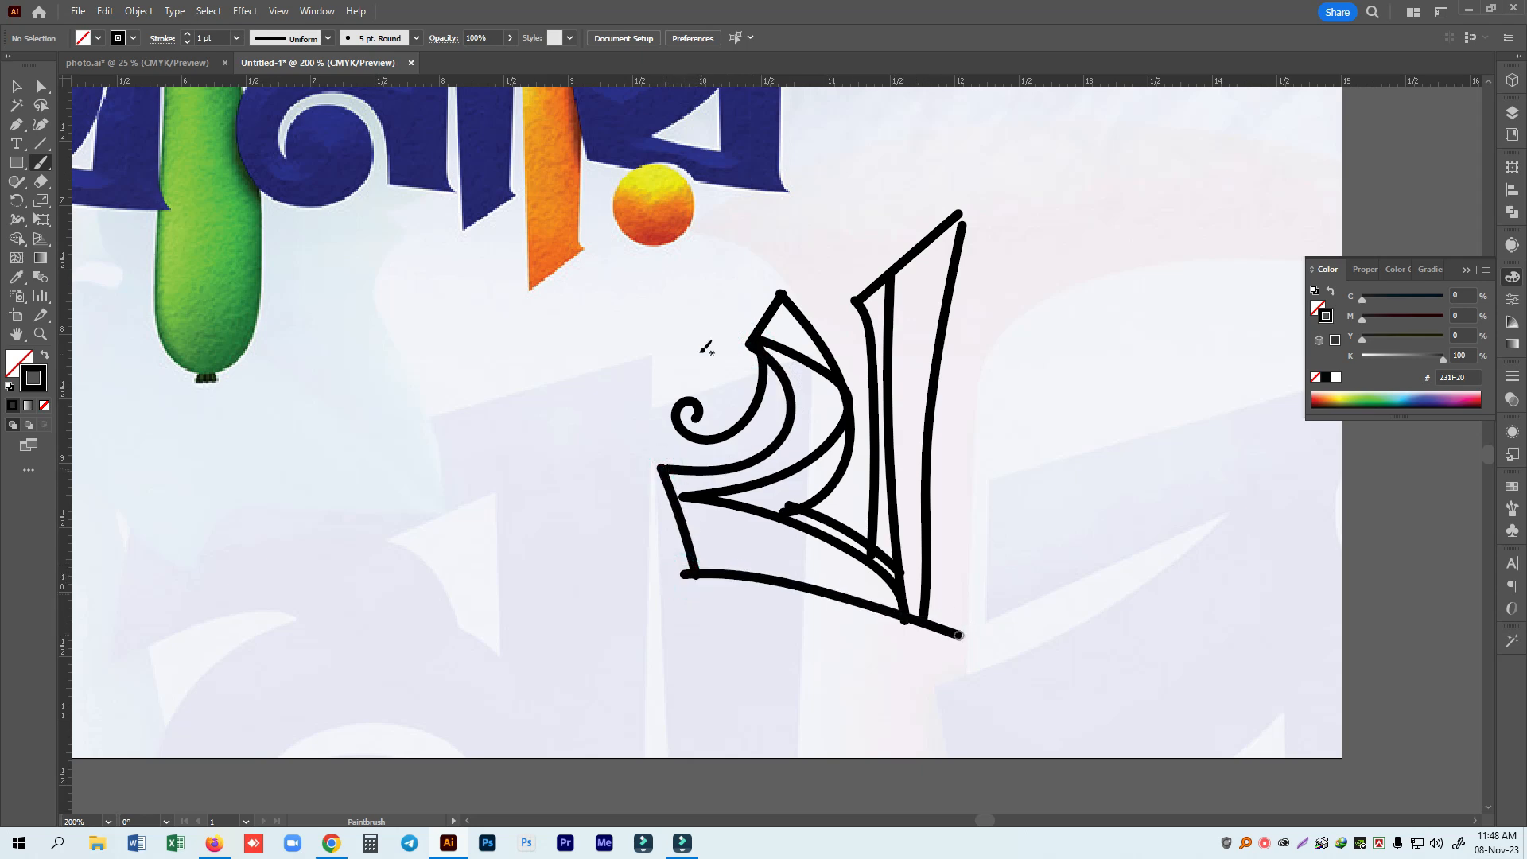
Build up the round curl of the first letter with overlapping circular brush strokes around the spiral.
mouse_move(649, 382)
mouse_down()
mouse_move(671, 343)
mouse_move(707, 344)
mouse_move(741, 433)
mouse_up()
mouse_move(665, 347)
mouse_down()
mouse_move(648, 377)
mouse_move(662, 416)
mouse_move(687, 434)
mouse_move(736, 433)
mouse_up()
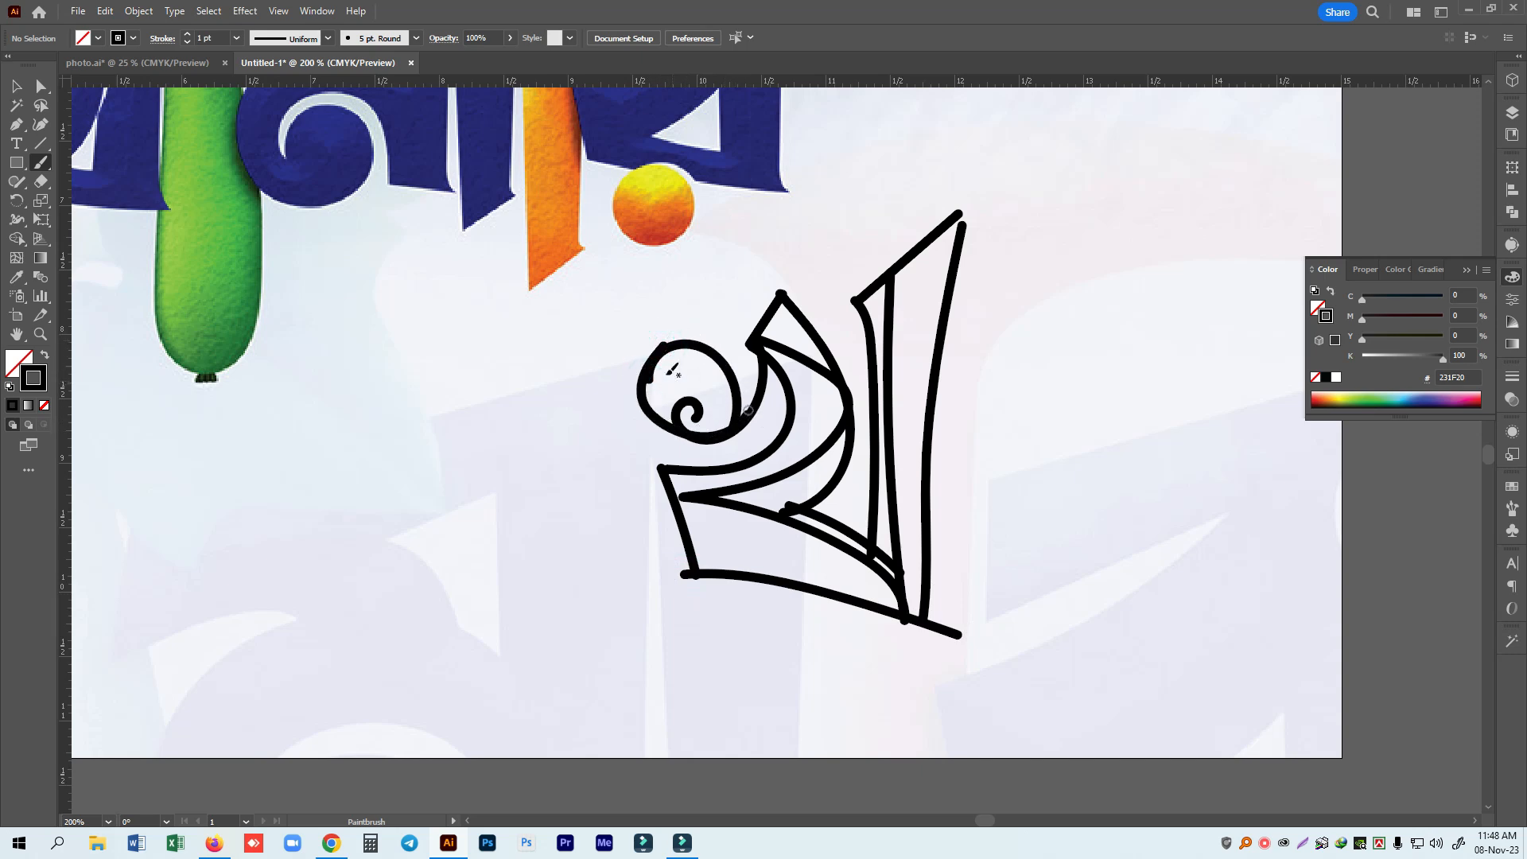
mouse_move(655, 365)
mouse_down()
mouse_move(664, 432)
mouse_move(721, 439)
mouse_move(765, 406)
mouse_move(765, 329)
mouse_up()
mouse_move(643, 372)
mouse_down()
mouse_move(705, 339)
mouse_move(740, 357)
mouse_move(738, 423)
mouse_up()
mouse_move(689, 341)
mouse_down()
mouse_move(645, 366)
mouse_move(650, 420)
mouse_up()
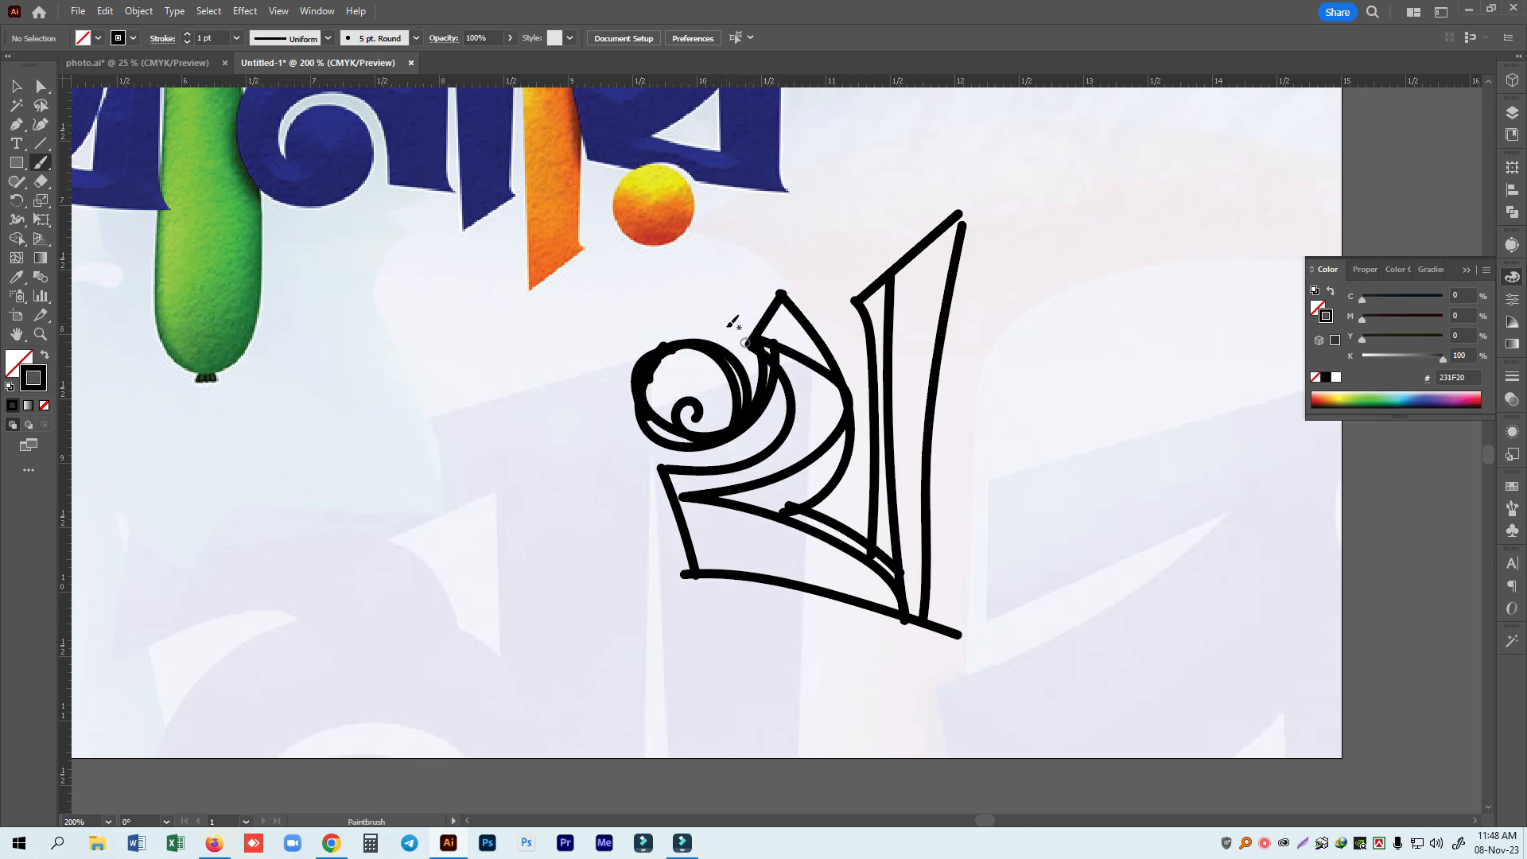
Brush a larger slanted head above the first letter's curl and continue it down the outside of the middle curve.
mouse_move(726, 311)
mouse_down()
mouse_move(744, 334)
mouse_move(730, 383)
mouse_up()
mouse_move(693, 297)
mouse_down()
mouse_move(734, 315)
mouse_move(744, 398)
mouse_up()
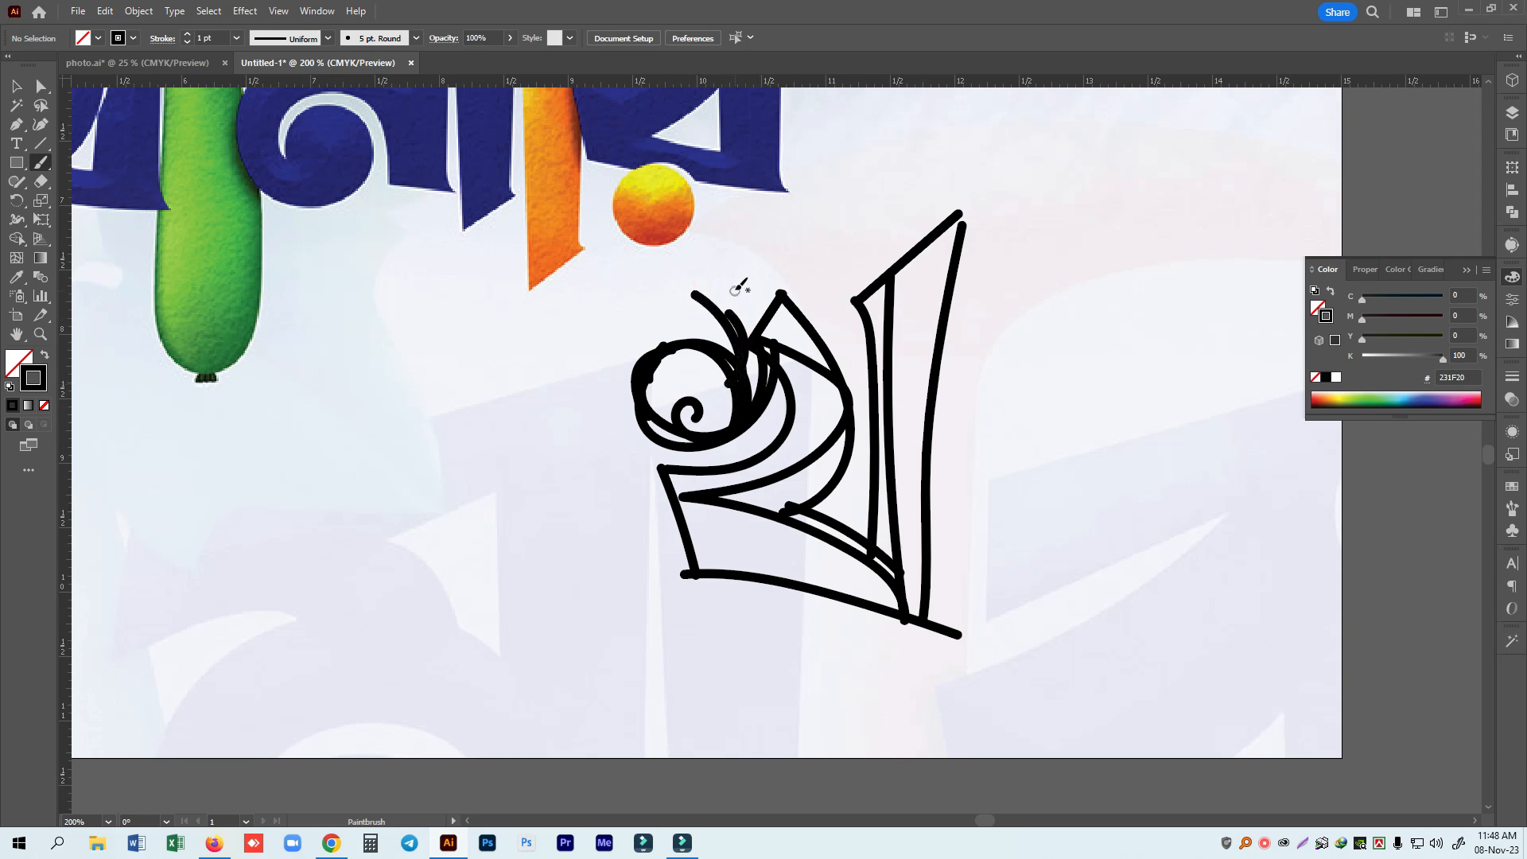
mouse_move(699, 293)
mouse_down()
mouse_move(772, 266)
mouse_move(827, 335)
mouse_move(851, 442)
mouse_move(789, 510)
mouse_up()
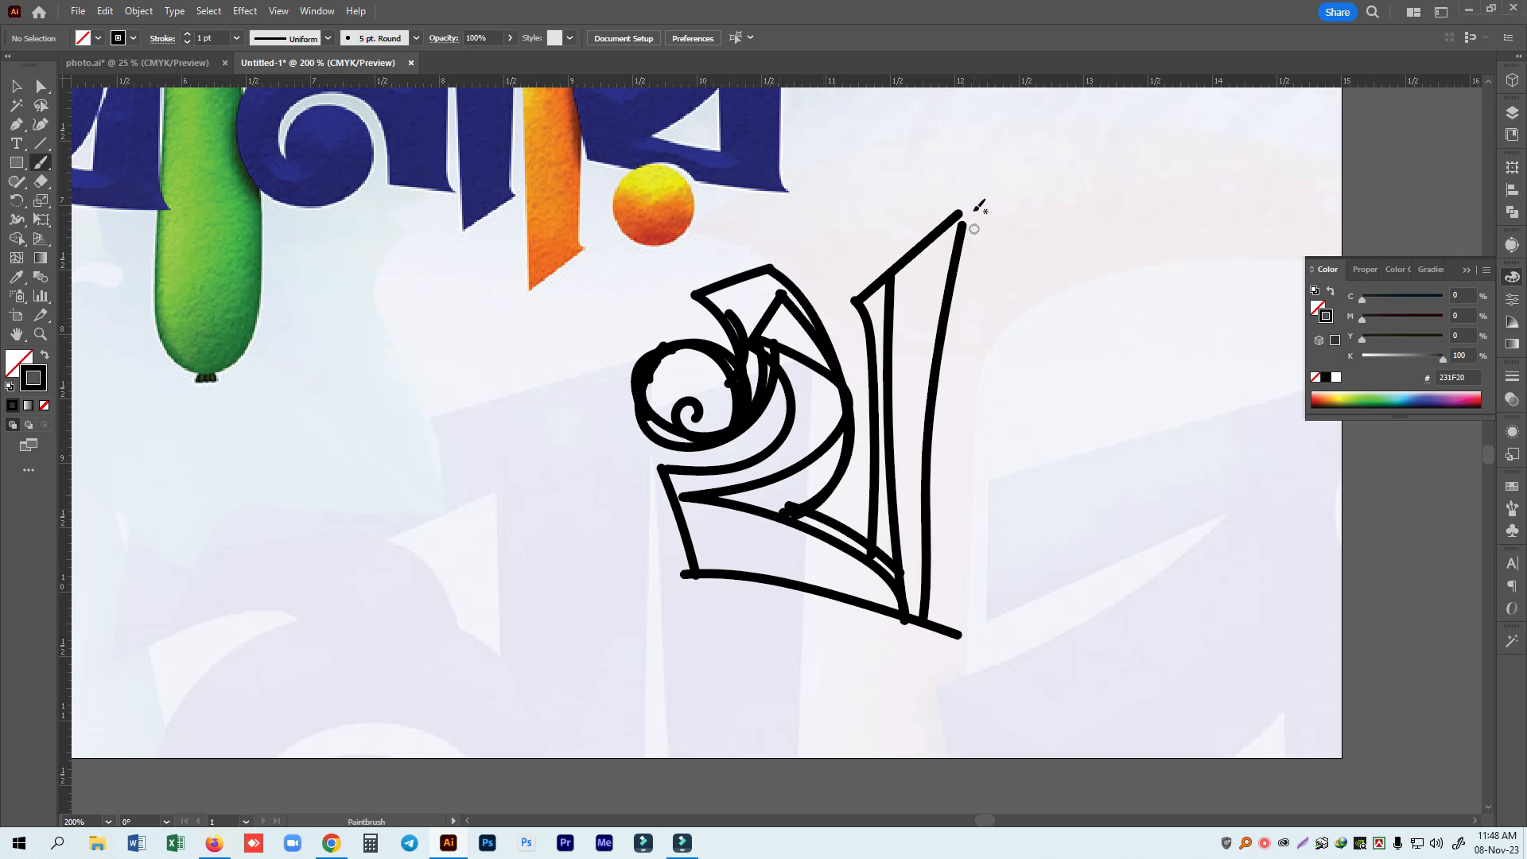
Add outer brush strokes to the first letter's stem, lower arm and arched base, and one more around the curl.
mouse_move(960, 213)
mouse_down()
mouse_move(939, 458)
mouse_move(949, 613)
mouse_move(970, 638)
mouse_up()
mouse_move(650, 466)
mouse_down()
mouse_move(692, 624)
mouse_move(689, 603)
mouse_move(786, 579)
mouse_move(870, 594)
mouse_move(946, 635)
mouse_up()
mouse_move(671, 617)
mouse_down()
mouse_move(827, 593)
mouse_move(966, 636)
mouse_up()
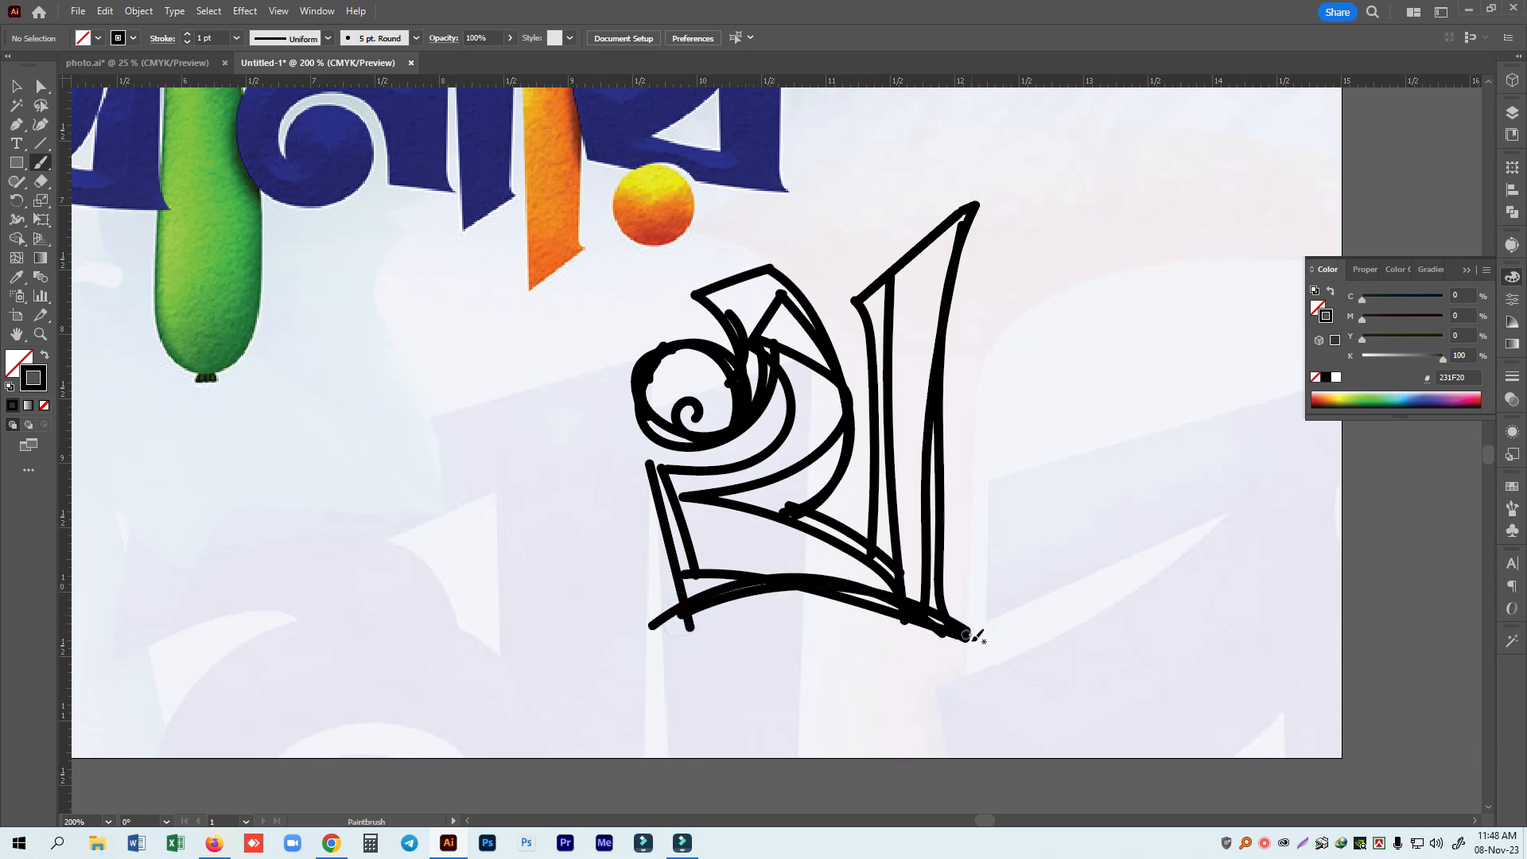
scroll(956, 662, up, 1)
scroll(956, 663, up, 1)
mouse_move(772, 402)
mouse_down()
mouse_move(756, 478)
mouse_move(692, 493)
mouse_move(633, 445)
mouse_move(696, 380)
mouse_move(730, 420)
mouse_up()
Sketch the second letter right of the first with a headline, a looped body and a double-sided vertical stem.
drag(1113, 494, 859, 482)
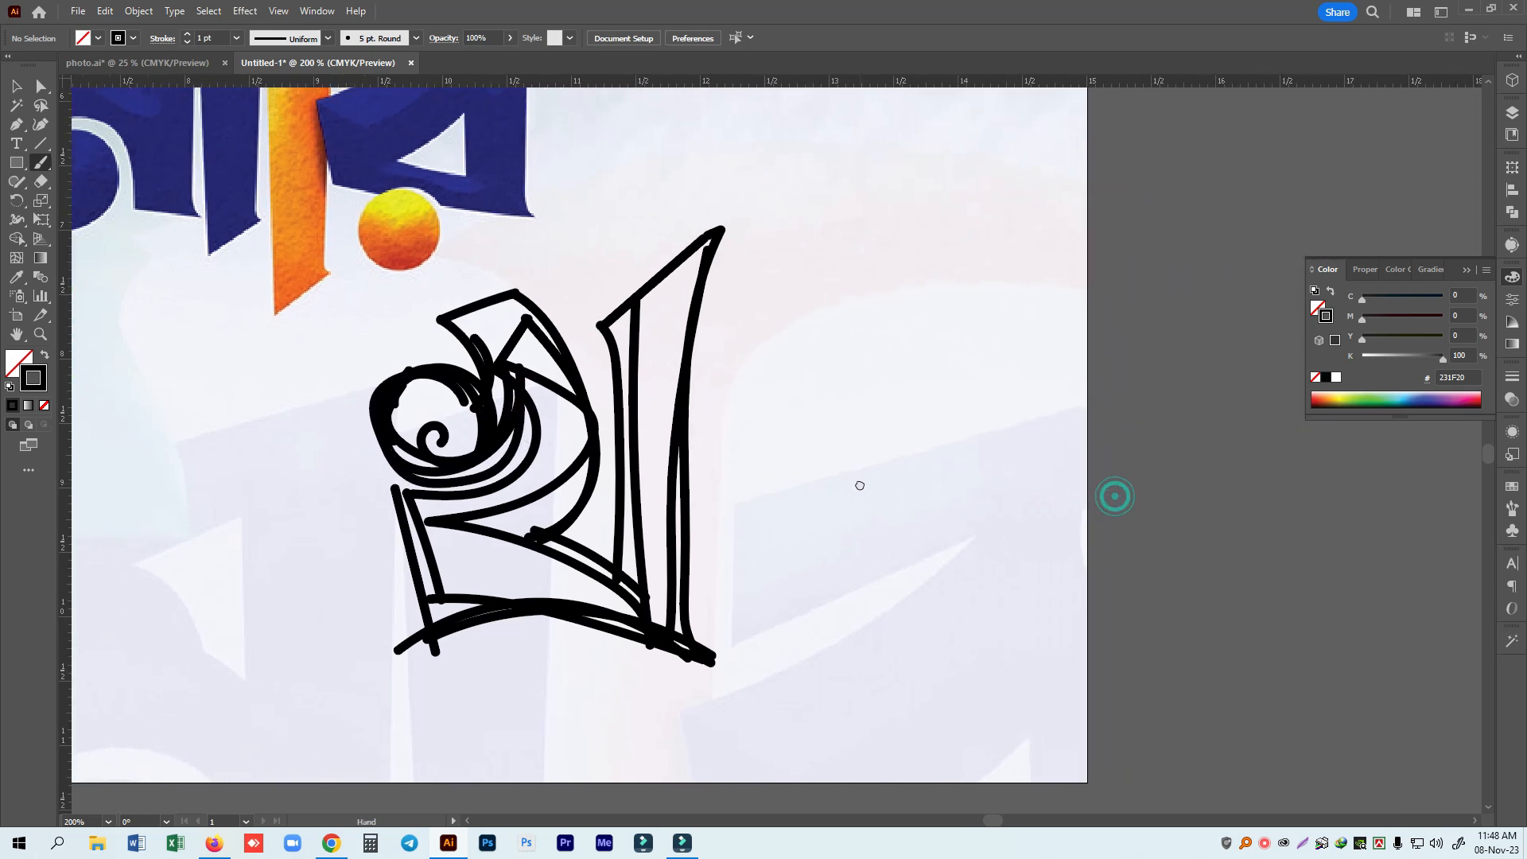
scroll(835, 408, down, 1)
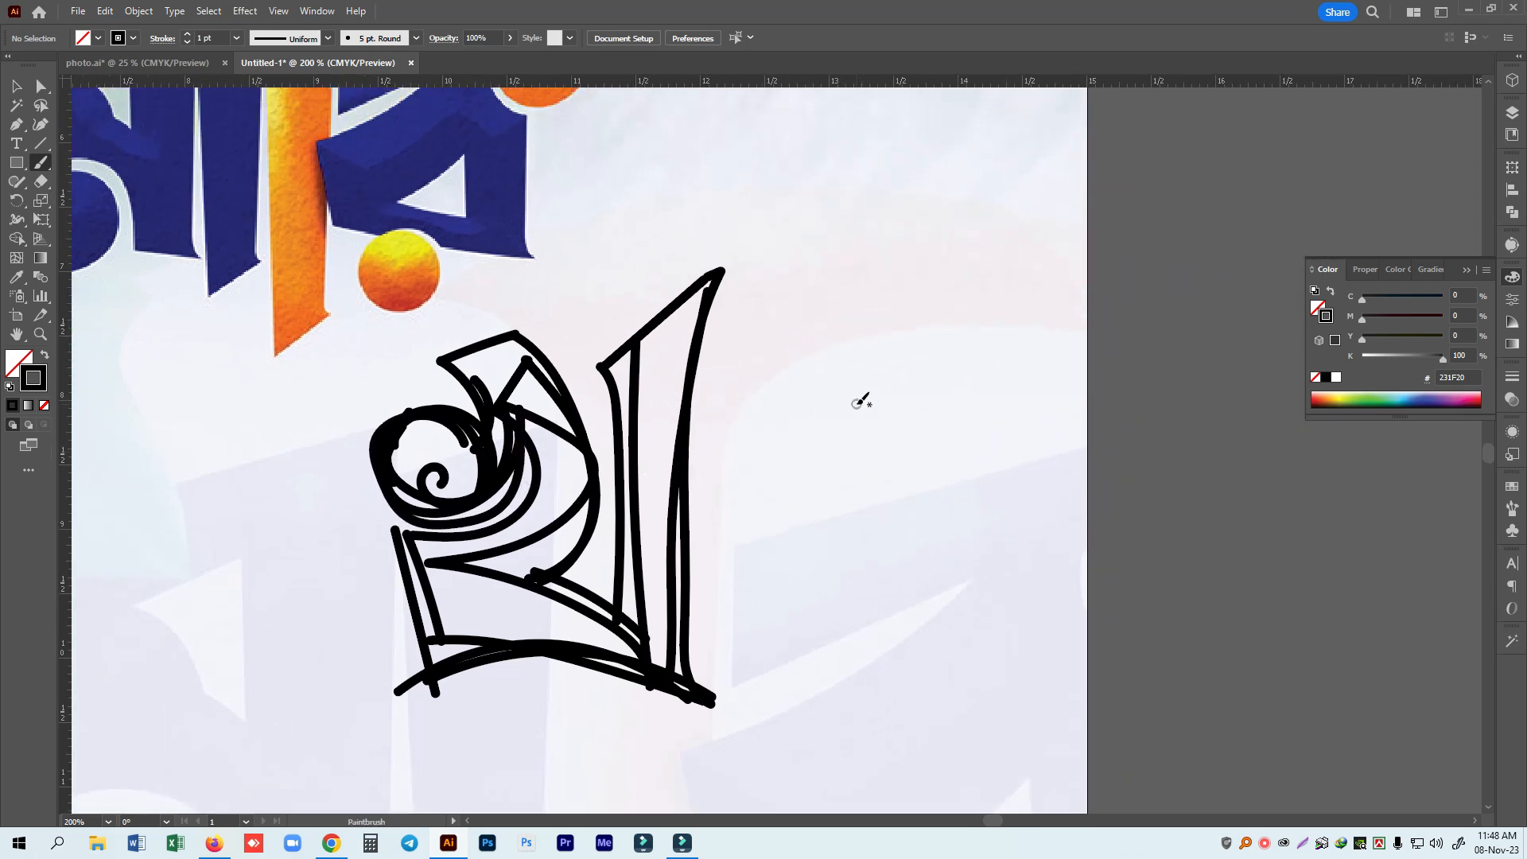
mouse_move(741, 282)
mouse_down()
mouse_move(1006, 254)
mouse_move(966, 353)
mouse_move(938, 638)
mouse_up()
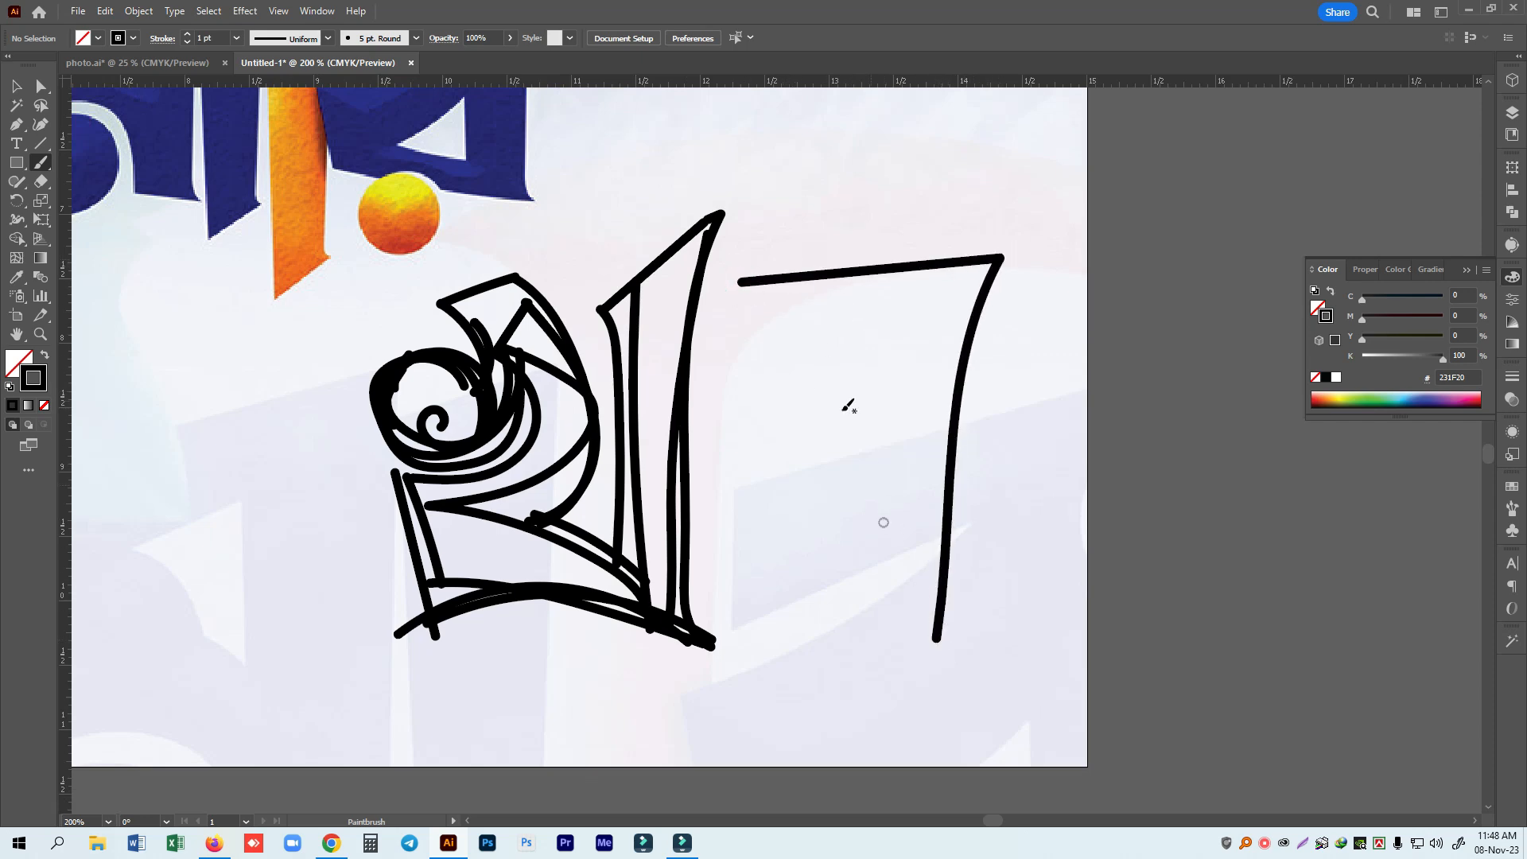
mouse_move(728, 280)
mouse_down()
mouse_move(802, 351)
mouse_move(855, 469)
mouse_move(829, 566)
mouse_move(760, 555)
mouse_move(731, 473)
mouse_move(806, 459)
mouse_move(920, 509)
mouse_move(958, 551)
mouse_up()
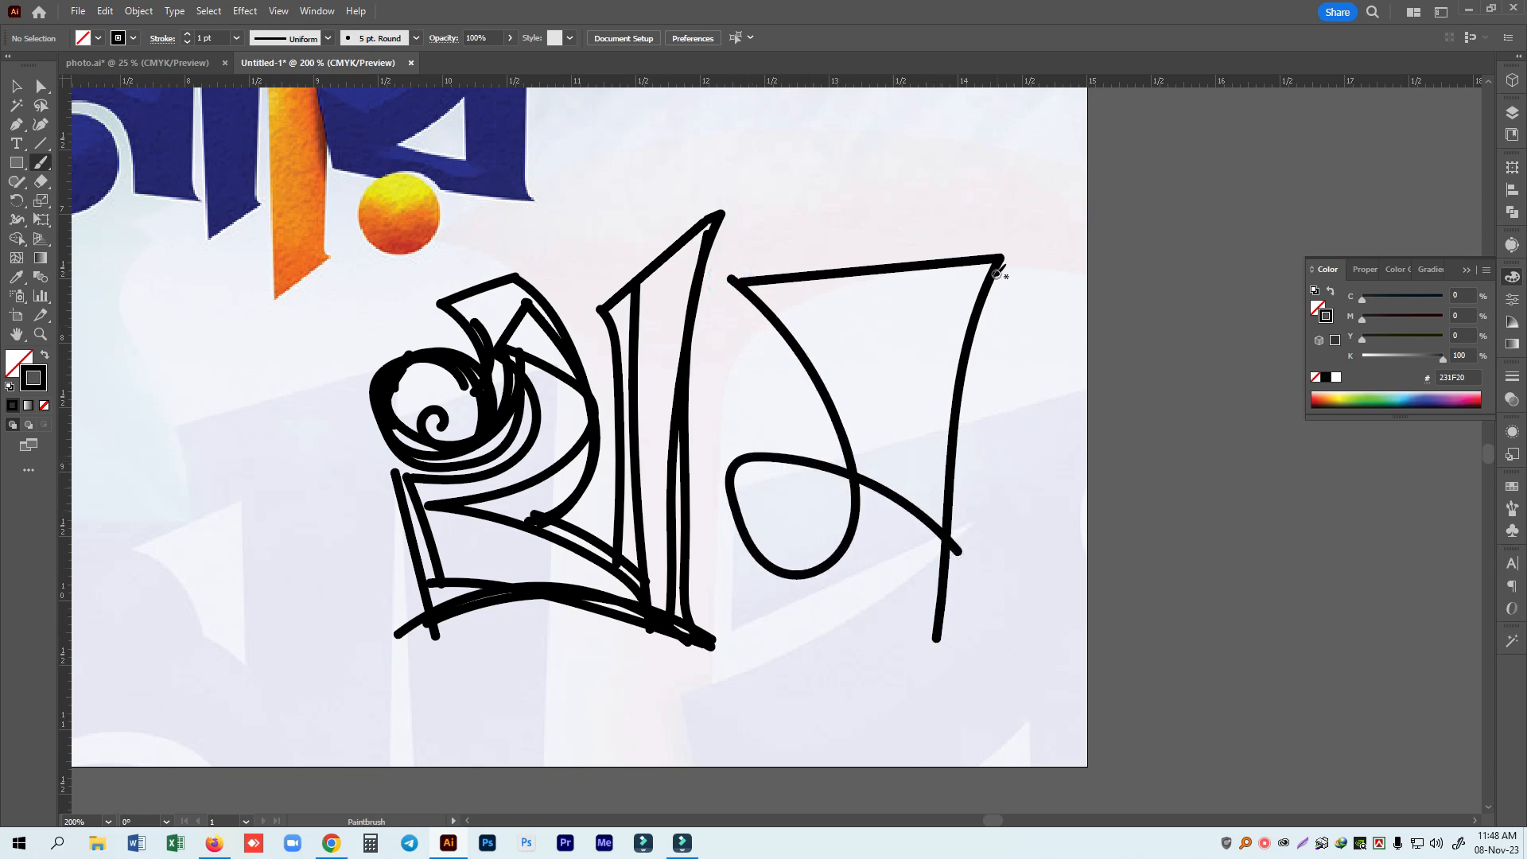
mouse_move(968, 264)
mouse_down()
mouse_move(1011, 425)
mouse_move(993, 645)
mouse_move(938, 381)
mouse_move(937, 605)
mouse_up()
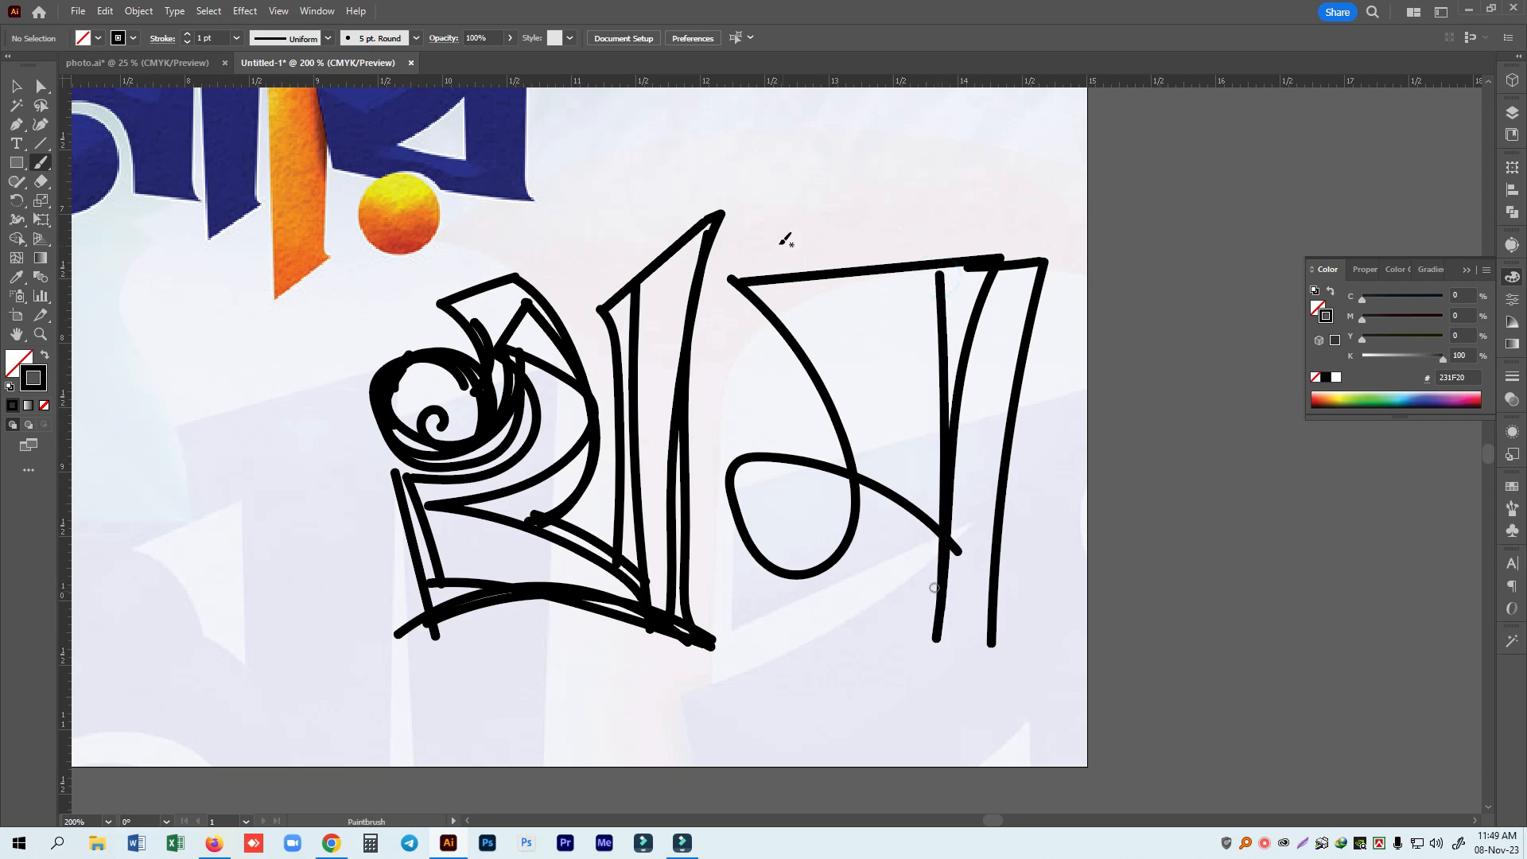
Brush parallel strokes along the second letter's curve, loop and diagonal tail to give them thickness.
mouse_move(832, 282)
mouse_down()
mouse_move(866, 349)
mouse_move(877, 500)
mouse_move(834, 559)
mouse_move(766, 561)
mouse_up()
mouse_move(720, 501)
mouse_down()
mouse_move(745, 520)
mouse_move(736, 468)
mouse_move(823, 436)
mouse_move(923, 507)
mouse_move(957, 555)
mouse_up()
mouse_move(766, 436)
mouse_down()
mouse_move(711, 495)
mouse_move(727, 561)
mouse_move(782, 595)
mouse_move(836, 590)
mouse_move(869, 552)
mouse_move(884, 485)
mouse_move(861, 372)
mouse_up()
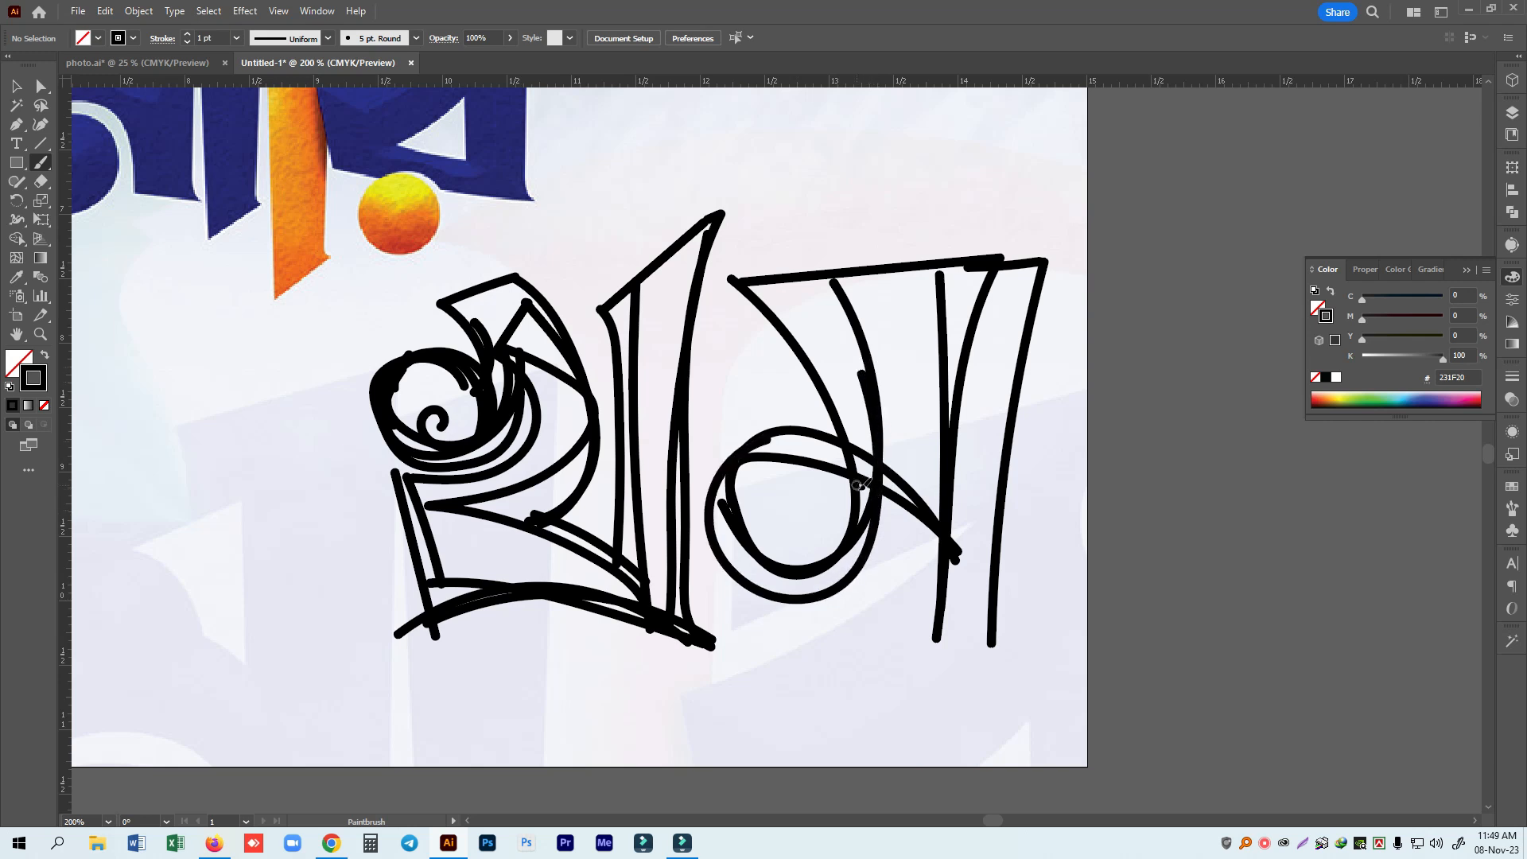
mouse_move(857, 491)
mouse_down()
mouse_move(927, 530)
mouse_move(972, 586)
mouse_up()
mouse_move(761, 437)
mouse_down()
mouse_move(851, 444)
mouse_move(942, 489)
mouse_up()
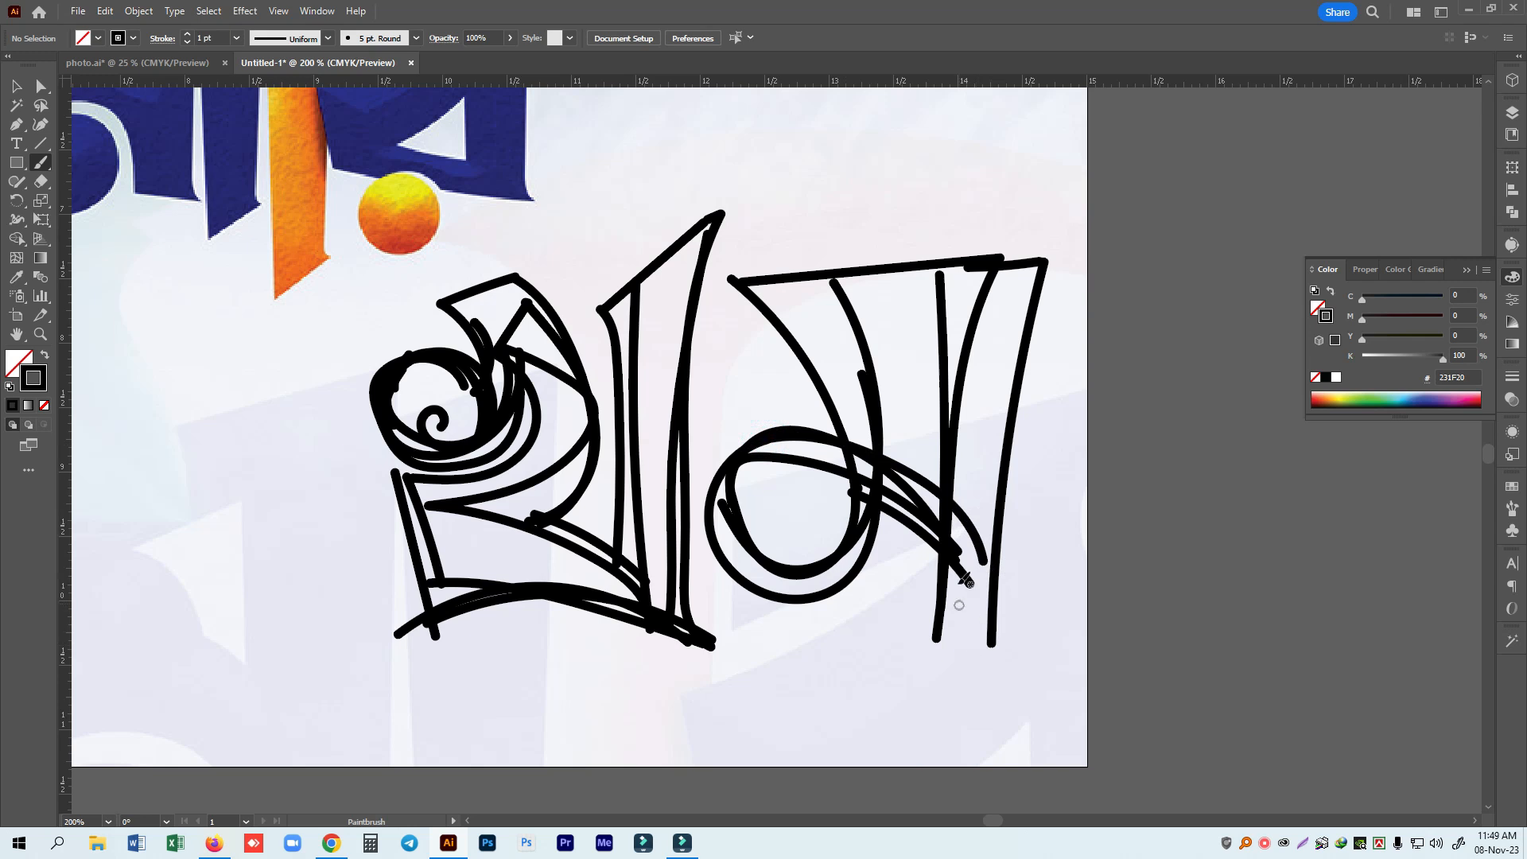
Brush the slanted foot of the second letter's stem, a second inner curve line and a thick headline bar.
mouse_move(894, 502)
mouse_down()
mouse_move(933, 538)
mouse_move(945, 576)
mouse_move(911, 616)
mouse_move(1010, 658)
mouse_up()
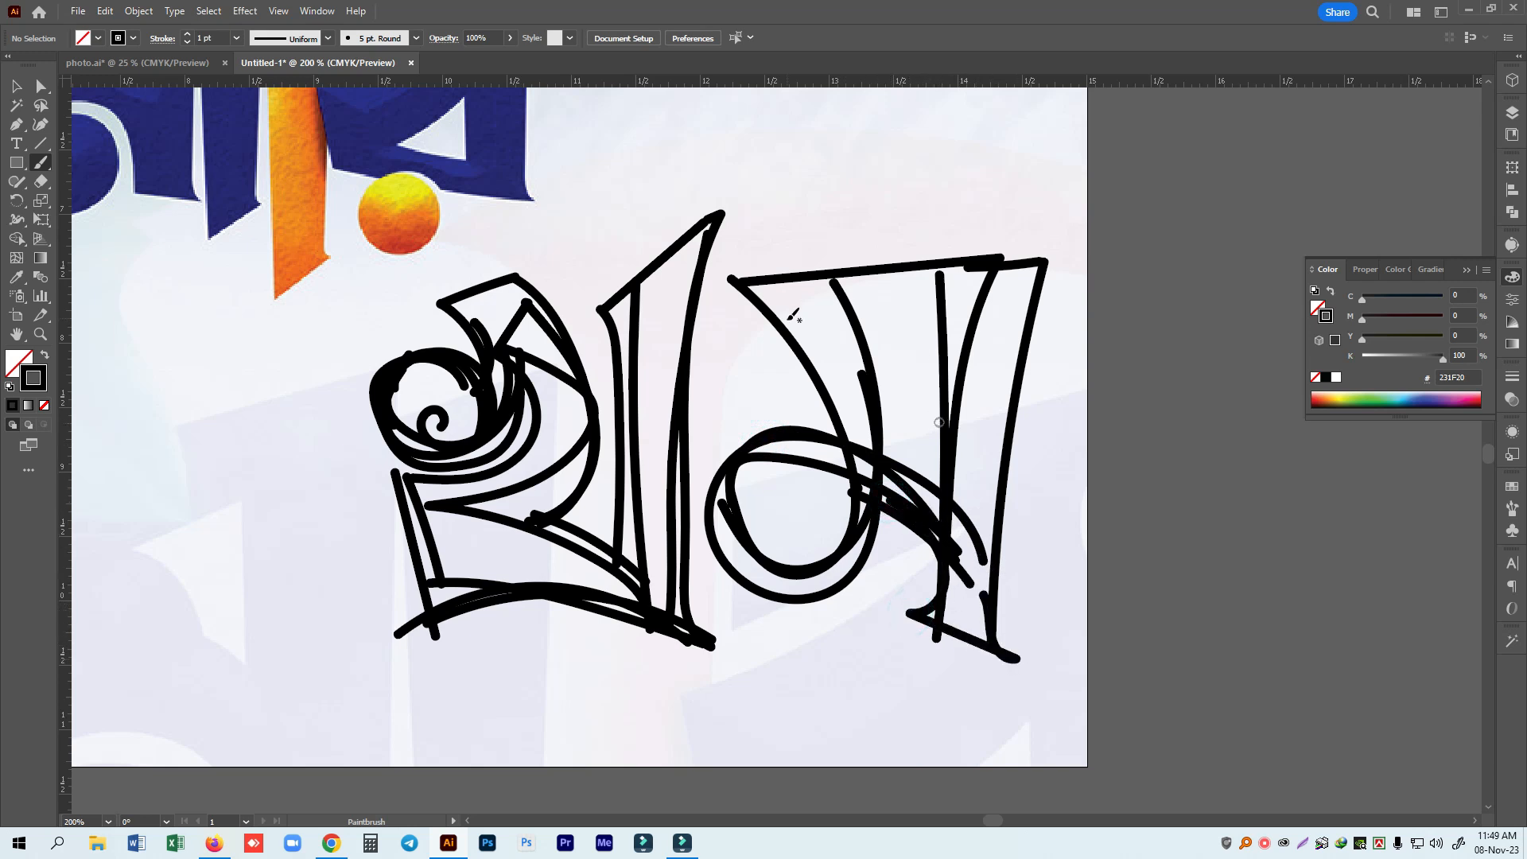
mouse_move(733, 278)
mouse_down()
mouse_move(806, 360)
mouse_move(824, 493)
mouse_up()
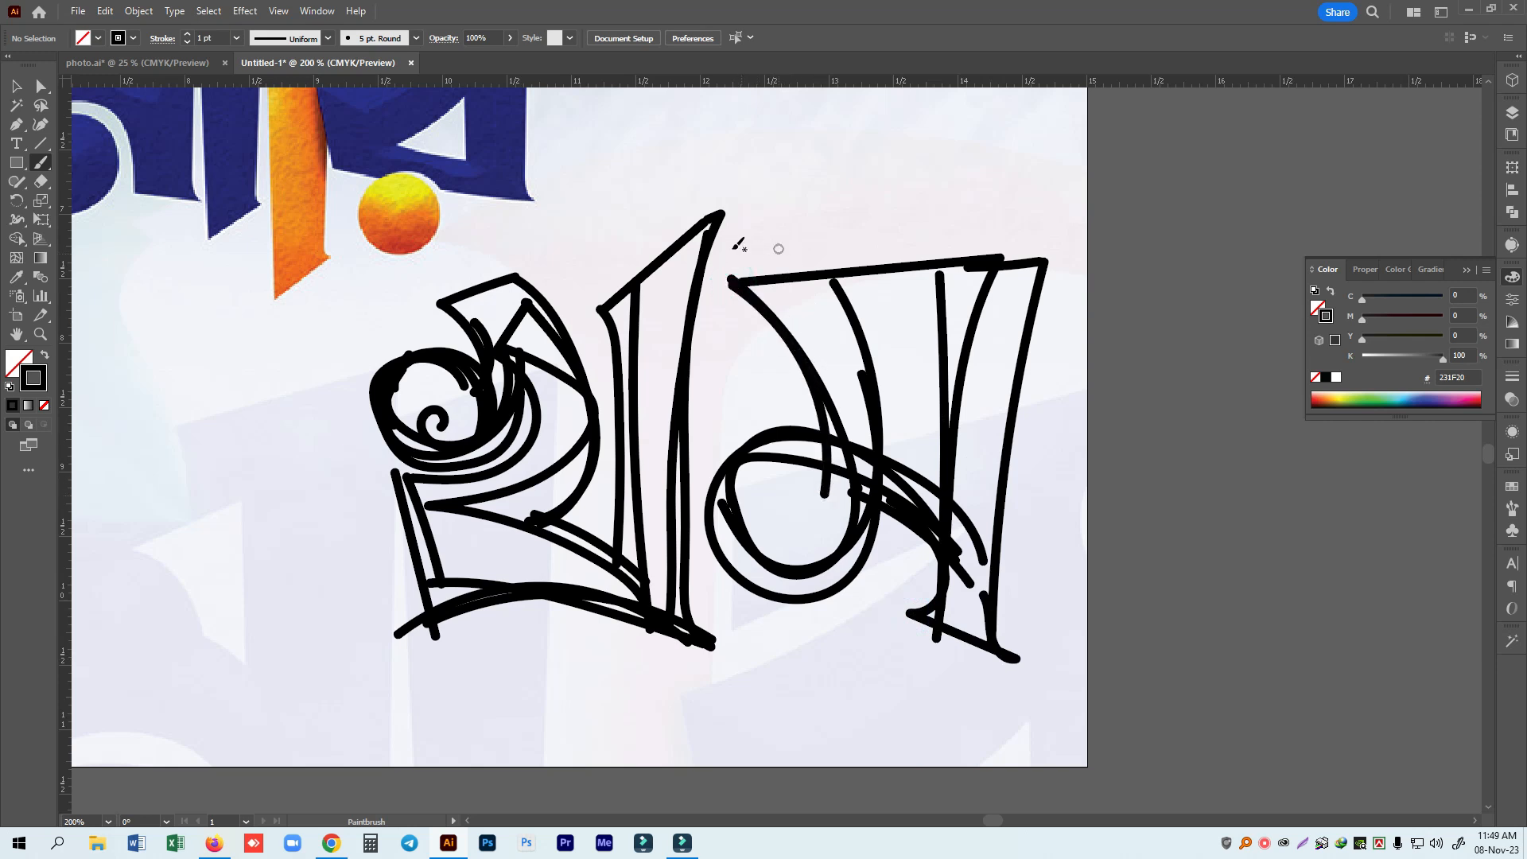
mouse_move(742, 237)
mouse_down()
mouse_move(1039, 236)
mouse_move(1056, 247)
mouse_move(1040, 305)
mouse_up()
drag(881, 275, 808, 279)
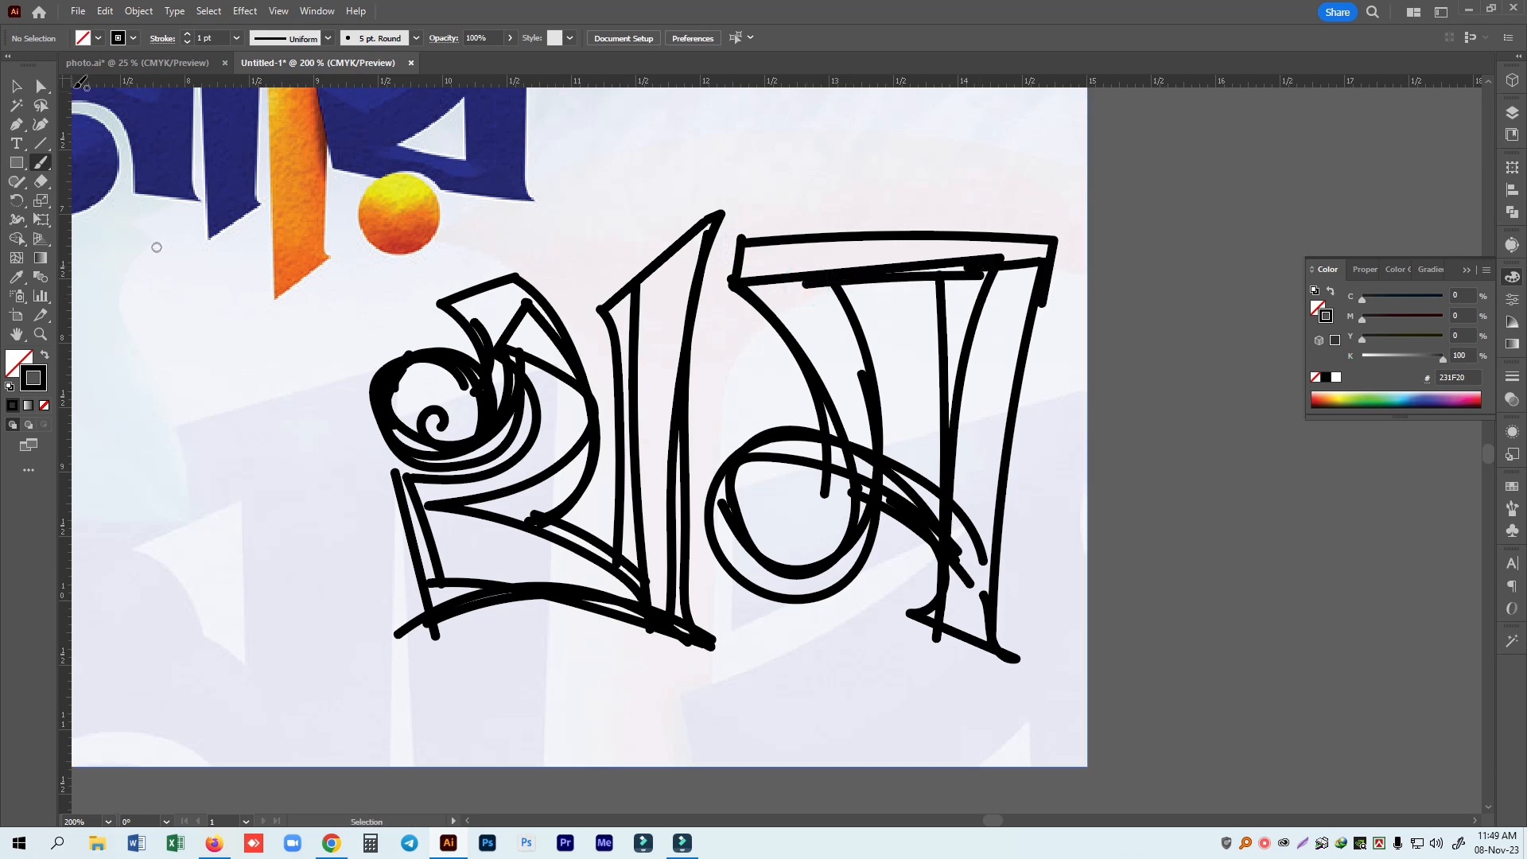
Lighten the stroke of the whole two-letter sketch to 25% black and shift the sketch slightly down and left.
click(16, 86)
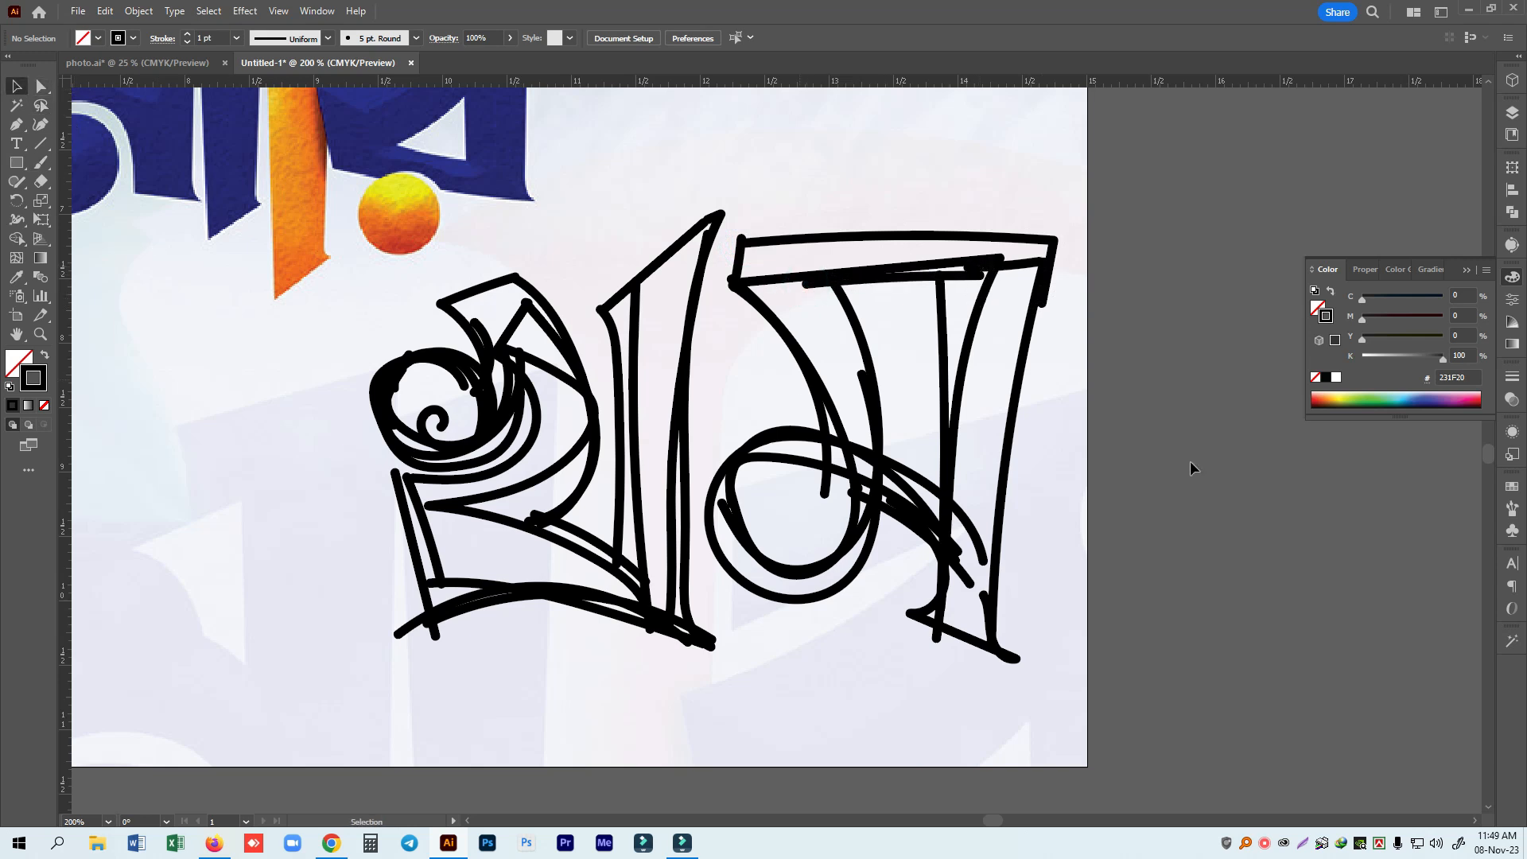
click(394, 285)
key(ctrl+shift+a)
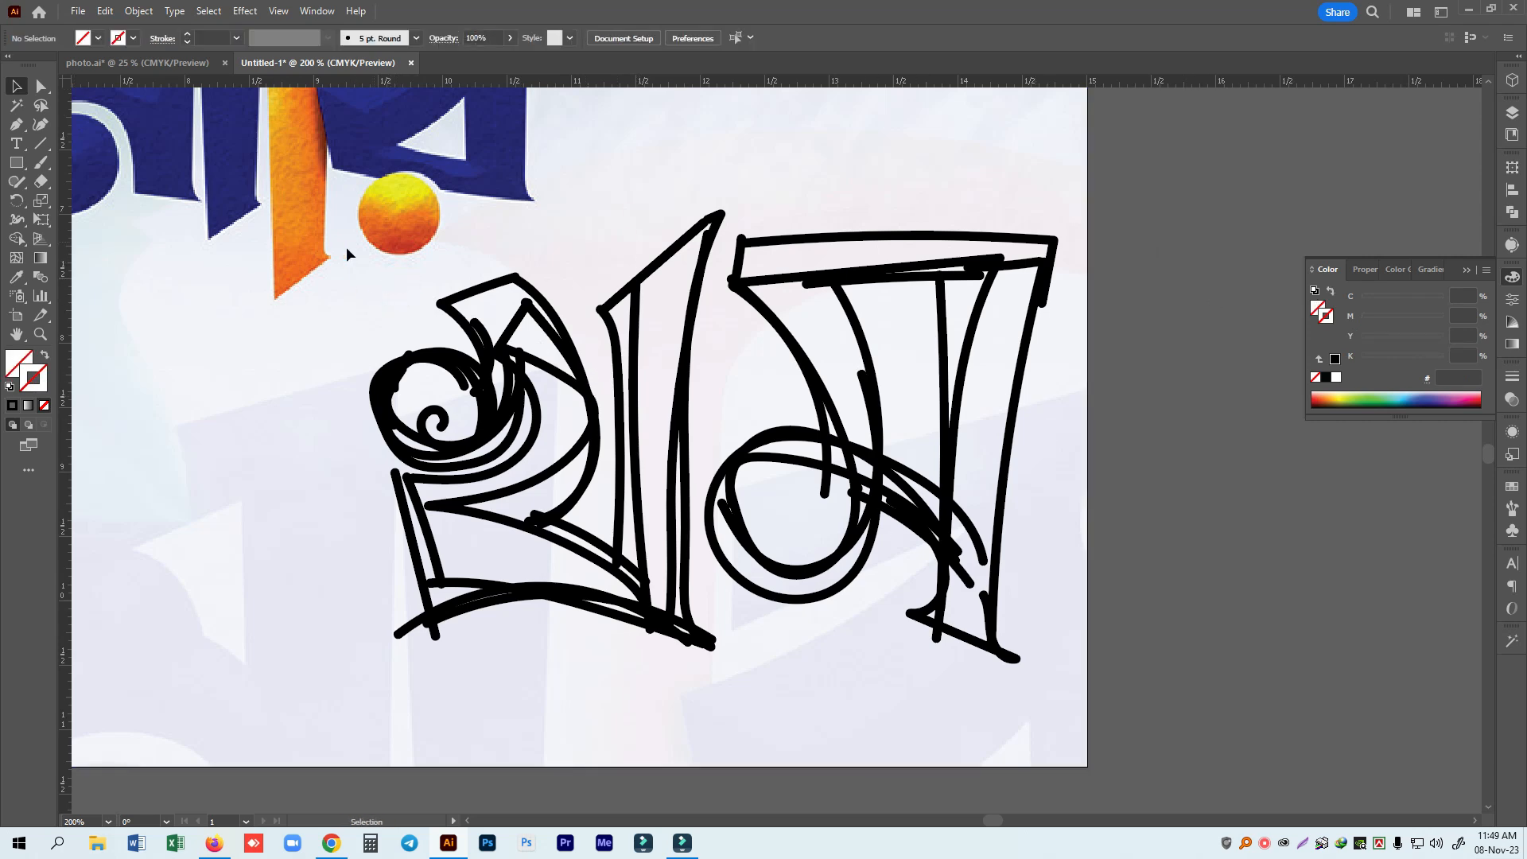
mouse_move(339, 273)
mouse_down()
mouse_move(1127, 619)
mouse_move(1129, 735)
mouse_up()
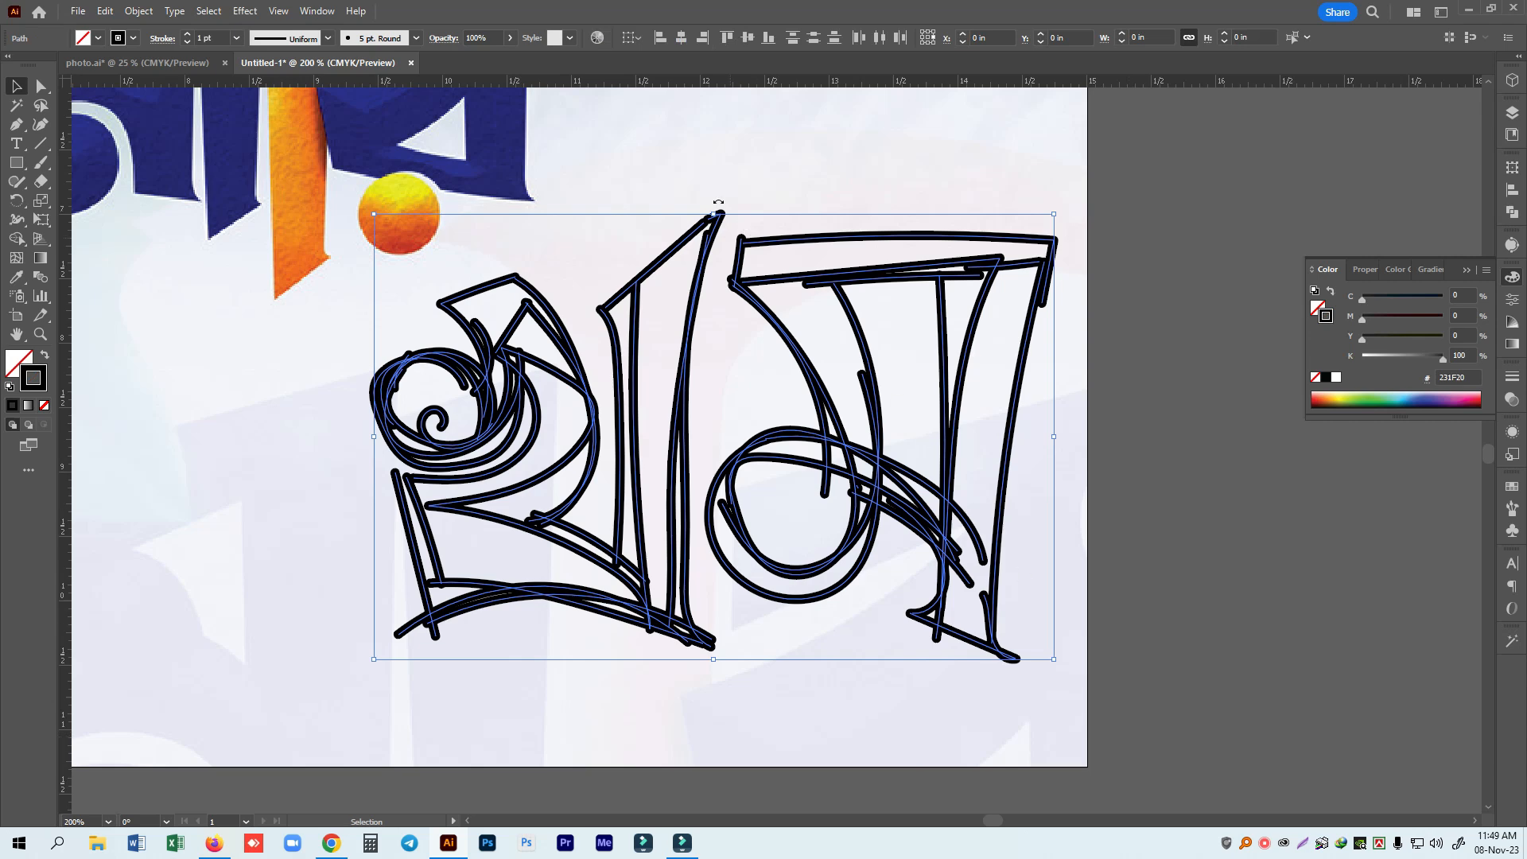
drag(1398, 357, 1387, 359)
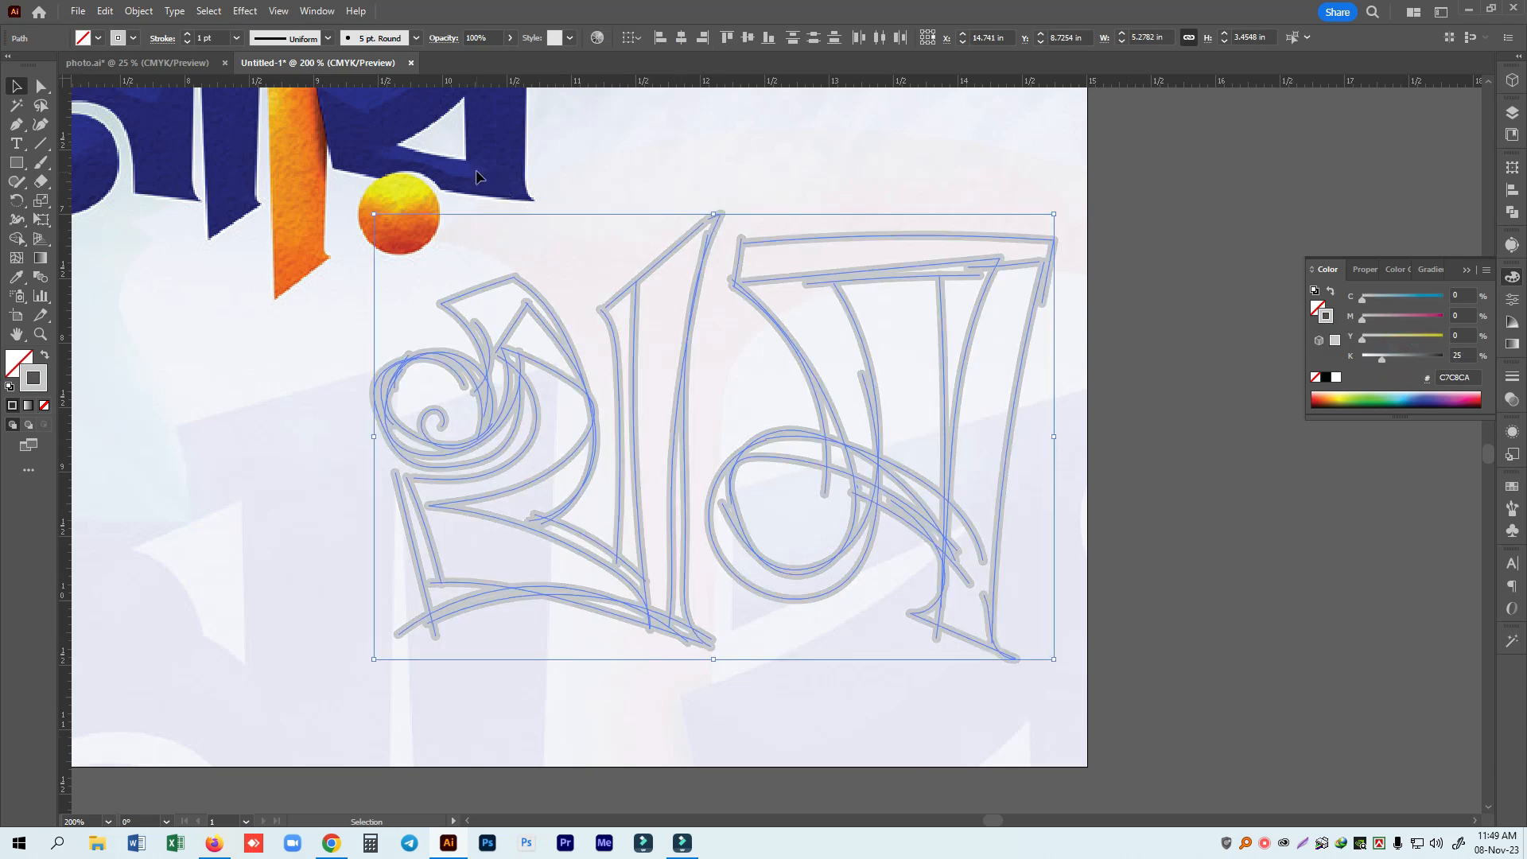
drag(861, 355, 788, 396)
click(788, 398)
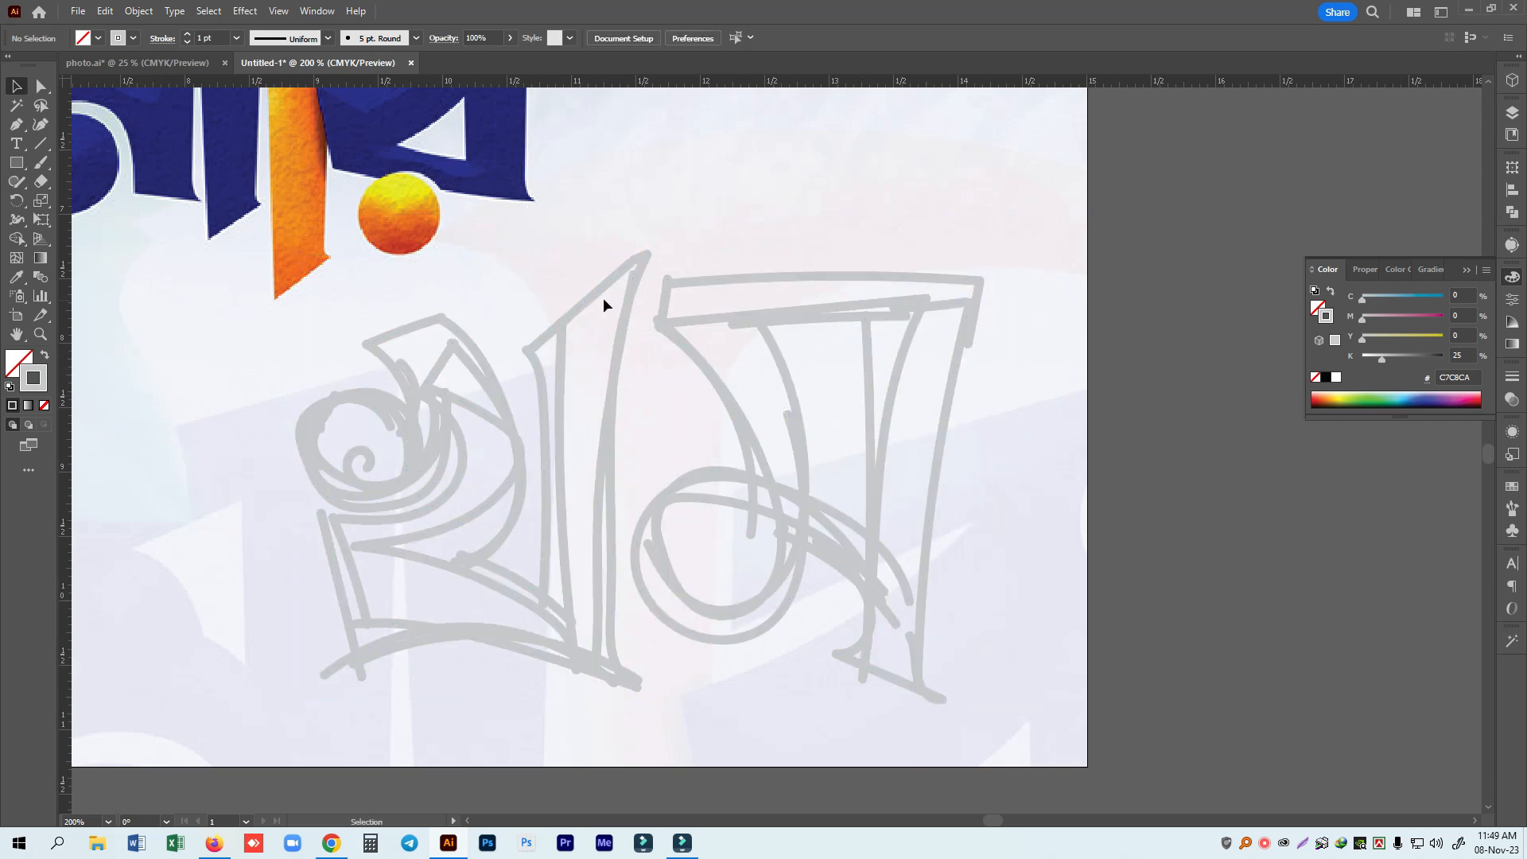
Draw a rectangle about 0.63 by 3.03 in over the first letter's stem and set its stroke's cyan to 82%.
click(14, 163)
mouse_move(531, 262)
mouse_down()
mouse_move(532, 324)
mouse_move(622, 661)
mouse_move(612, 653)
mouse_up()
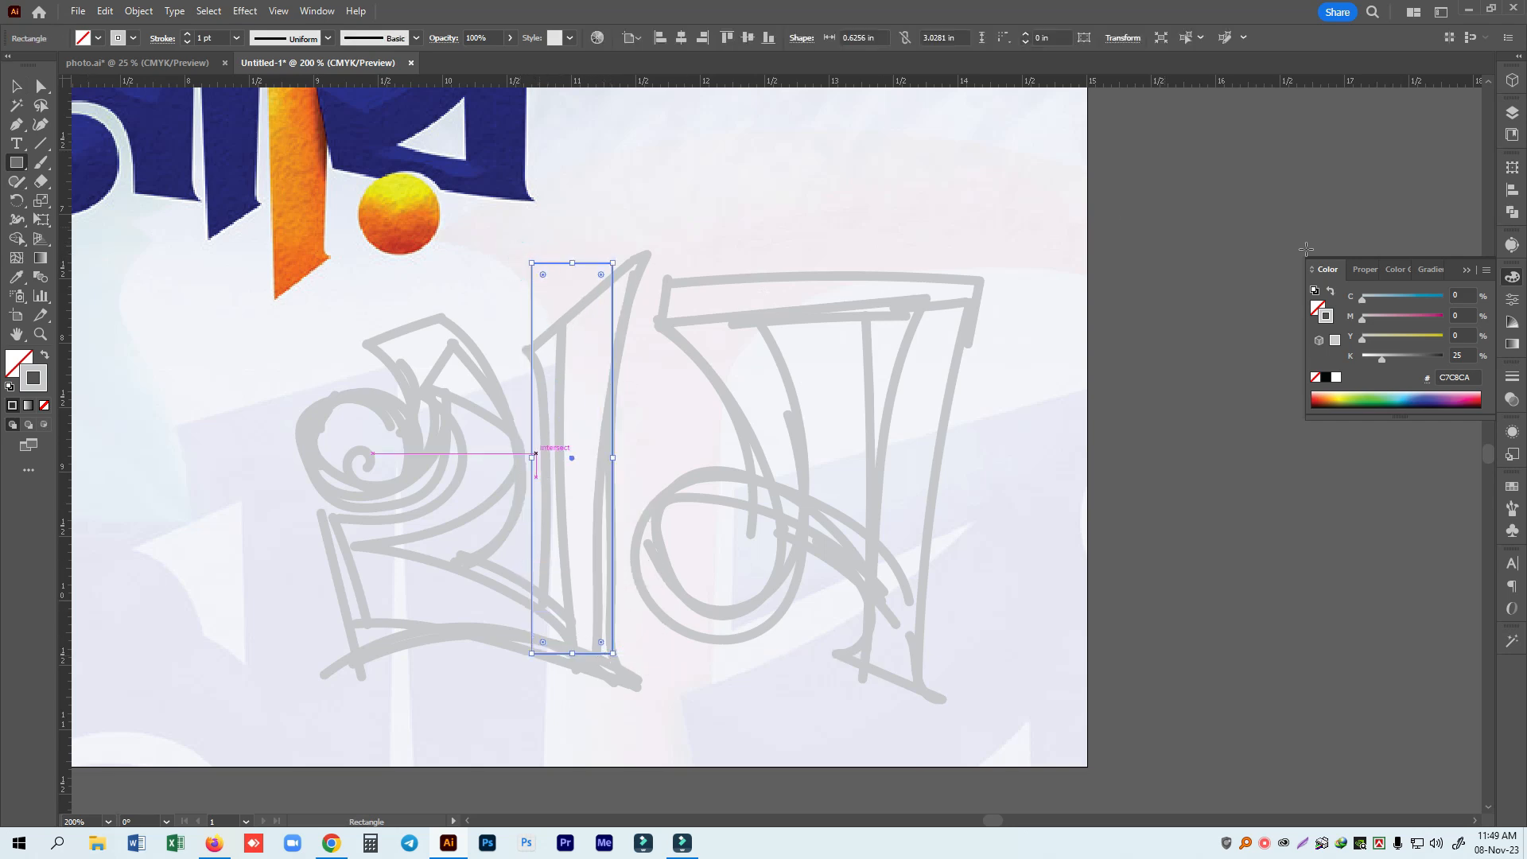
drag(1393, 299, 1429, 296)
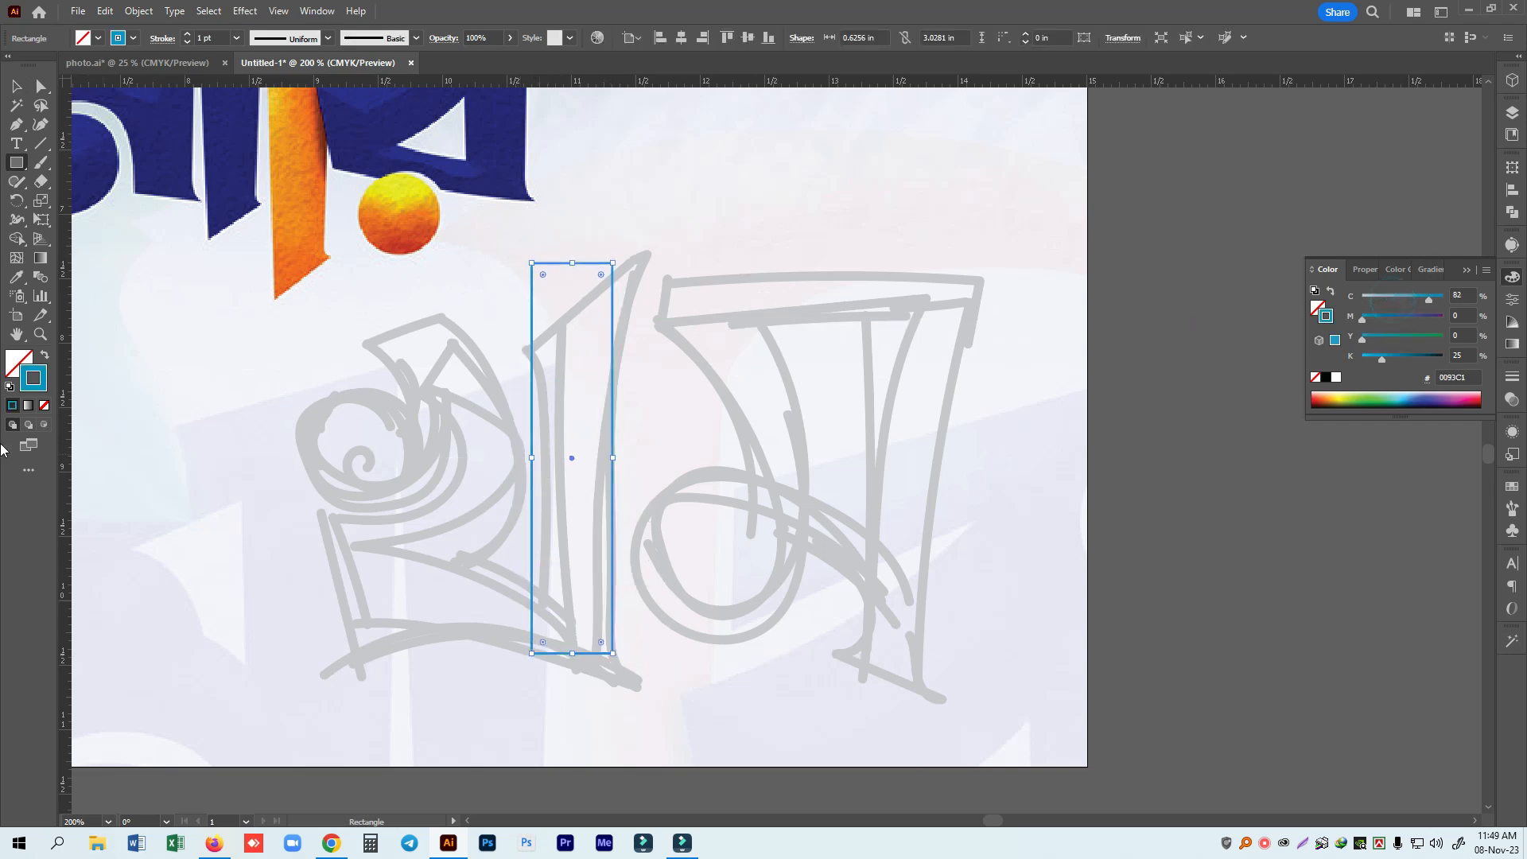
Reshape the rectangle's two top corners and lower-right corner to follow the sketched stem's slanted top and foot.
key(a)
click(831, 240)
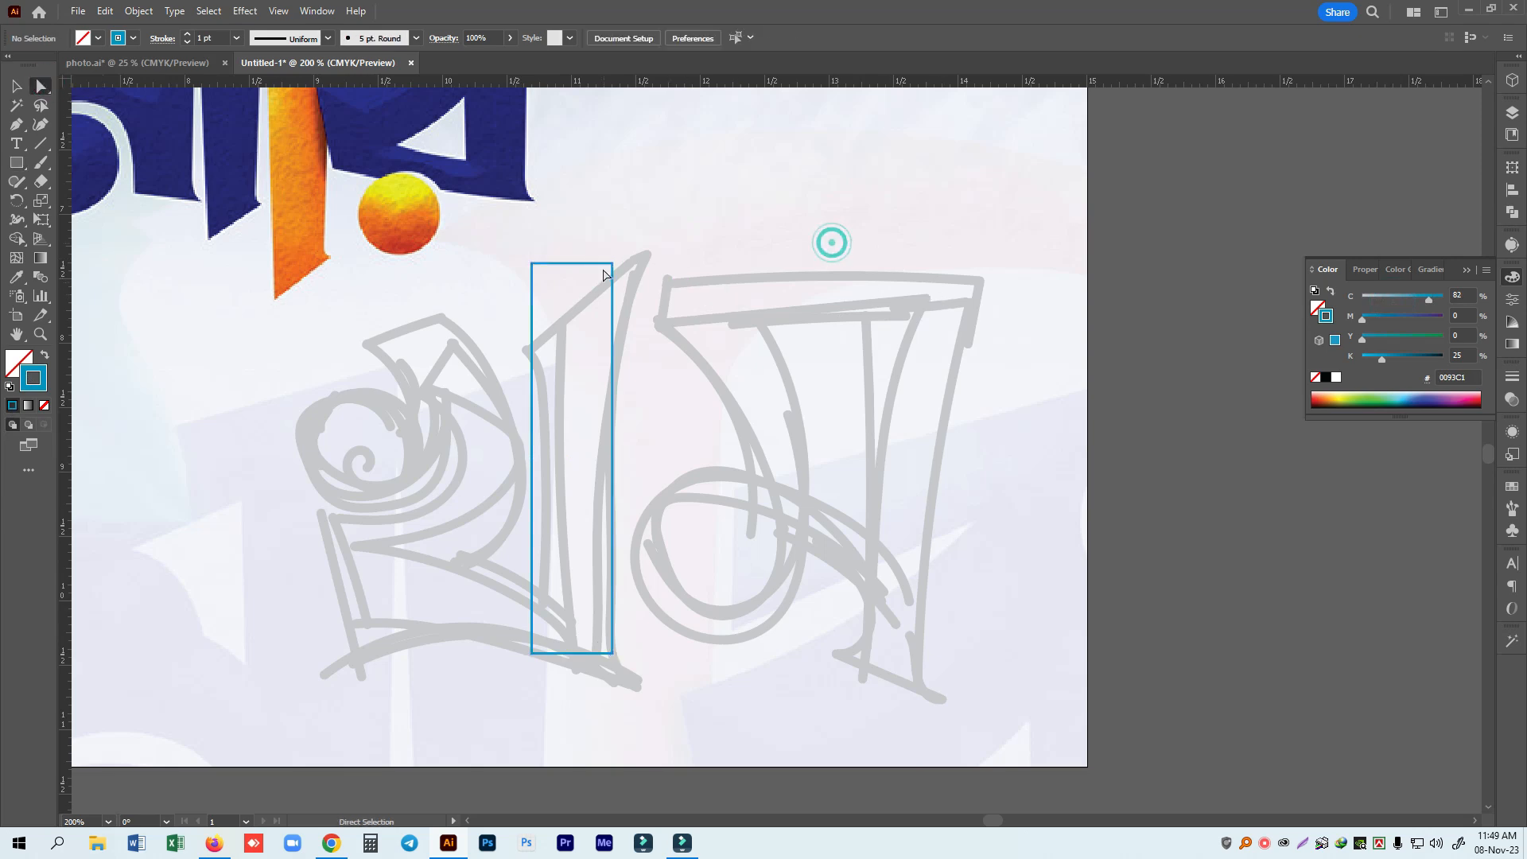
drag(613, 264, 656, 251)
drag(532, 263, 533, 348)
scroll(728, 692, down, 2)
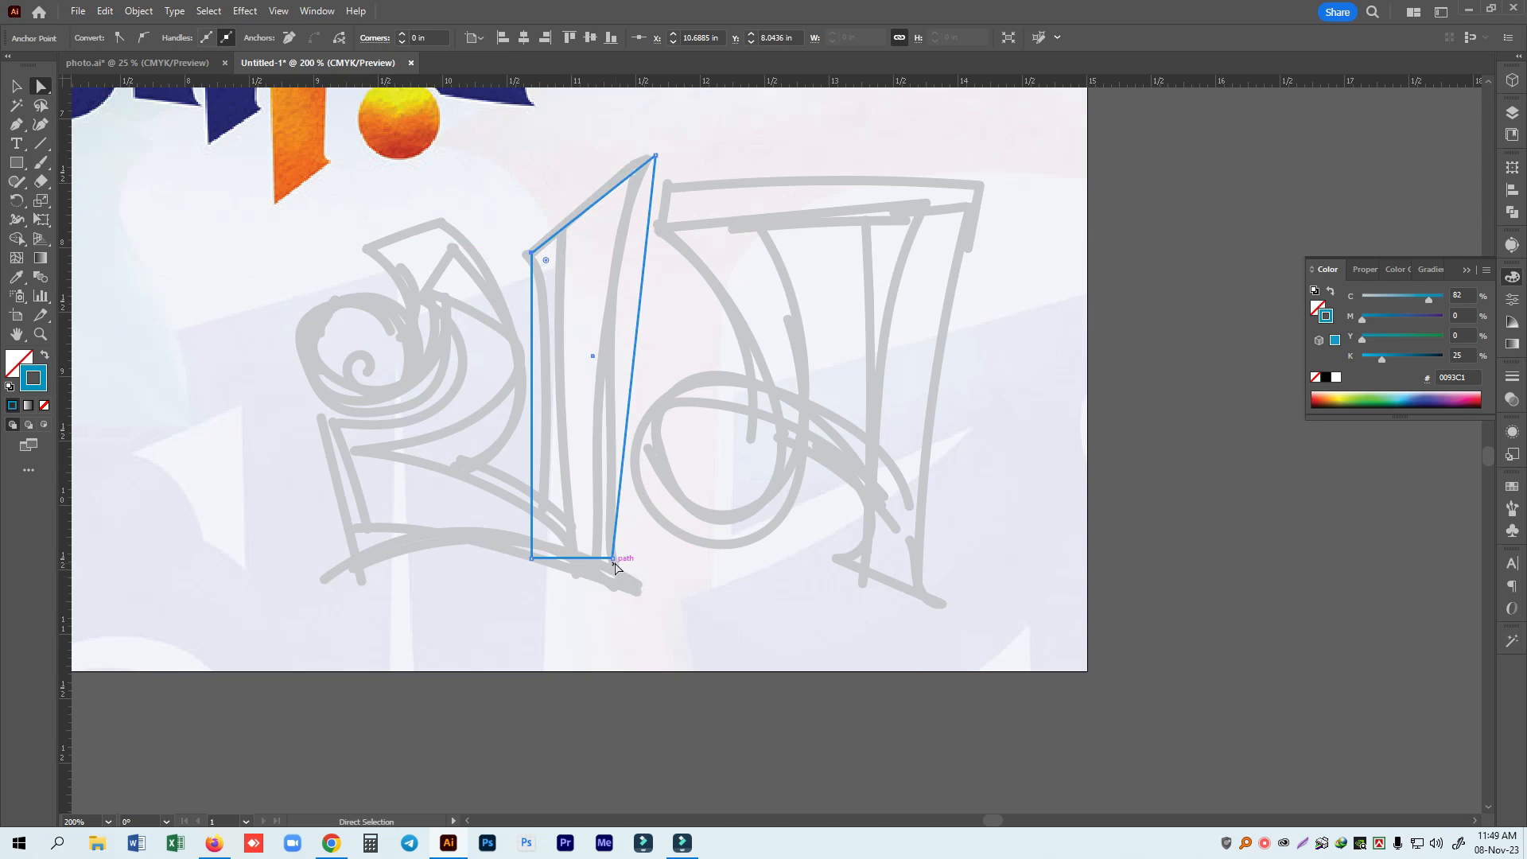
drag(614, 563, 613, 591)
click(714, 644)
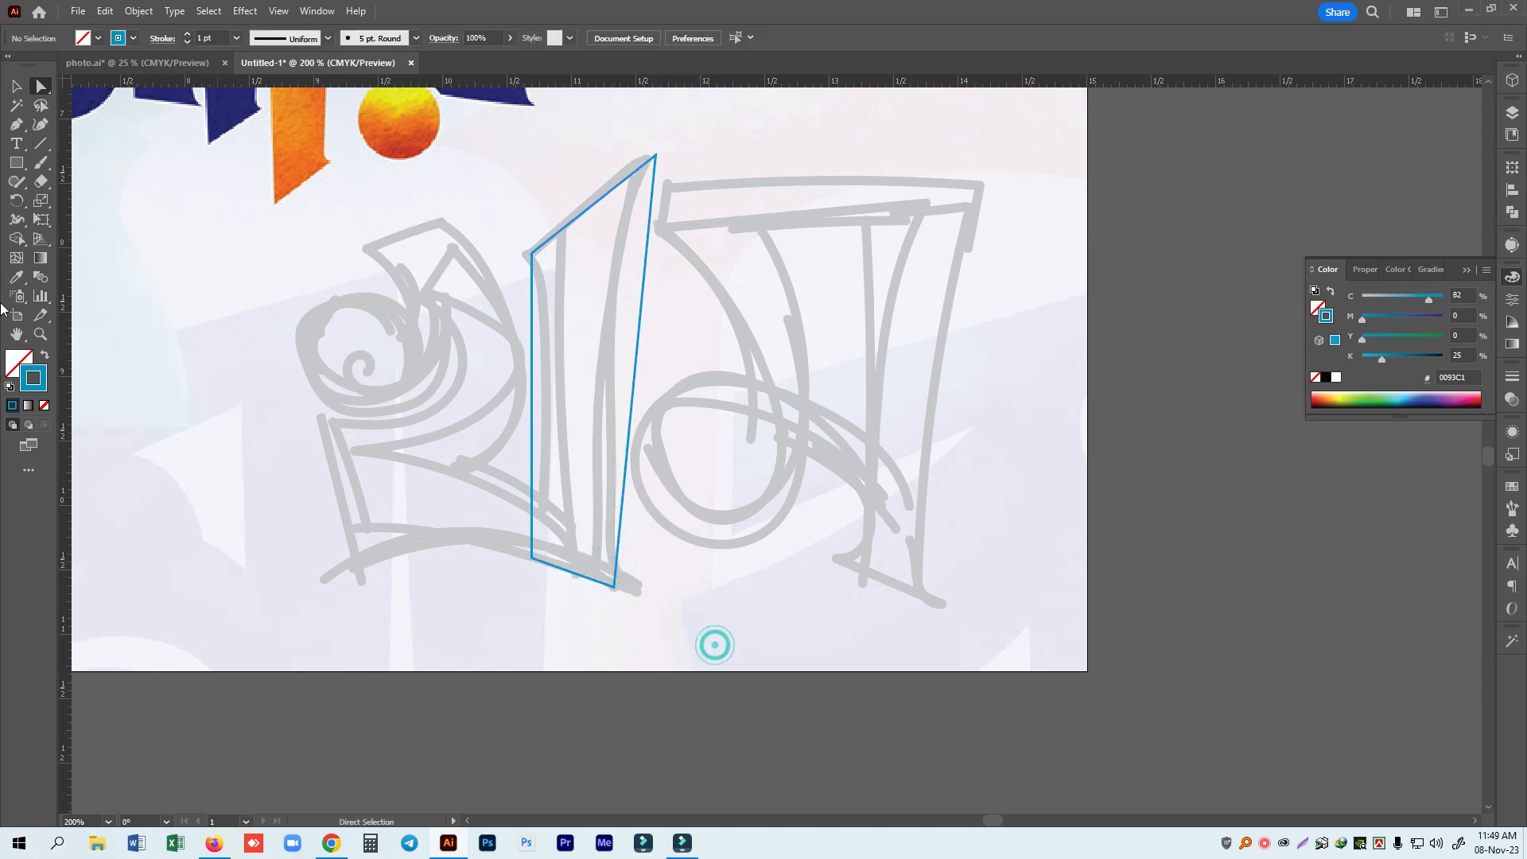
Draw a rectangle about 1.89 by 0.71 in over the first letter's base and move its corners to the sketched base and stem foot.
click(16, 162)
drag(287, 440, 531, 531)
click(42, 86)
click(516, 645)
drag(532, 531, 614, 587)
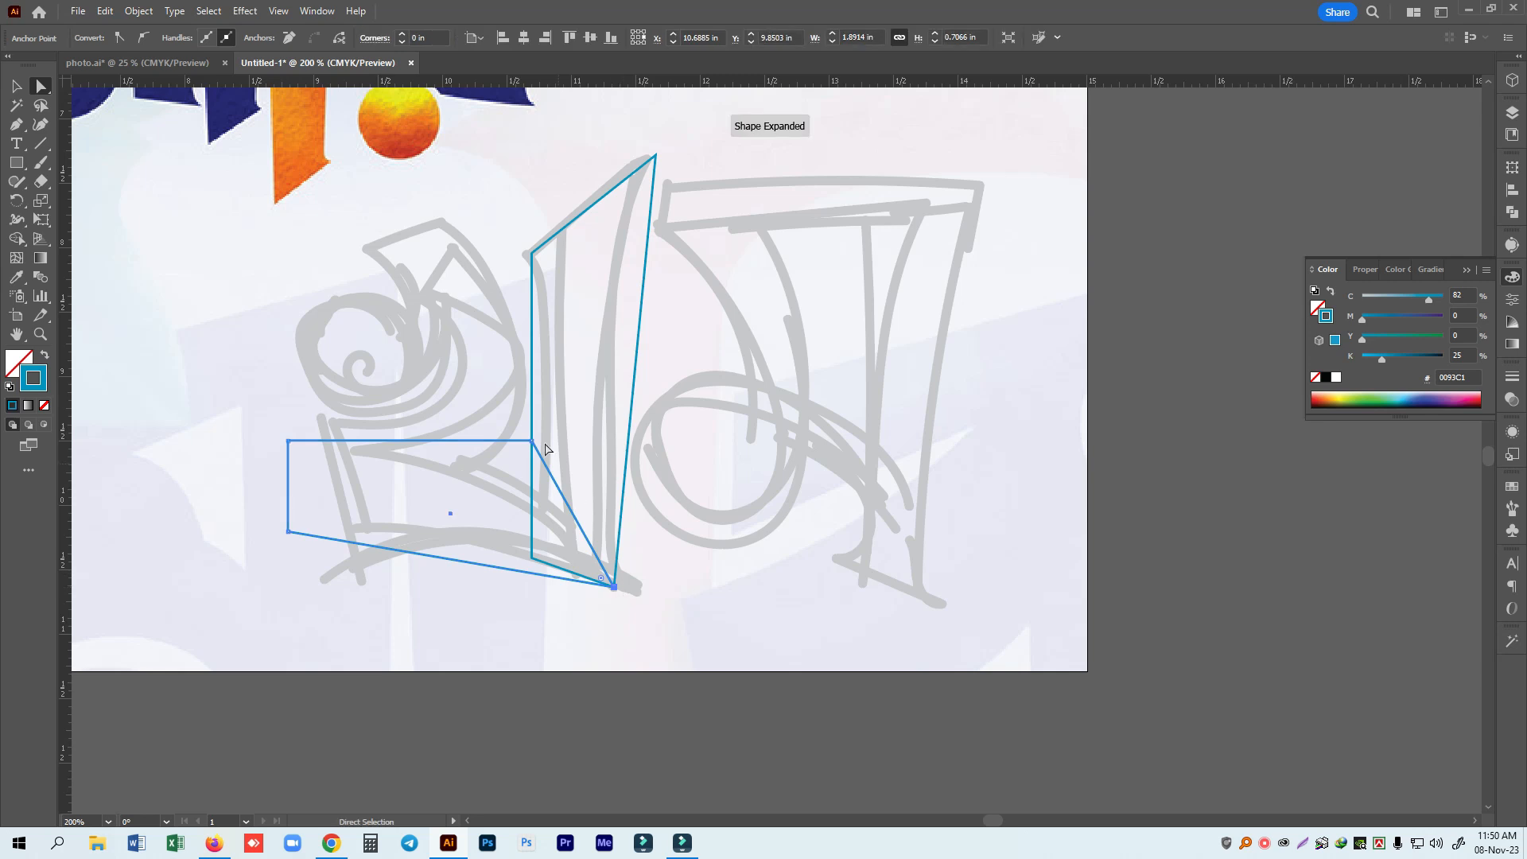
drag(532, 442, 529, 498)
drag(289, 441, 307, 430)
drag(288, 532, 352, 562)
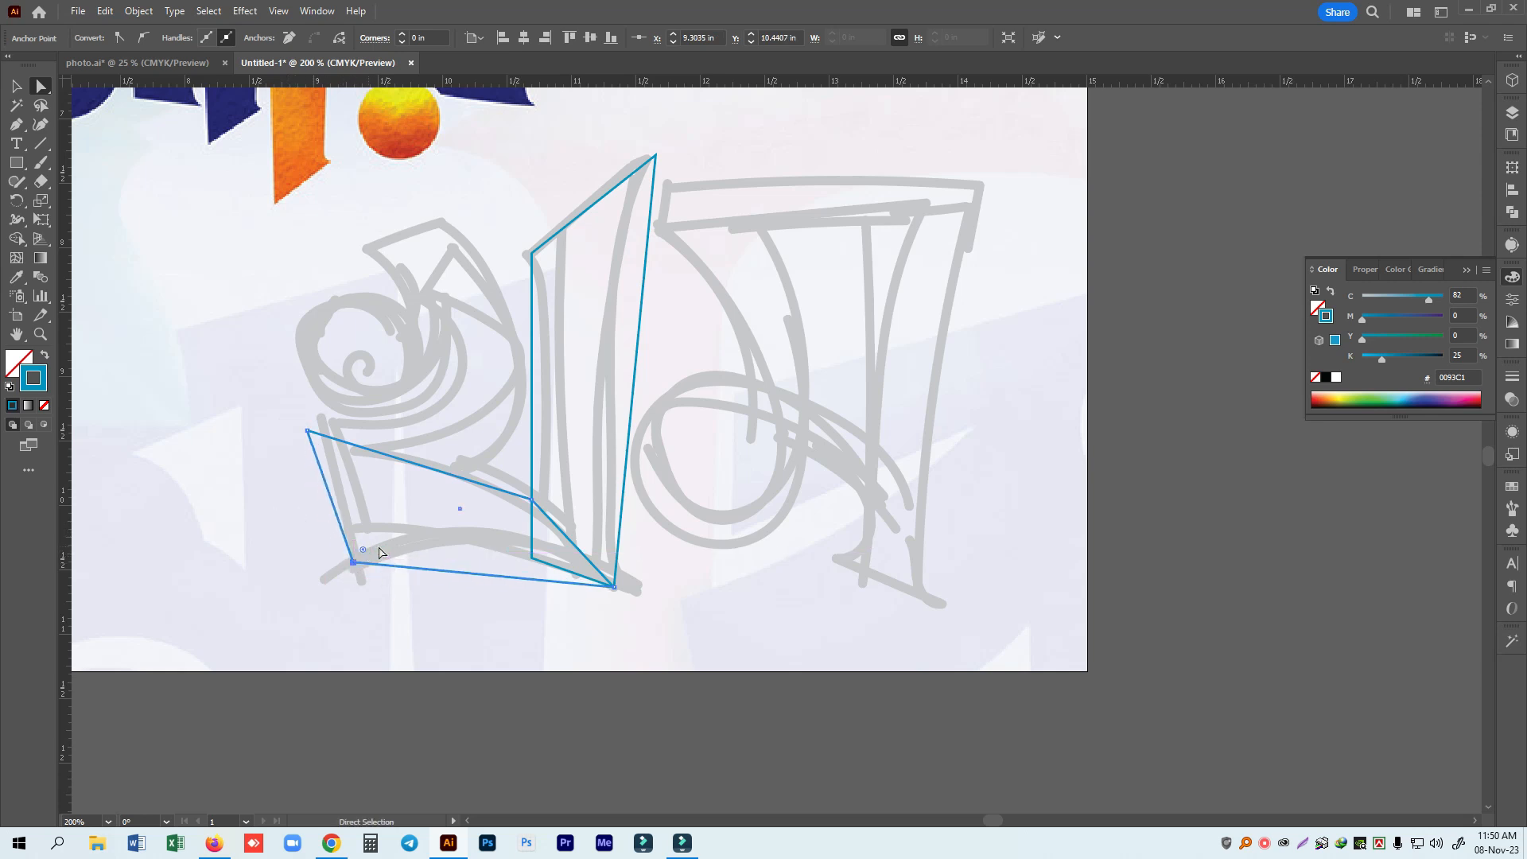
Draw a rectangle over the first letter's upper bowl and move its corners to the slanted top and the base shape's left corners.
scroll(438, 239, up, 2)
key(m)
drag(399, 292, 502, 515)
click(40, 86)
drag(400, 292, 367, 301)
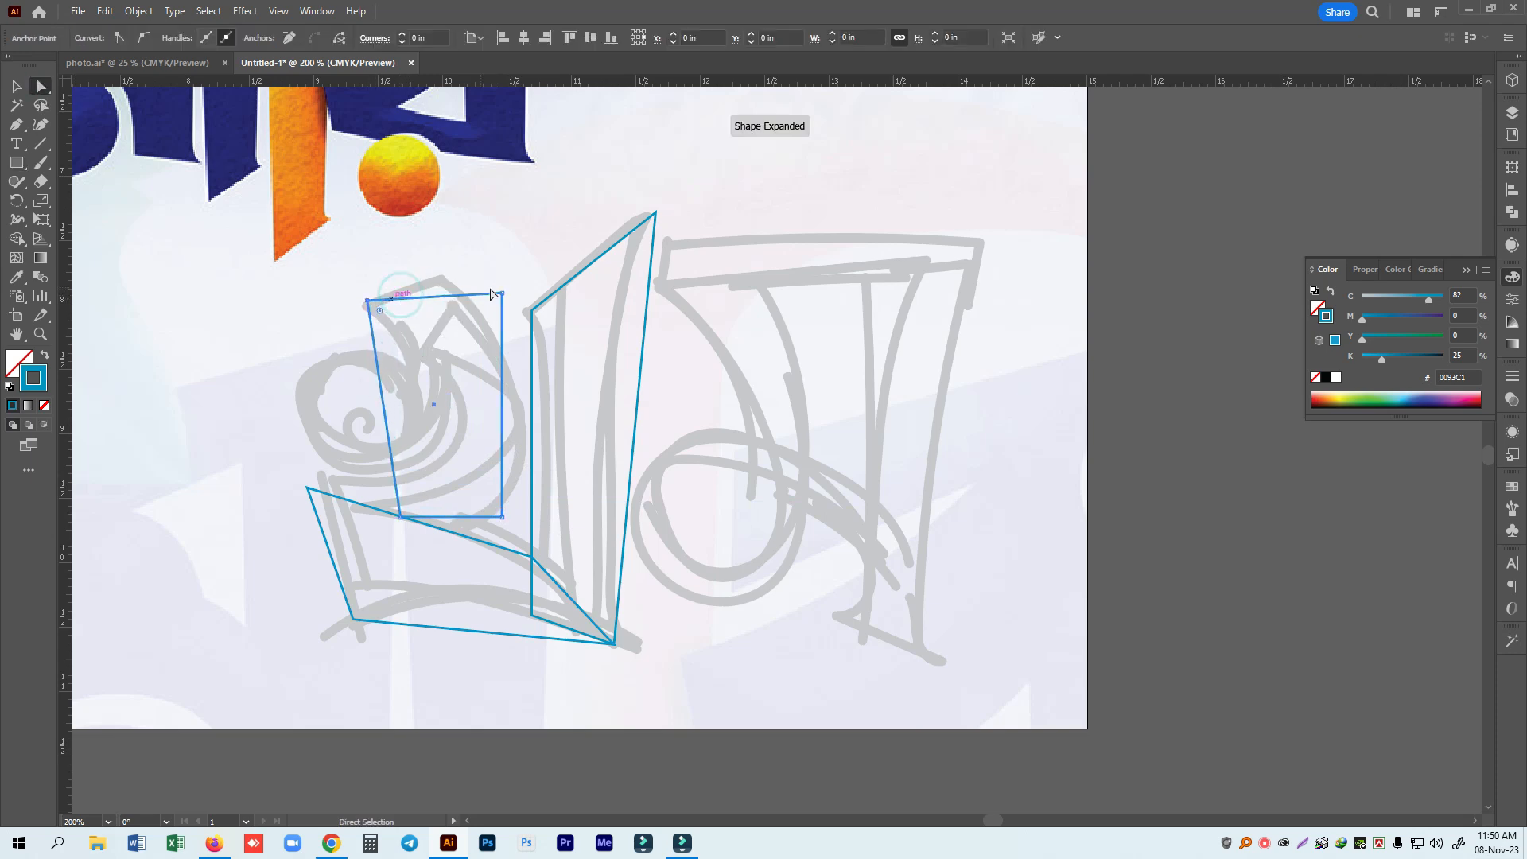
drag(502, 292, 441, 278)
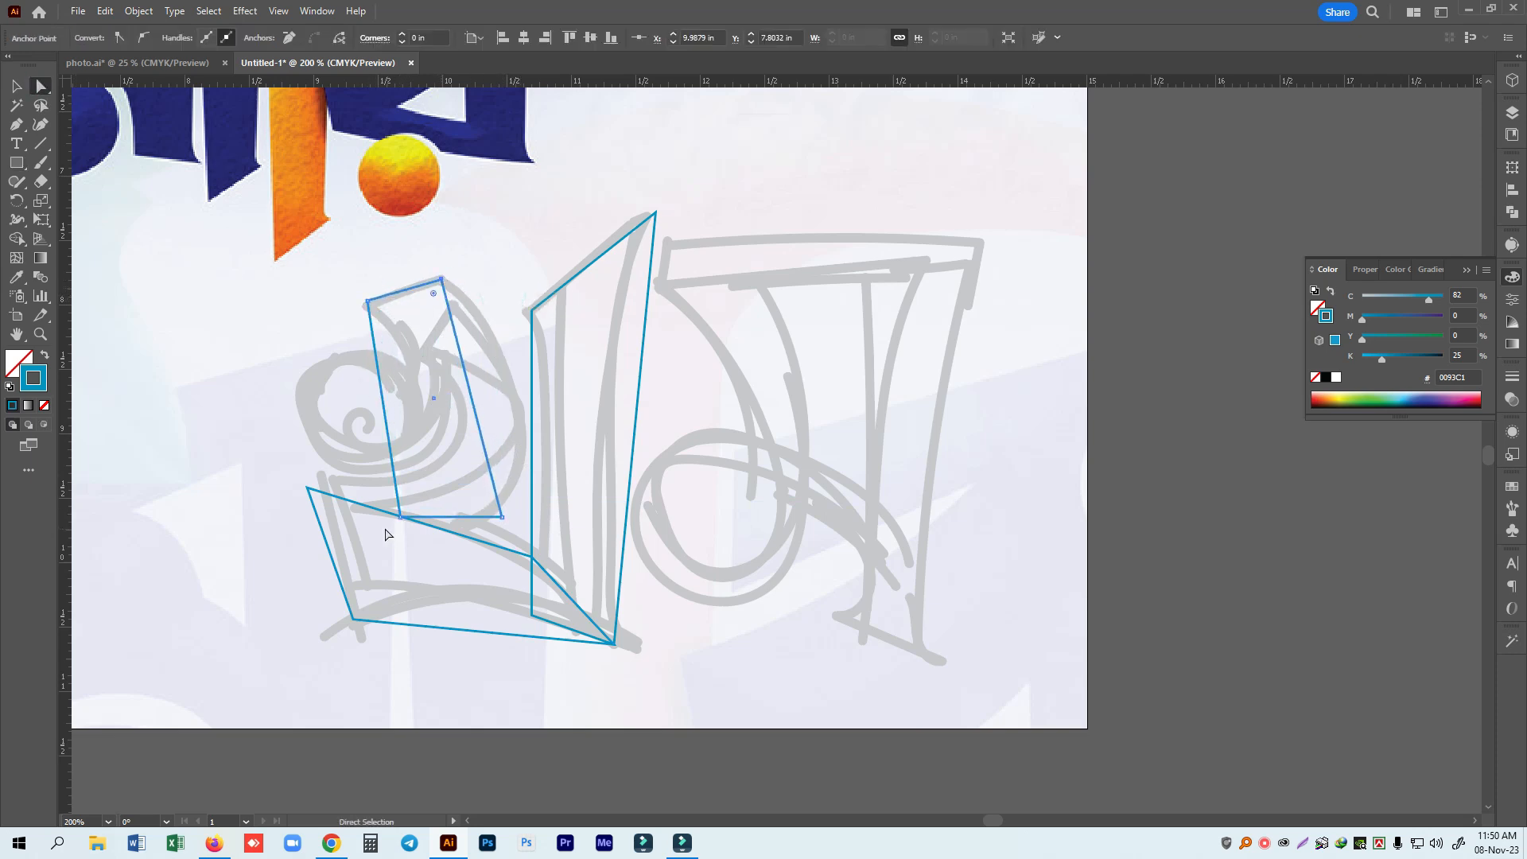
drag(400, 517, 308, 487)
drag(502, 517, 354, 626)
click(392, 709)
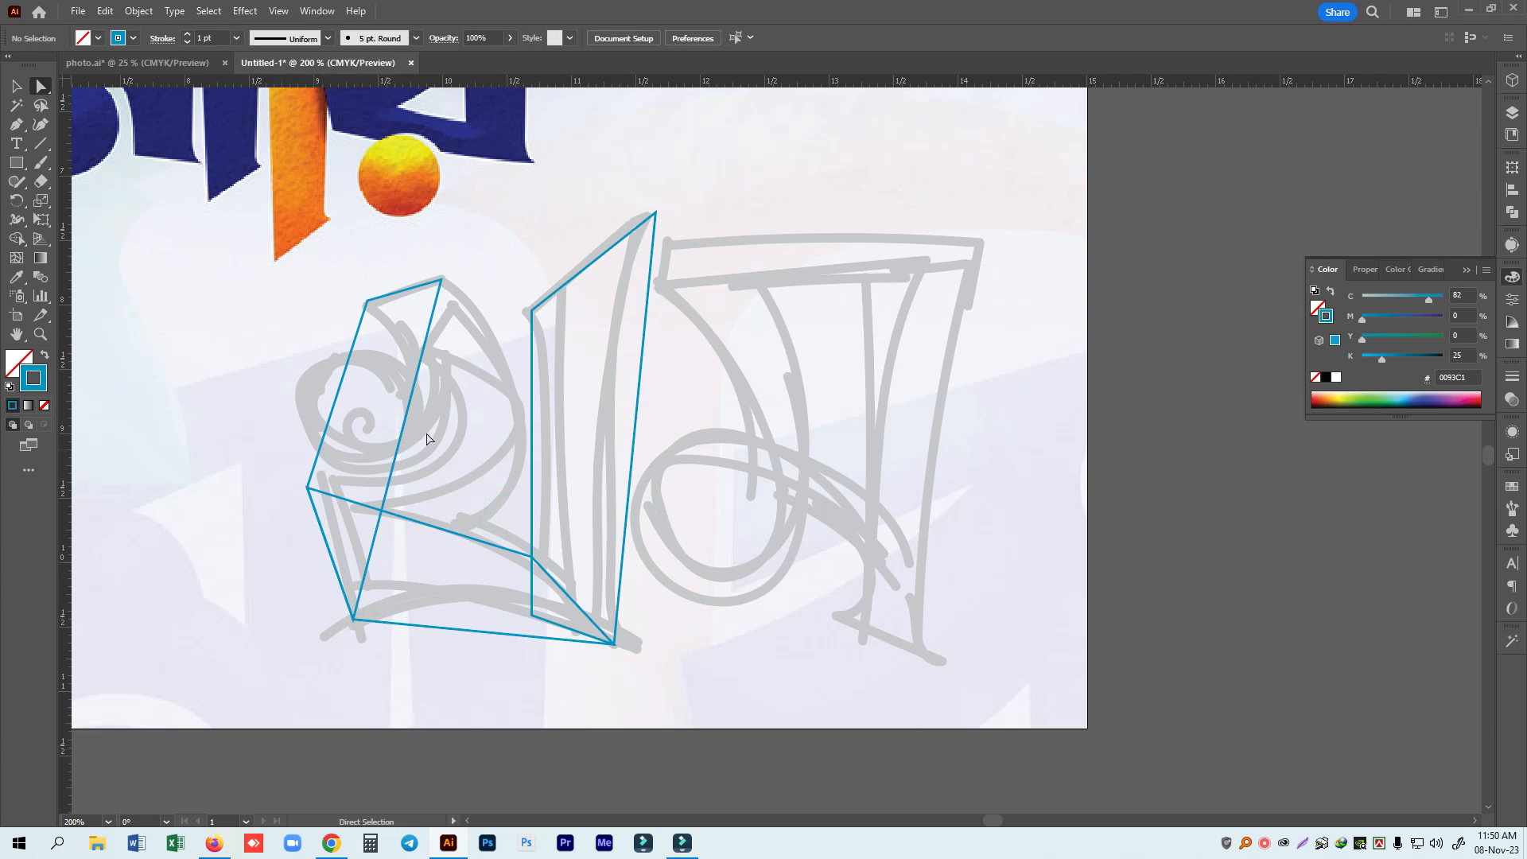
Bend the bowl shape's two long sides and the base shape's upper and lower edges into curves following the sketch.
click(42, 127)
click(405, 438)
drag(399, 437, 516, 466)
click(332, 423)
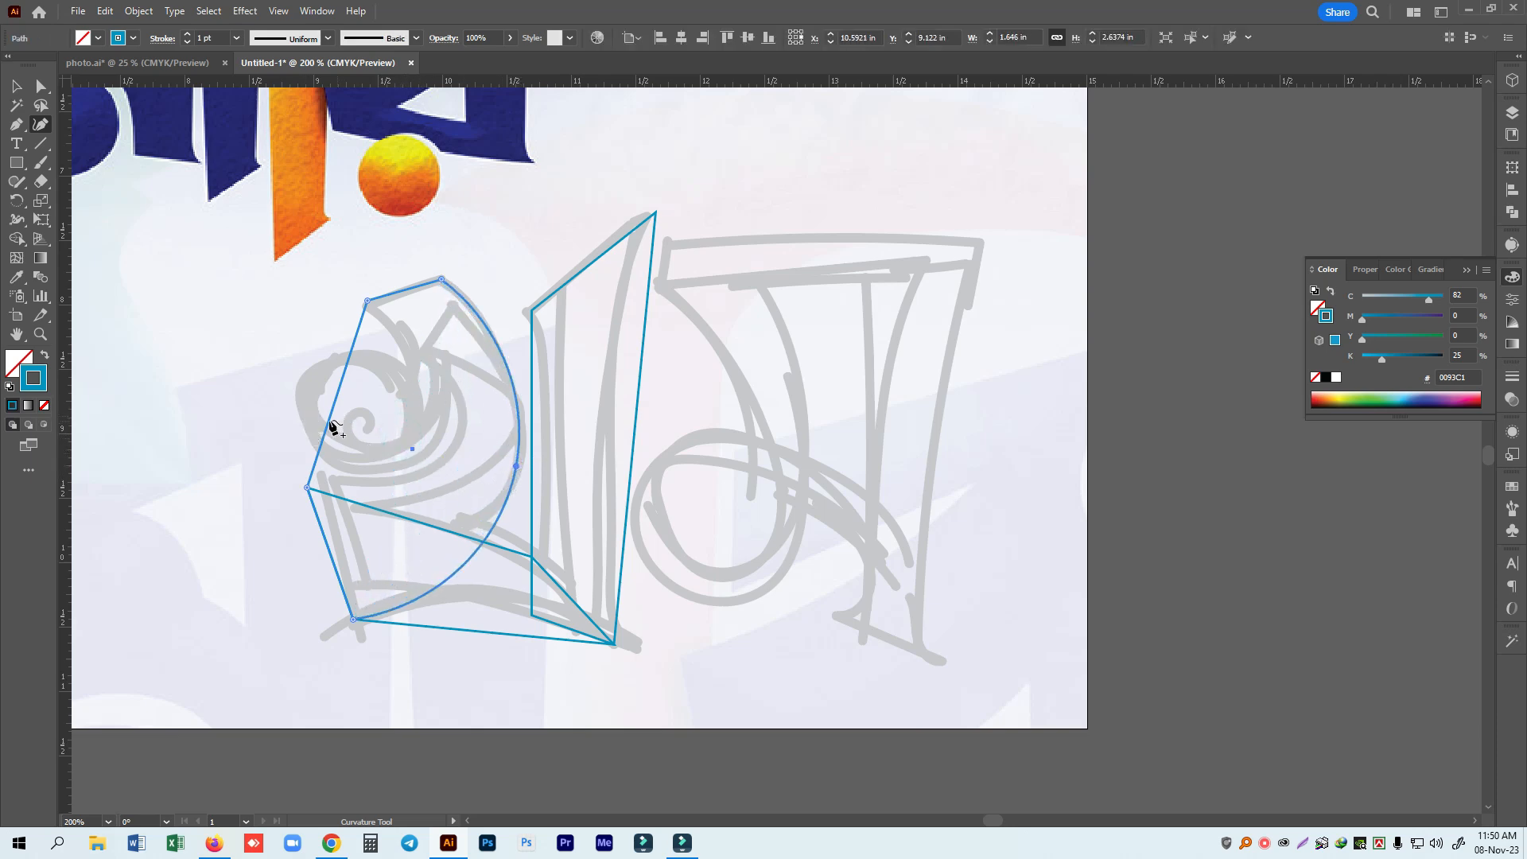
drag(333, 424, 450, 389)
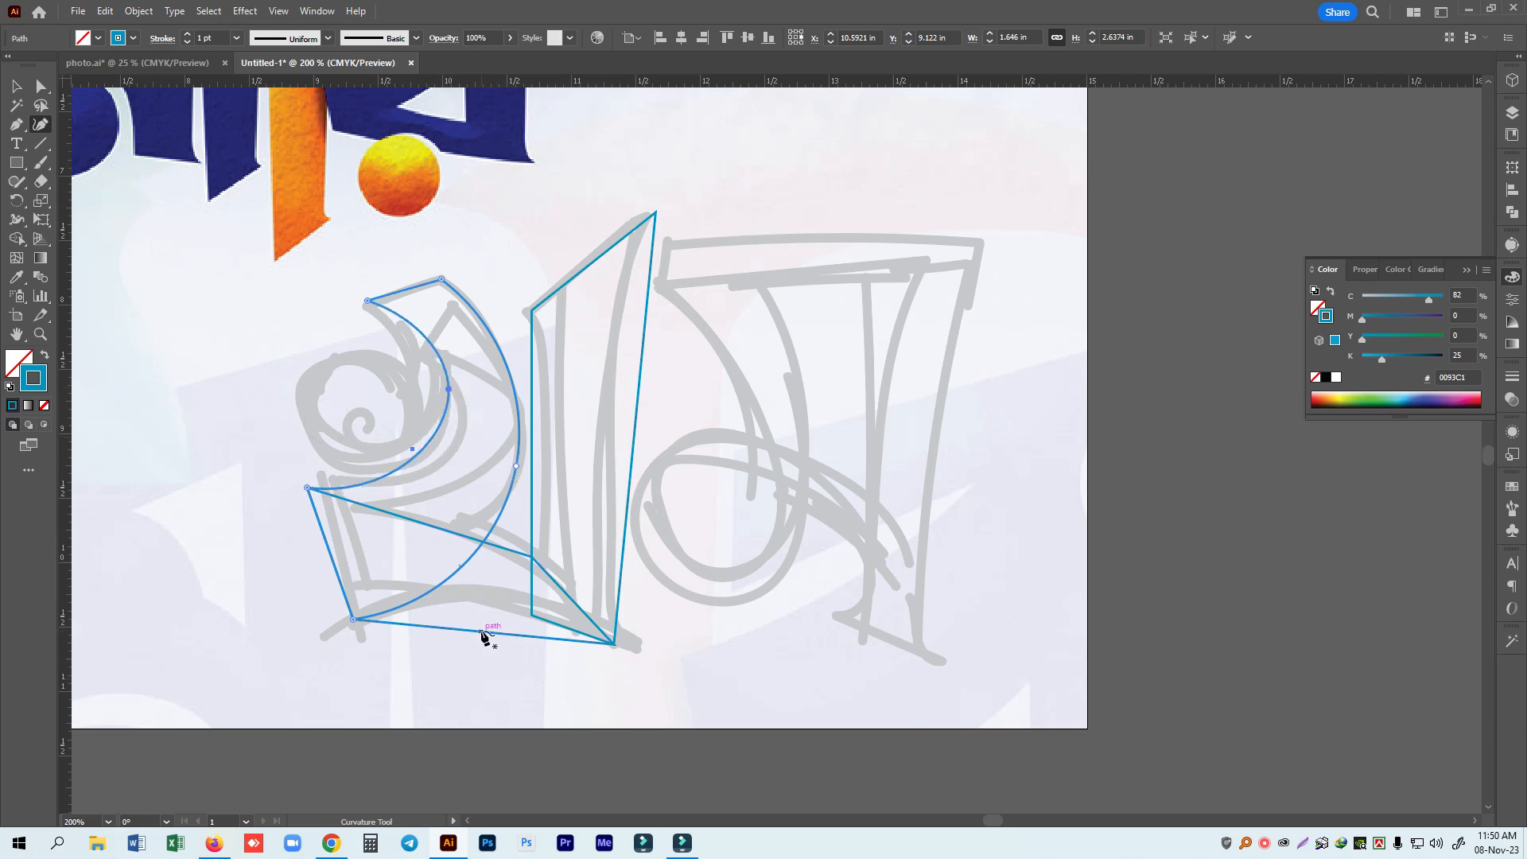
drag(484, 633, 486, 612)
drag(495, 546, 510, 543)
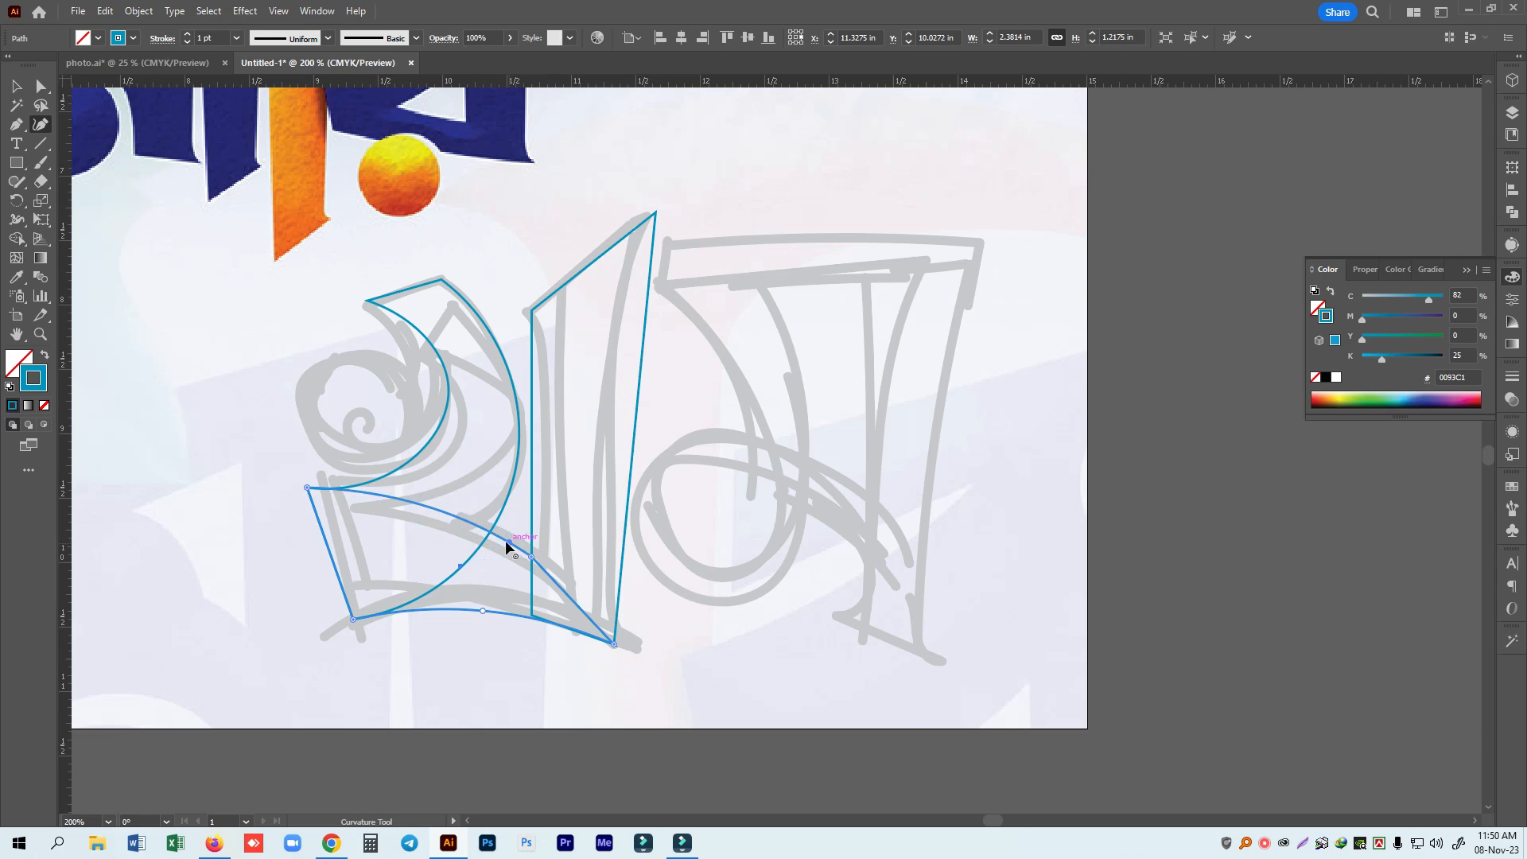
Draw a circle over the first letter's sketched spiral and position it against the bowl's inner curve.
drag(10, 173, 87, 200)
mouse_move(356, 408)
mouse_down()
mouse_move(429, 441)
mouse_move(407, 453)
mouse_up()
click(17, 86)
click(204, 351)
drag(407, 408, 413, 407)
Draw a narrow rectangle between the circle and the bowl and move its corners to the bowl's slanted top and the circle's bottom.
drag(16, 162, 69, 169)
click(70, 169)
drag(367, 277, 413, 402)
click(41, 86)
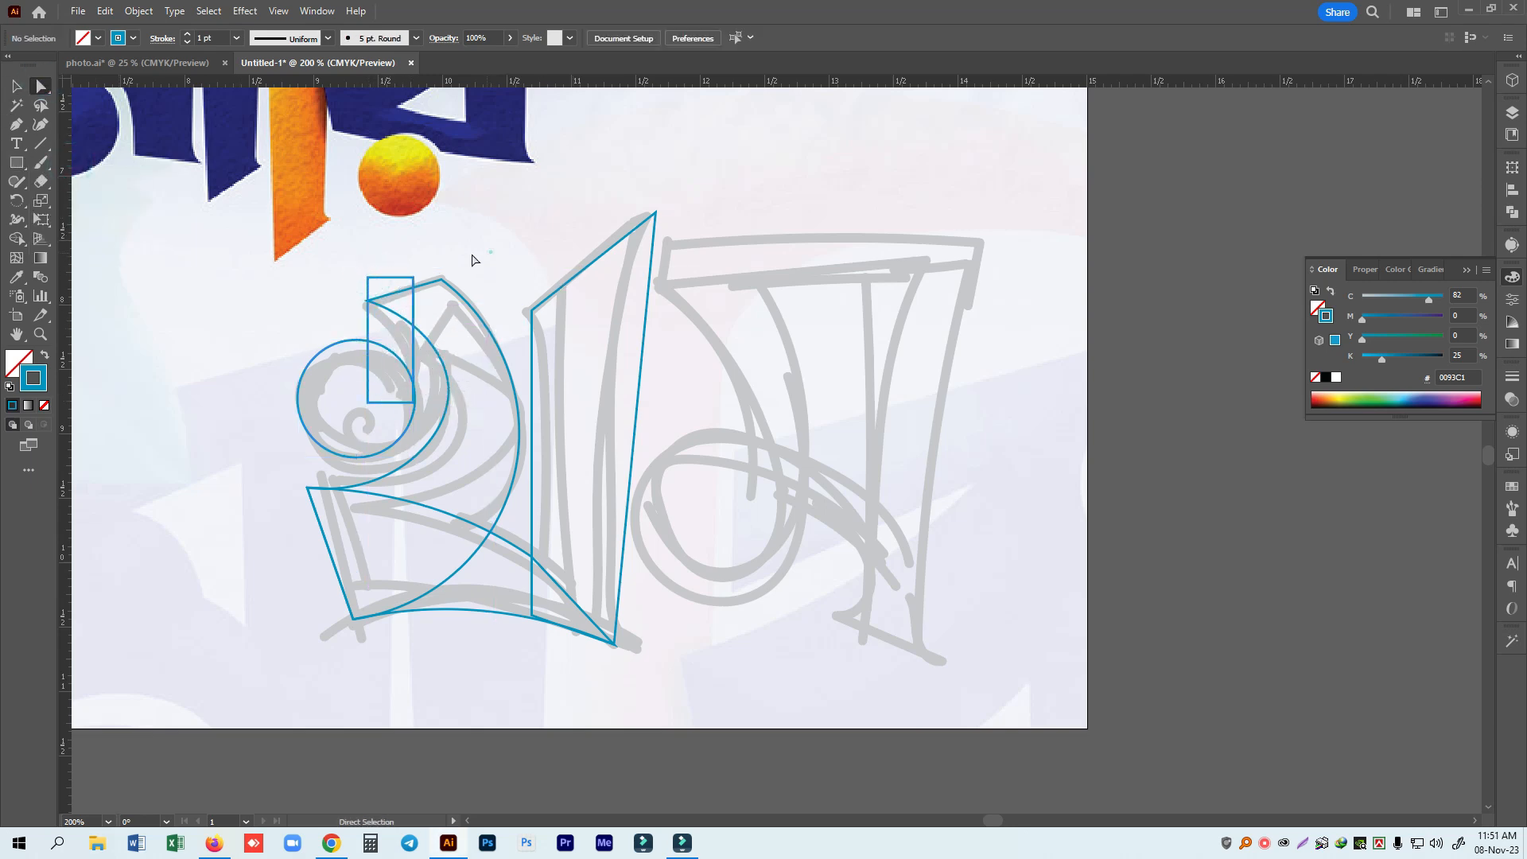
drag(413, 276, 367, 300)
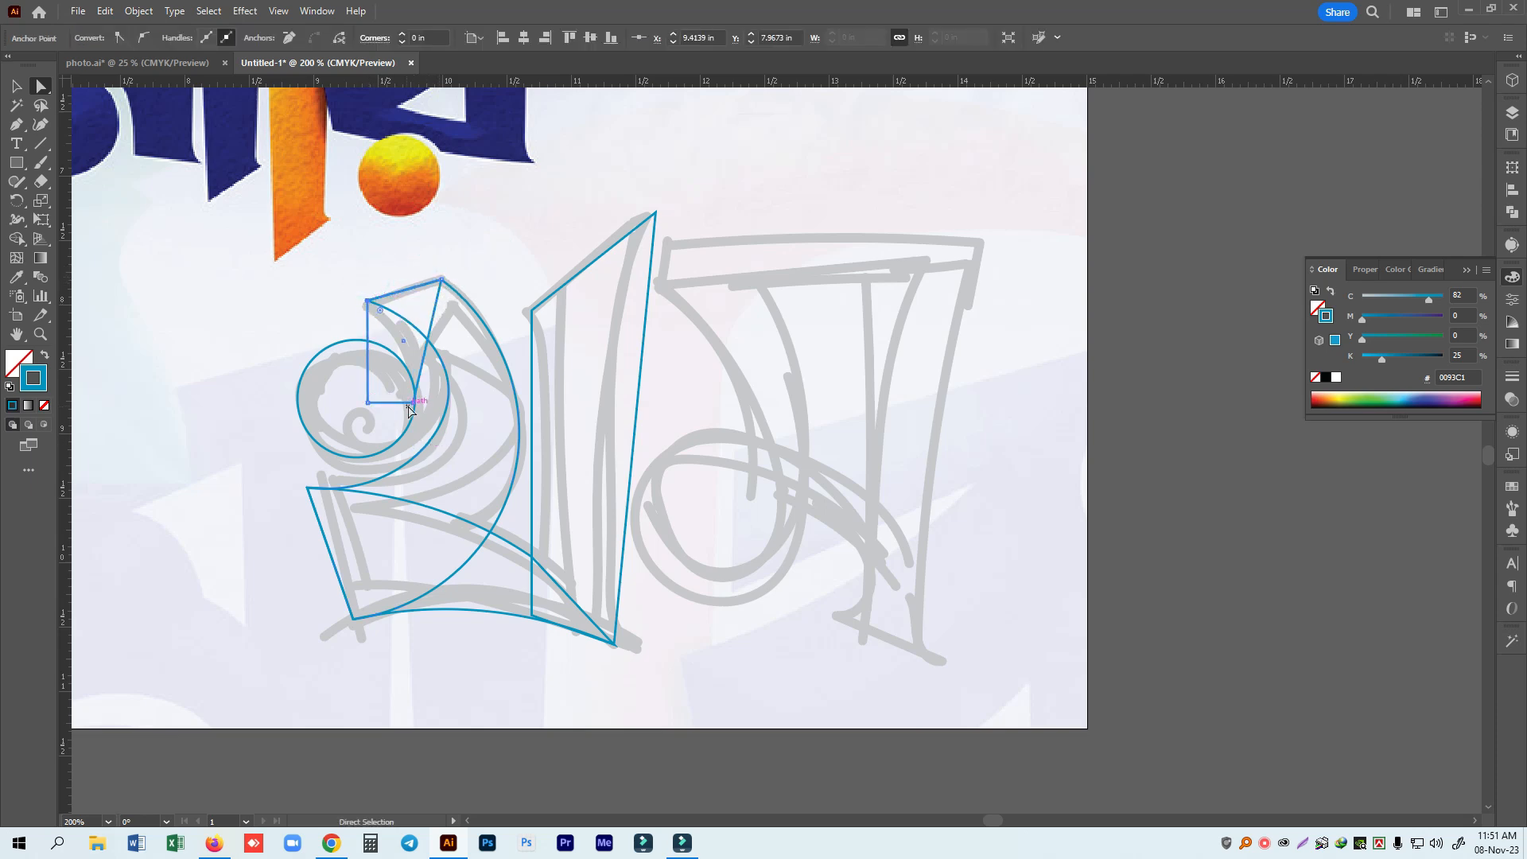
drag(414, 402, 362, 459)
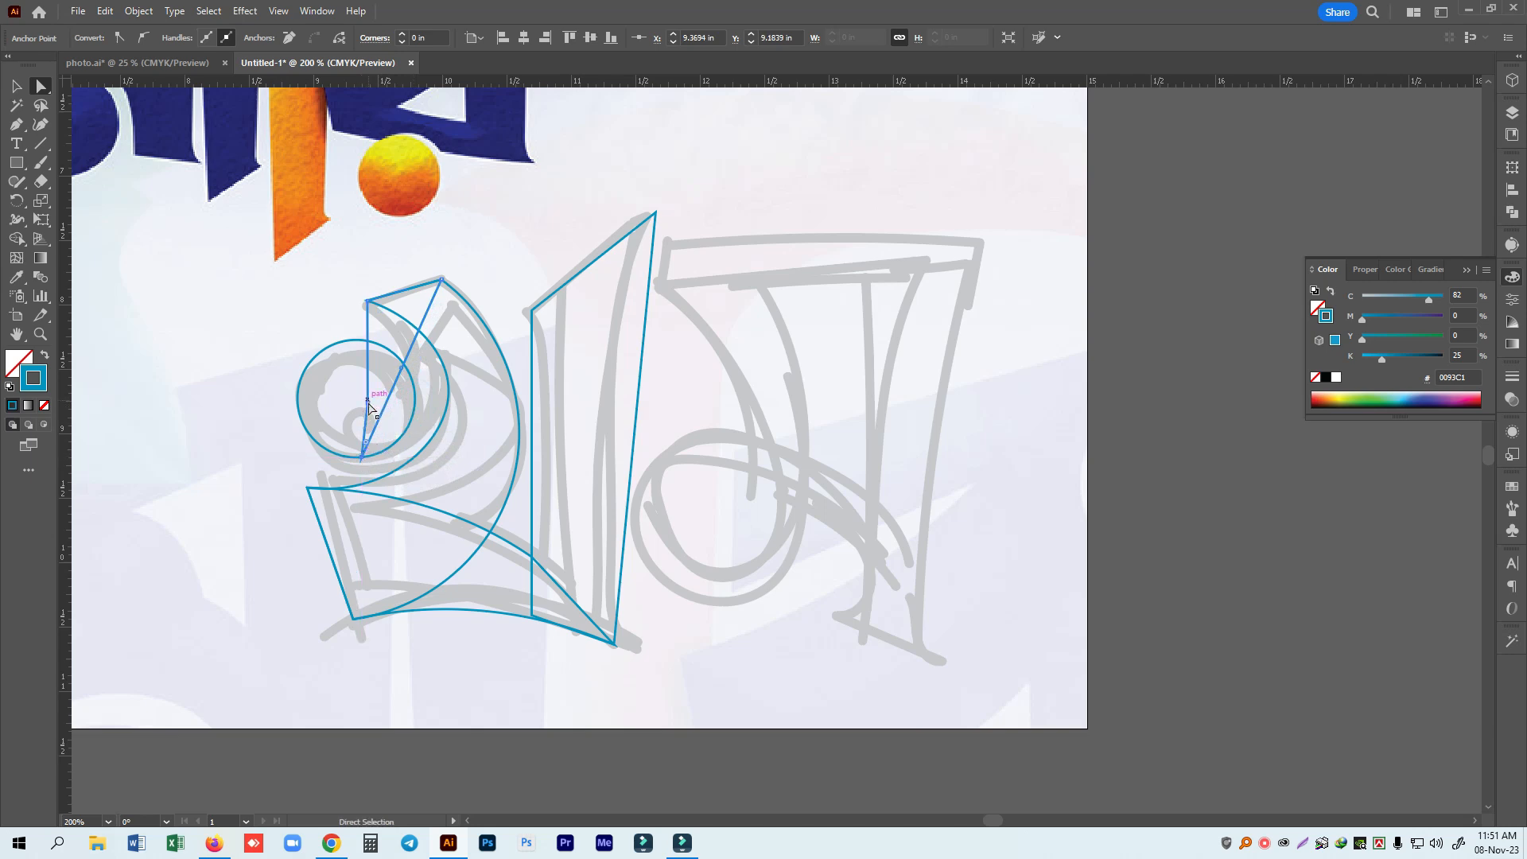
Curve both sides of the narrow connecting shape so it joins the circle smoothly to the bowl's top.
click(41, 125)
drag(408, 360, 395, 450)
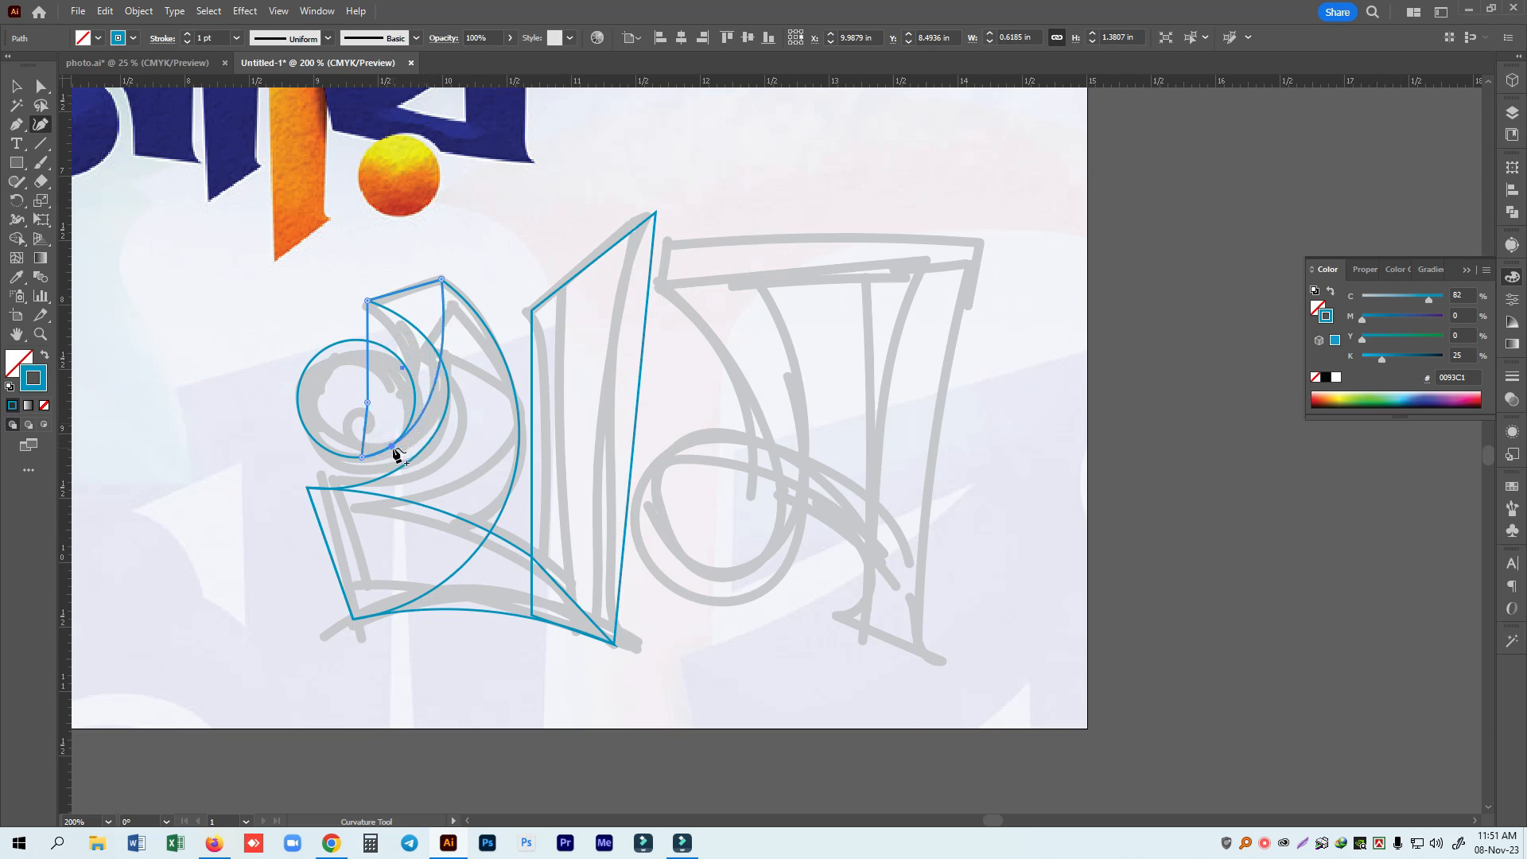
drag(444, 359, 402, 363)
click(16, 88)
click(938, 329)
Bend the first letter's stem inward on both sides with the Curvature tool and raise the right side's upper anchor slightly.
click(555, 218)
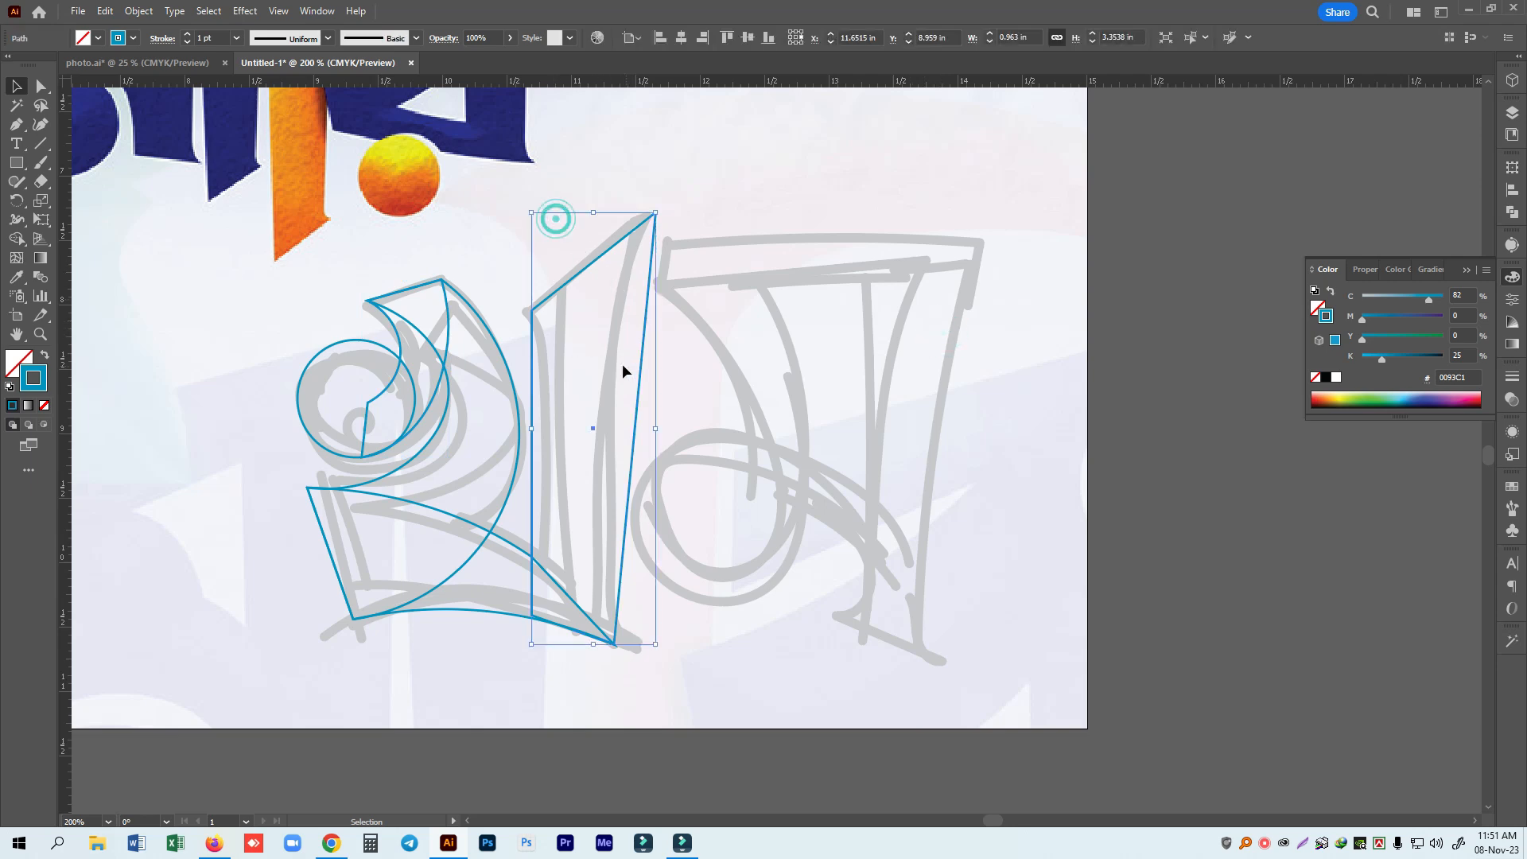
click(40, 124)
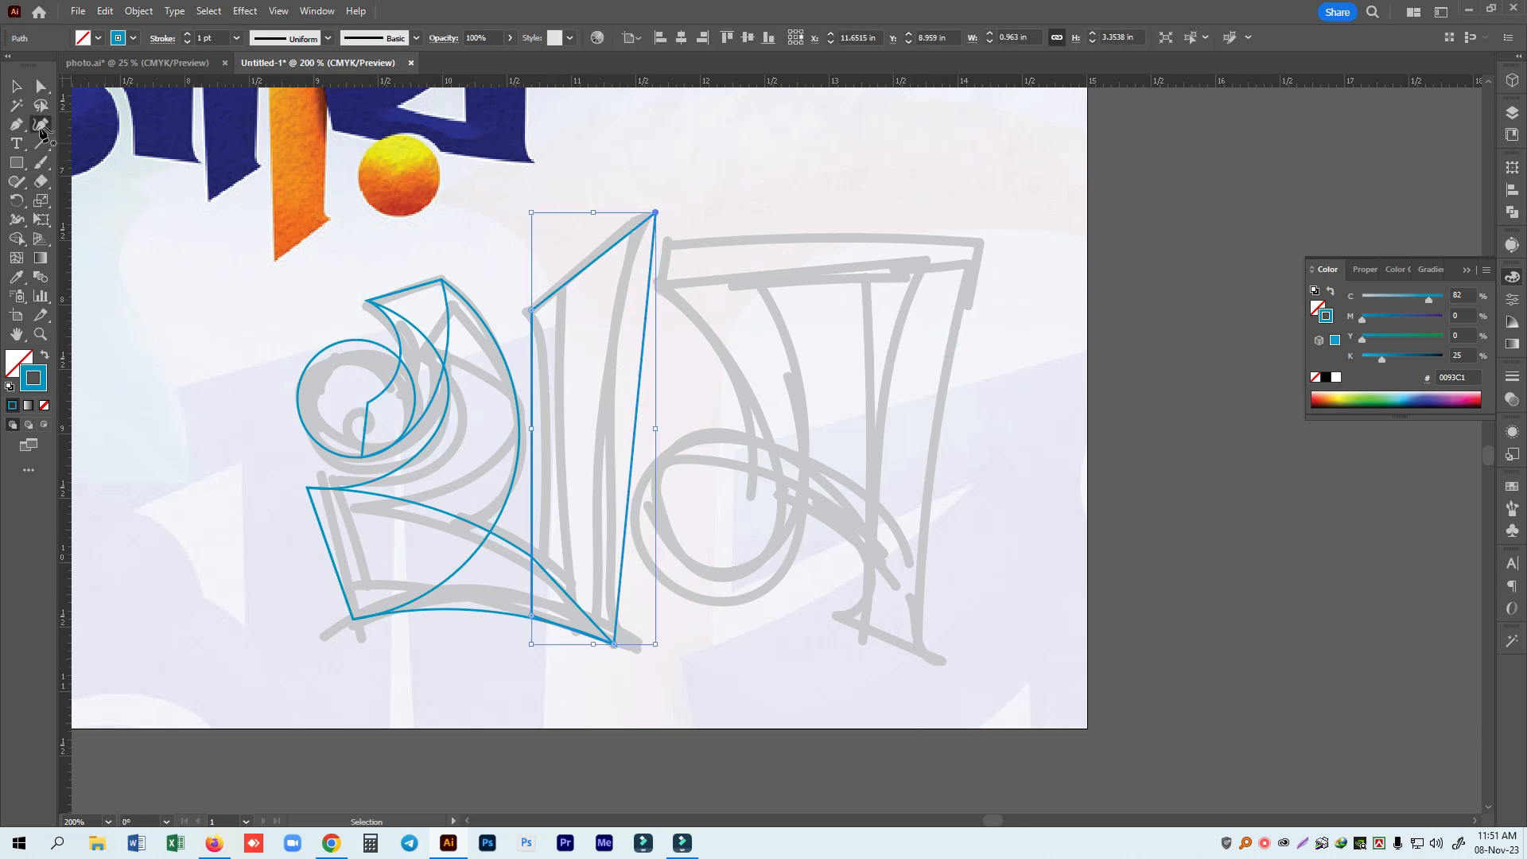
drag(532, 365, 549, 344)
drag(566, 455, 548, 478)
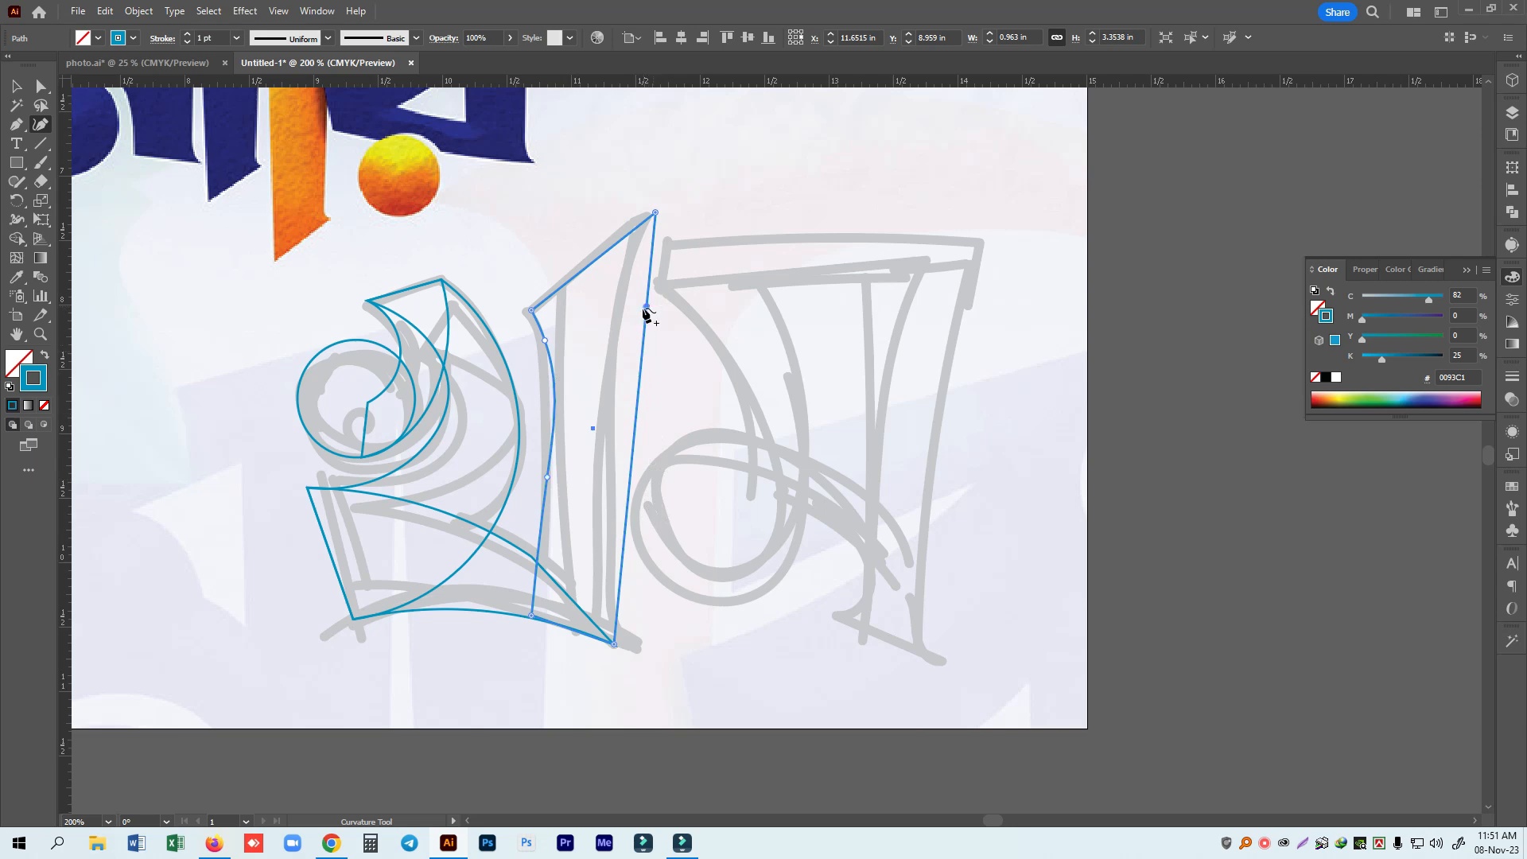
drag(645, 308, 630, 312)
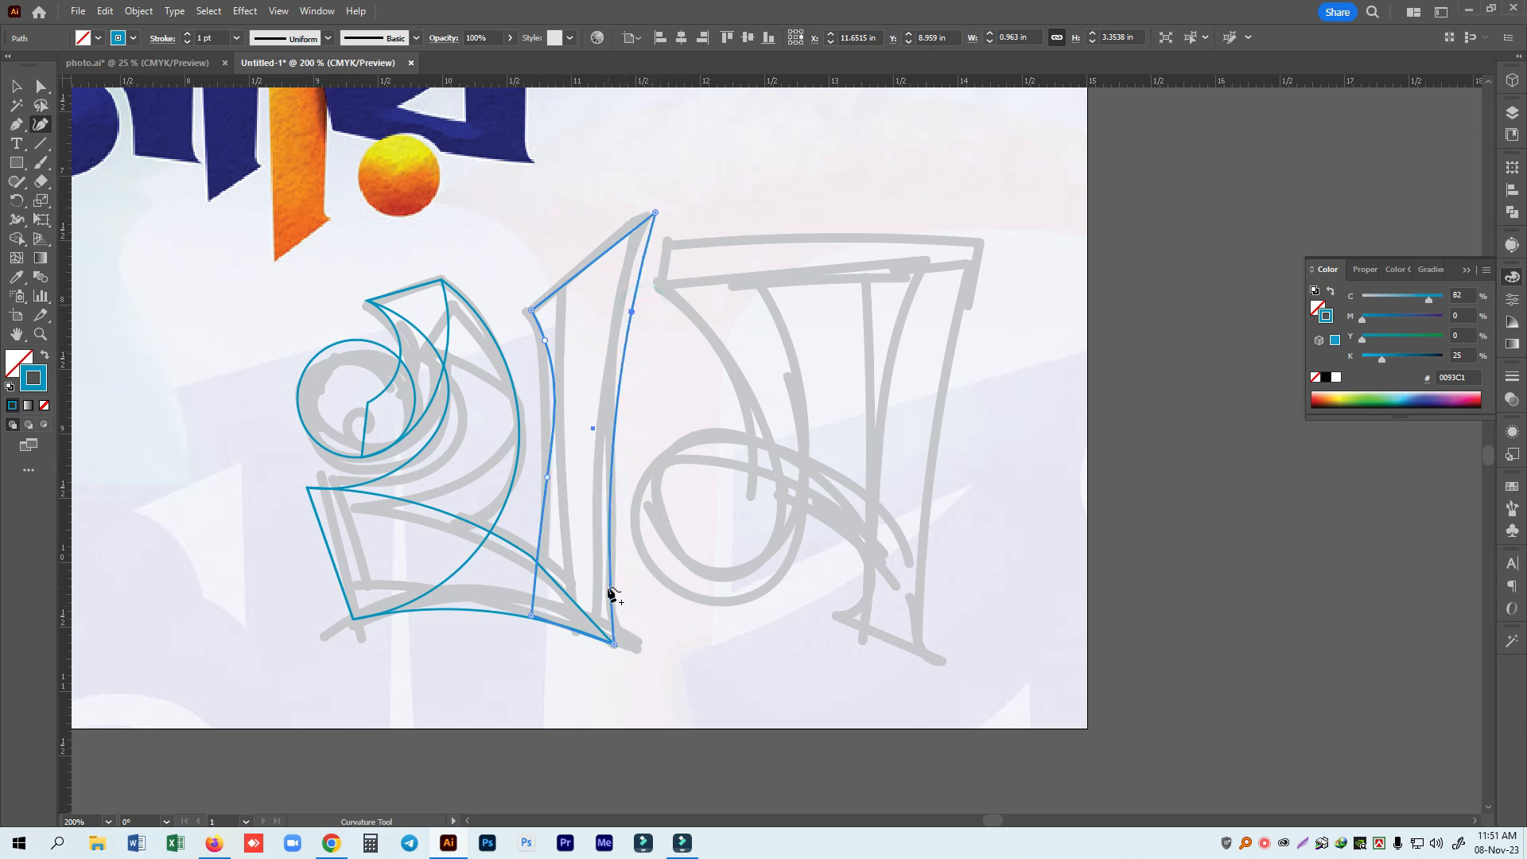
drag(610, 587, 606, 608)
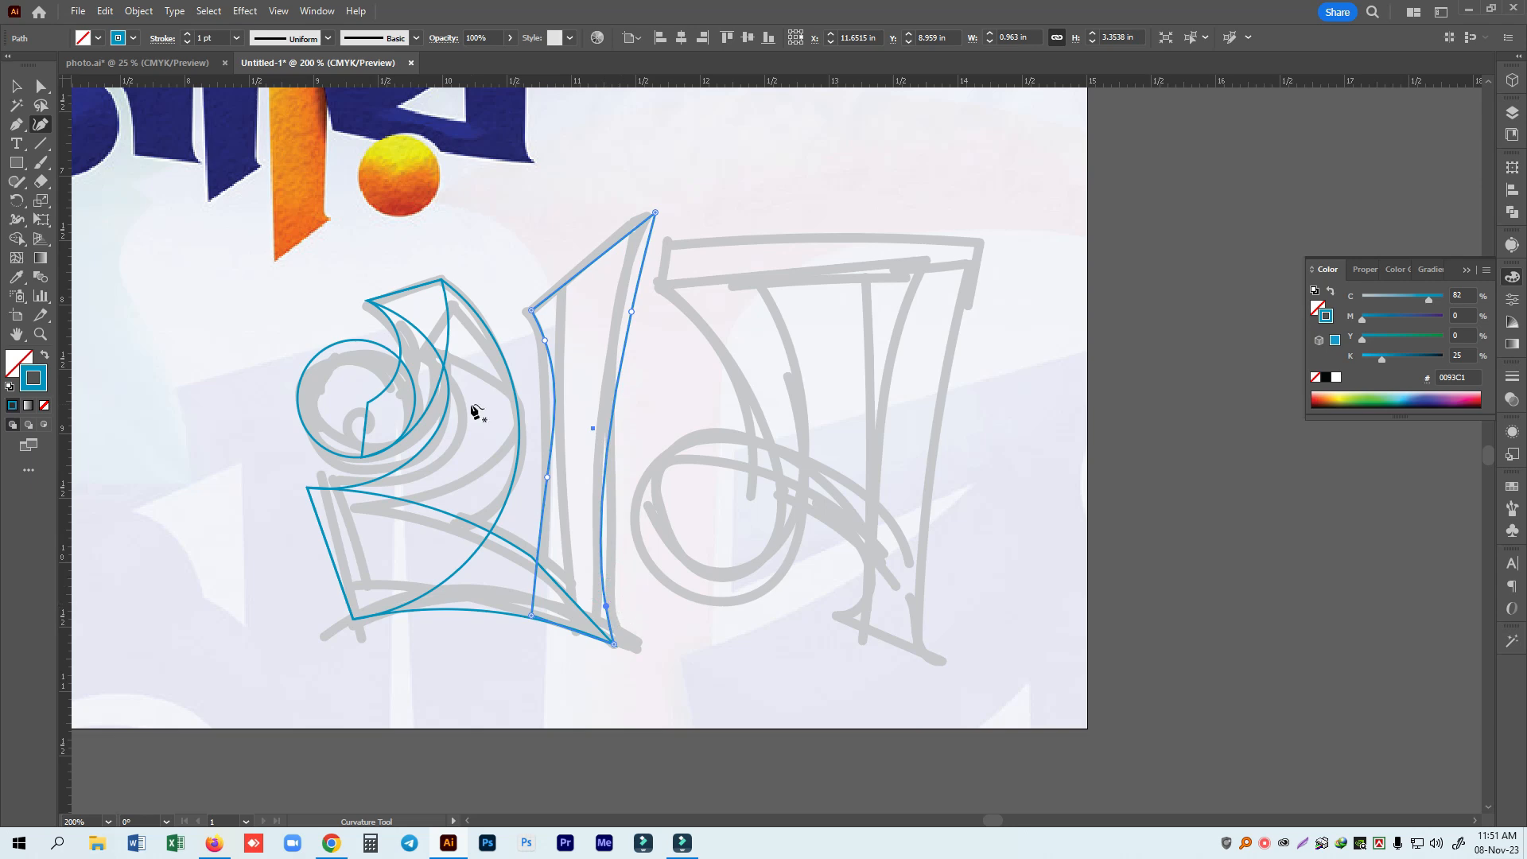
click(41, 85)
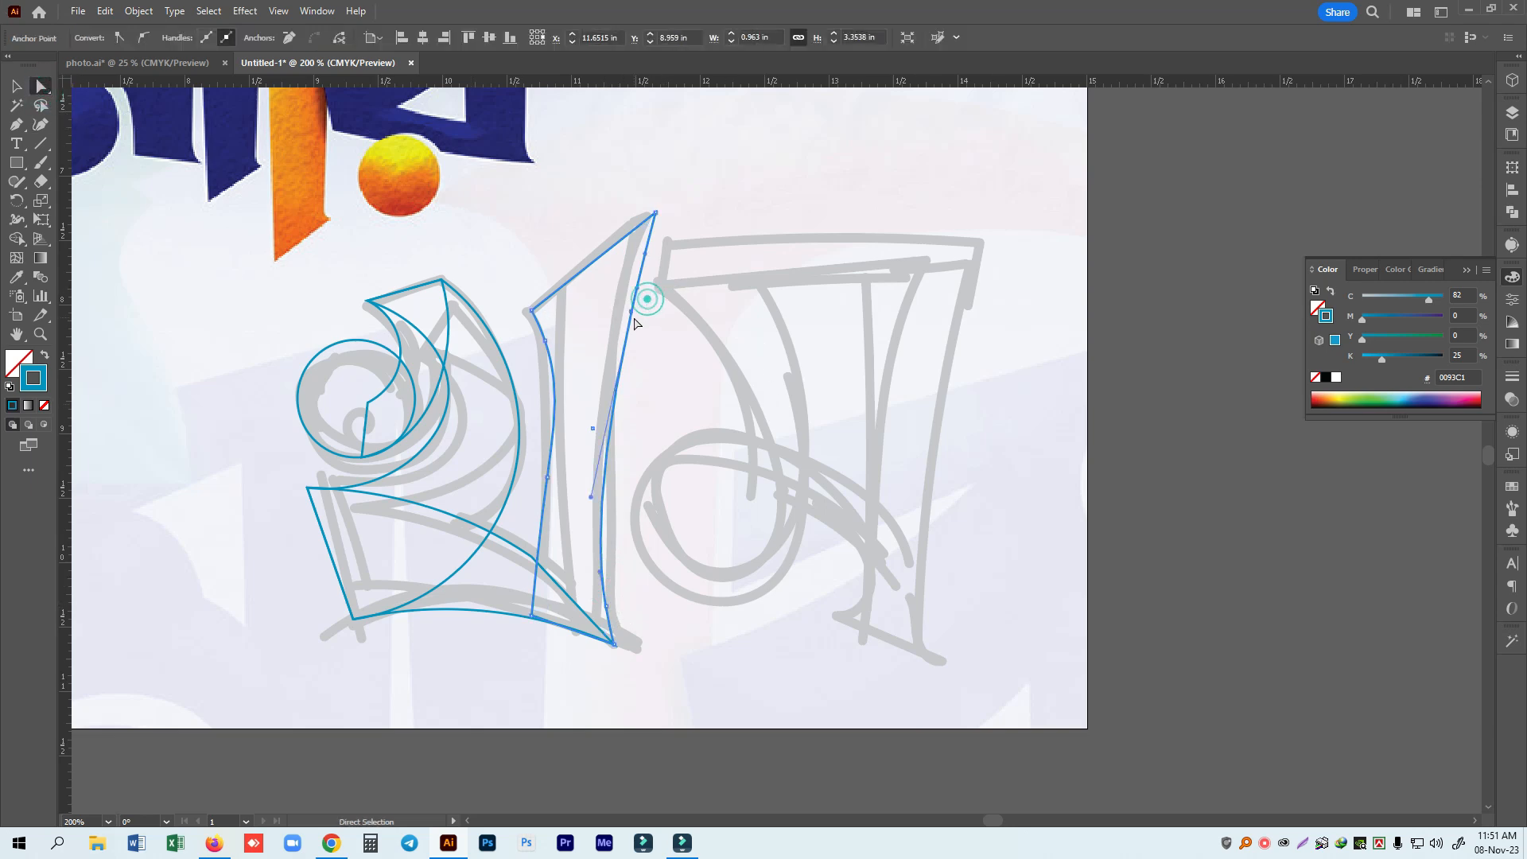
drag(631, 313, 627, 293)
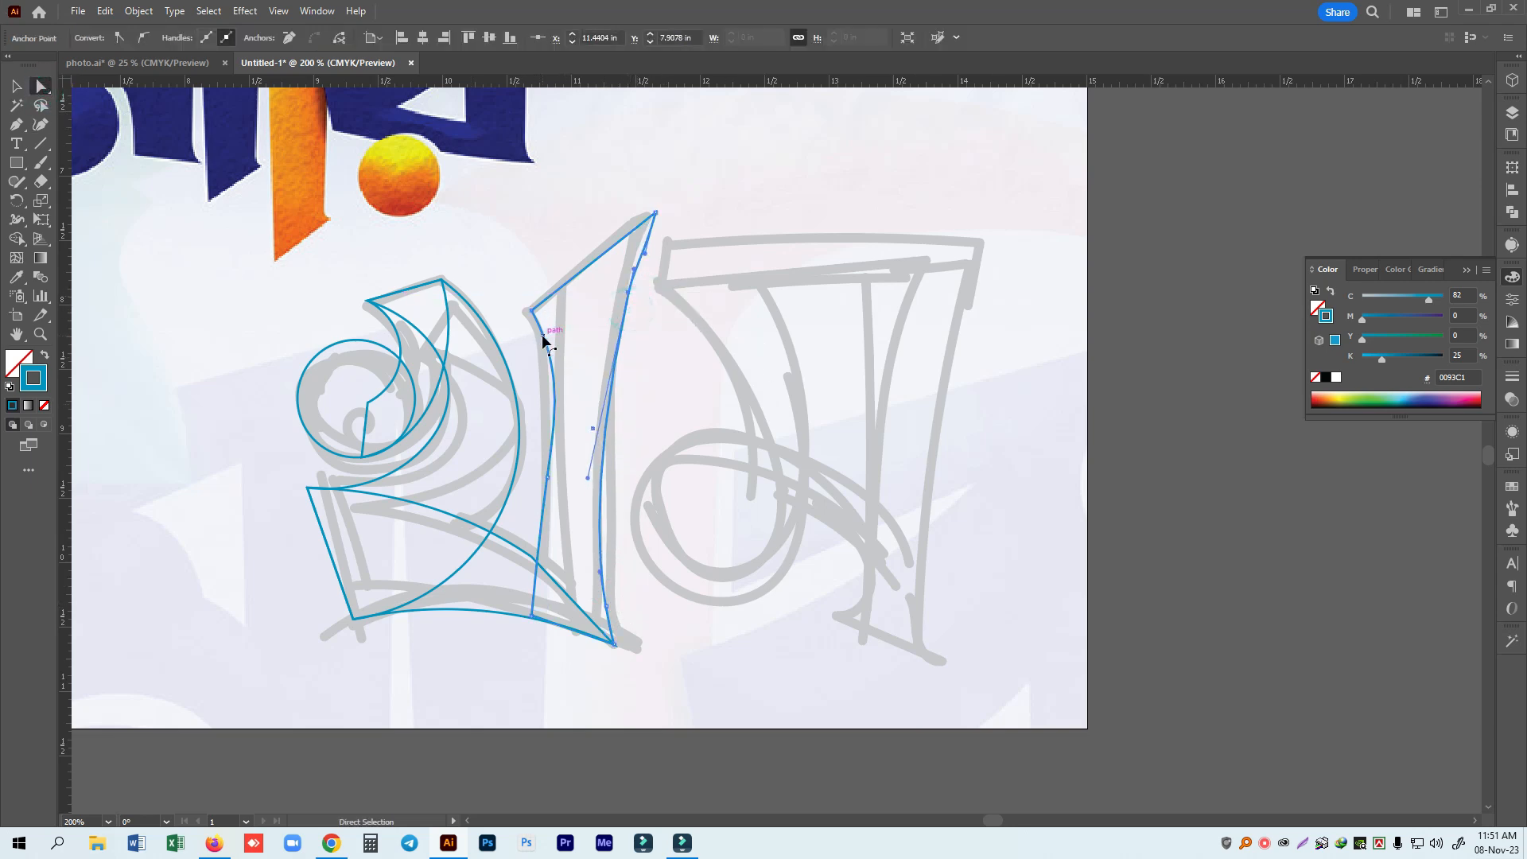
Widen the stem by moving its left corners and side anchors outward, and refine the right edge's curve near the top and foot.
drag(531, 310, 517, 310)
click(545, 342)
drag(518, 318, 525, 320)
drag(541, 479, 536, 494)
drag(532, 617, 510, 608)
drag(537, 494, 522, 557)
mouse_move(615, 613)
mouse_down()
mouse_move(628, 615)
mouse_move(604, 622)
mouse_move(623, 637)
mouse_up()
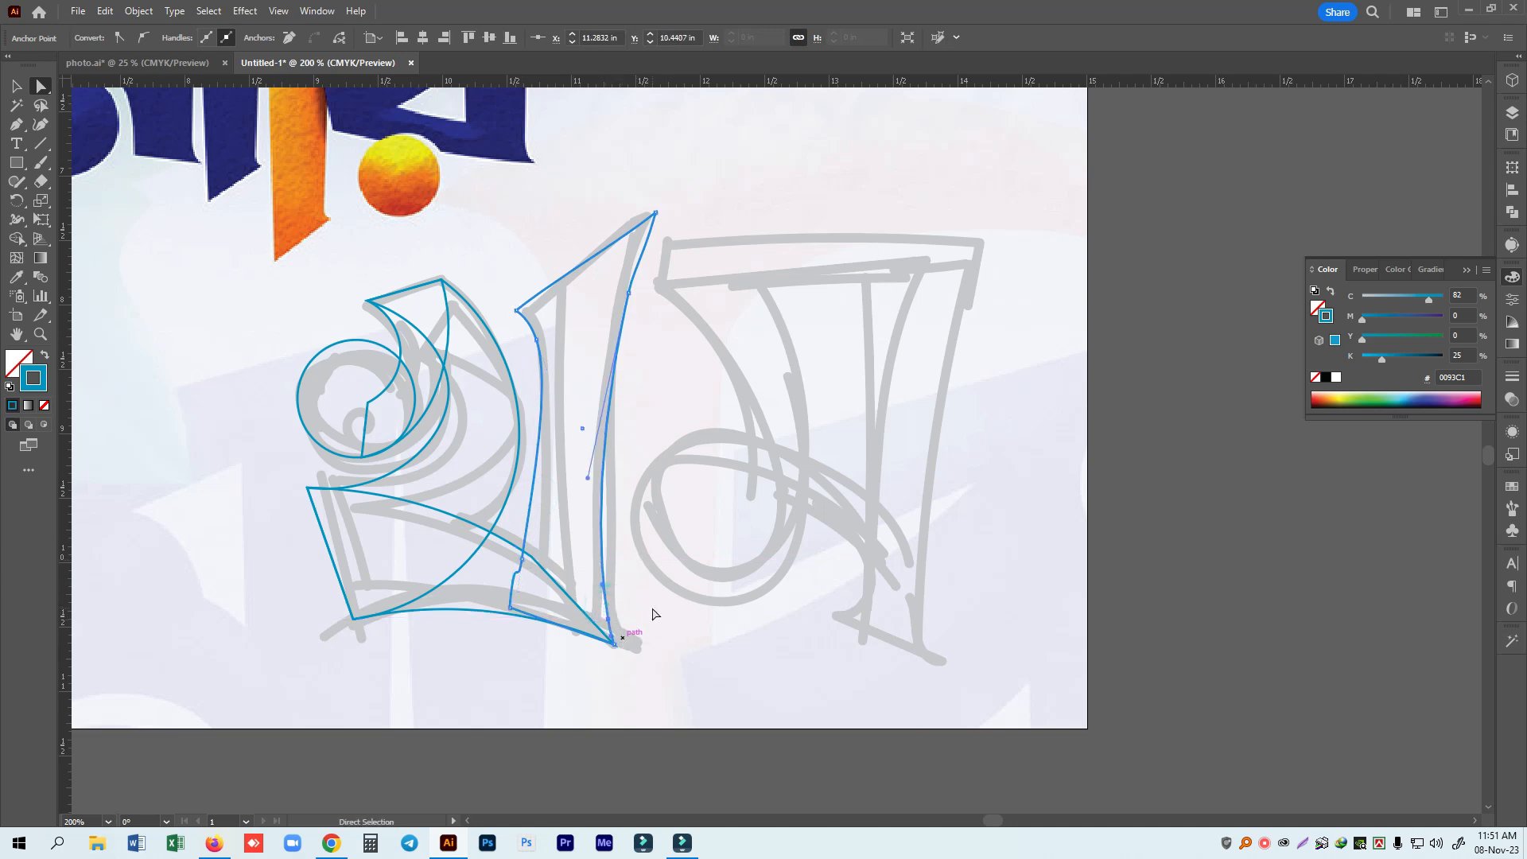
scroll(653, 614, down, 1)
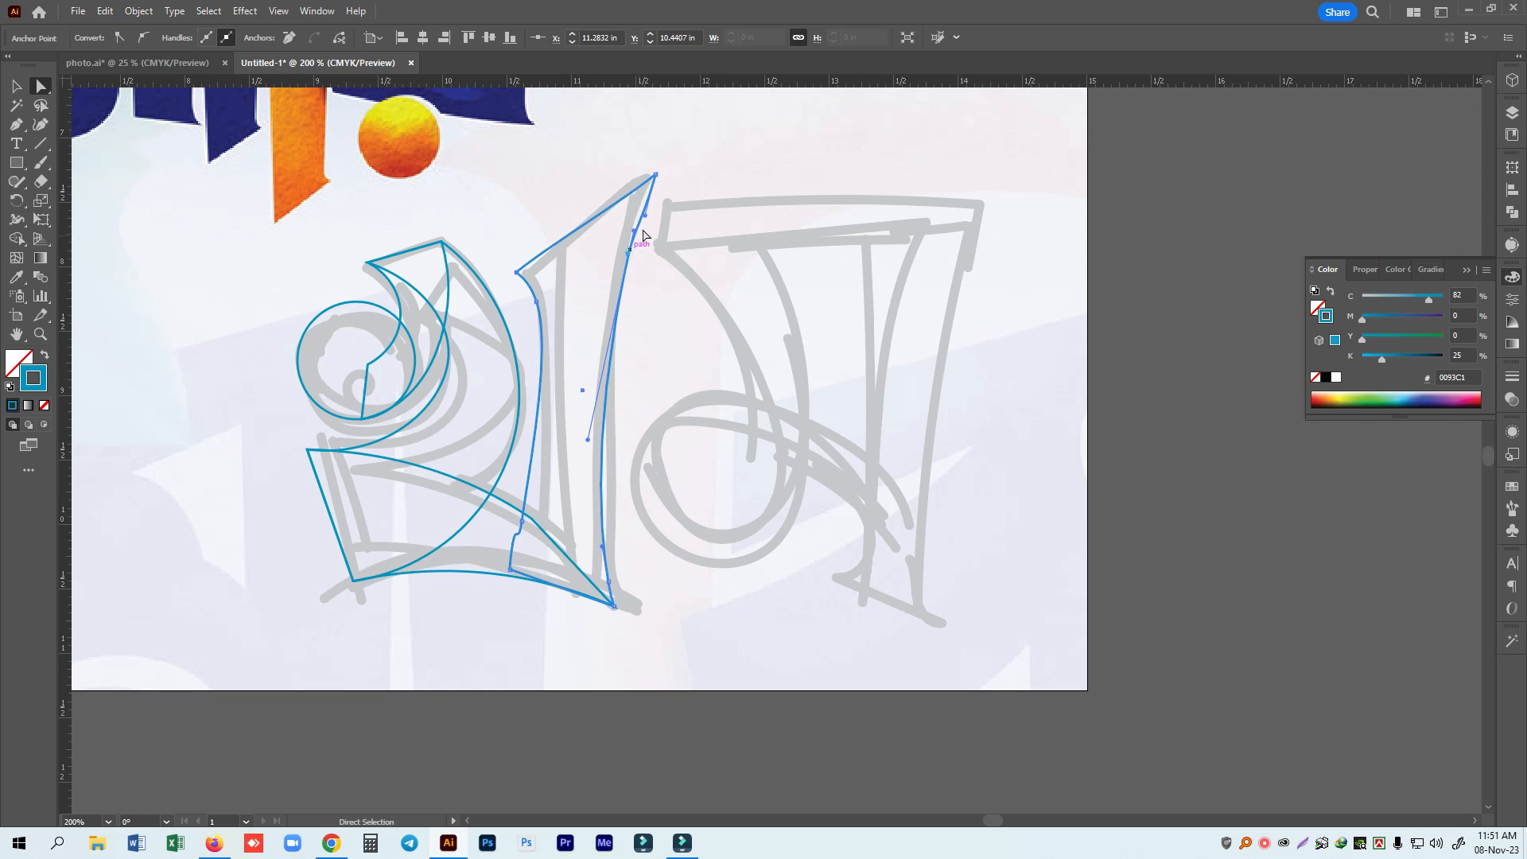
click(642, 201)
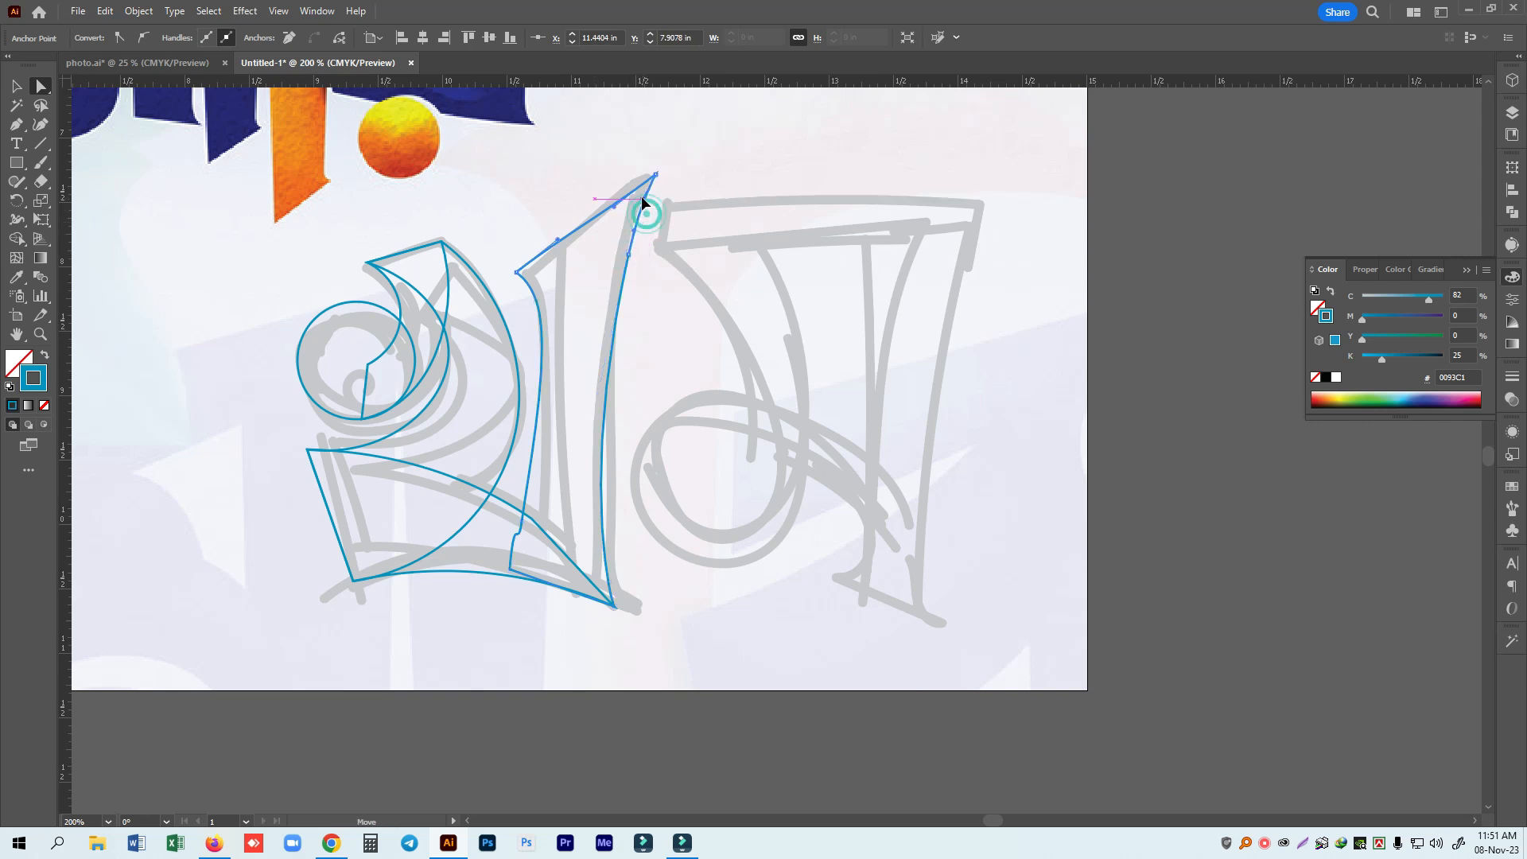
click(688, 208)
Select all the traced shapes of the first letter and swap fill and stroke so they are solid blue without an outline.
key(v)
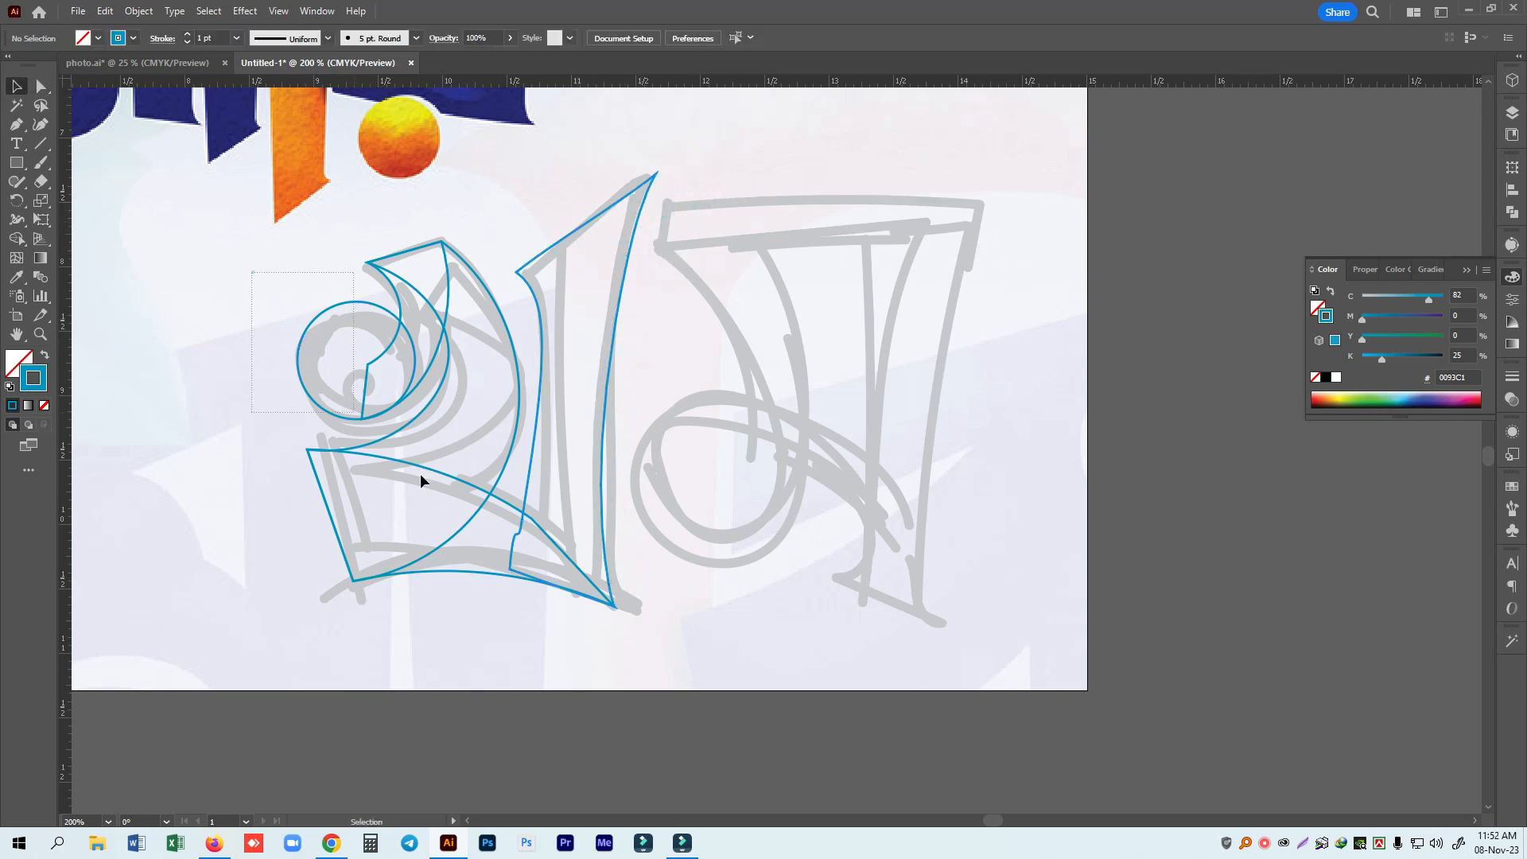
click(422, 477)
click(44, 357)
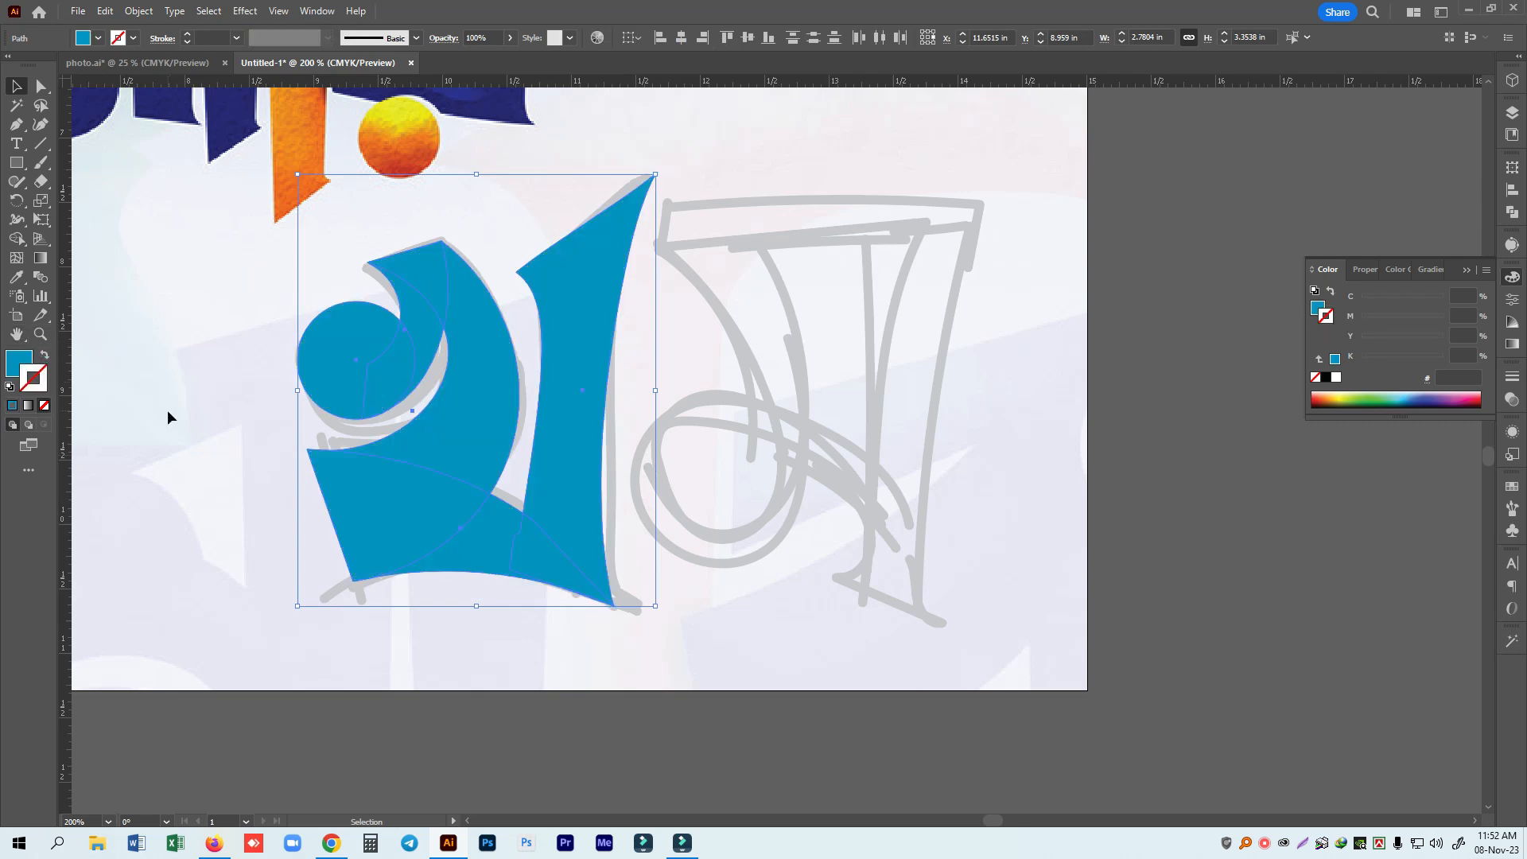
click(1020, 380)
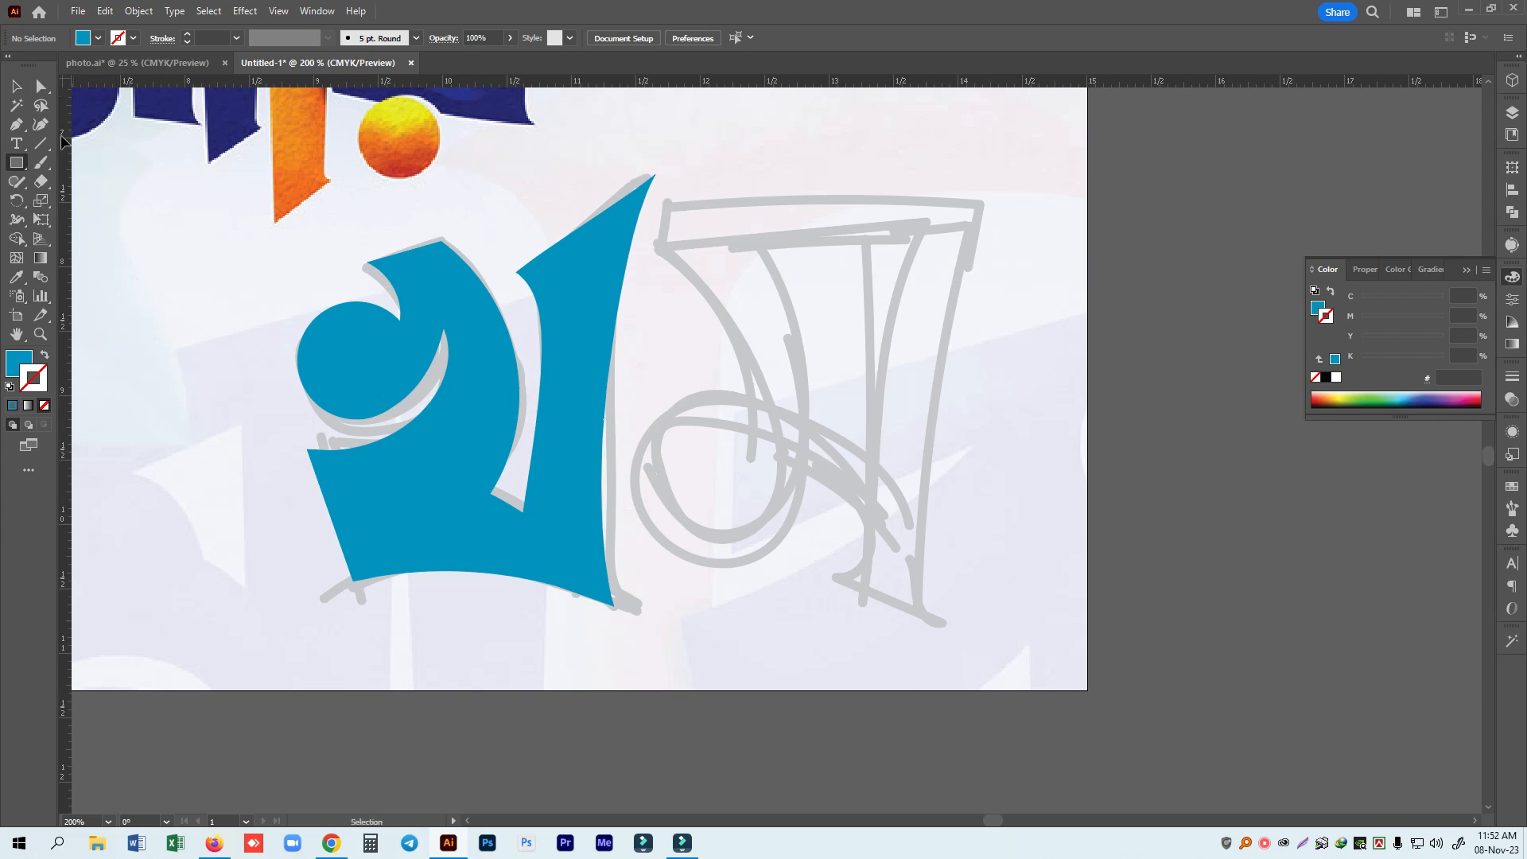
Trace the second letter's top edge, curved right stem edge and slanted foot with the Pen tool.
click(12, 126)
click(655, 197)
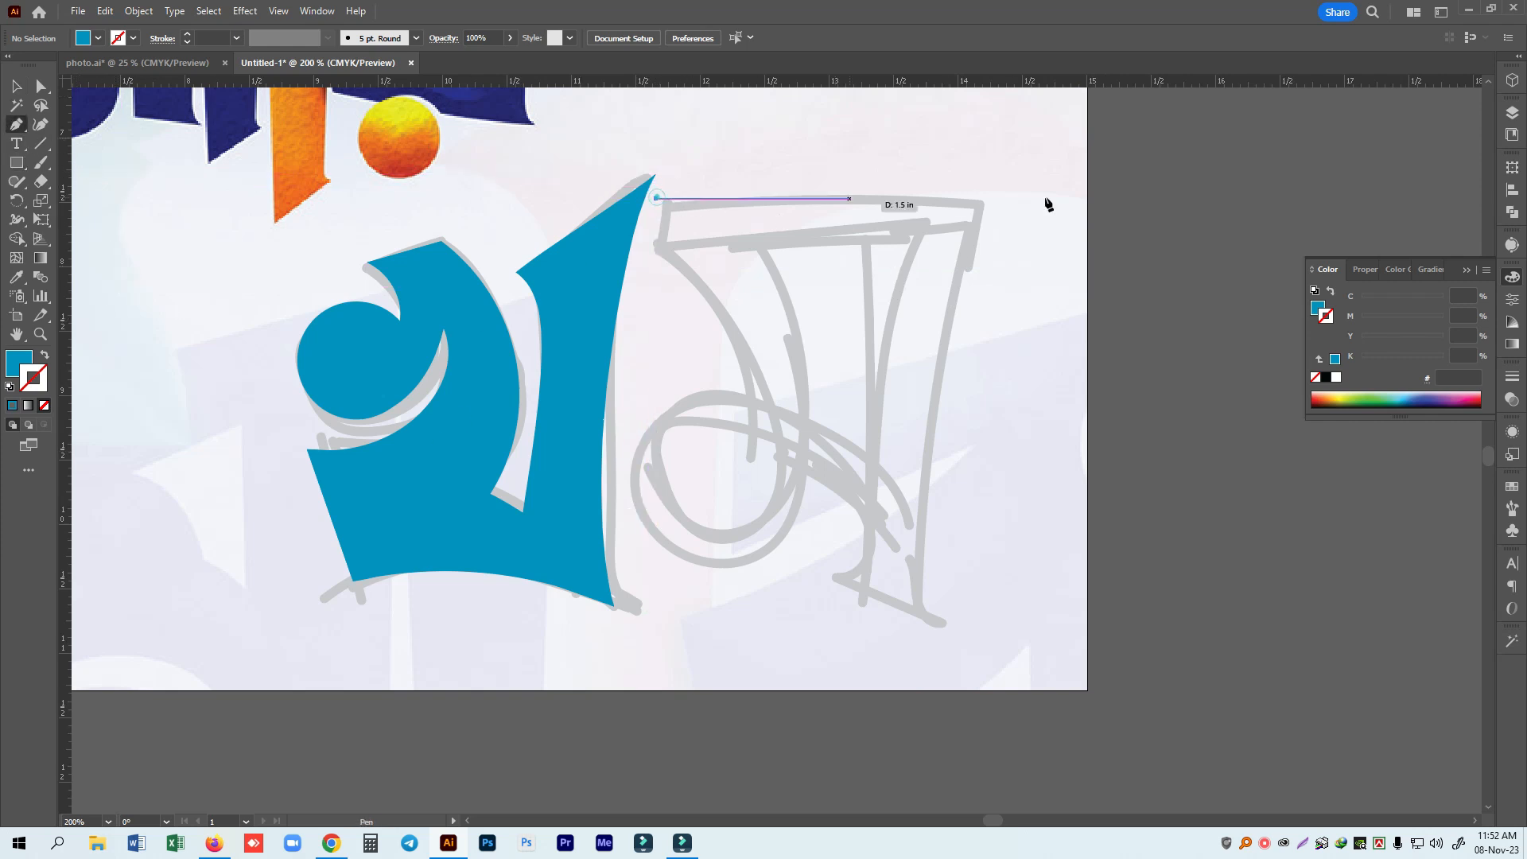
click(989, 199)
drag(944, 627, 995, 700)
drag(842, 585, 853, 549)
key(Escape)
click(850, 544)
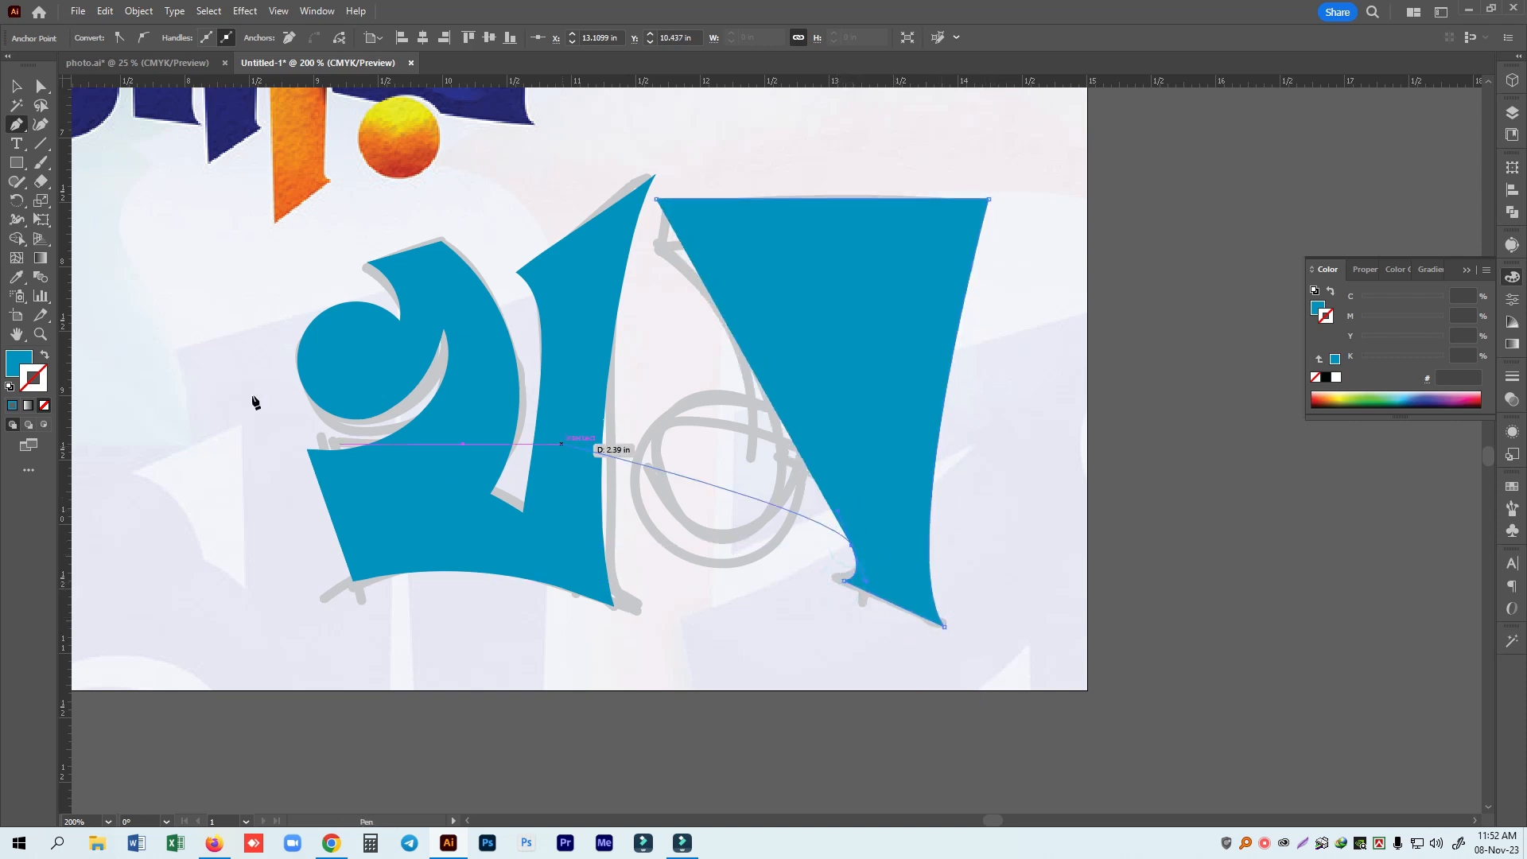
click(50, 360)
key(ctrl+z)
key(ctrl+z)
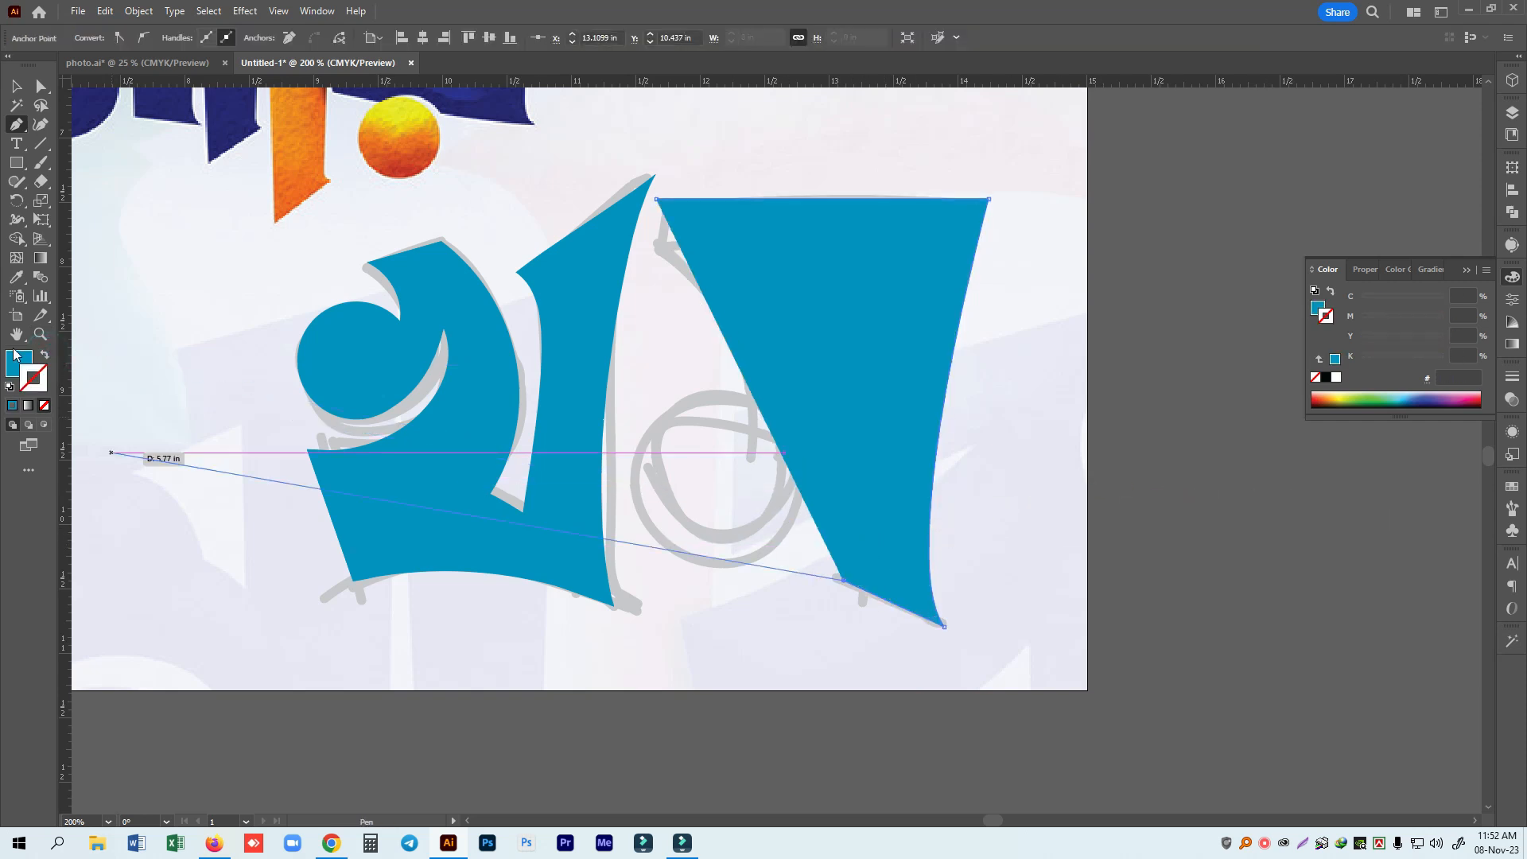
Swap fill and stroke to an unfilled blue outline and continue the path up the stem's inner edge and along the headline's underside.
click(48, 358)
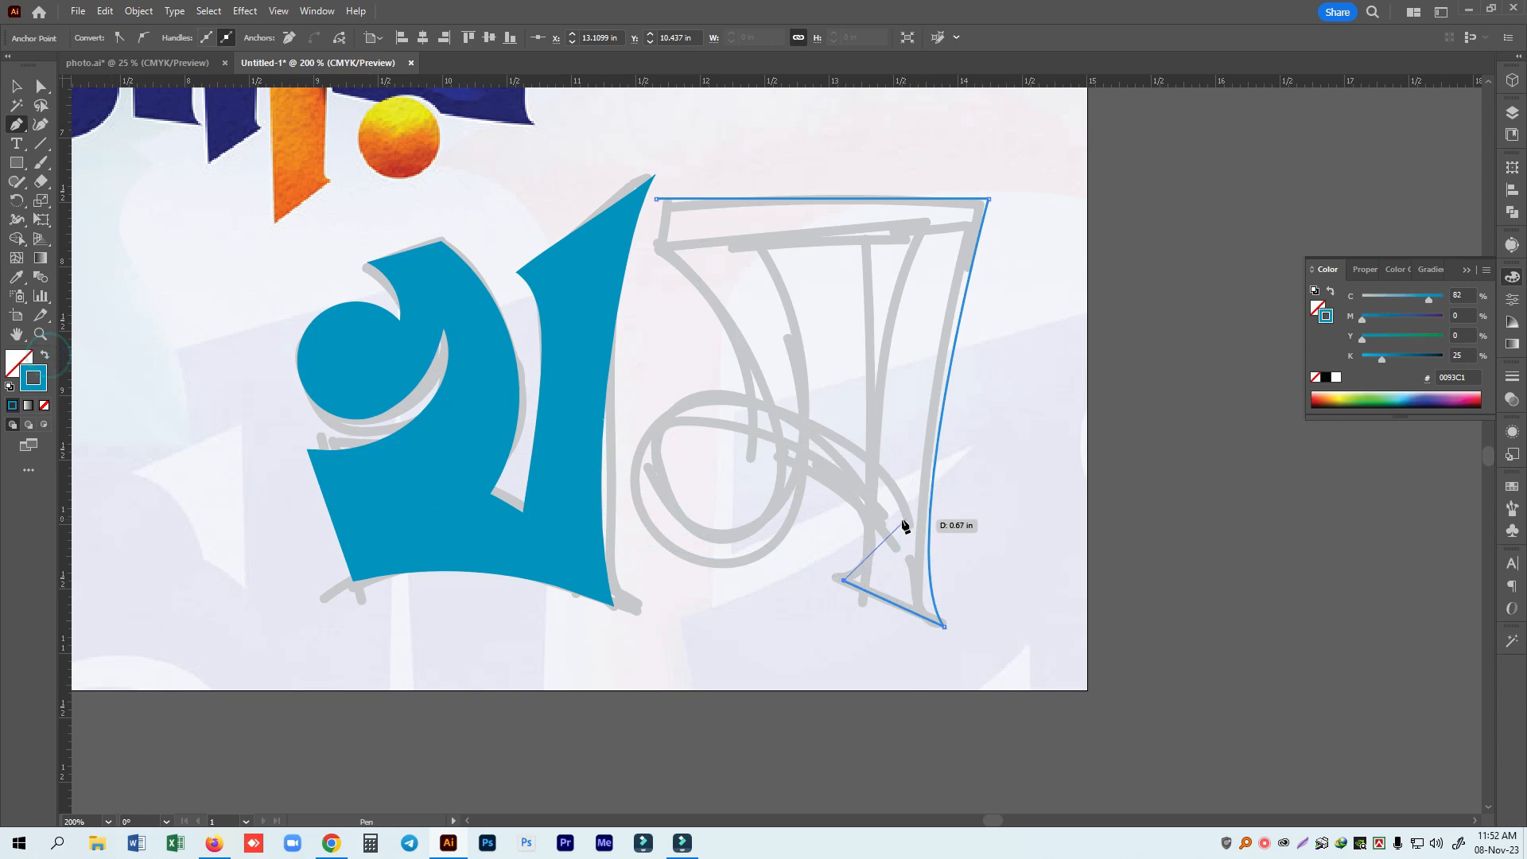
drag(864, 516, 866, 459)
click(862, 246)
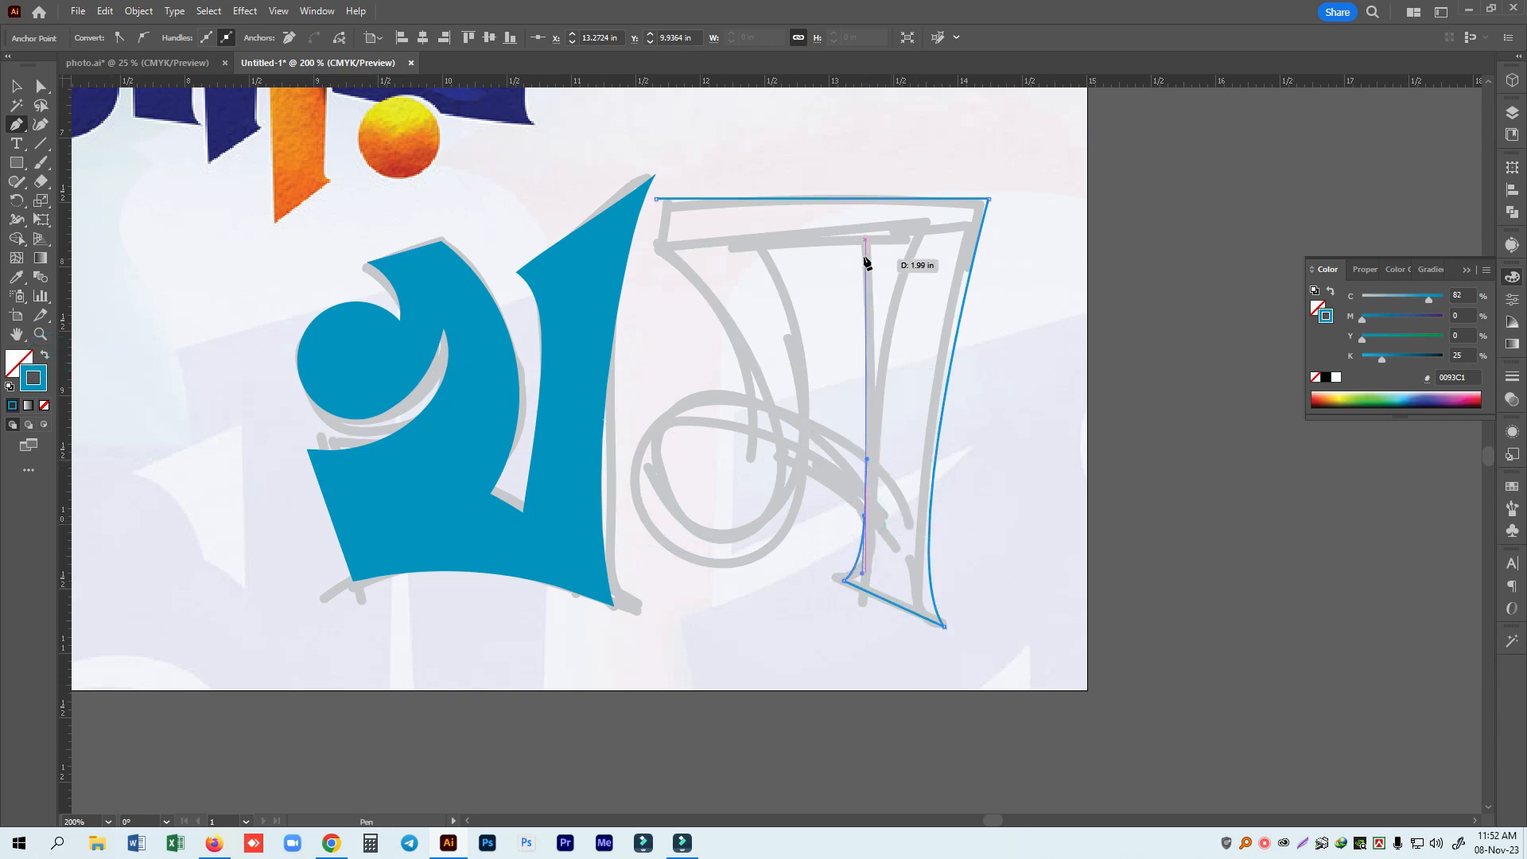
click(775, 265)
Trace the second letter's round loop and the curve rising to the headline, and close the path at its starting point.
drag(804, 488, 782, 573)
drag(629, 499, 623, 414)
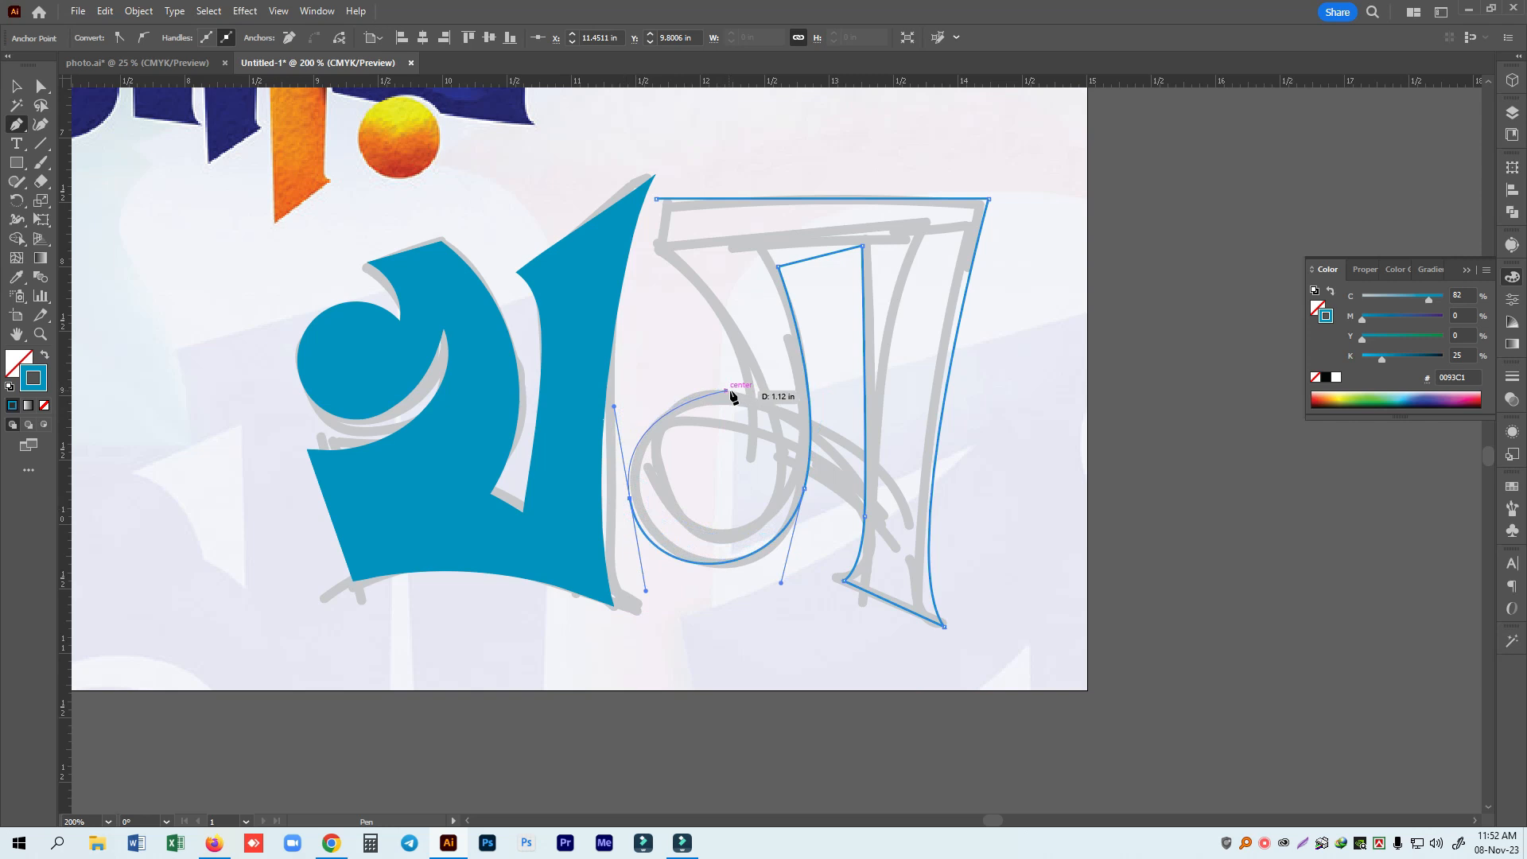
drag(751, 395, 784, 411)
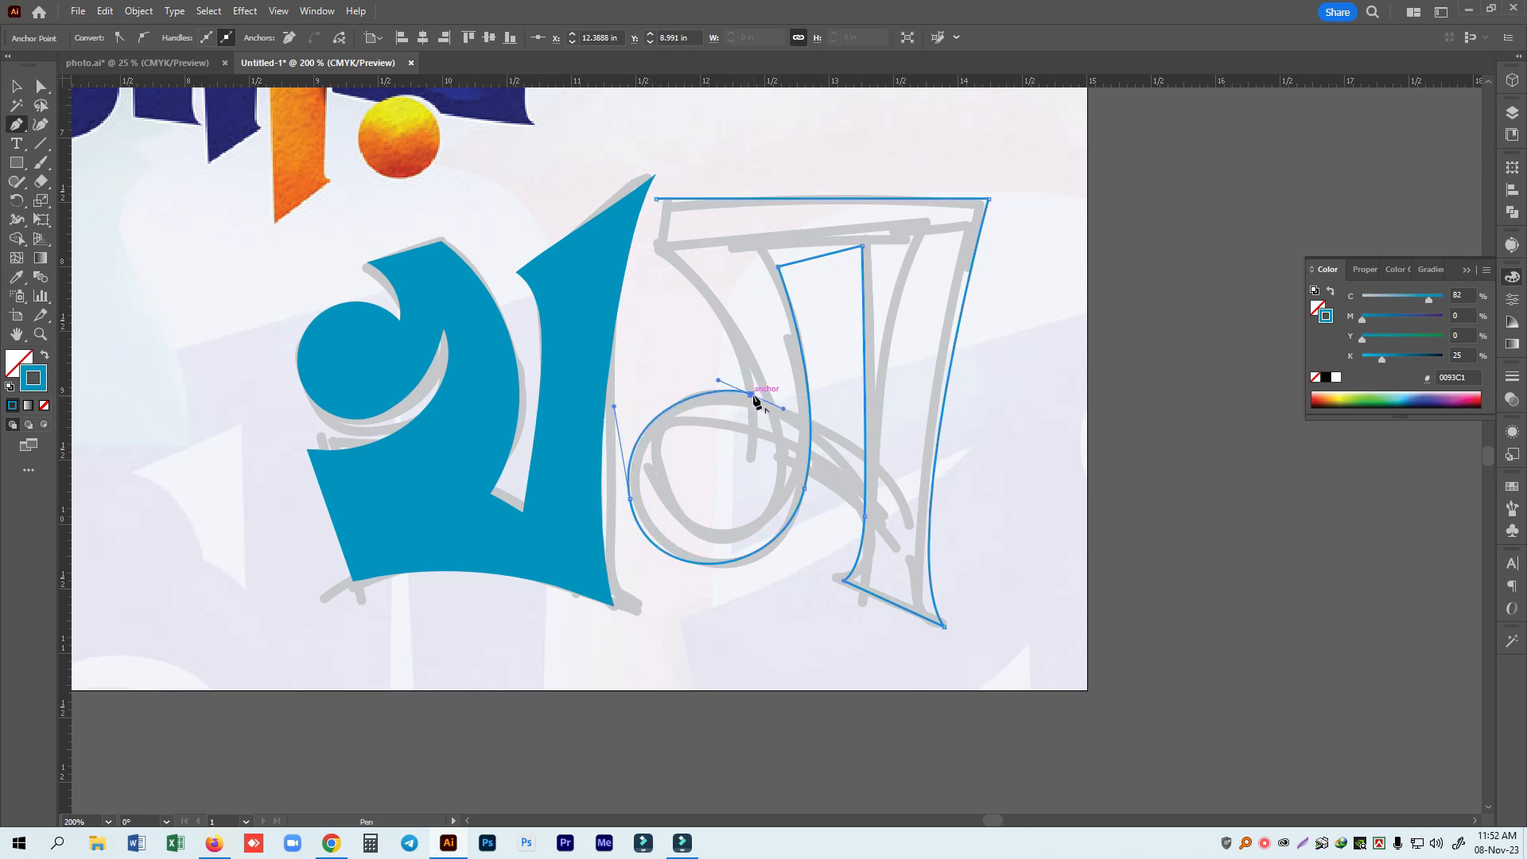
click(751, 395)
mouse_move(668, 268)
mouse_down()
mouse_move(565, 246)
mouse_move(743, 322)
mouse_move(662, 273)
mouse_up()
click(667, 268)
click(655, 197)
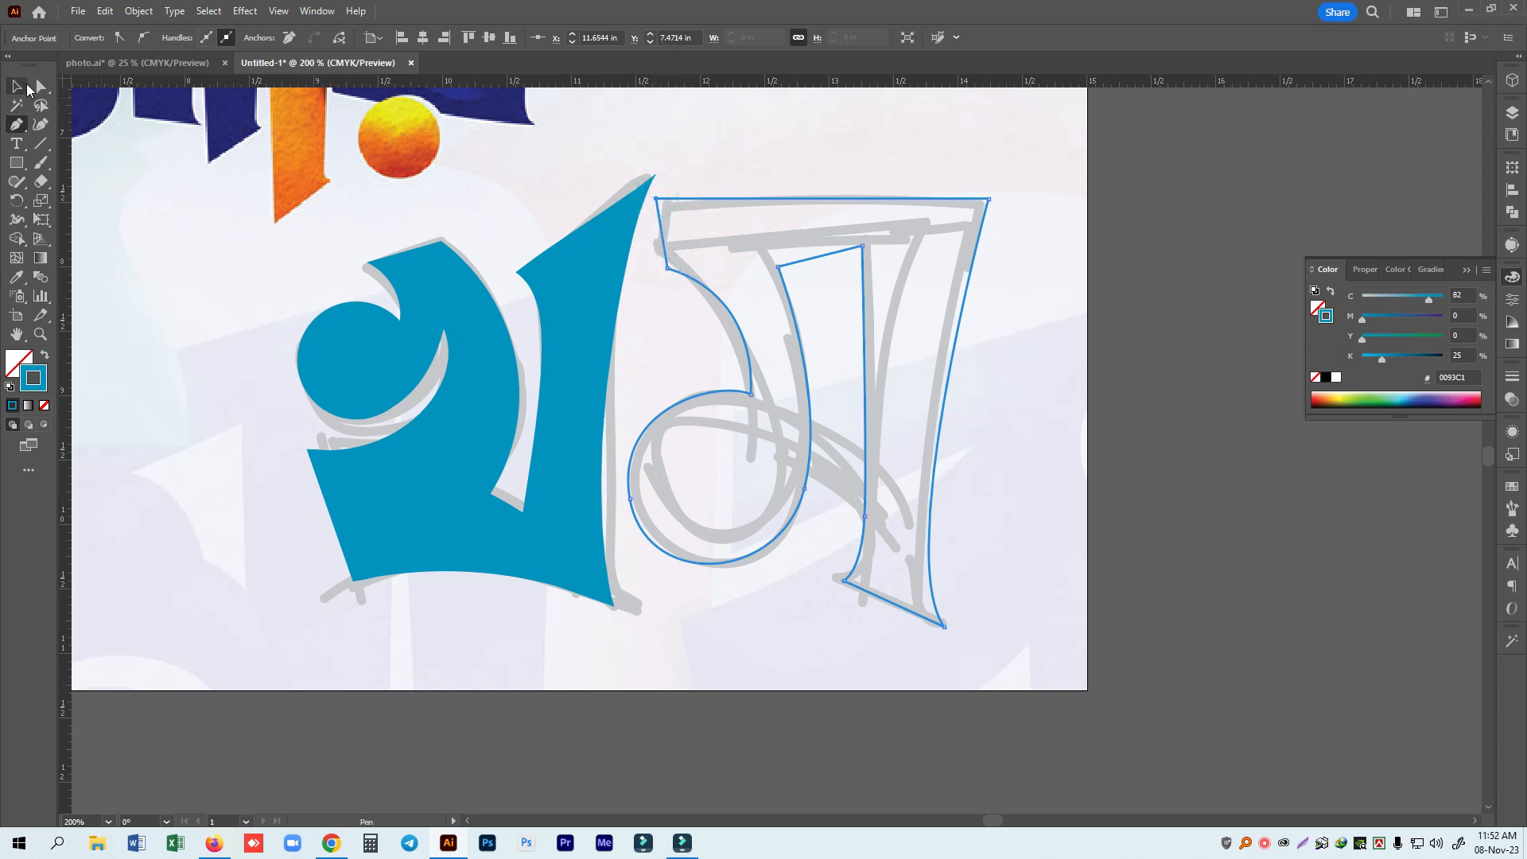
Move the lower-left corner of the second letter's headline outward and slightly down, and deselect the outline.
click(41, 85)
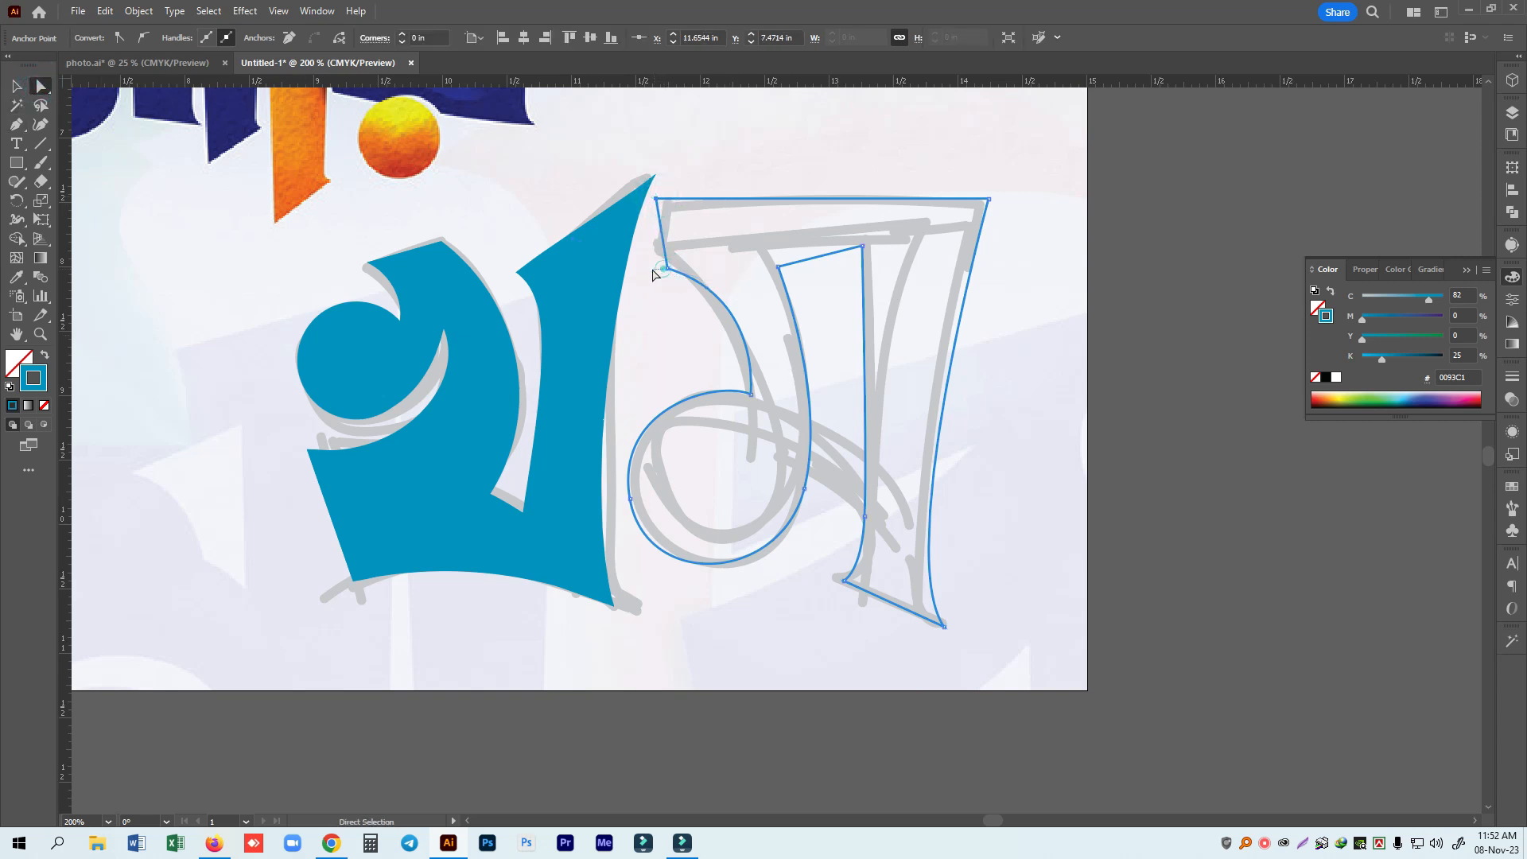
click(664, 268)
mouse_move(667, 269)
mouse_down()
mouse_move(665, 256)
mouse_move(649, 273)
mouse_up()
click(16, 86)
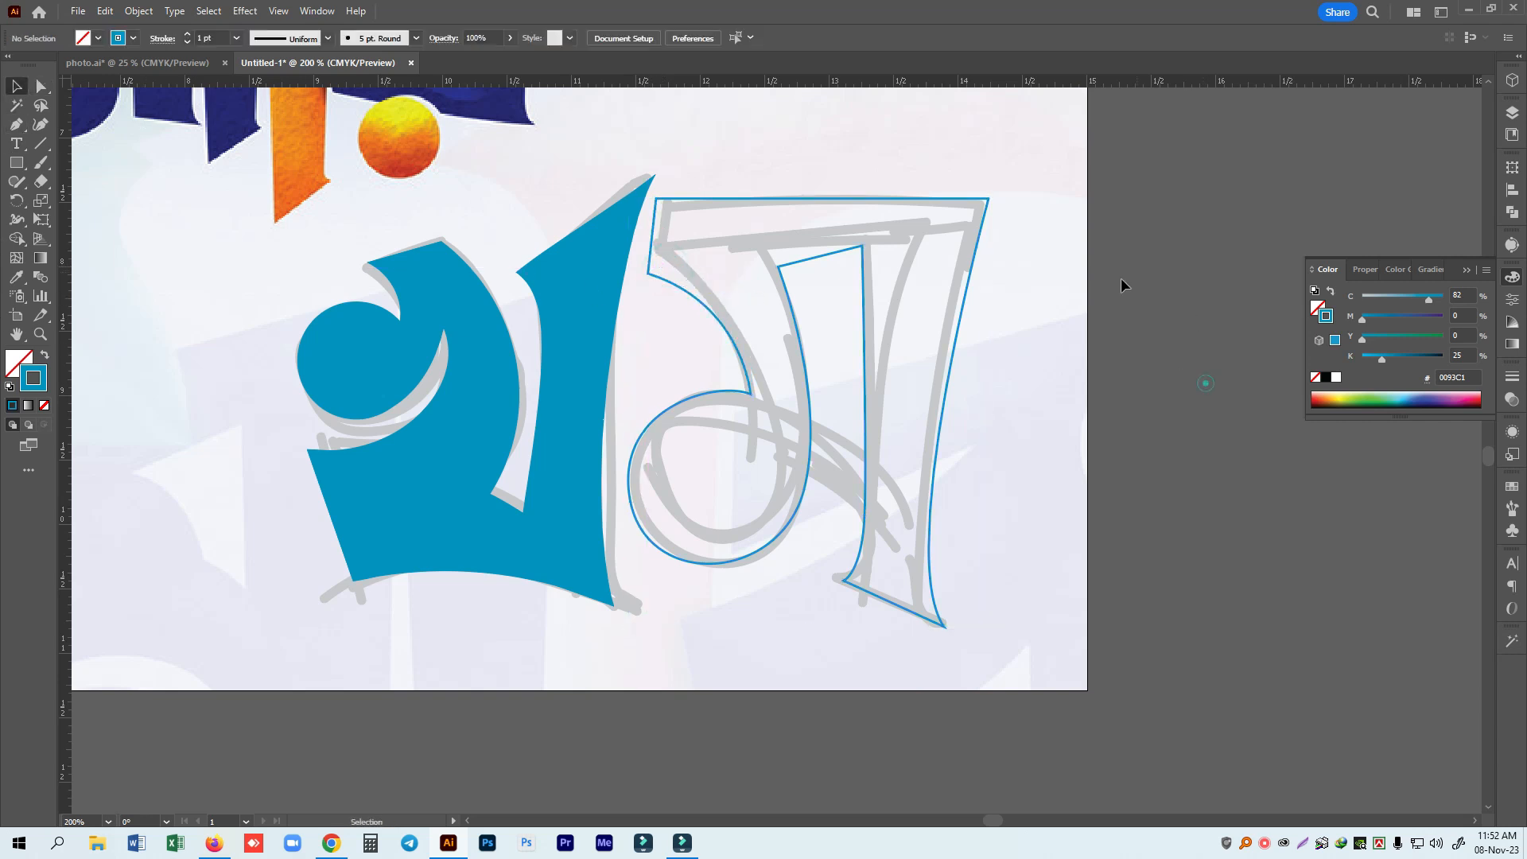
Fill the second letter solid blue and draw a curved diagonal connector between its round loop and stem with the Pen tool.
click(44, 356)
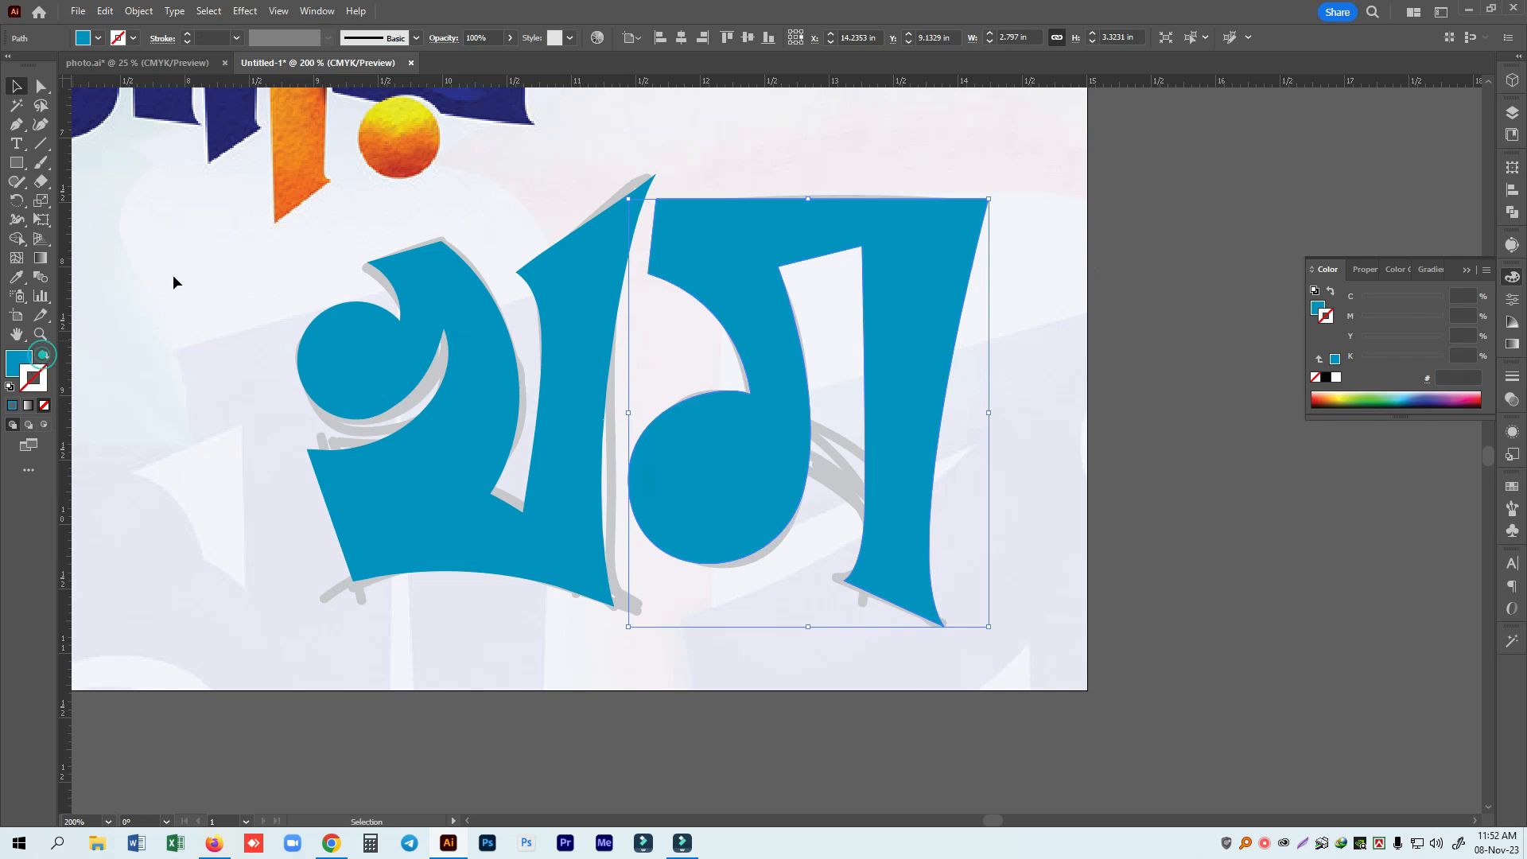
key(ctrl+shift+a)
key(p)
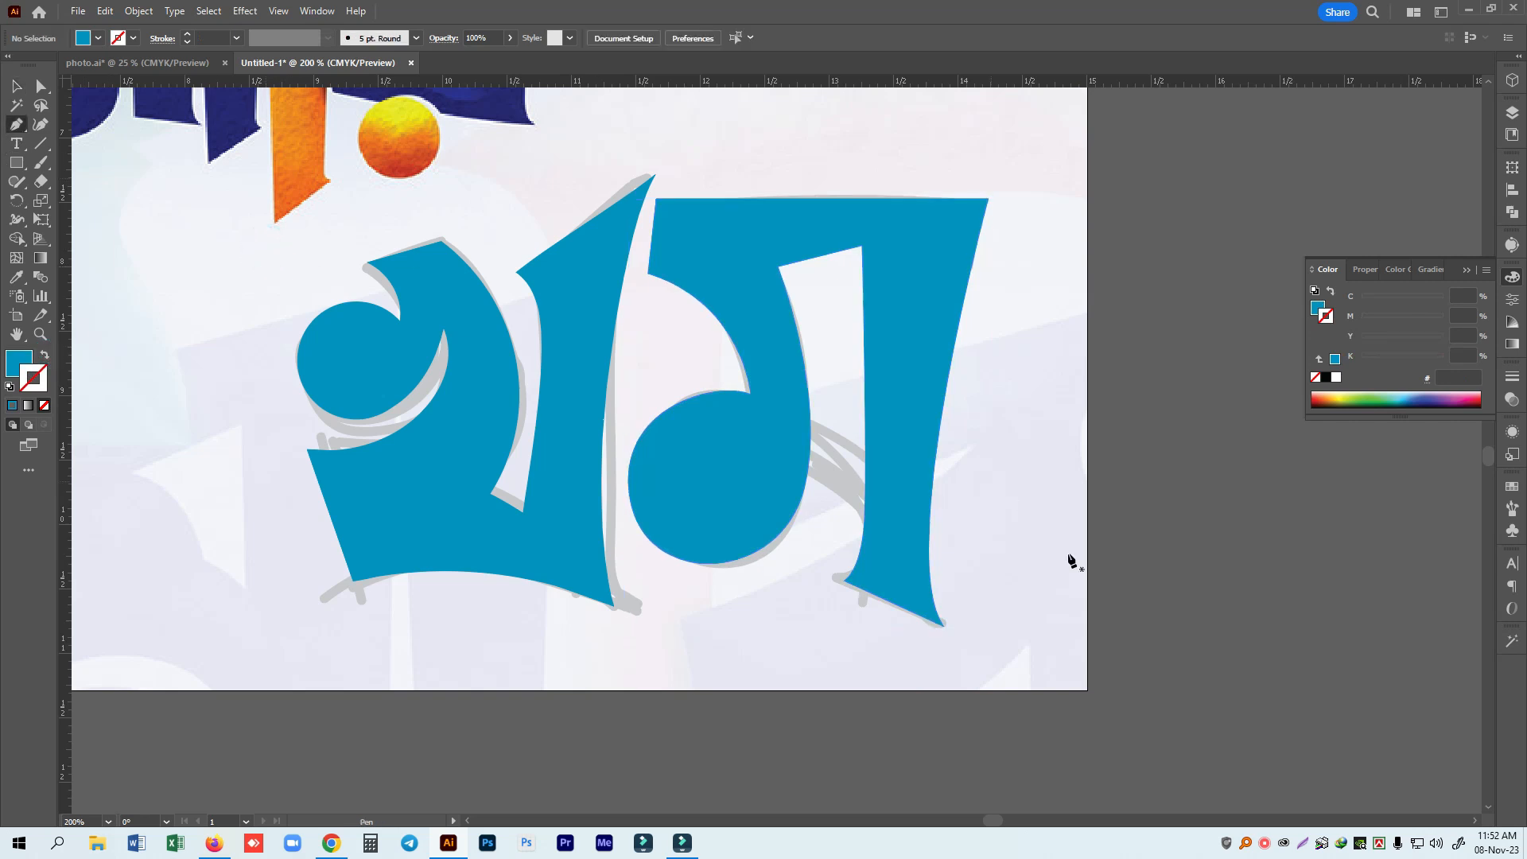
click(783, 407)
drag(896, 523, 910, 594)
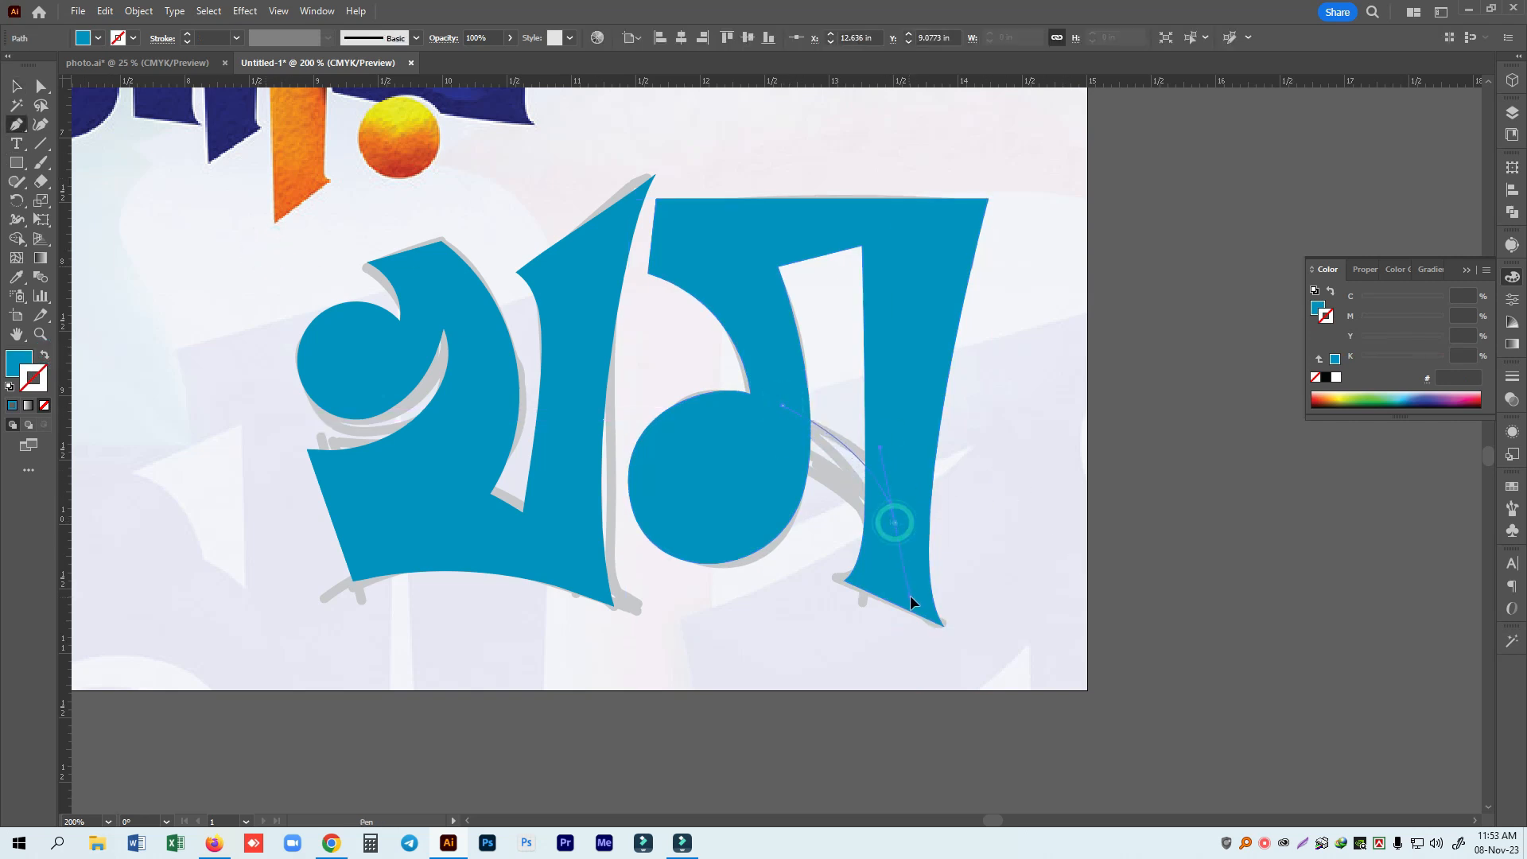
drag(870, 544, 868, 558)
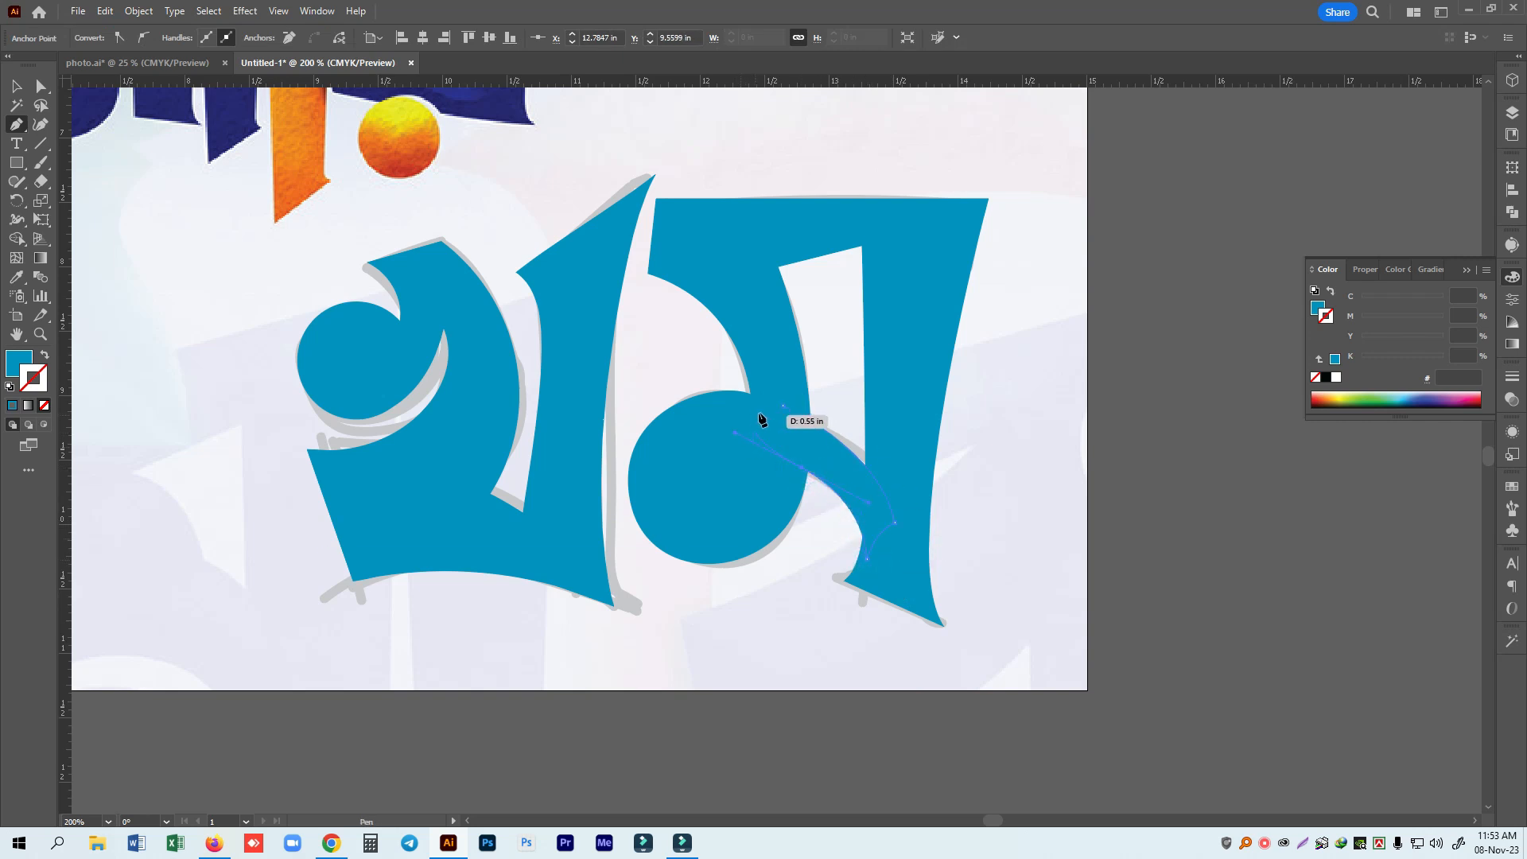
Bulge the curved inner stroke of the second letter and move the loop's right anchor outward so the loop becomes rounder.
click(42, 86)
click(777, 272)
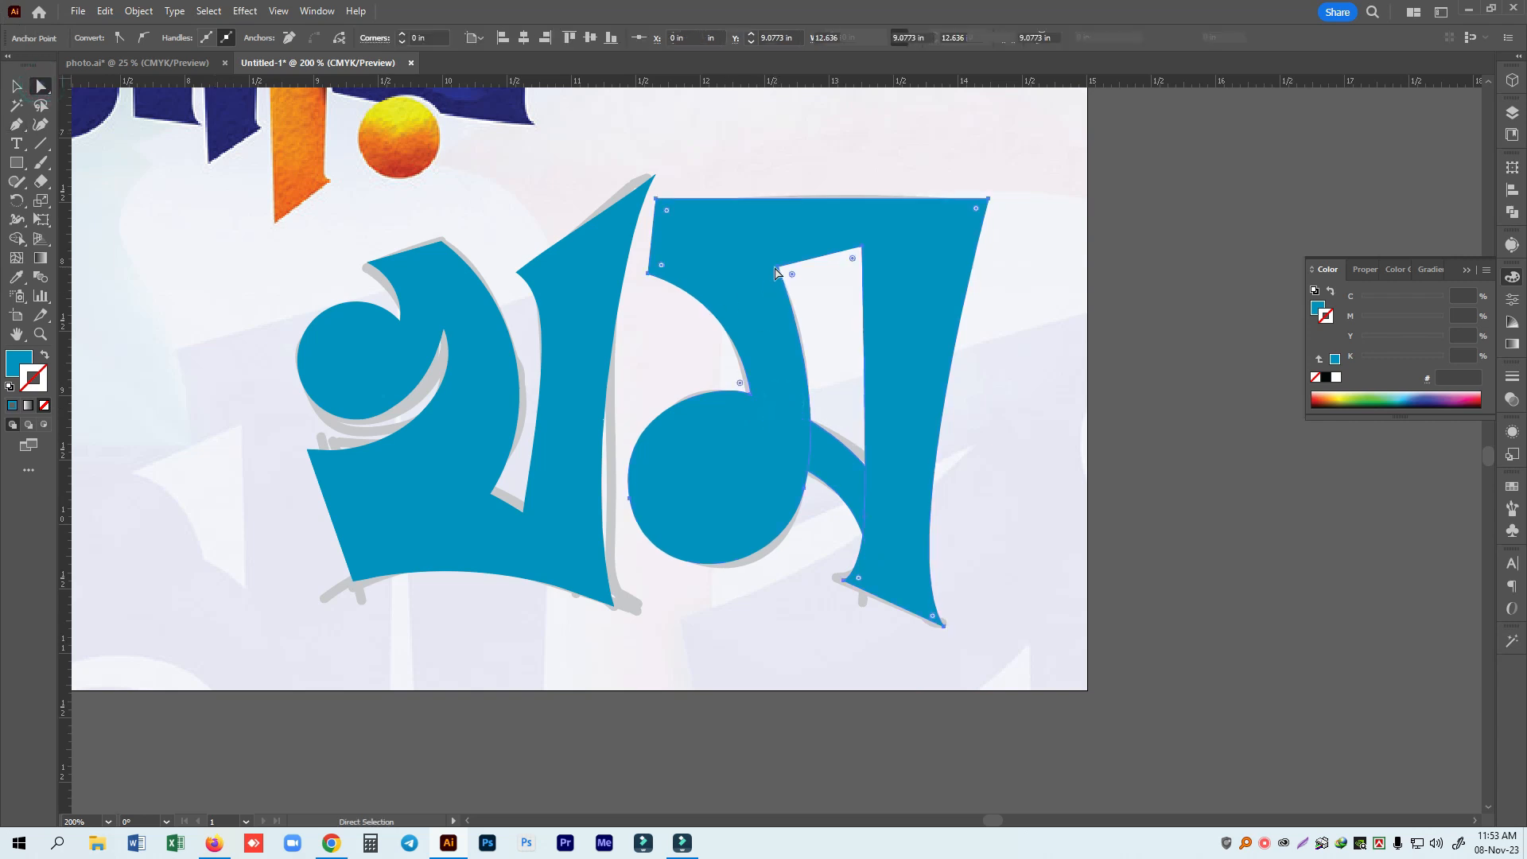
click(779, 269)
drag(826, 396, 836, 329)
drag(805, 492, 801, 494)
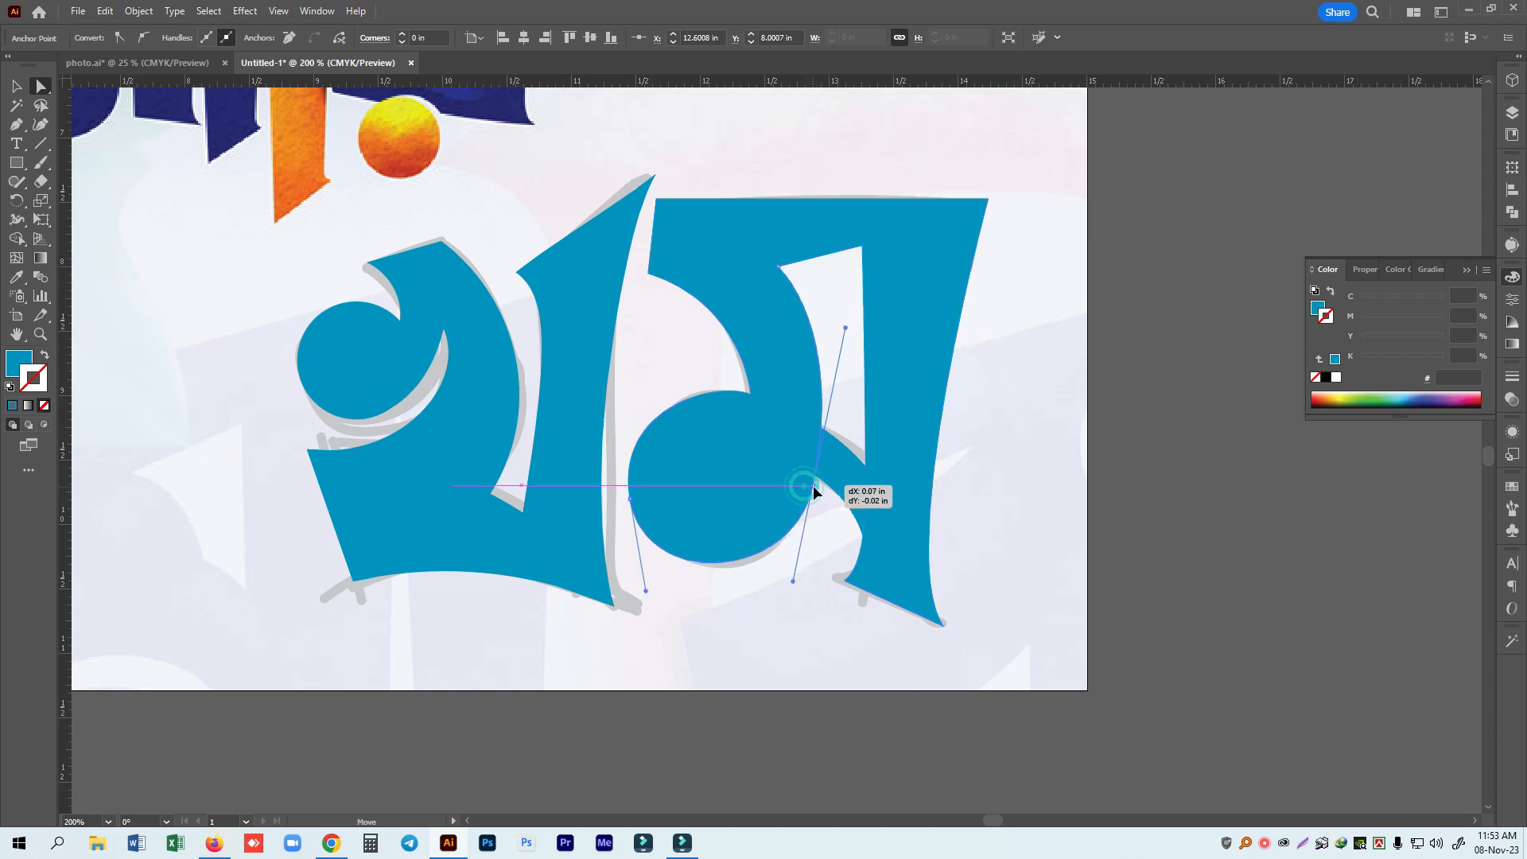
Lower the second letter's headline corner by about 0.1 in and refine the curve below it and the loop's outline.
drag(647, 273, 648, 285)
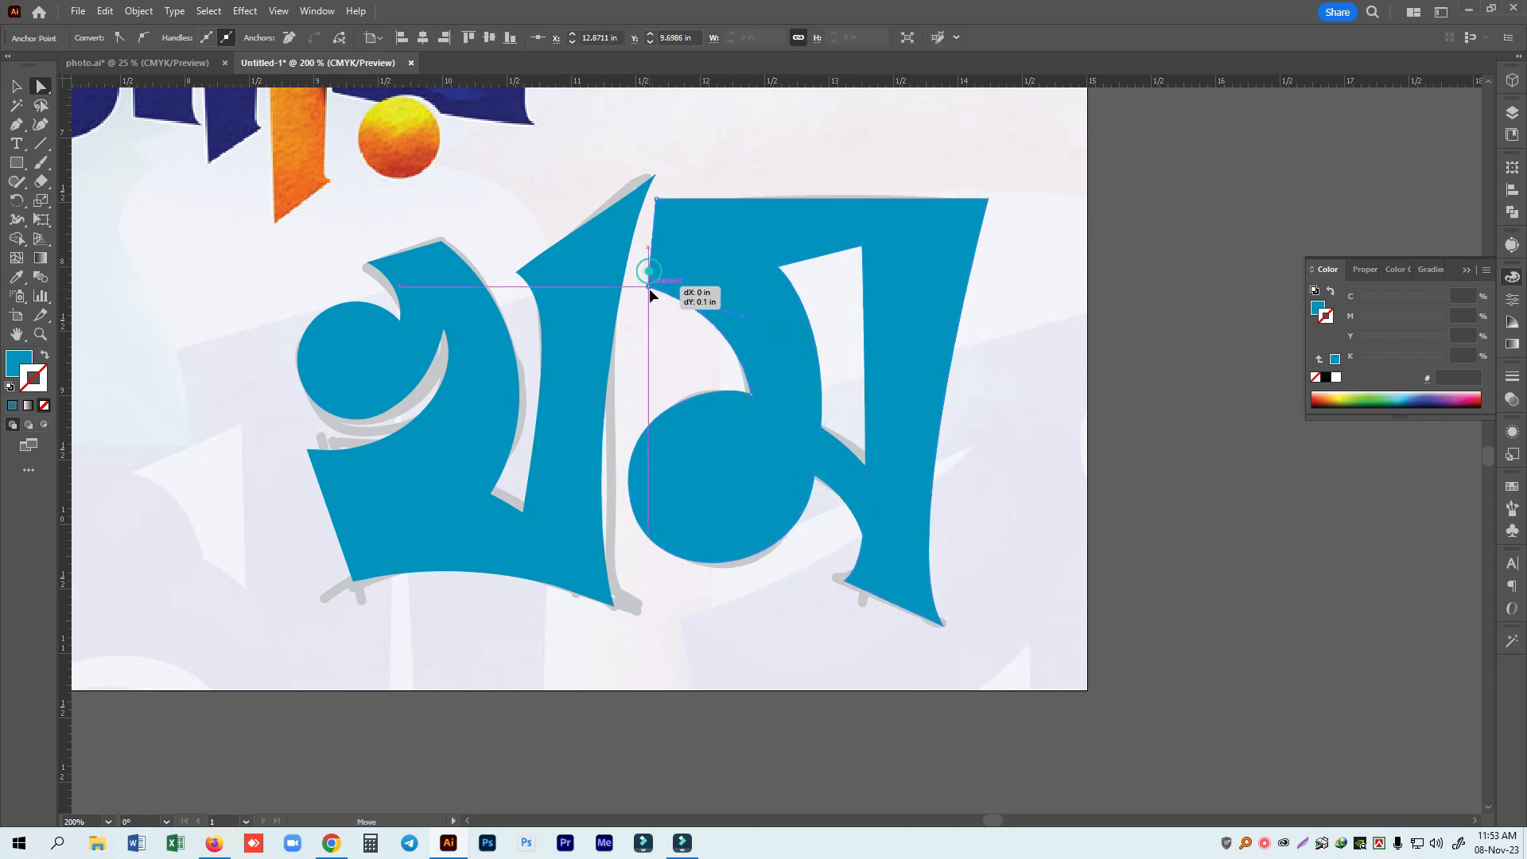
drag(756, 324, 778, 323)
click(628, 499)
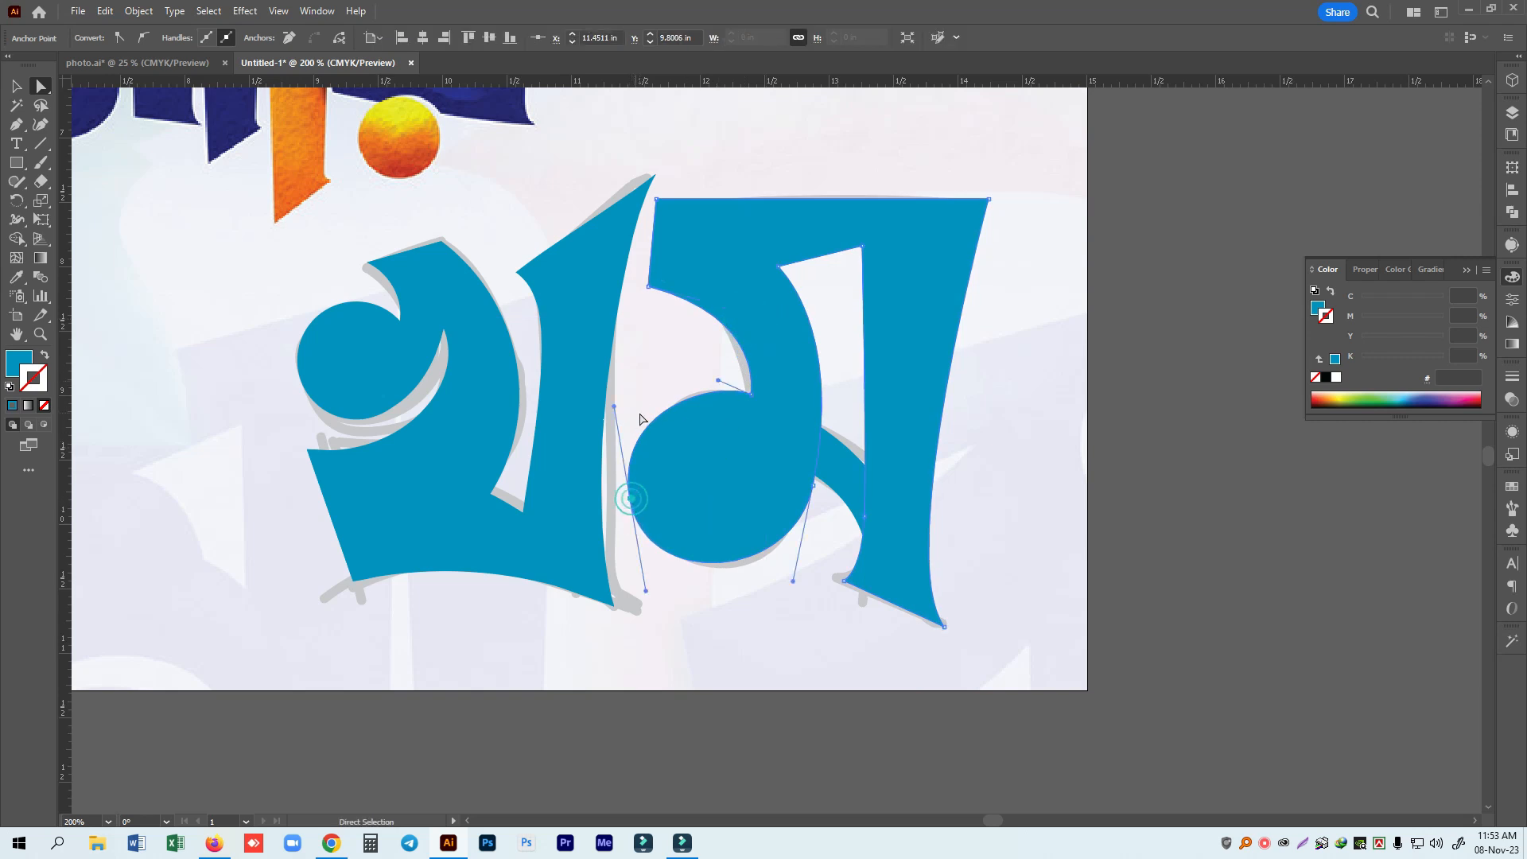
drag(711, 376, 699, 370)
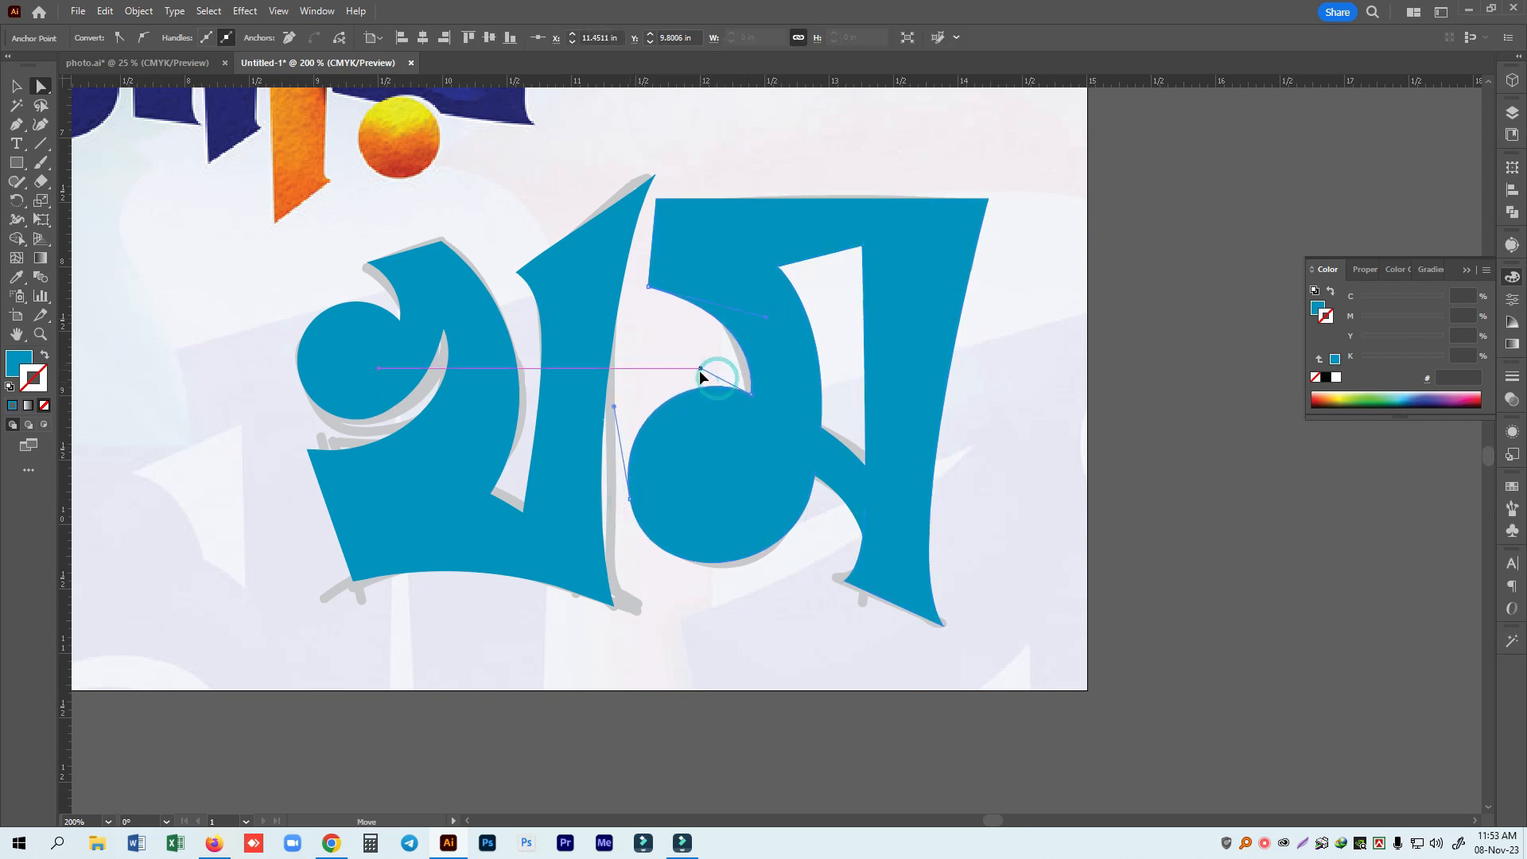
click(1056, 501)
drag(793, 513, 789, 589)
click(1163, 471)
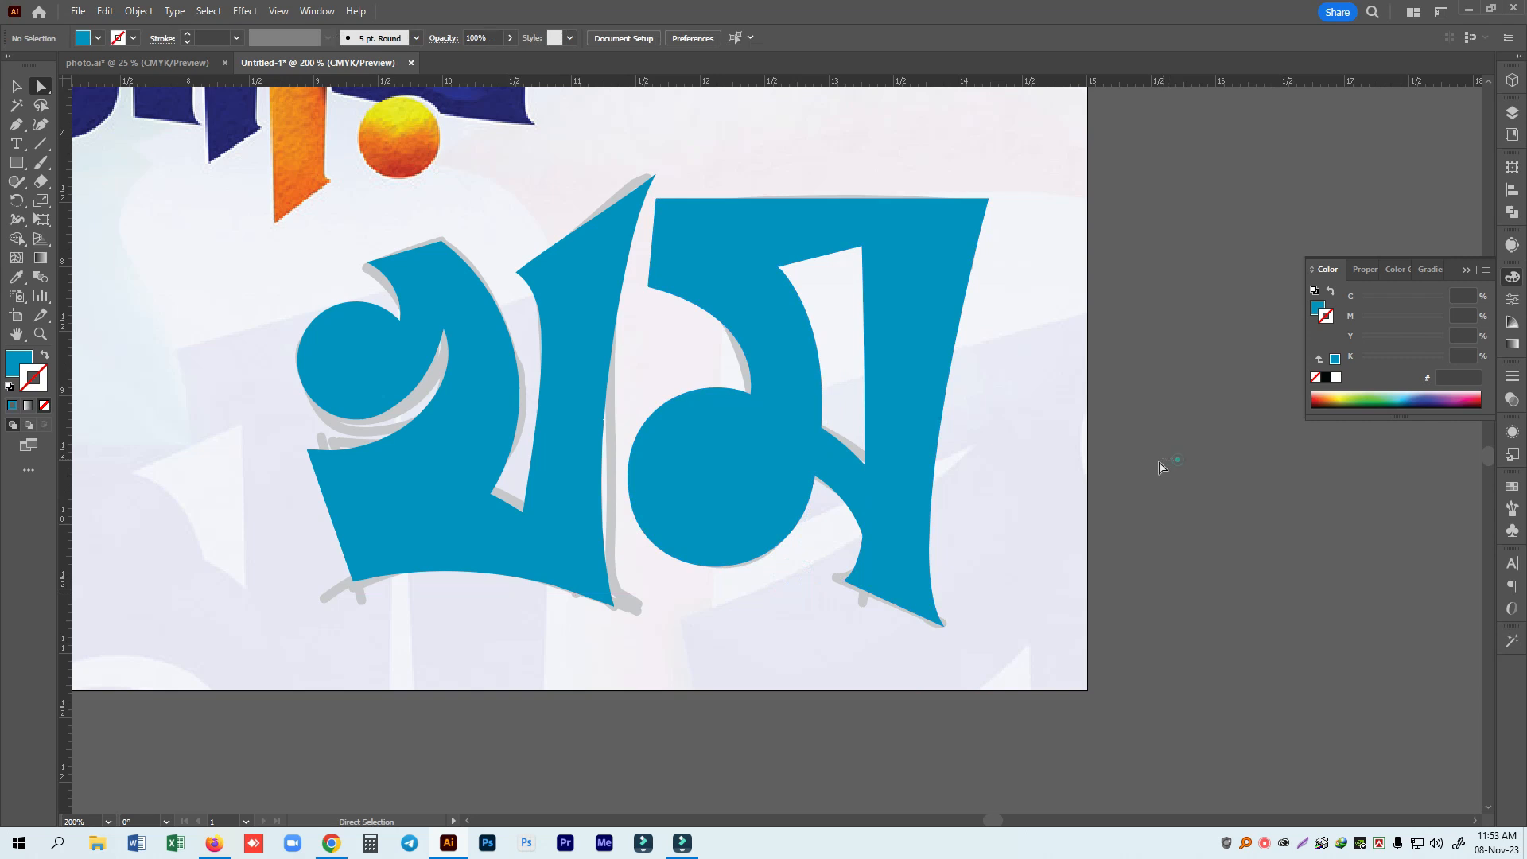
Copy the first letter's vertical stem beside the second letter, remove its stray lower-left anchors and reshape its foot.
drag(583, 391, 1040, 398)
drag(1207, 458, 886, 452)
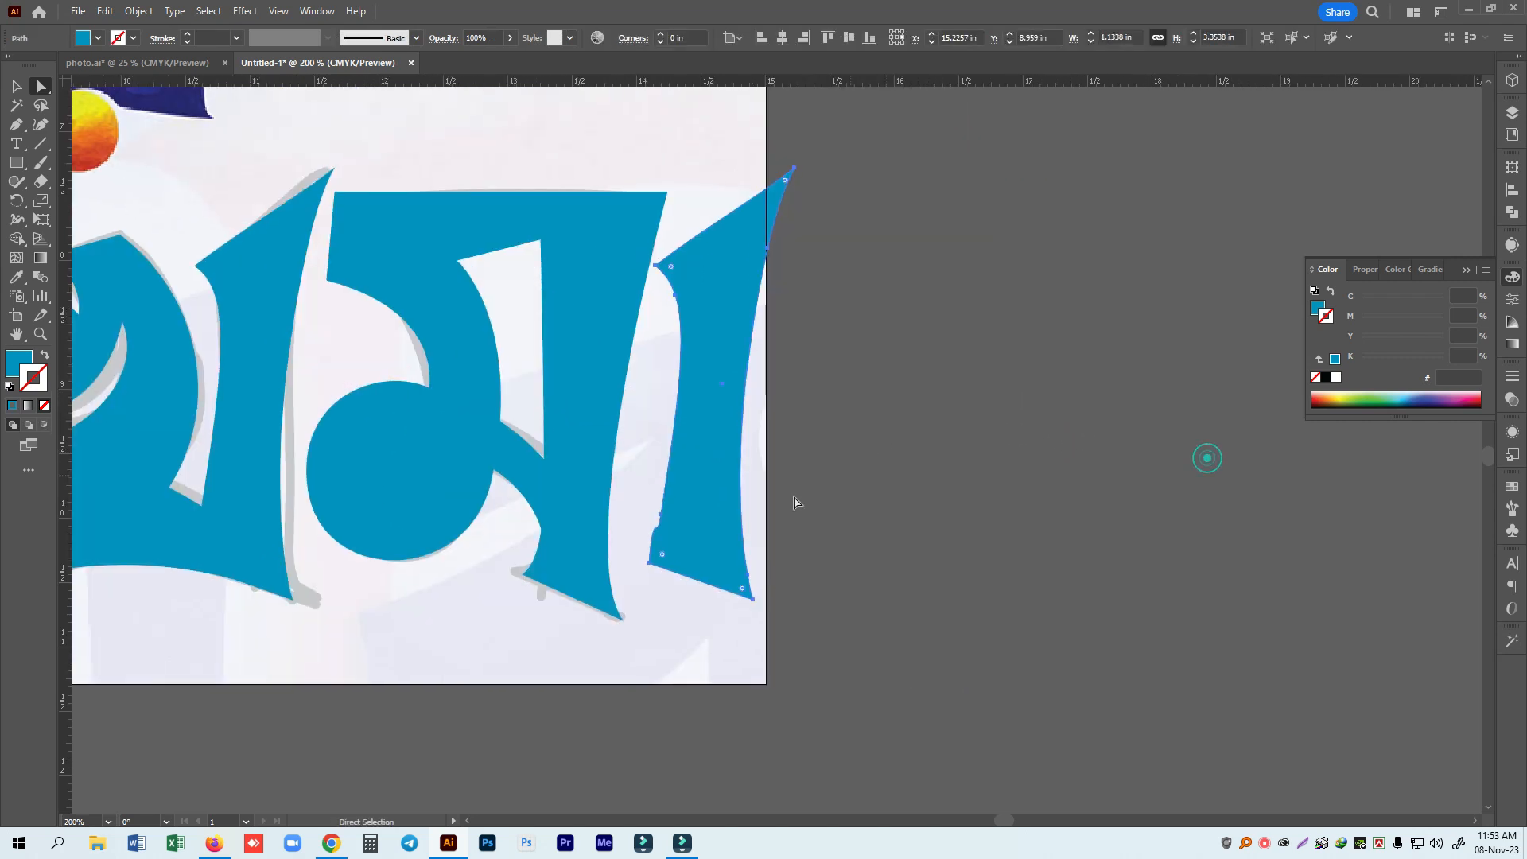
drag(637, 496, 666, 525)
click(291, 37)
drag(655, 570, 648, 581)
mouse_move(754, 603)
mouse_down()
mouse_move(769, 606)
mouse_move(748, 580)
mouse_up()
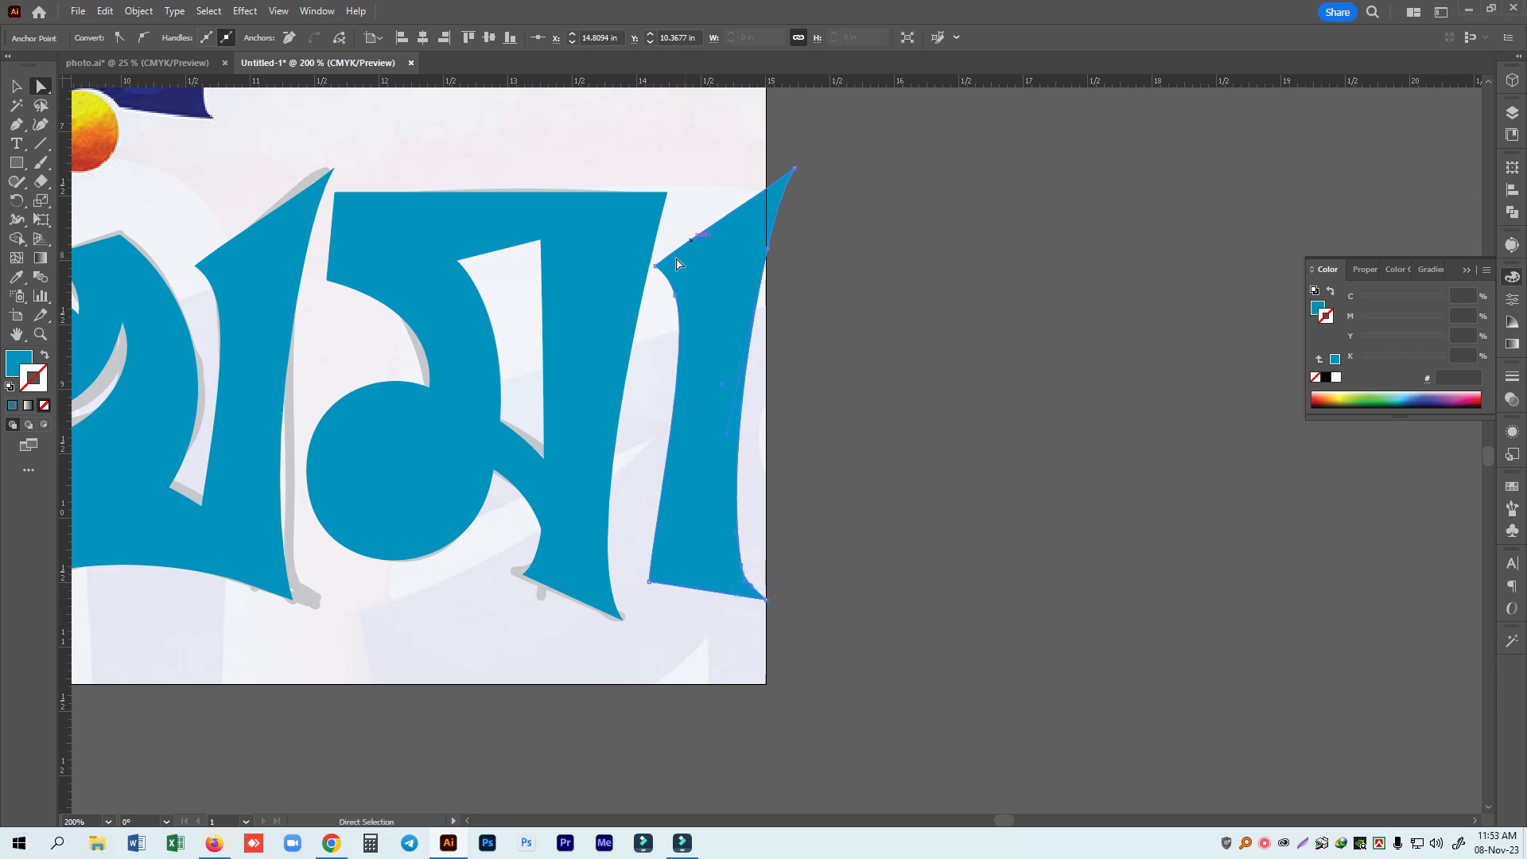
Straighten the copied stem's inner edge by removing its extra anchor points, and raise the stem's upper-left corner.
drag(684, 293, 657, 318)
click(289, 37)
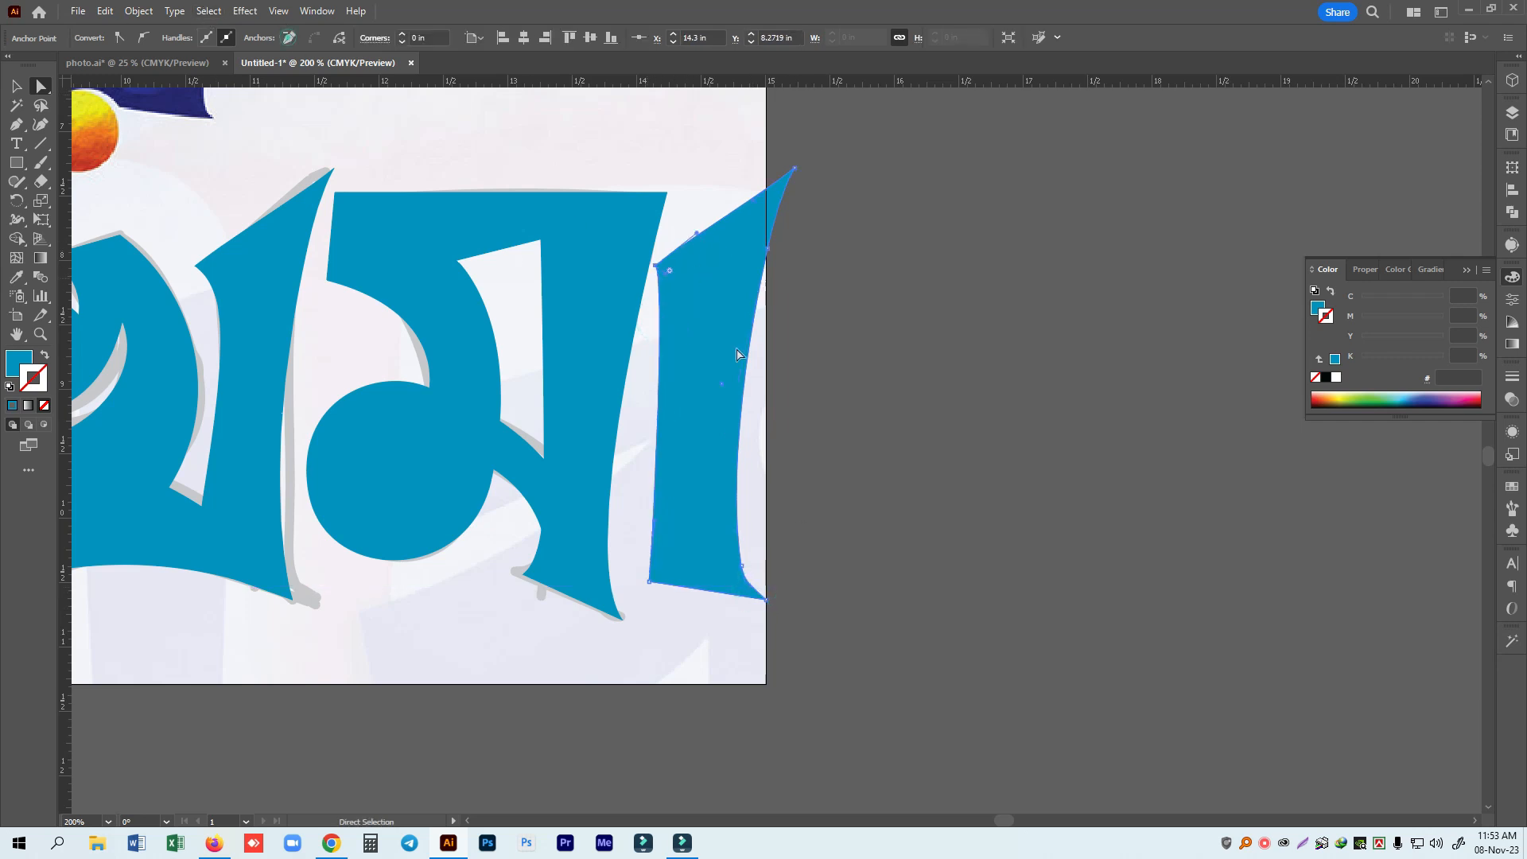
click(657, 273)
drag(656, 265, 678, 196)
drag(719, 139, 759, 228)
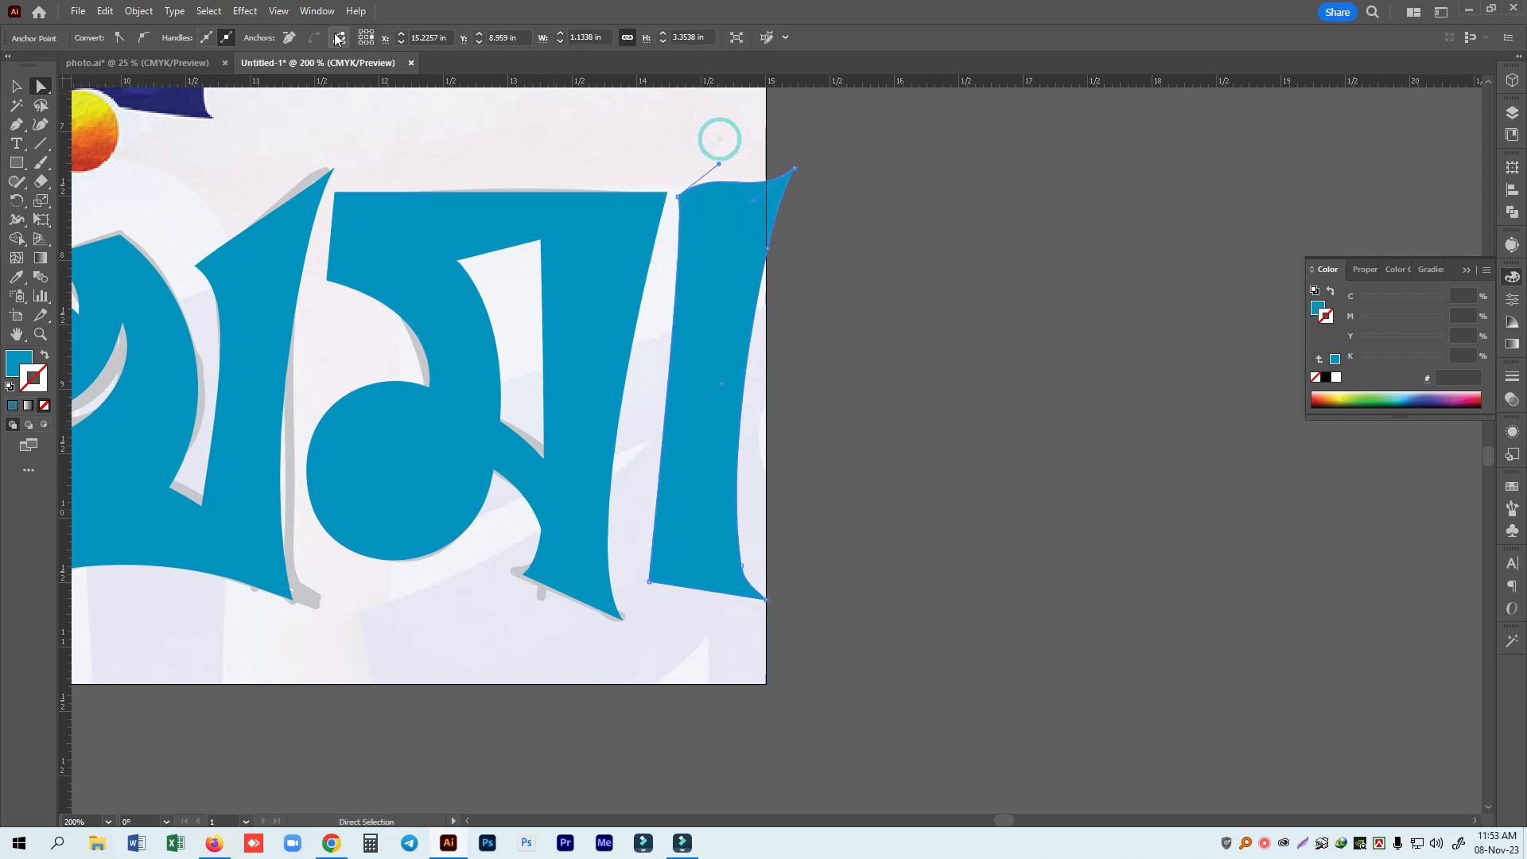
Convert the copied stem's top anchors to corner points for a straight slanted top, and move the stem slightly down.
click(288, 38)
drag(843, 155, 784, 177)
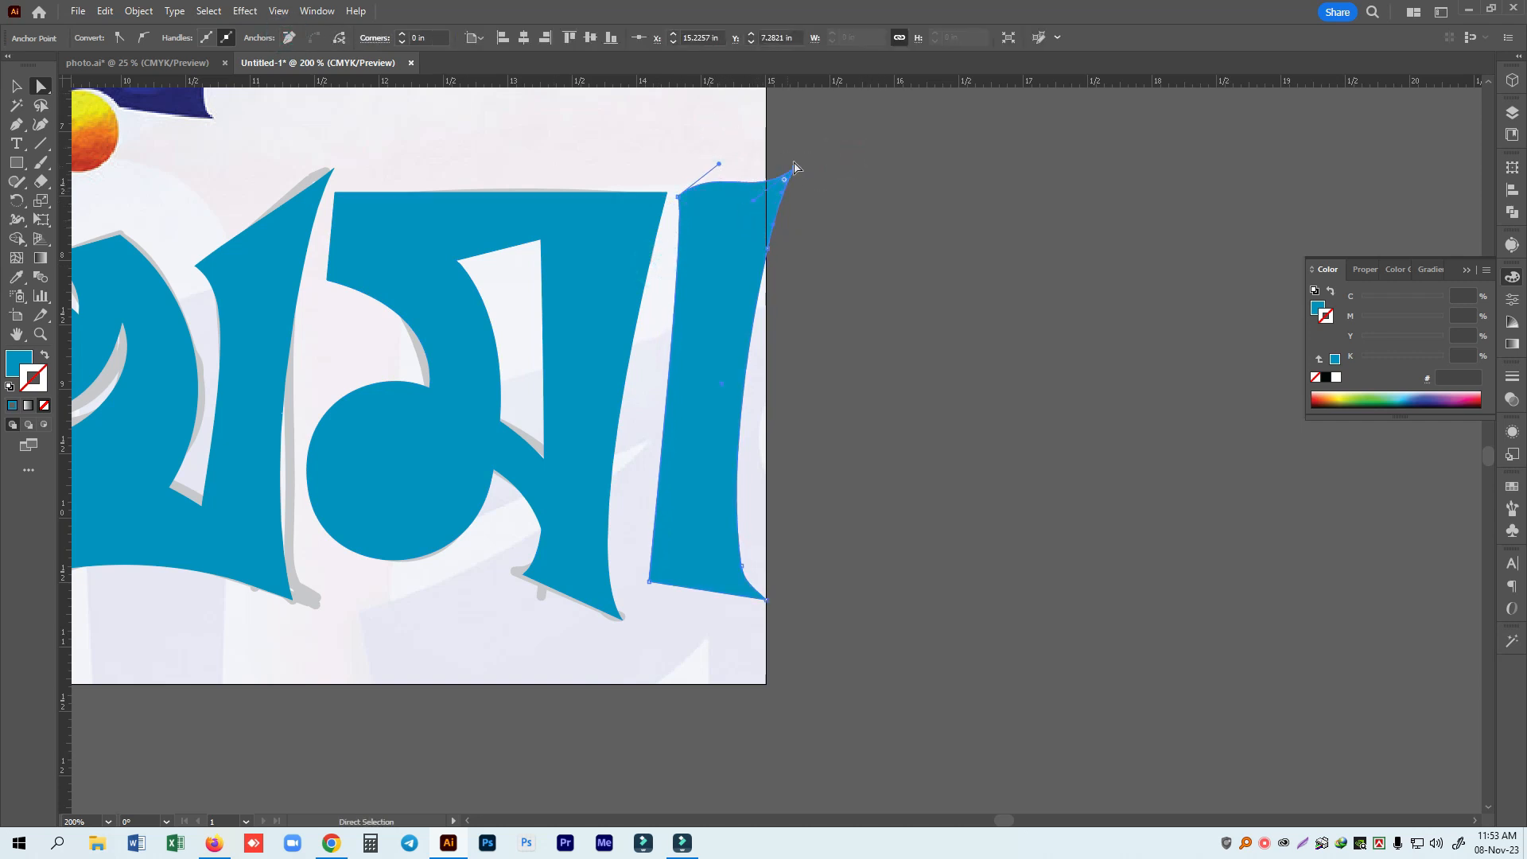
drag(17, 127, 70, 184)
click(794, 169)
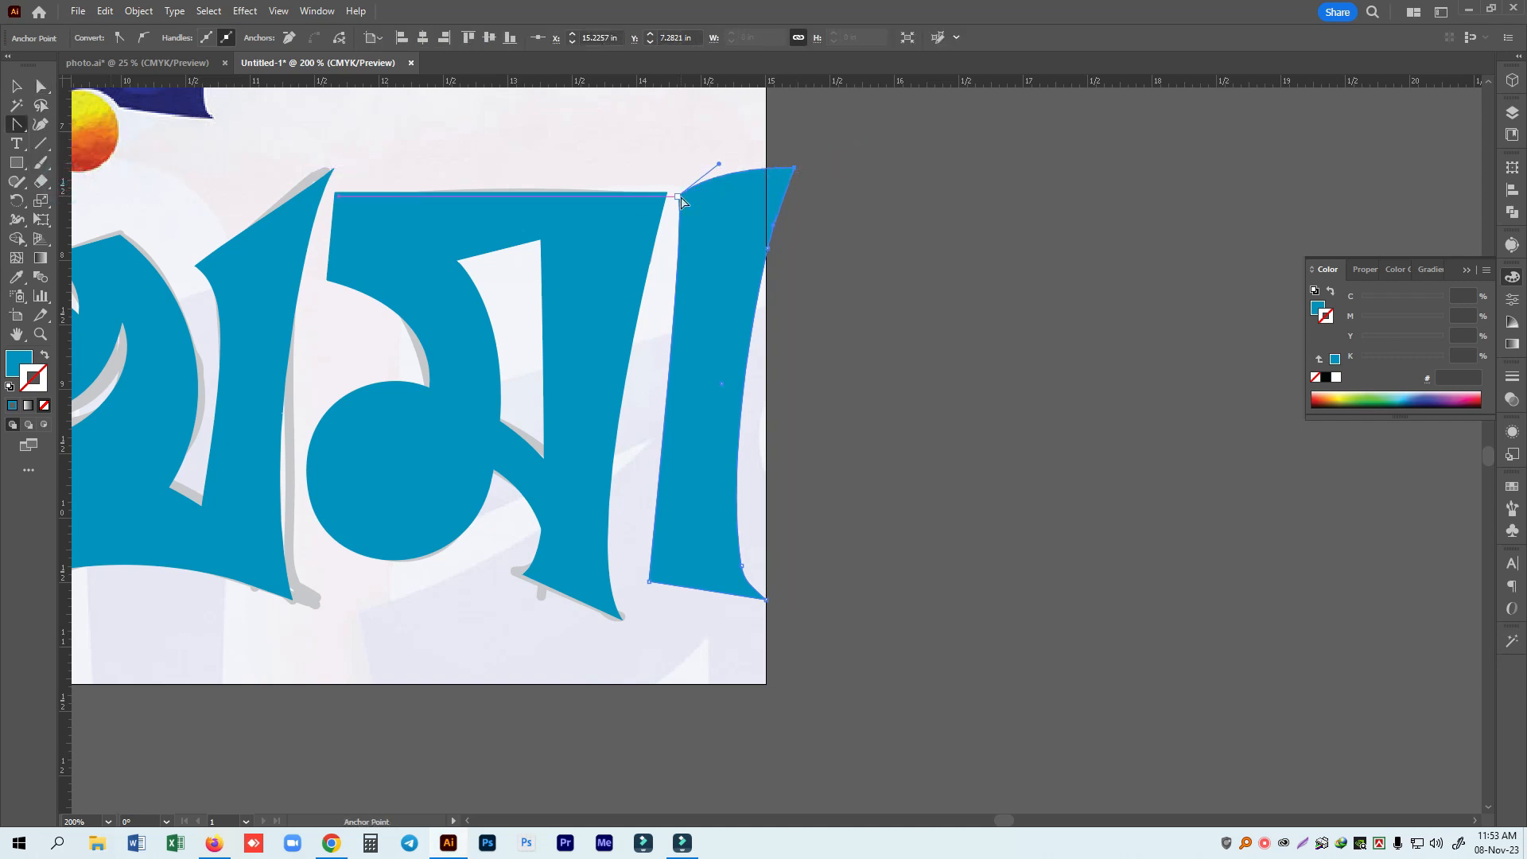
click(41, 86)
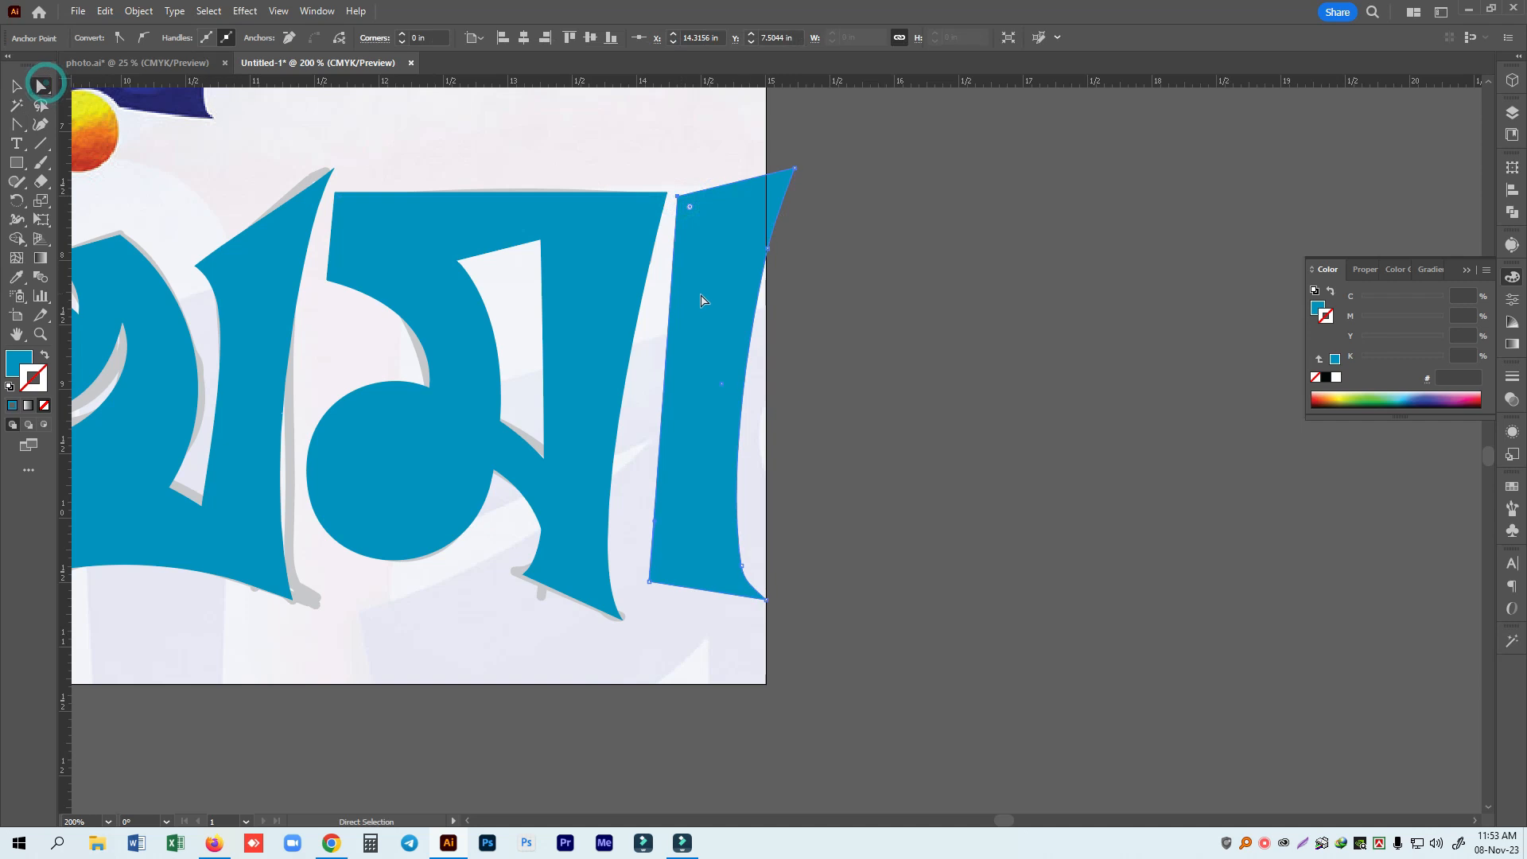
drag(700, 318, 699, 326)
click(822, 350)
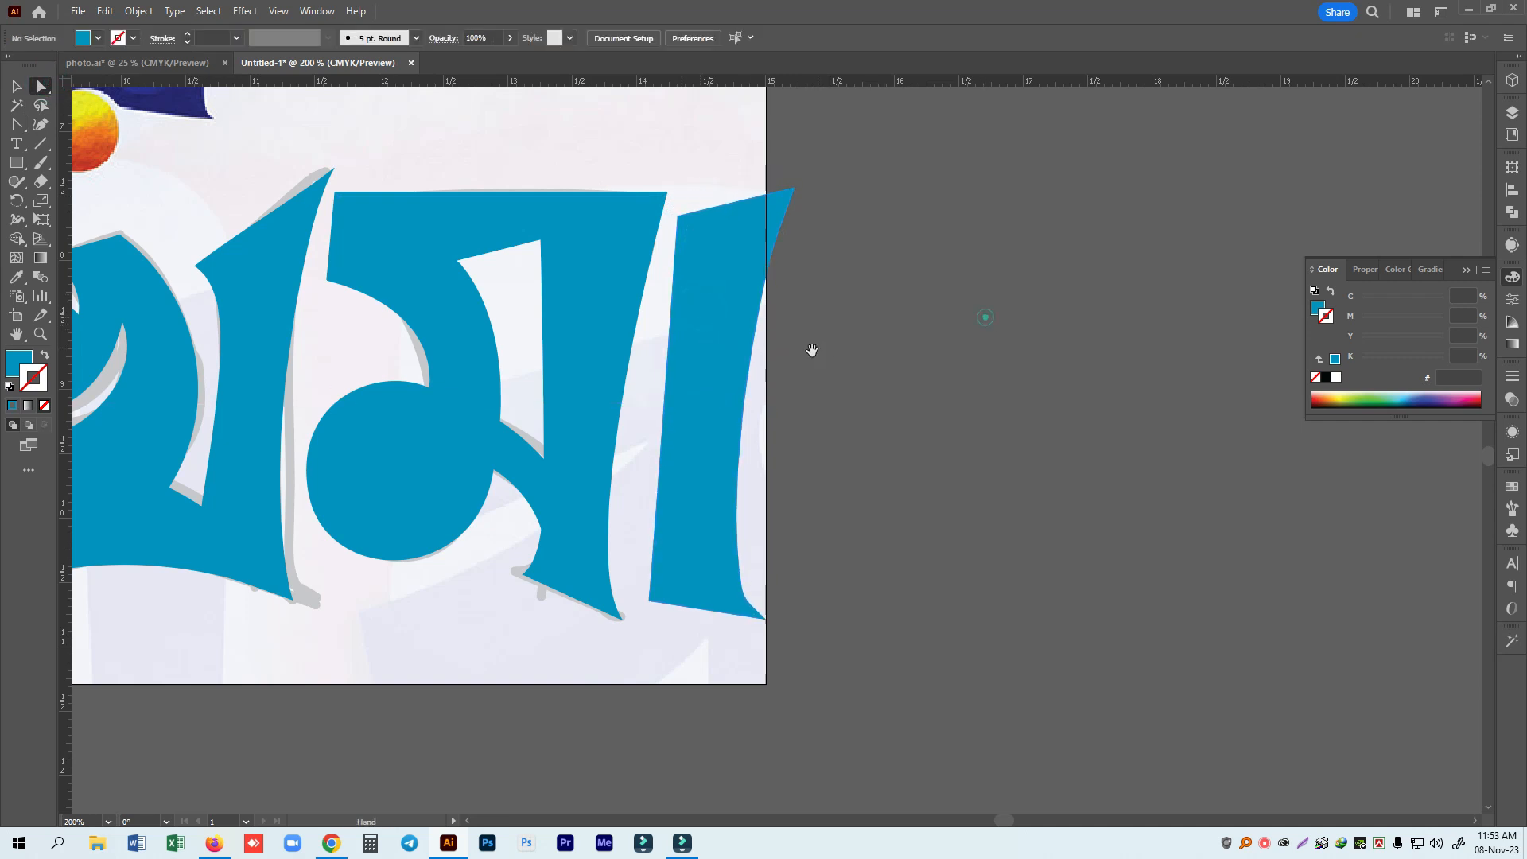
Duplicate the finished stem shape and place the copy just to its right, off the artboard.
scroll(814, 354, left, 3)
scroll(815, 353, up, 1)
drag(869, 430, 1048, 451)
mouse_move(1168, 430)
mouse_down()
mouse_move(1074, 589)
mouse_move(1129, 457)
mouse_move(1151, 445)
mouse_up()
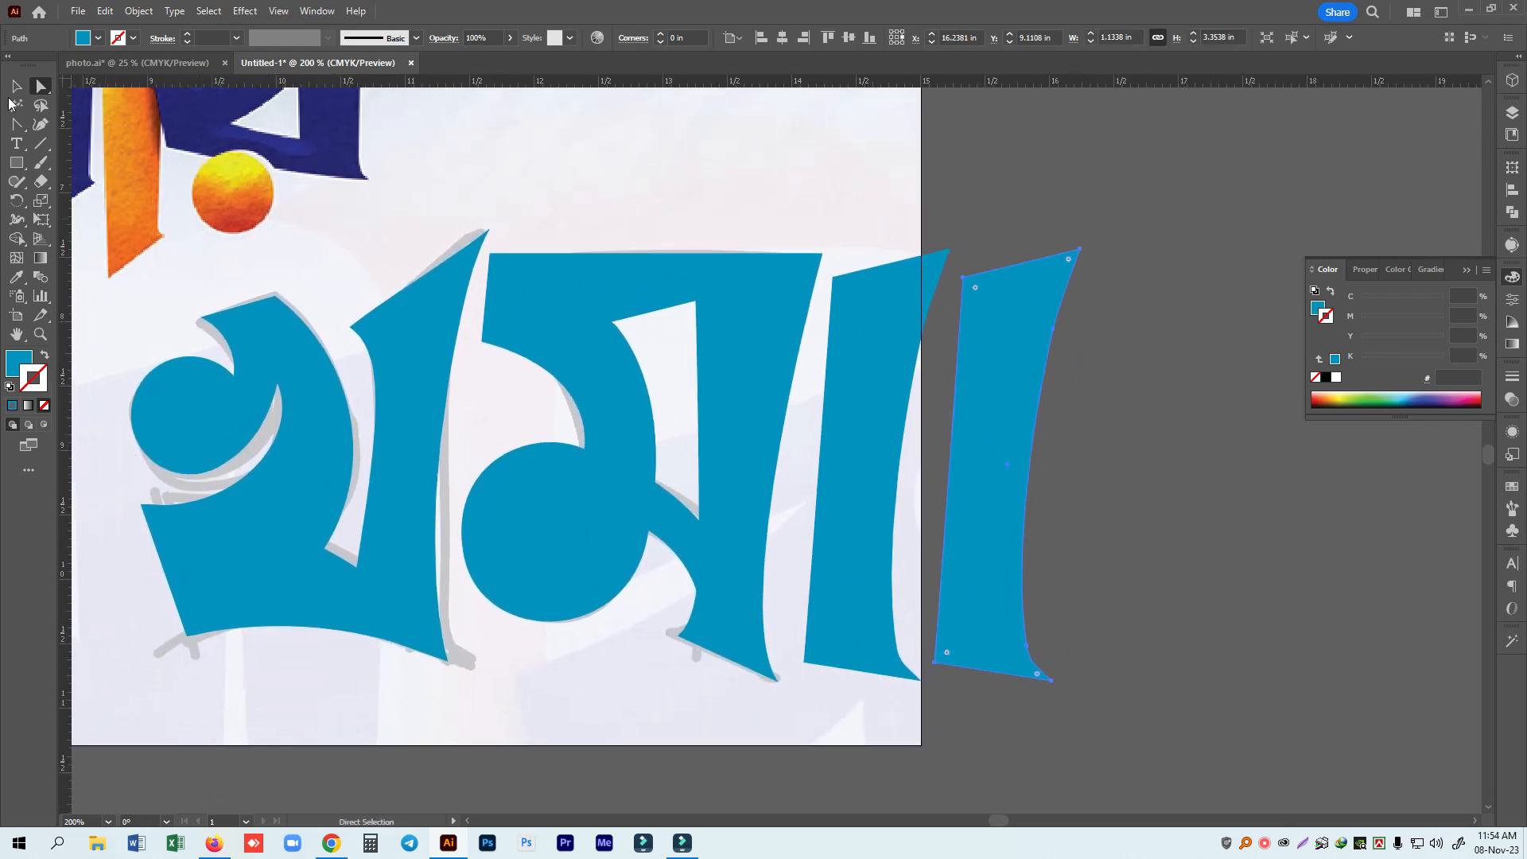
Select all the blue letter shapes and move them to the left, away from most of the grey sketch.
click(11, 93)
drag(218, 288, 996, 689)
key(ctrl+minus)
key(ctrl+minus)
drag(785, 557, 887, 633)
drag(874, 556, 536, 617)
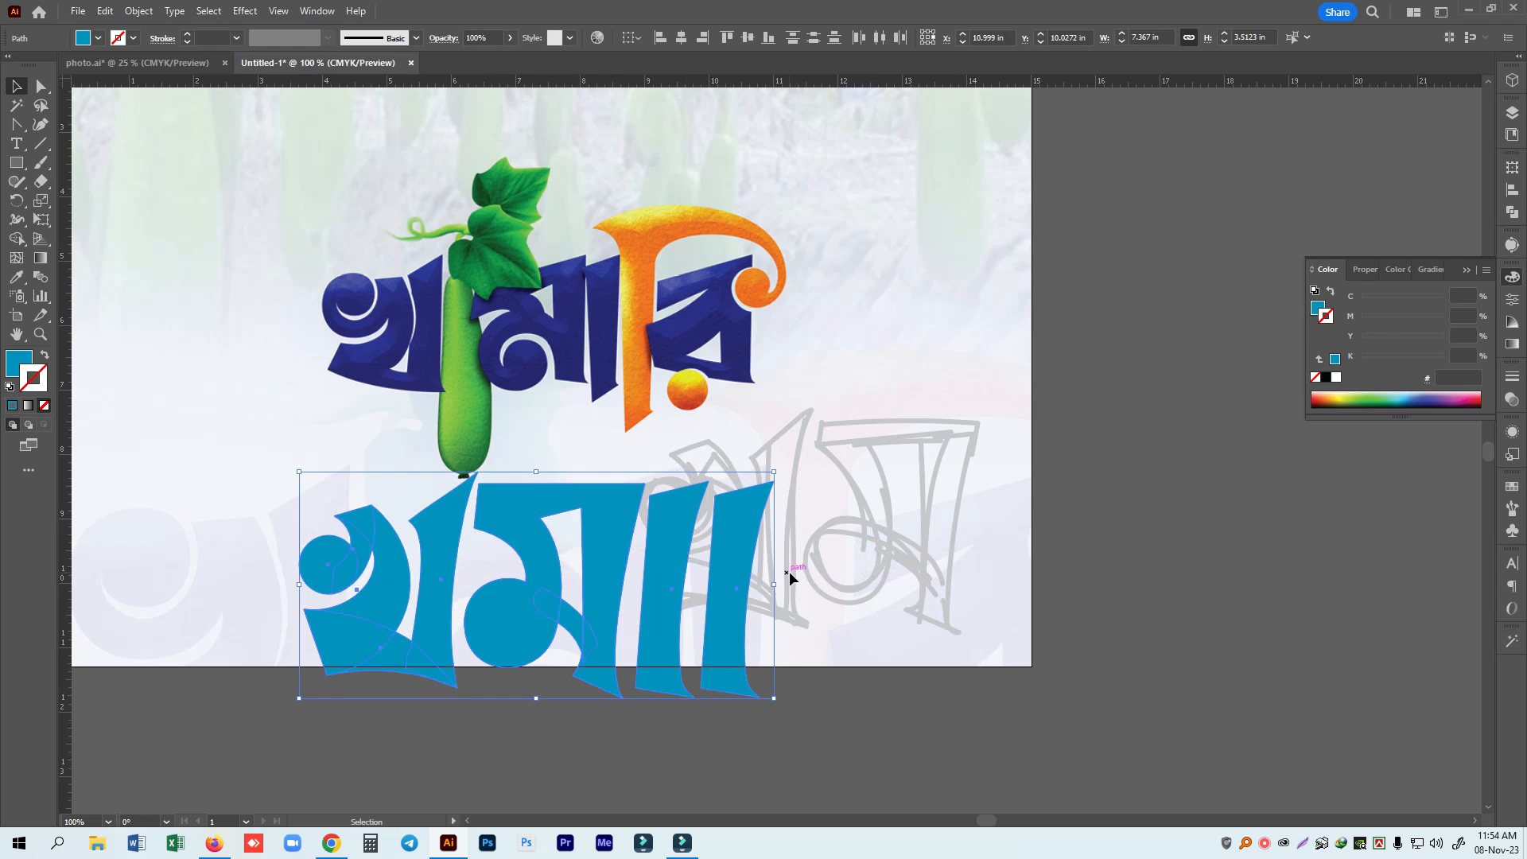
Delete the blue letter shapes and the grey brushed sketch from the artboard.
key(Delete)
key(a)
click(708, 490)
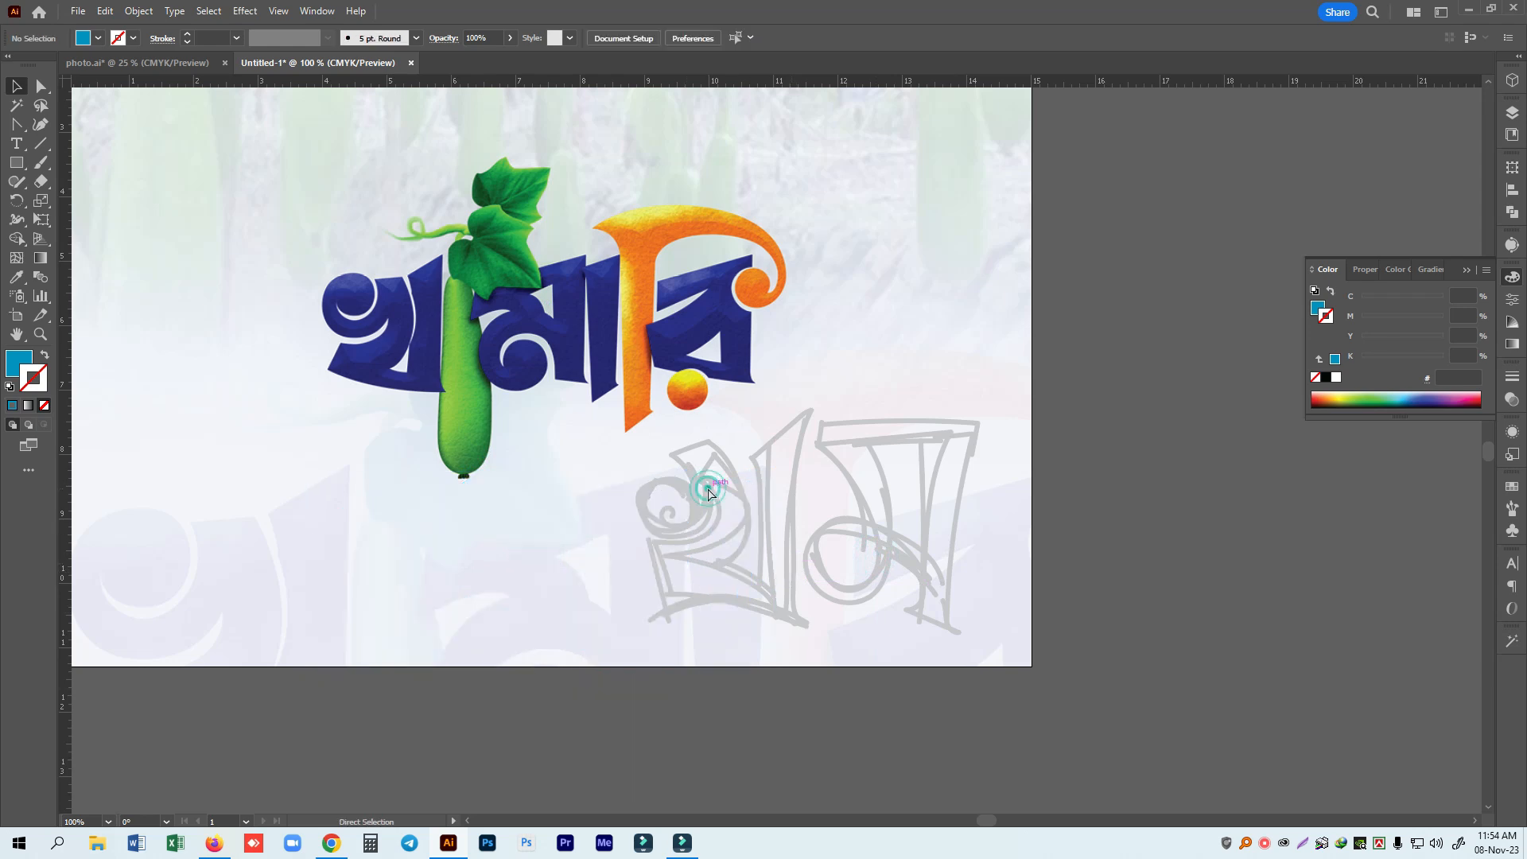
key(v)
drag(1044, 730, 612, 400)
key(Delete)
click(641, 405)
key(ctrl+shift+a)
Draw a tall rectangle about 1.14 by 3.44 in to the right of the reference bottle gourd.
scroll(641, 408, up, 2)
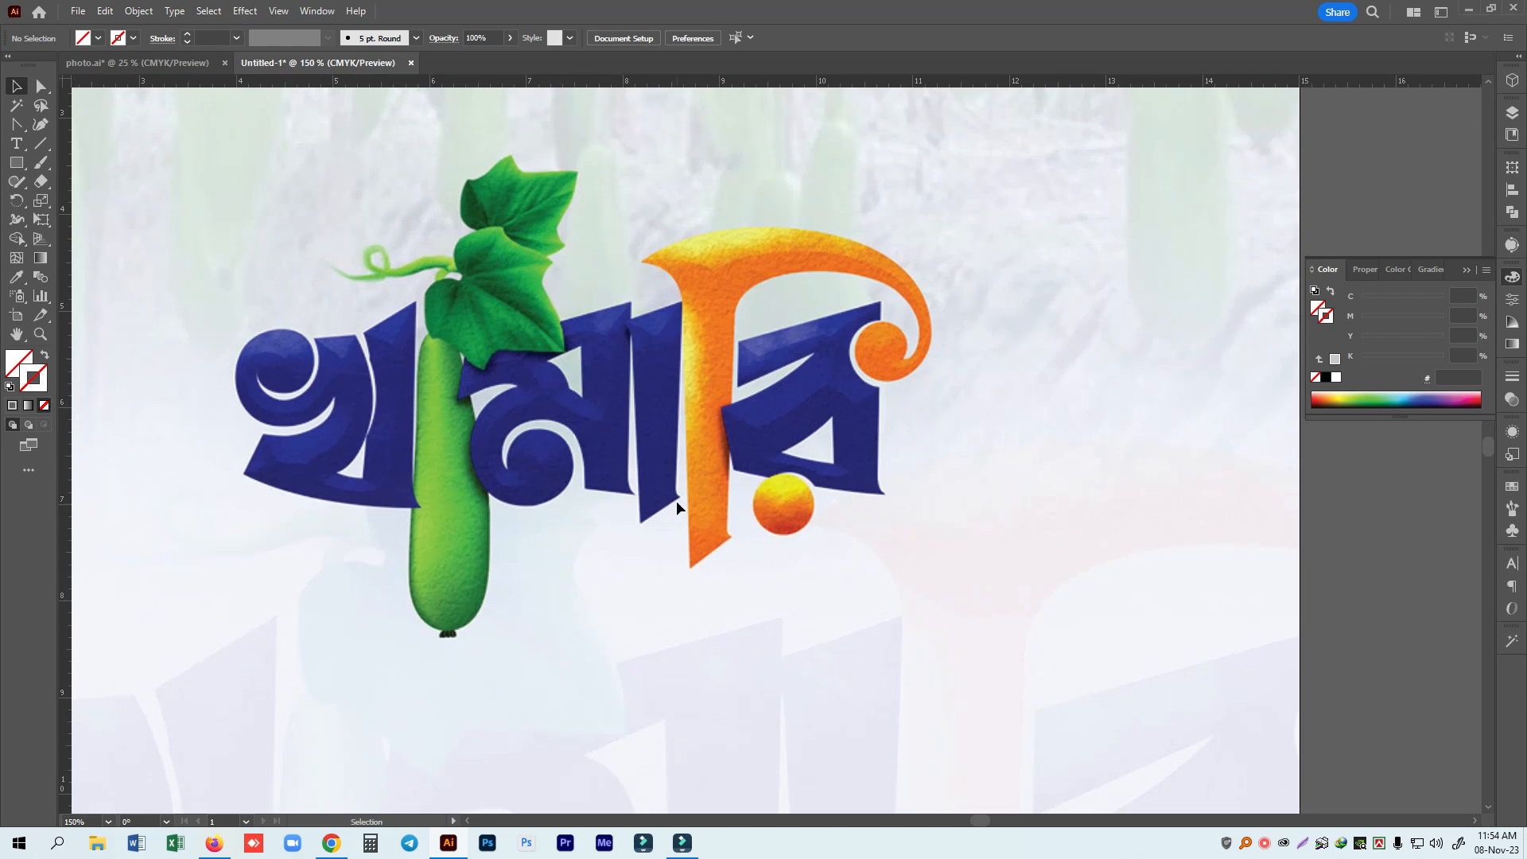
scroll(676, 498, up, 1)
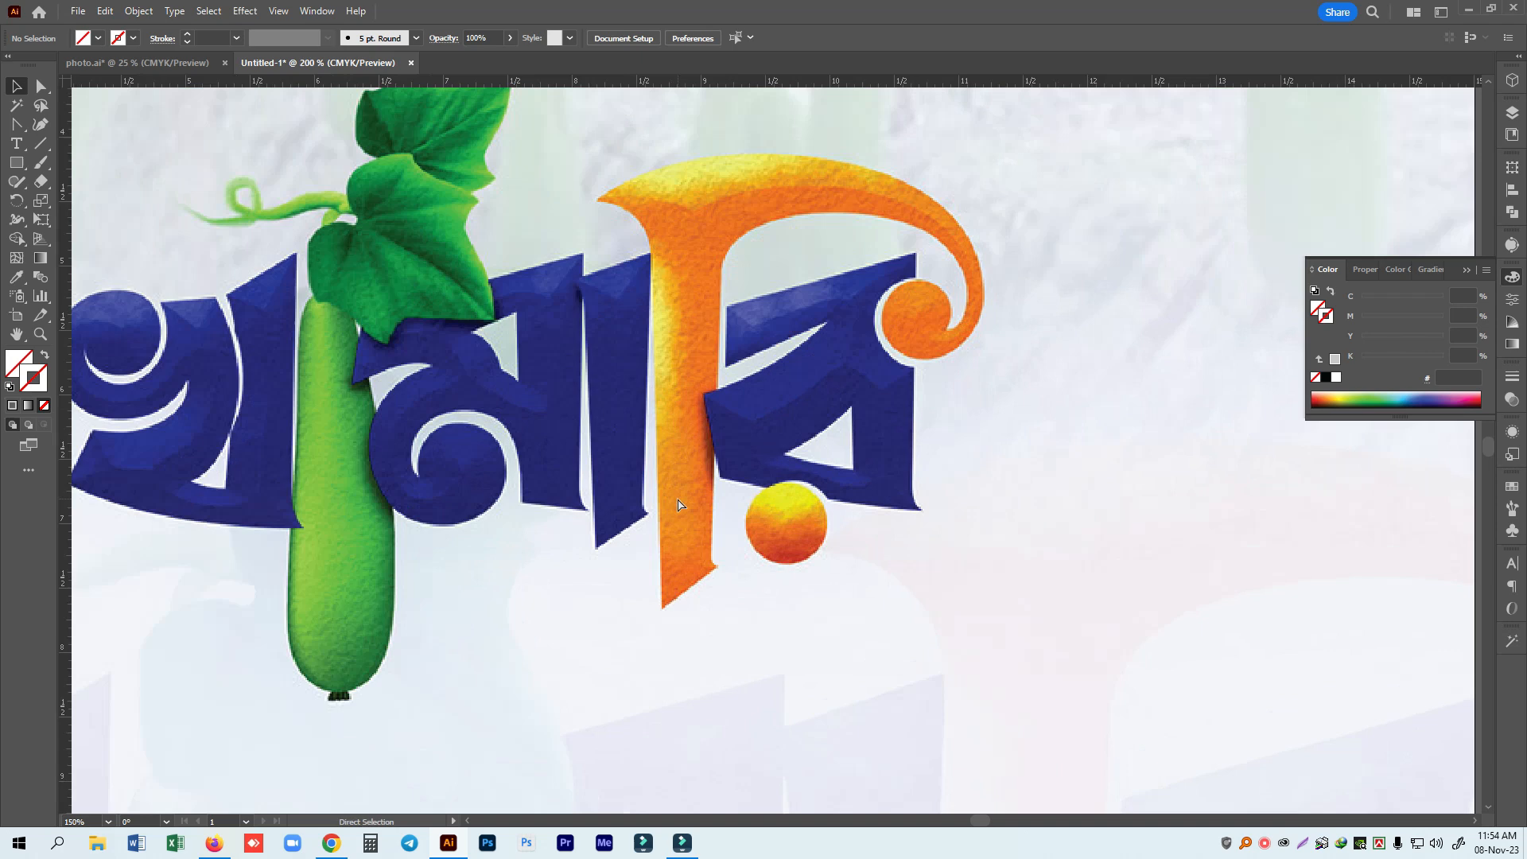
drag(641, 506, 835, 614)
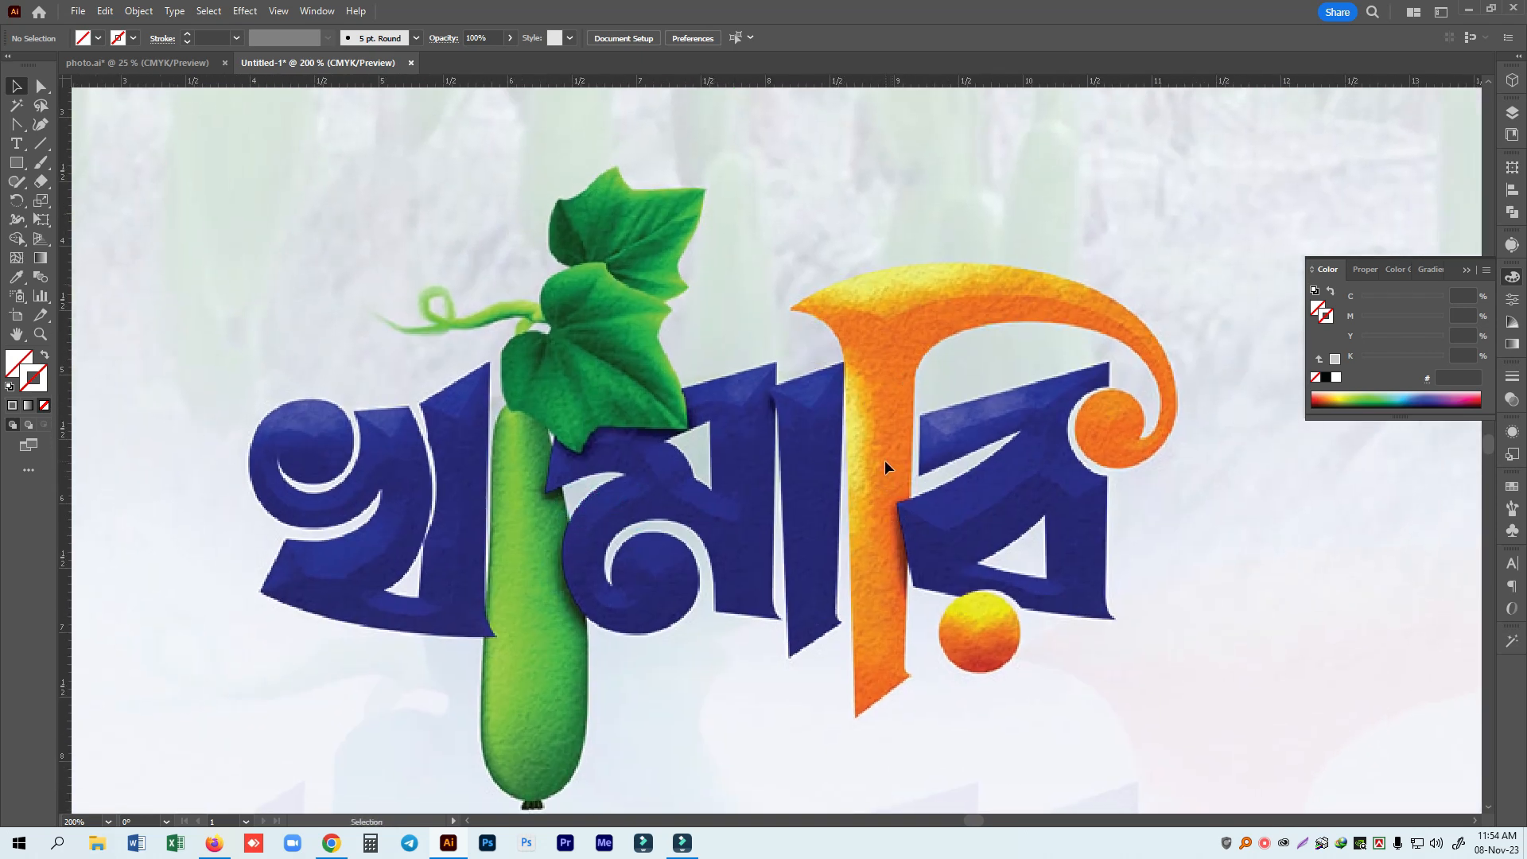
scroll(886, 459, down, 3)
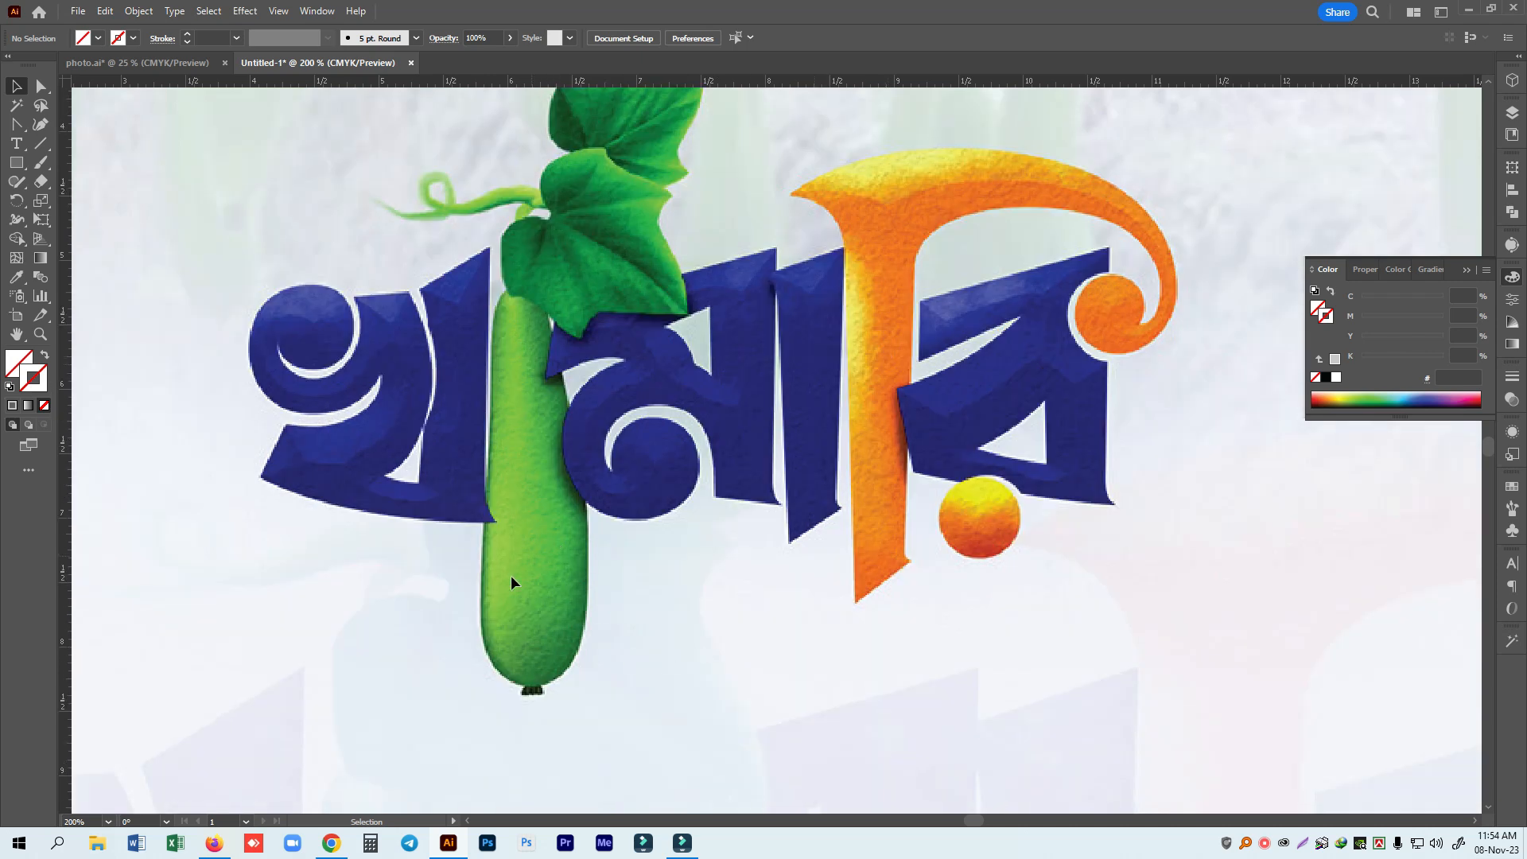
scroll(525, 561, down, 2)
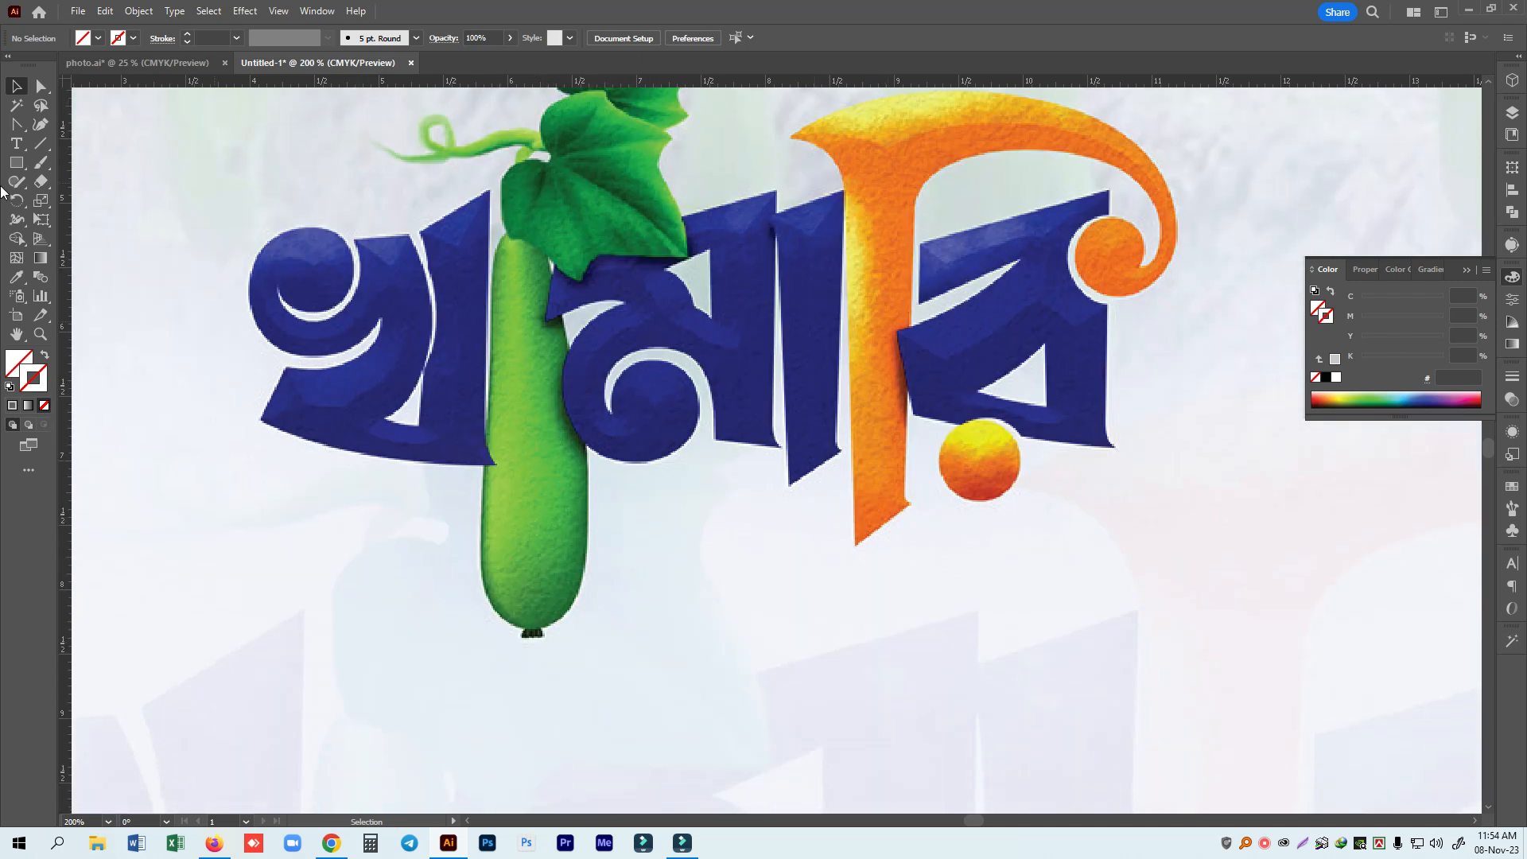
drag(15, 167, 85, 164)
drag(621, 334, 767, 777)
scroll(776, 772, down, 2)
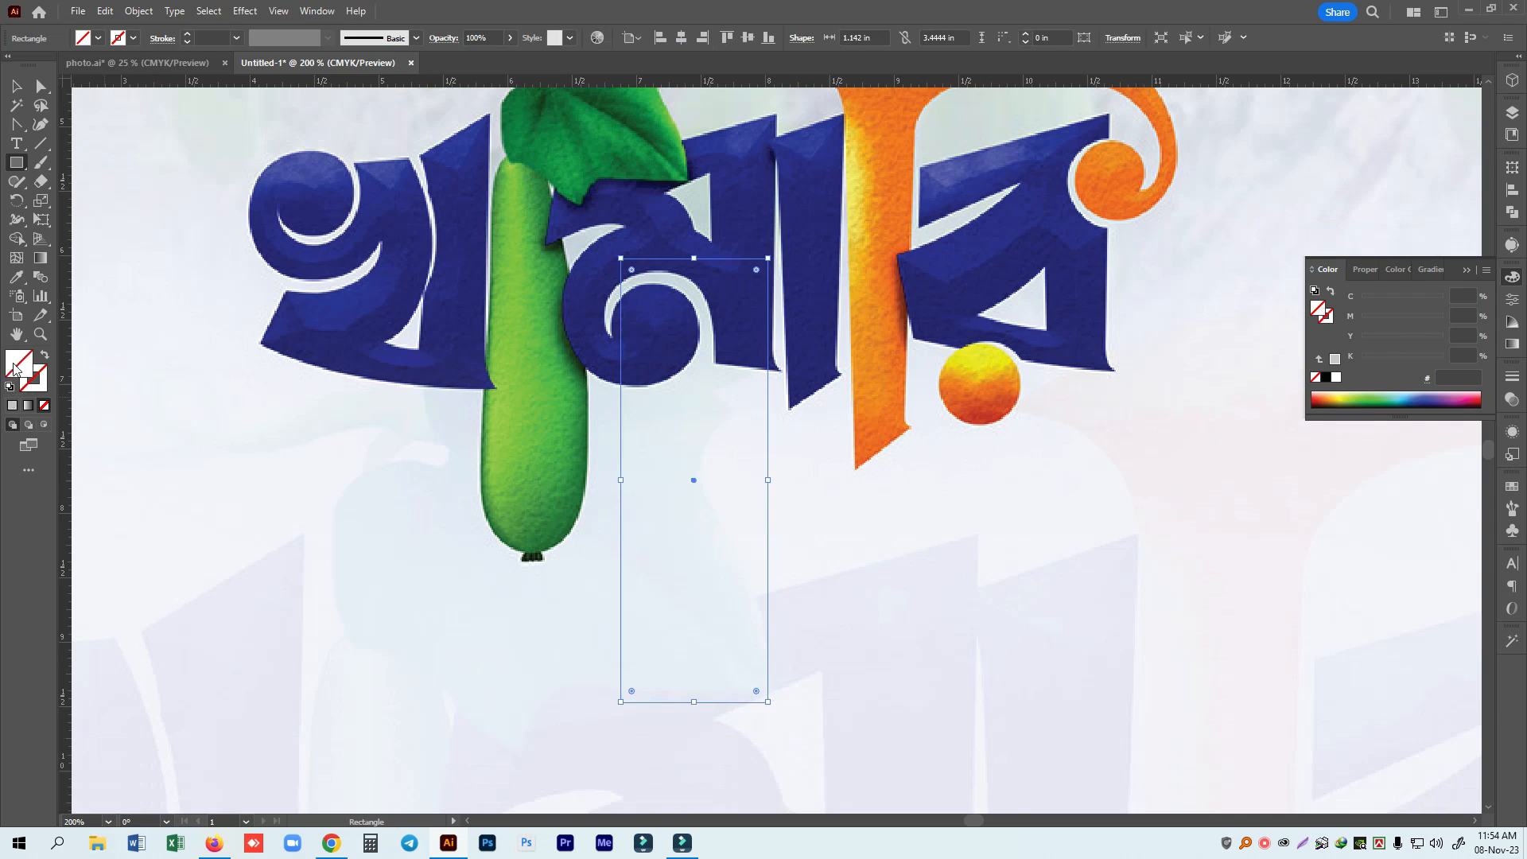
Fill the rectangle with green C 100, M 30, Y 100, K 0 and add a mesh point in its lower middle.
click(1336, 377)
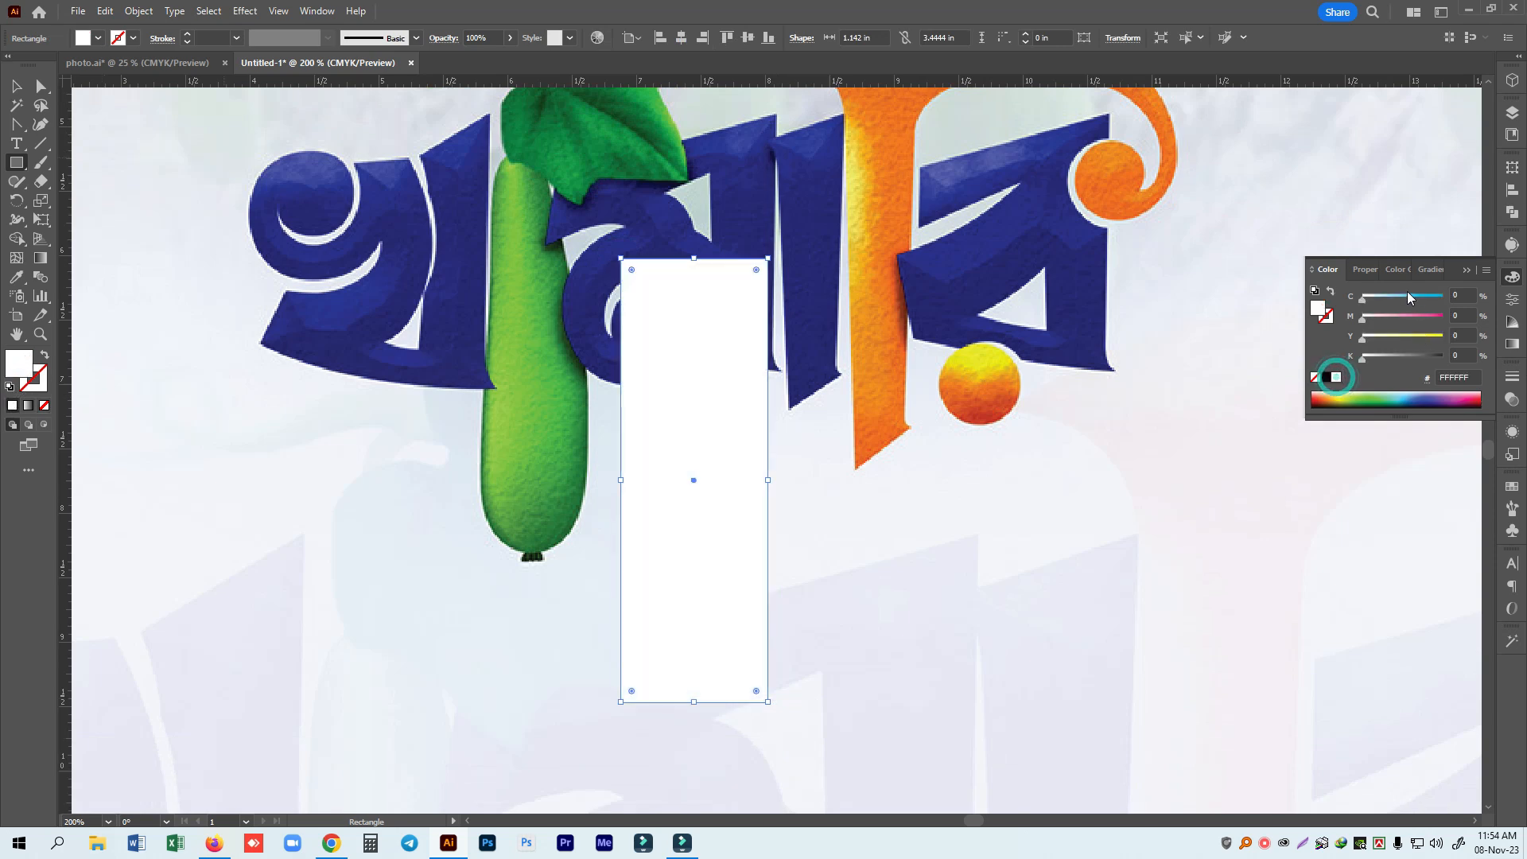
drag(1407, 296, 1444, 295)
drag(1362, 337, 1440, 334)
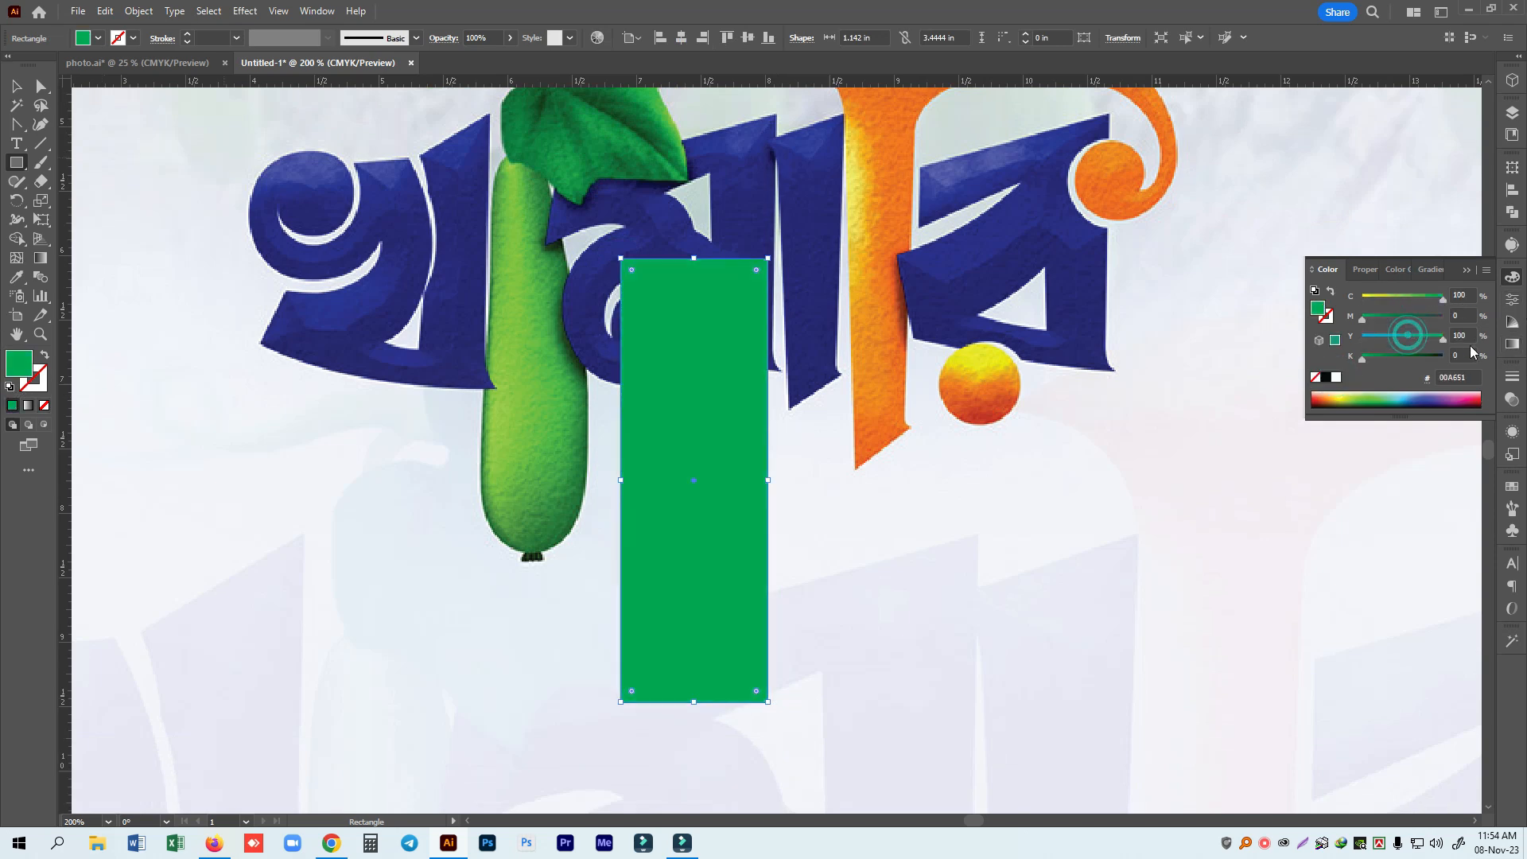
click(1400, 316)
drag(1399, 319, 1387, 318)
click(16, 259)
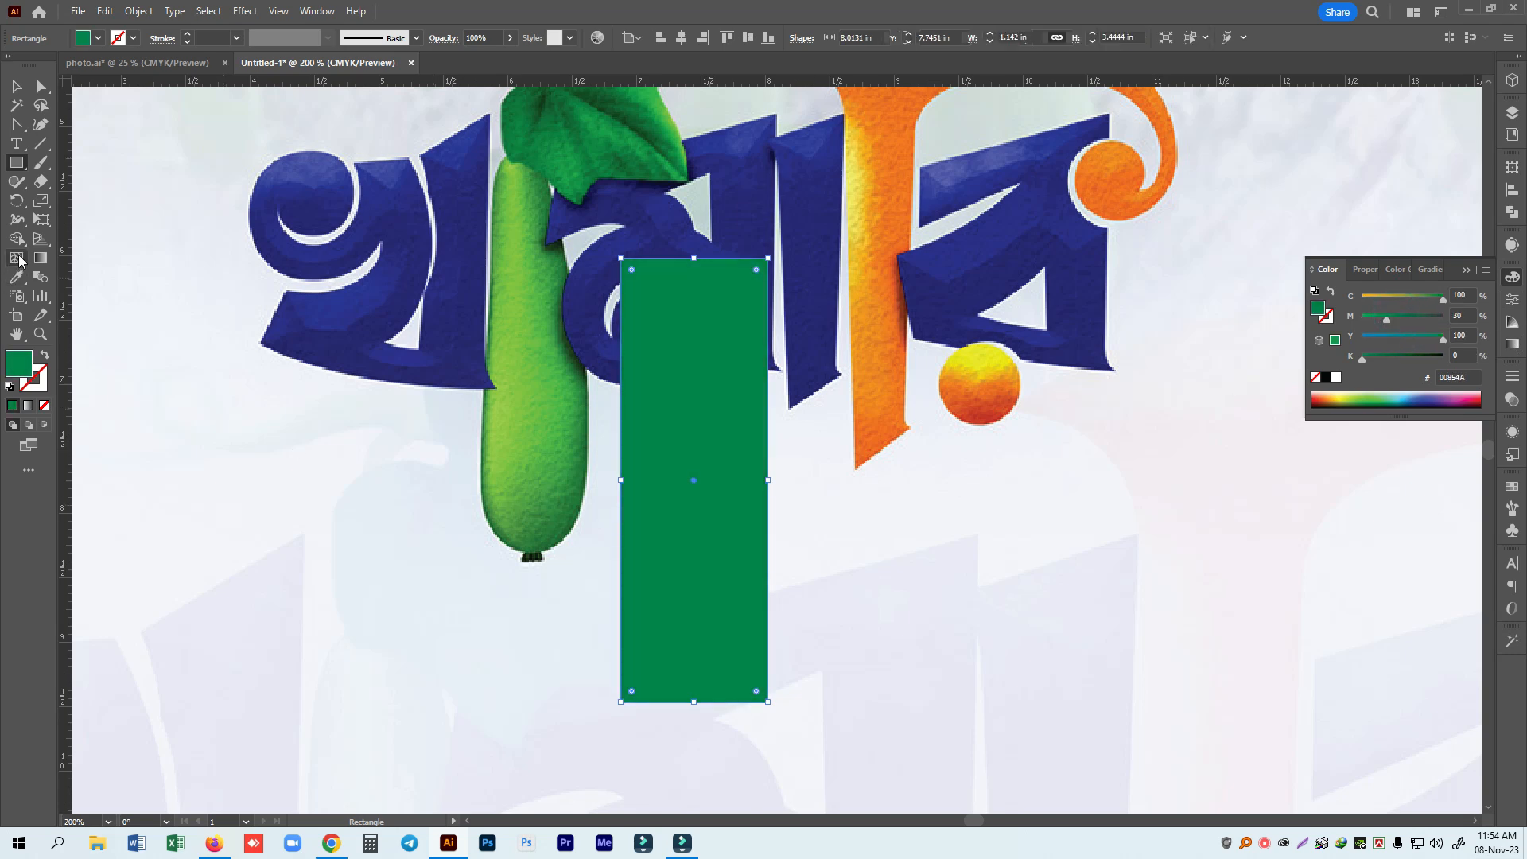
click(698, 620)
Round the lower end of the green mesh shape by reshaping its bottom midpoint, bottom corners and their handles.
click(42, 89)
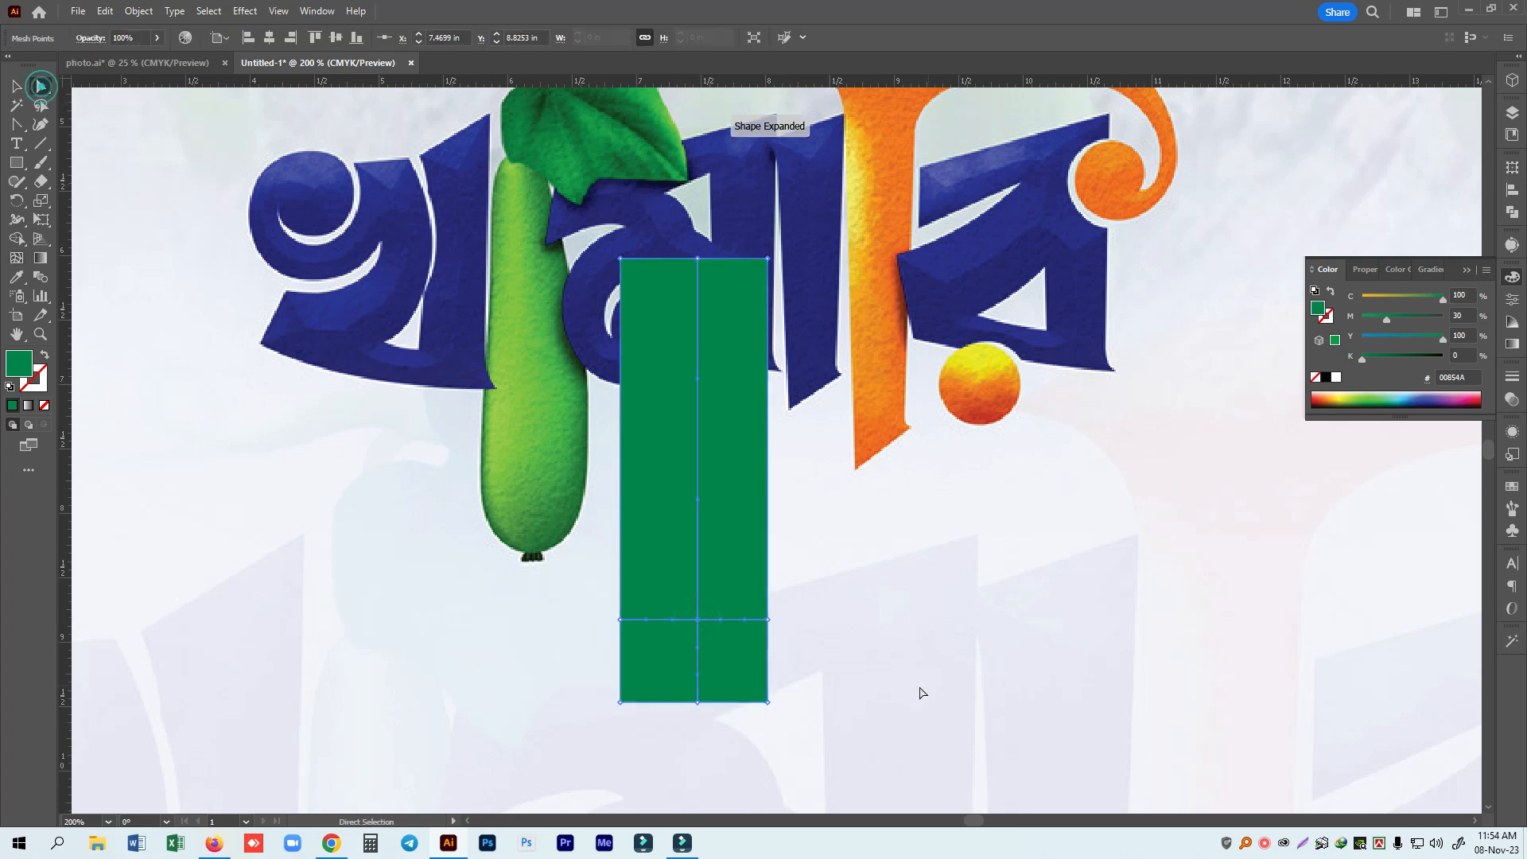
drag(700, 703, 760, 668)
click(620, 702)
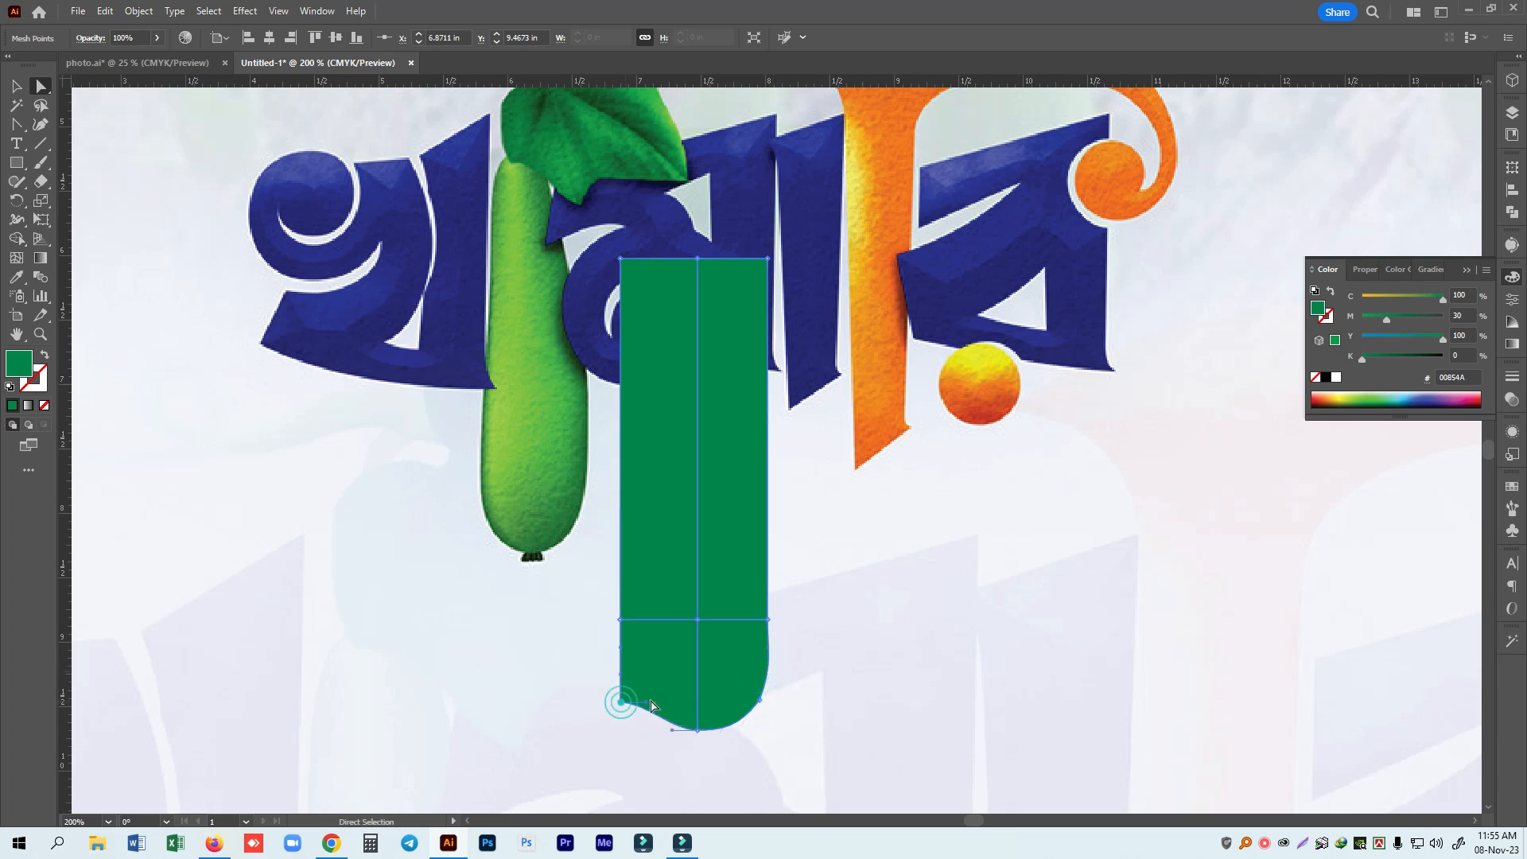
drag(648, 705, 627, 728)
click(621, 703)
drag(627, 660, 621, 659)
Taper the green mesh shape by moving its two top corners inward and raising the top midpoint.
scroll(811, 453, up, 2)
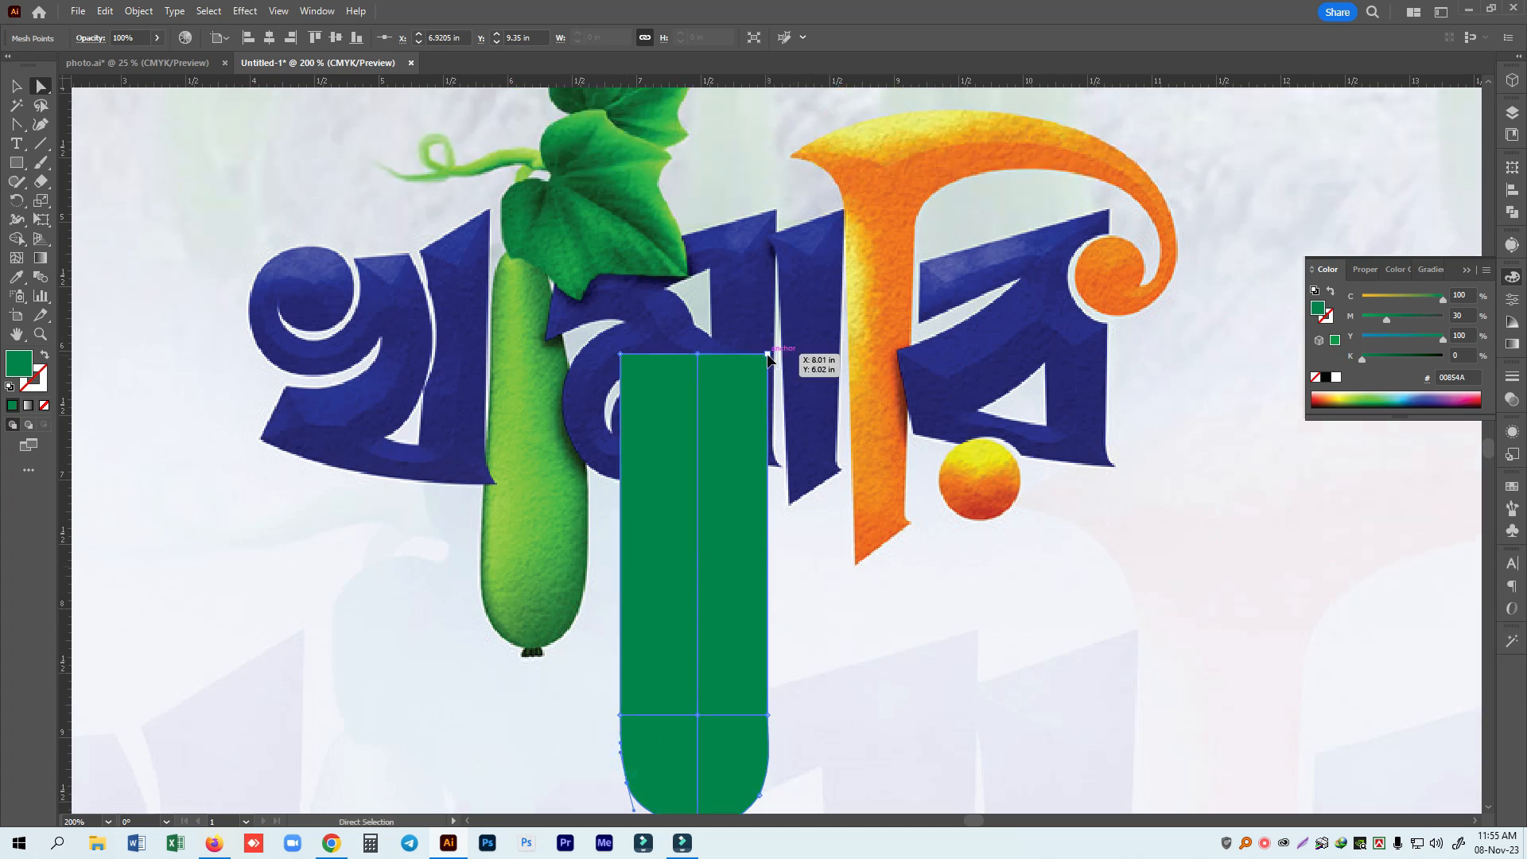
drag(768, 359, 751, 358)
drag(620, 360, 700, 338)
click(646, 354)
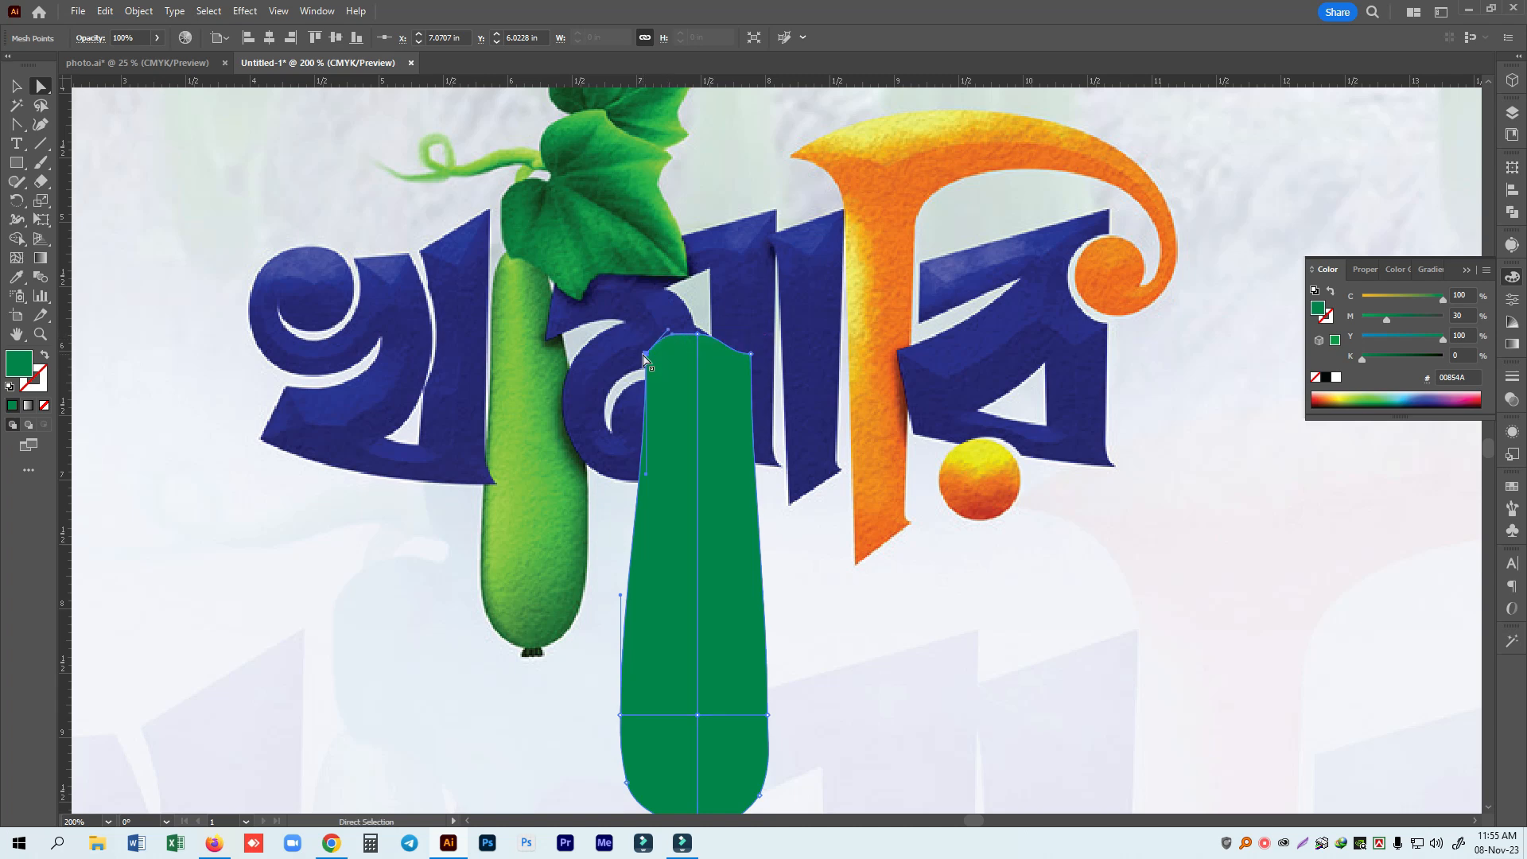
Round the upper end of the green mesh shape by reshaping its two upper corner points and their handles.
mouse_move(646, 360)
mouse_down()
mouse_move(668, 389)
mouse_move(662, 337)
mouse_up()
drag(649, 511, 633, 504)
mouse_move(762, 363)
mouse_down()
mouse_move(794, 354)
mouse_move(804, 385)
mouse_move(747, 382)
mouse_move(731, 338)
mouse_move(741, 395)
mouse_move(737, 355)
mouse_up()
drag(741, 514, 741, 506)
Widen the lower body slightly at its side point and lower and smooth the rounded bottom of the mesh shape.
scroll(764, 620, down, 2)
mouse_move(764, 621)
mouse_down()
mouse_move(790, 623)
mouse_move(777, 624)
mouse_up()
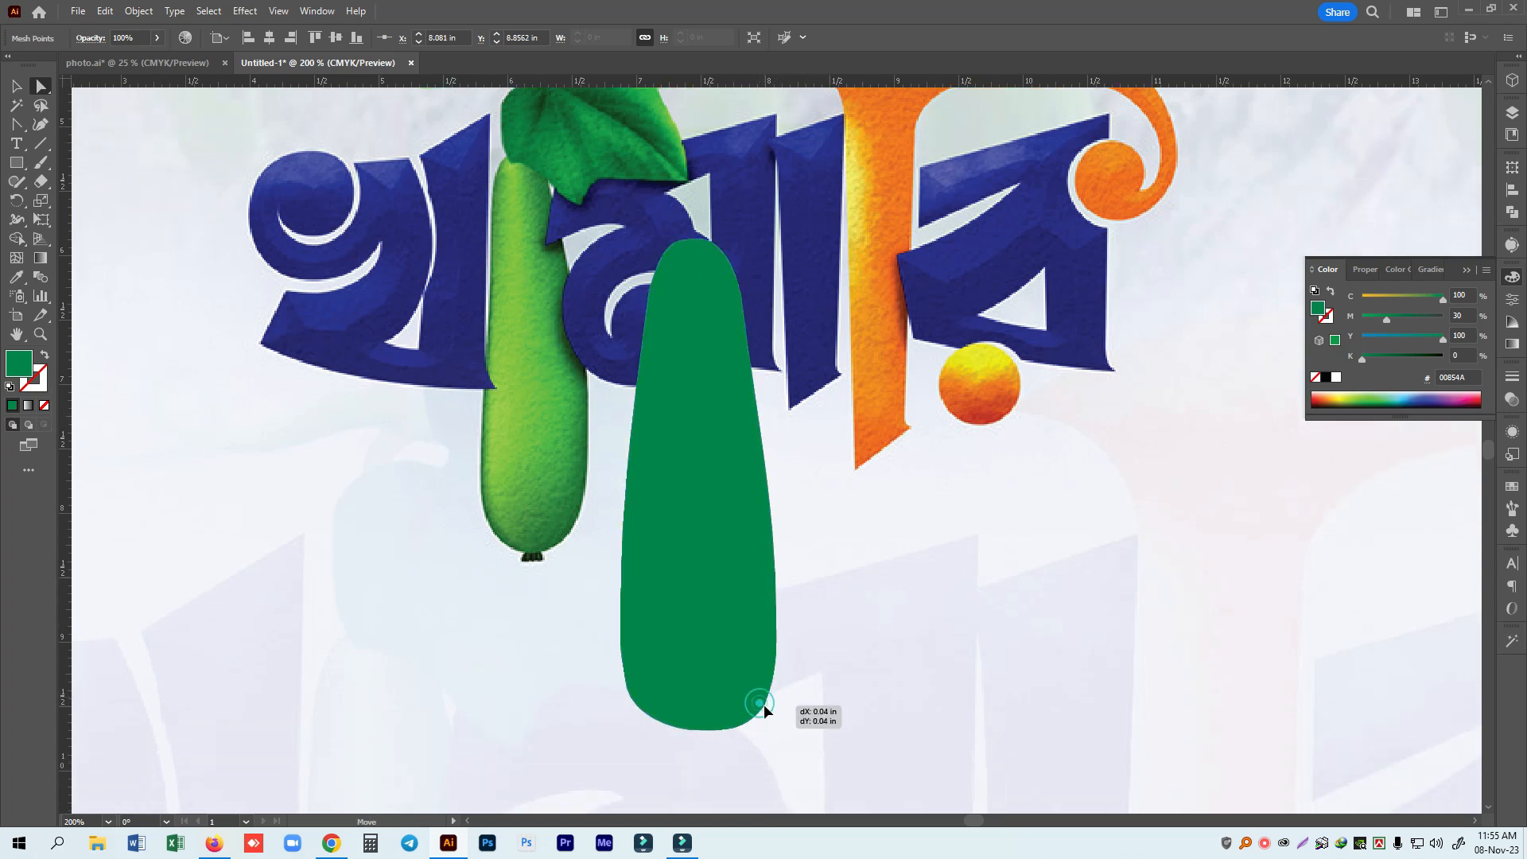
drag(697, 729, 701, 745)
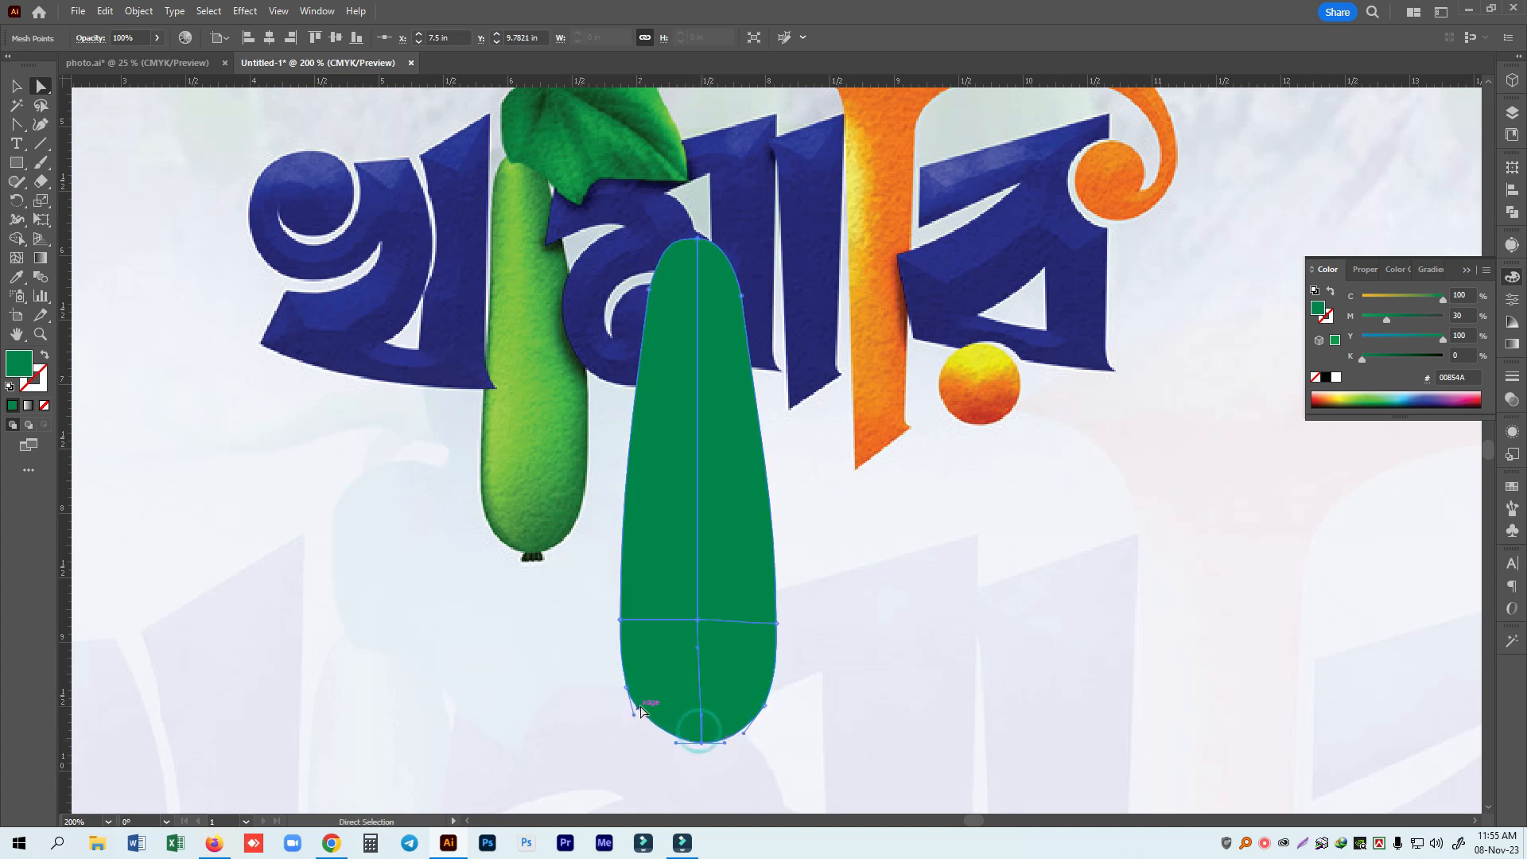
click(634, 723)
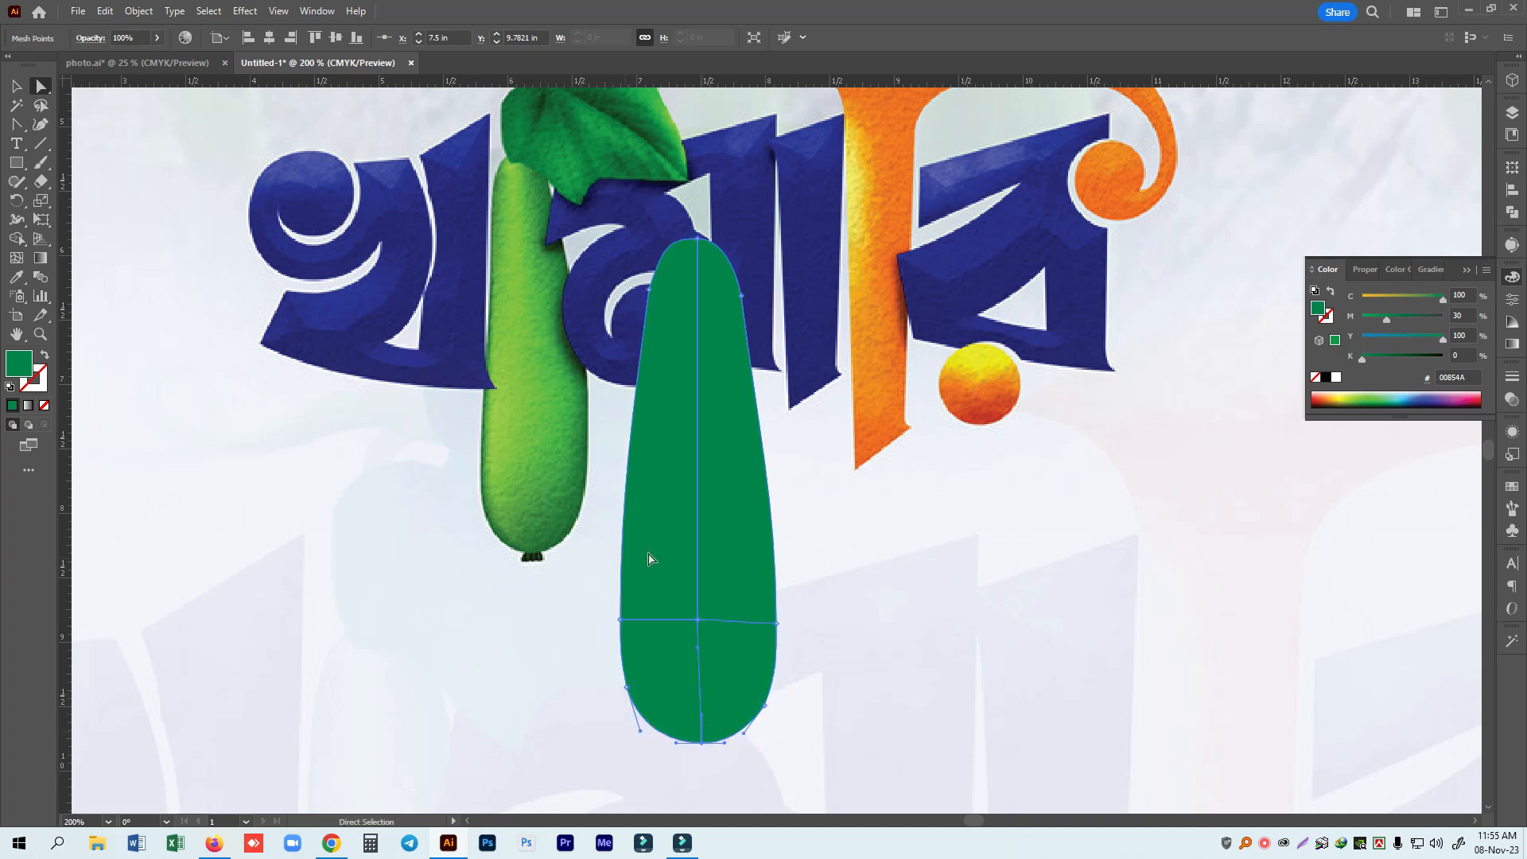
Move the inner mesh point about 0.09 in to the right and colour it C 100, M 0, Y 100, K 0.
click(841, 546)
click(709, 620)
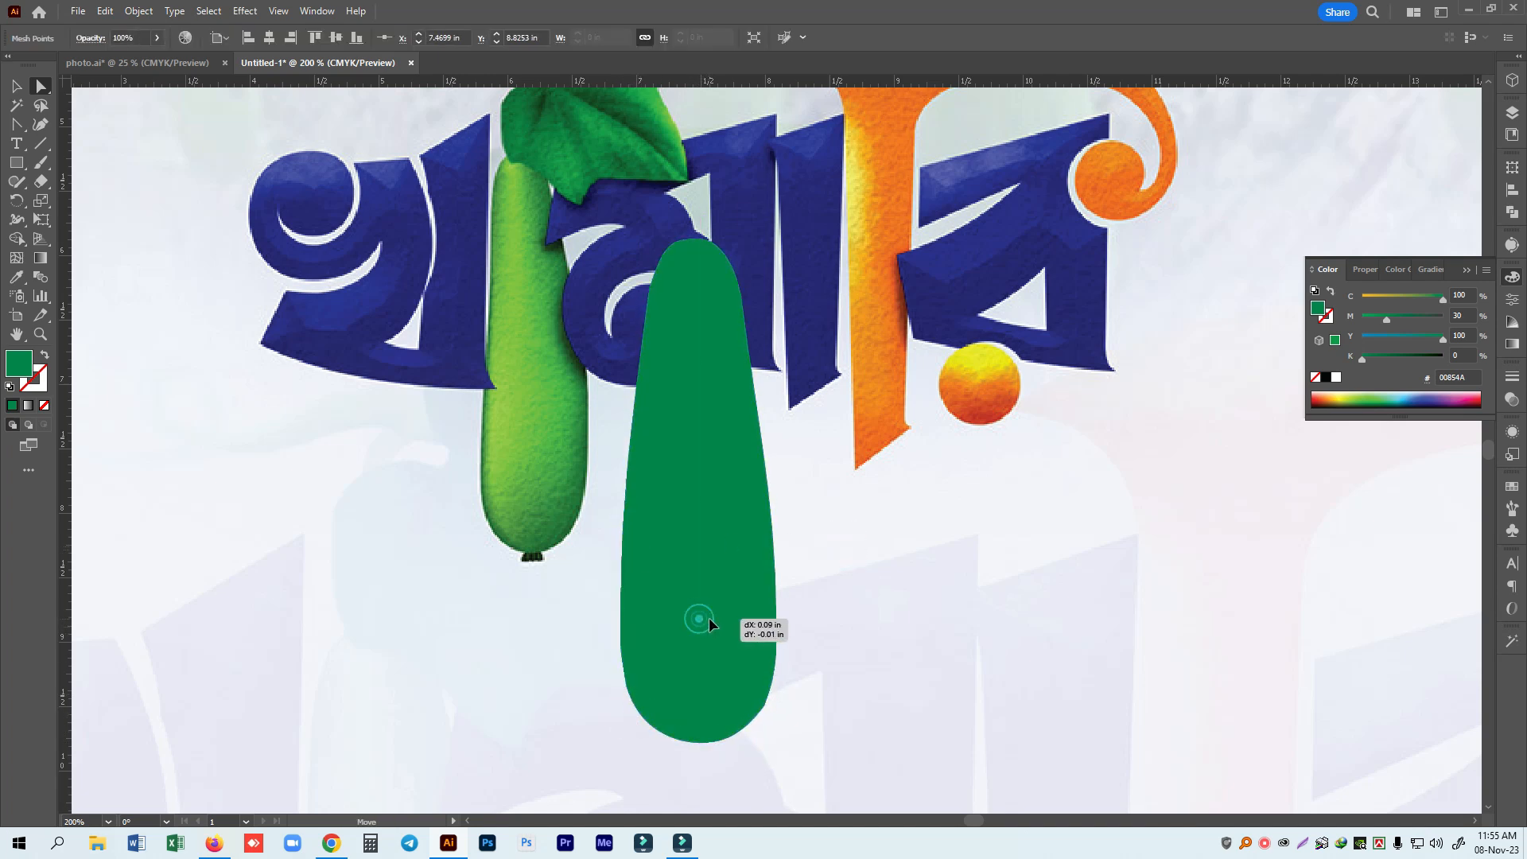
drag(1386, 318, 1362, 317)
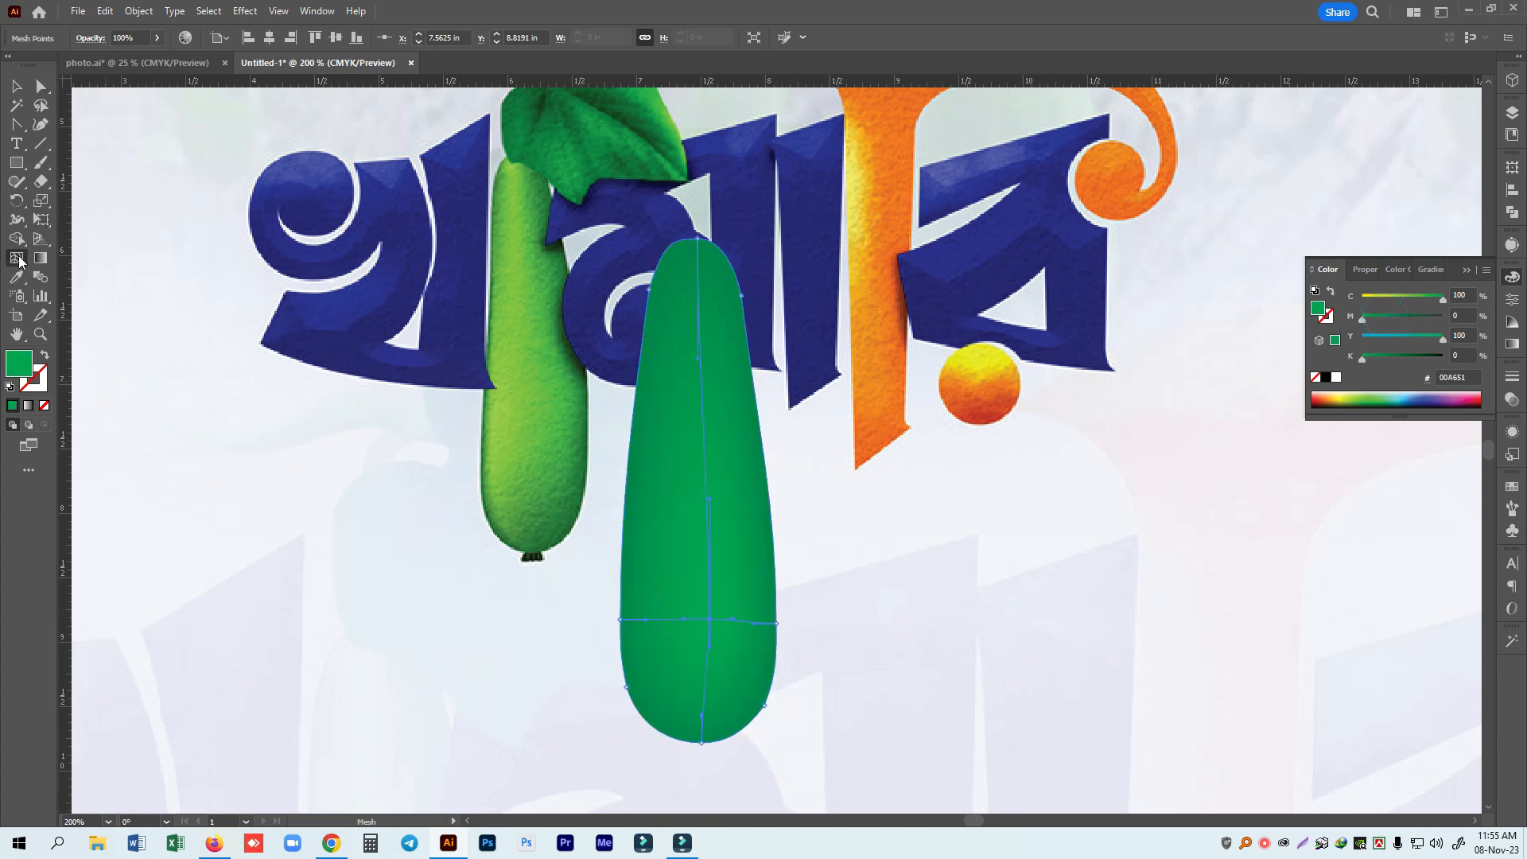
Add a mesh point near the left edge on the horizontal mesh line, coloured C 64, M 0, Y 100, K 0.
click(641, 620)
click(1416, 295)
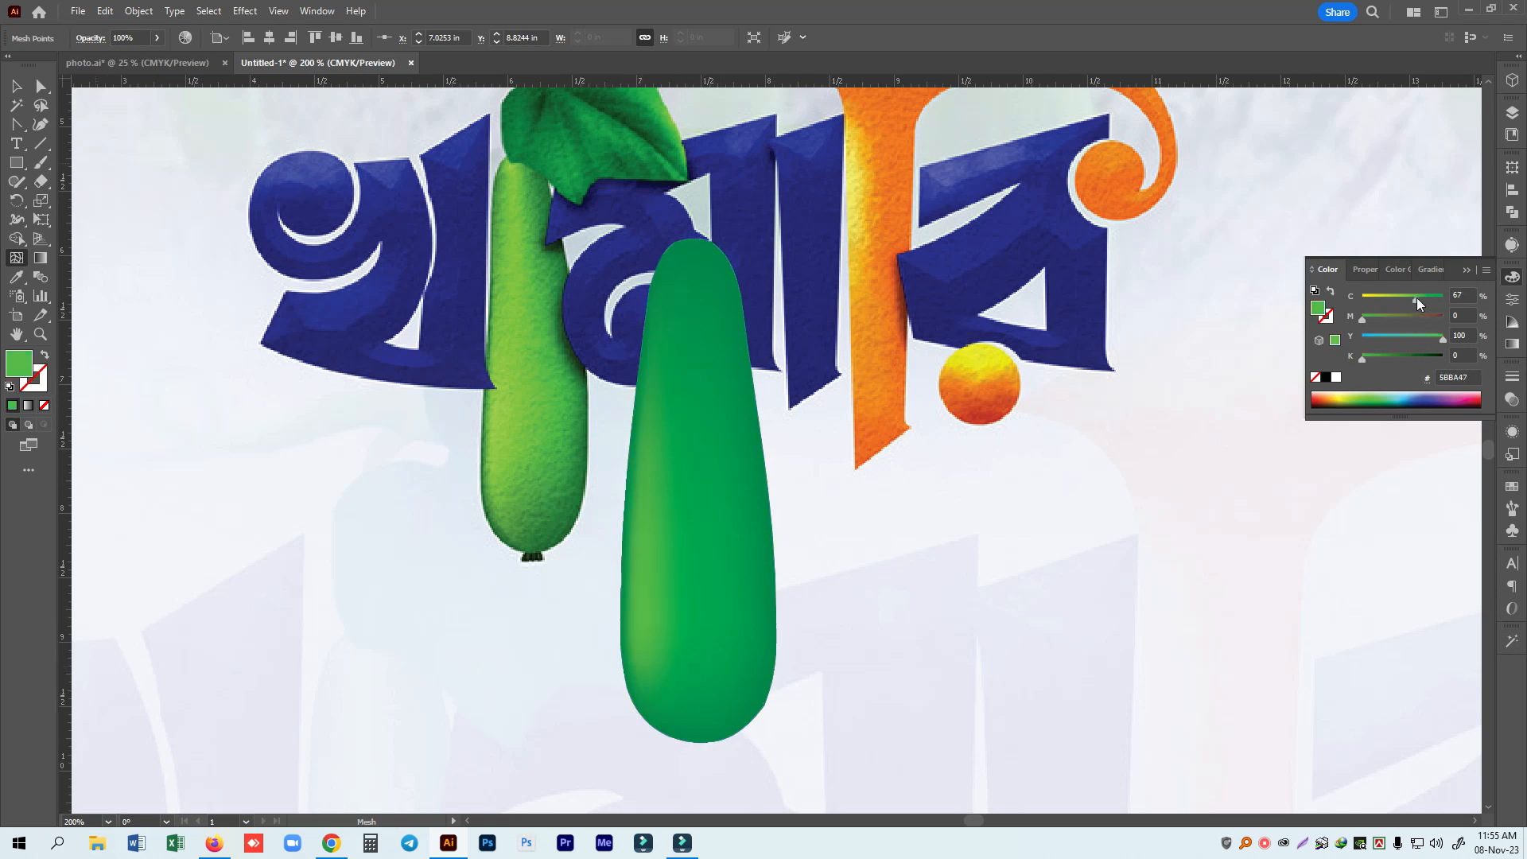
click(42, 85)
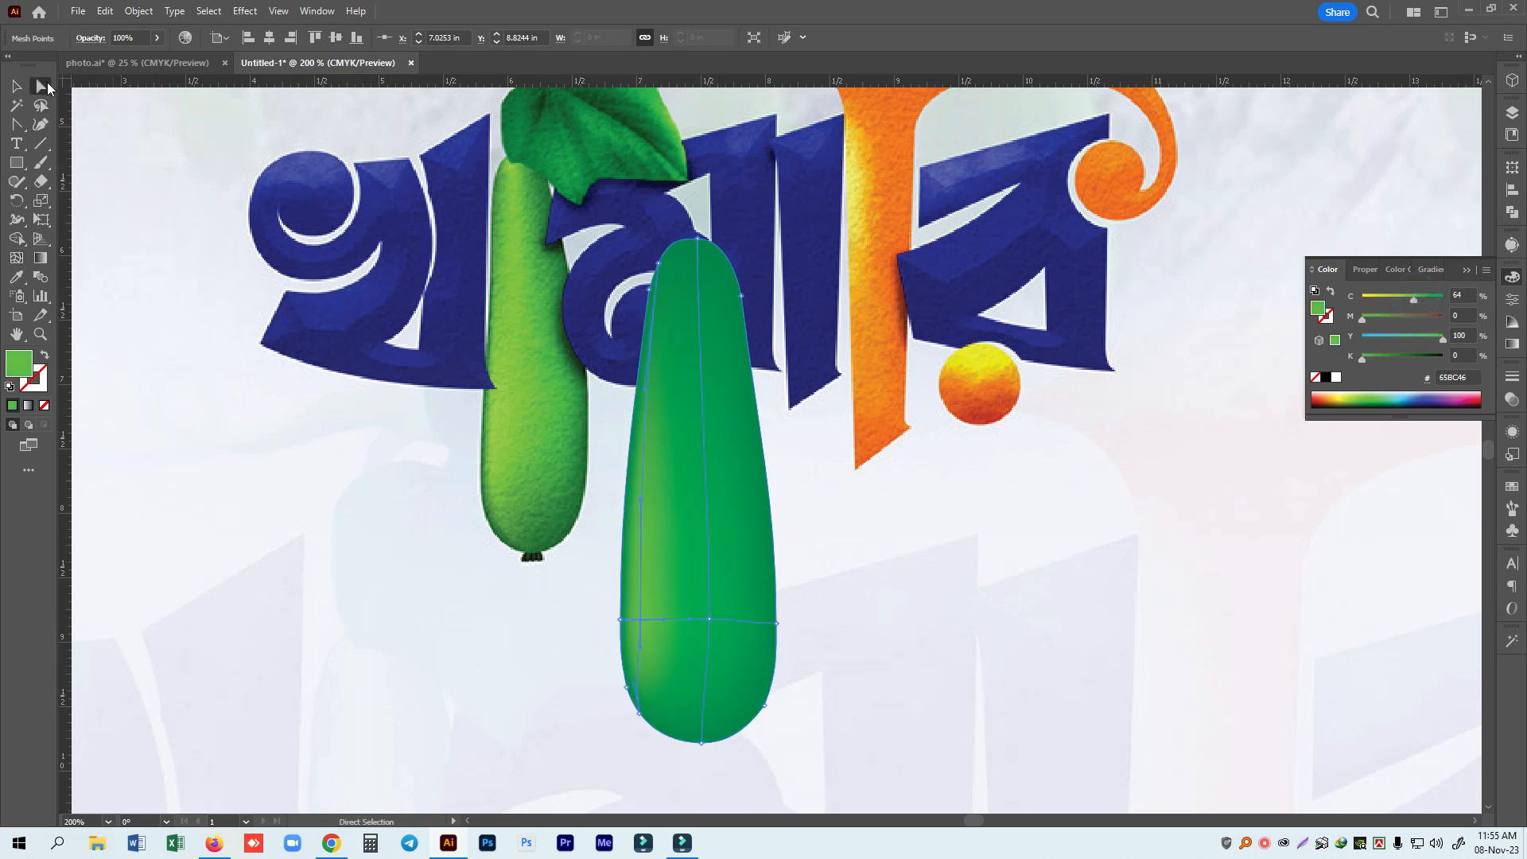
Add a mesh point near the upper left of the gourd on the left mesh line, coloured C 51, M 0, Y 100, K 0.
click(1157, 389)
click(654, 286)
click(16, 259)
click(661, 300)
mouse_move(1391, 320)
mouse_down()
mouse_move(1425, 297)
mouse_move(1411, 296)
mouse_up()
click(41, 85)
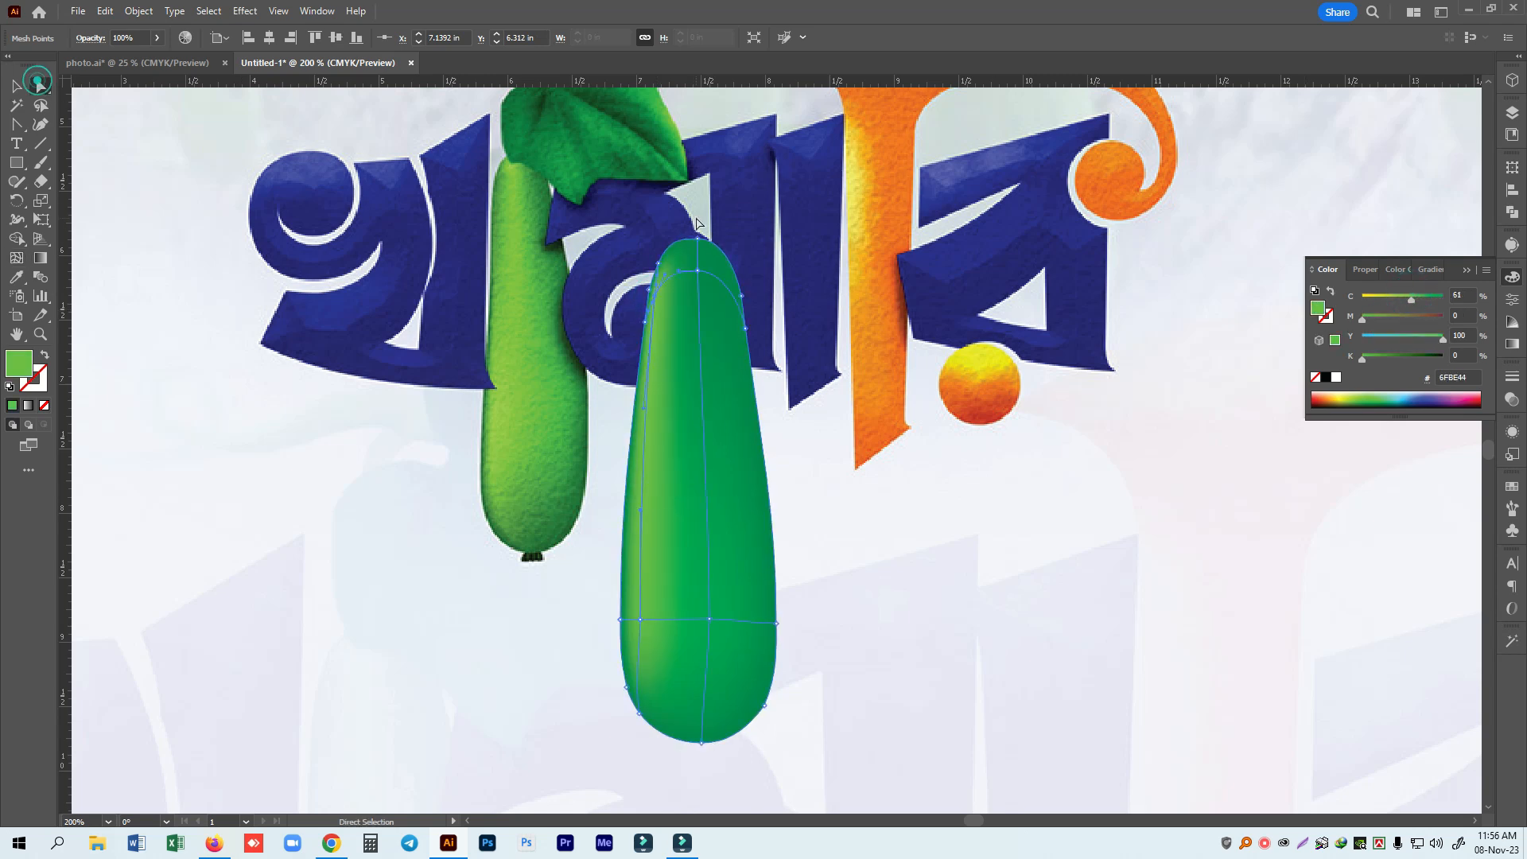
Set magenta to 0 on the upper middle mesh point, and colour the upper-left edge point C 80, M 0, Y 100, K 0.
click(698, 271)
drag(1380, 318, 1361, 318)
click(1425, 298)
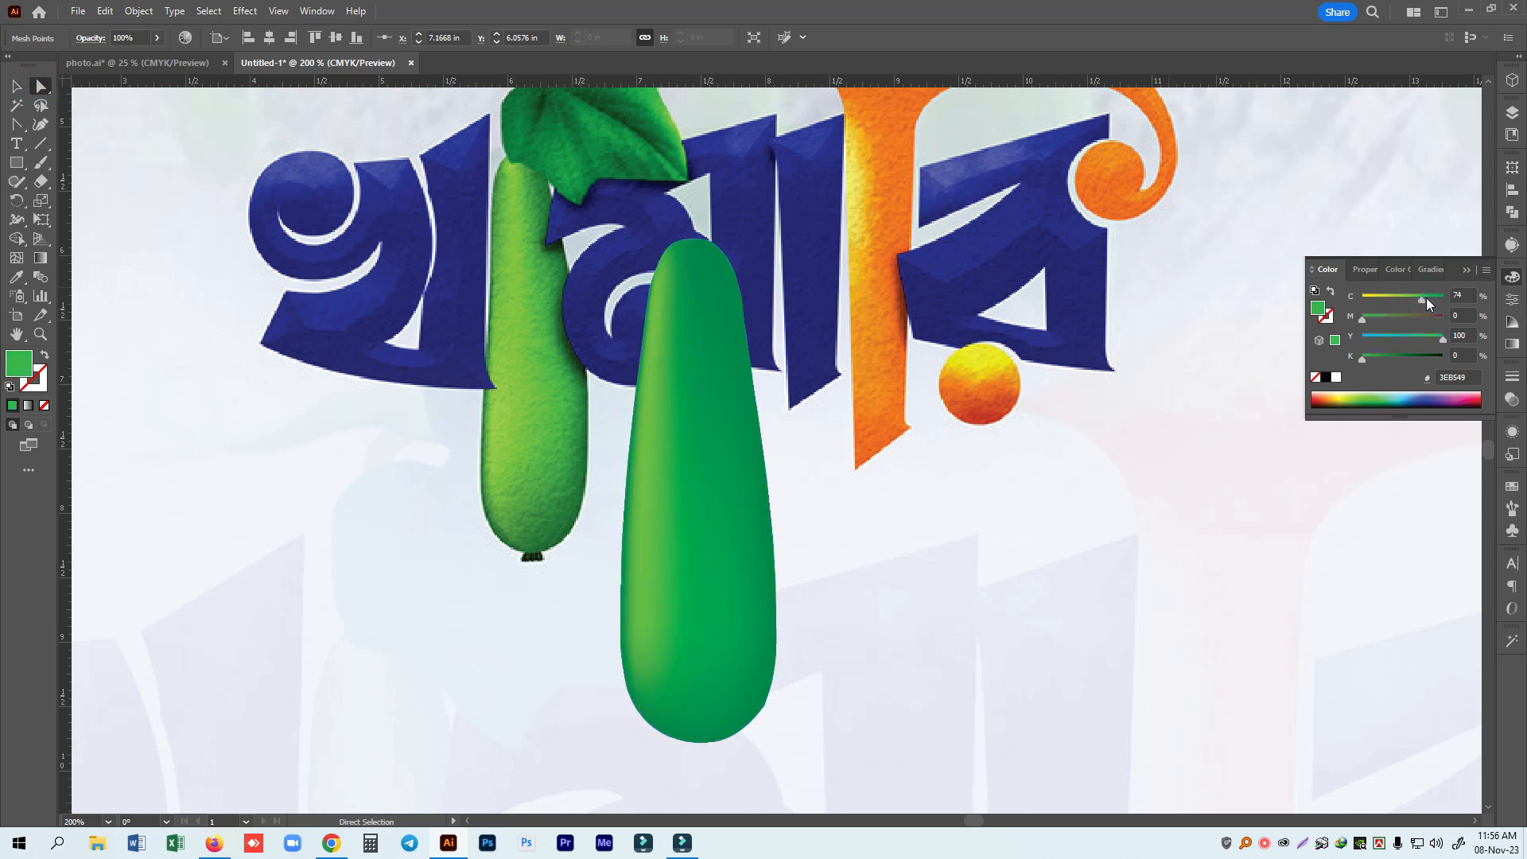
click(1061, 532)
mouse_move(1016, 538)
mouse_down()
mouse_move(1029, 569)
mouse_move(993, 490)
mouse_move(1009, 563)
mouse_up()
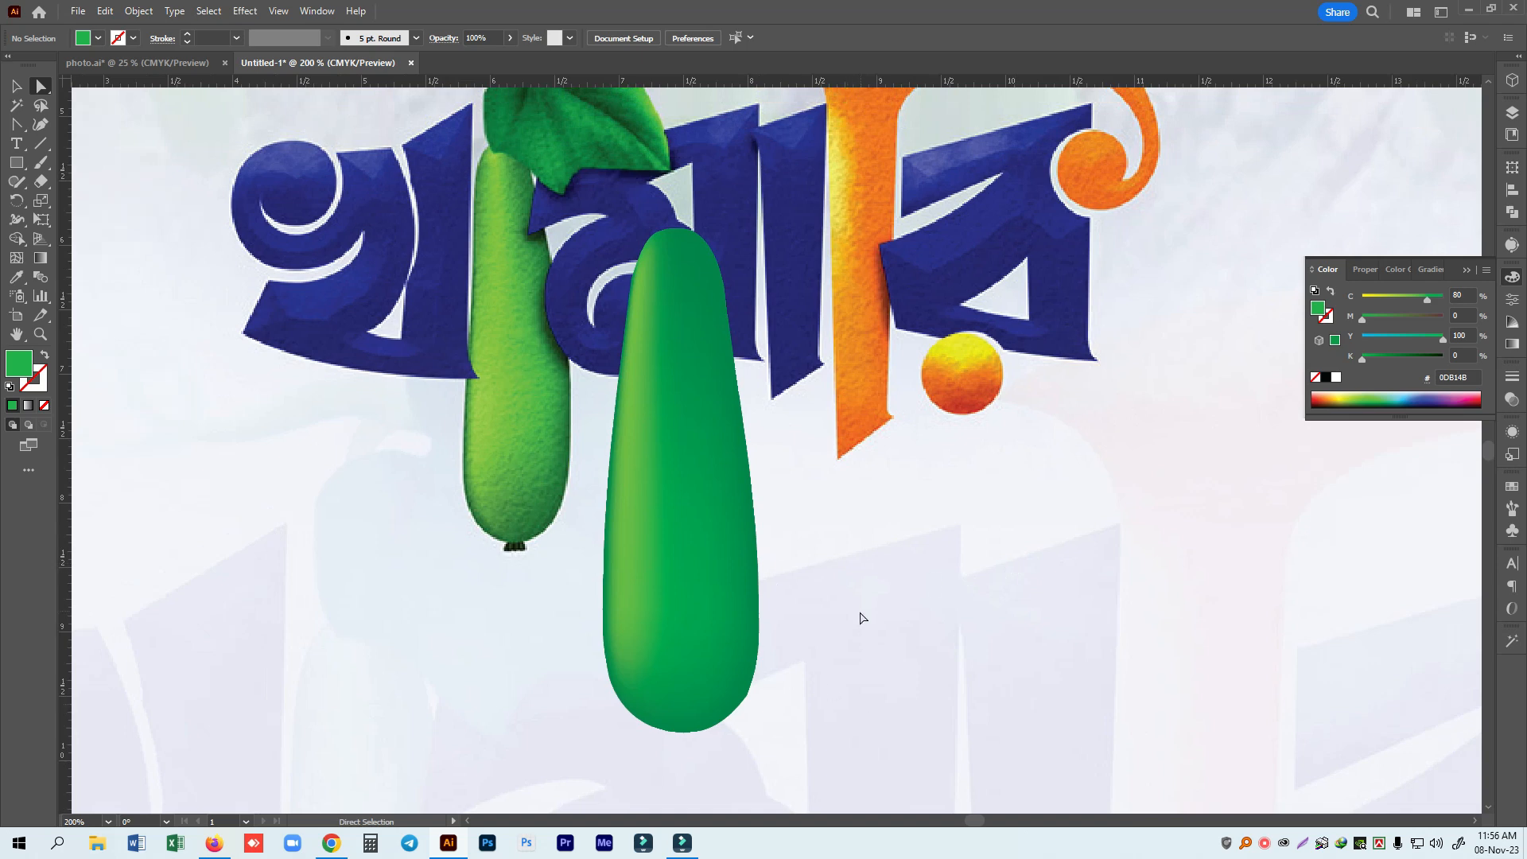
Shift the central mesh point slightly right and bend the lower part of its vertical mesh line outward with the bottom point's handle.
click(700, 705)
click(672, 682)
click(622, 703)
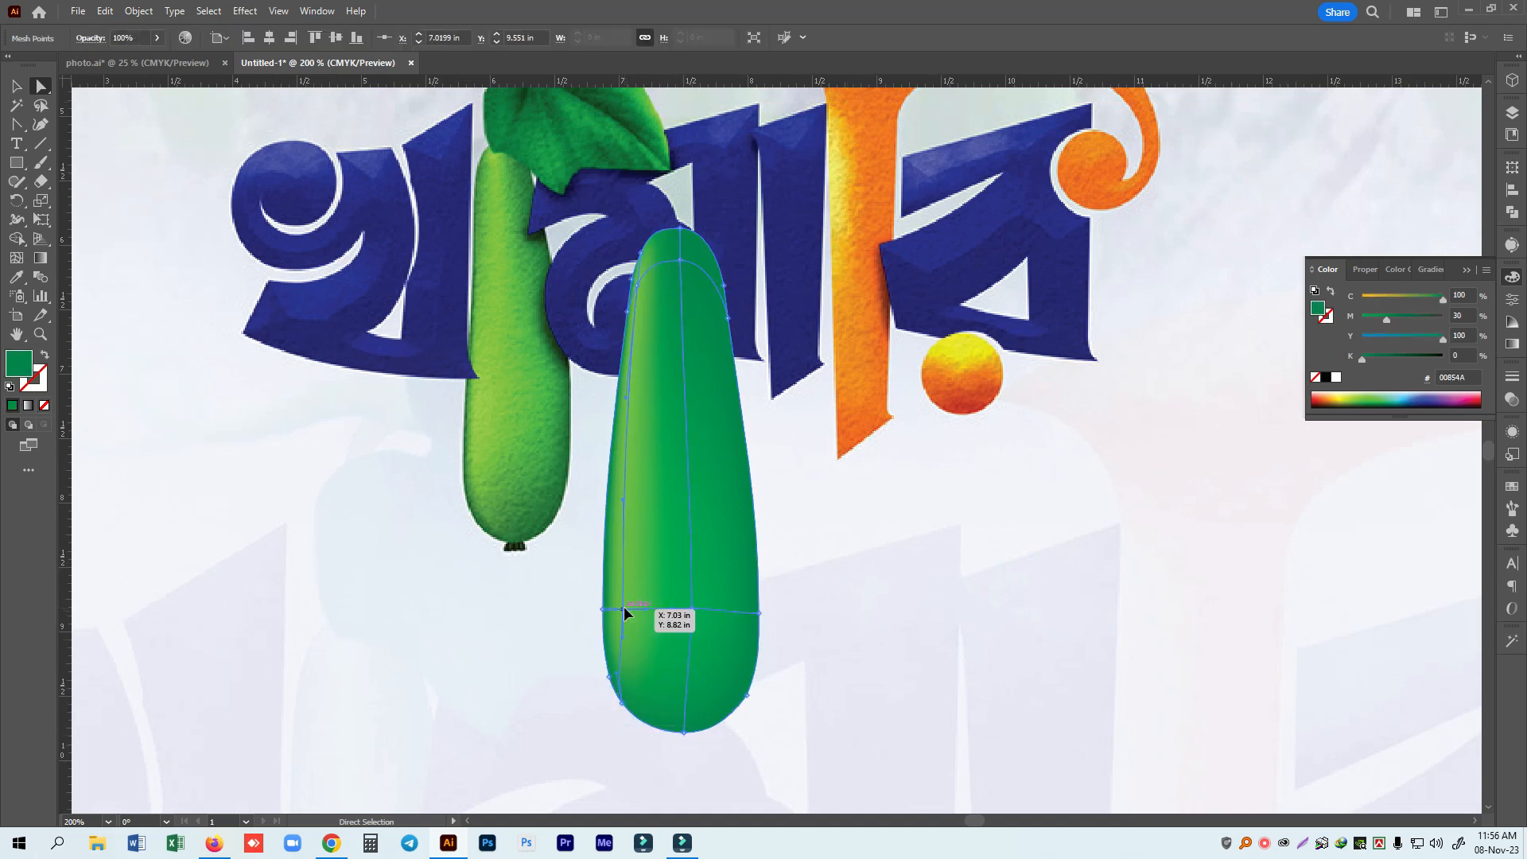
click(690, 609)
drag(691, 609, 700, 610)
drag(688, 710, 707, 705)
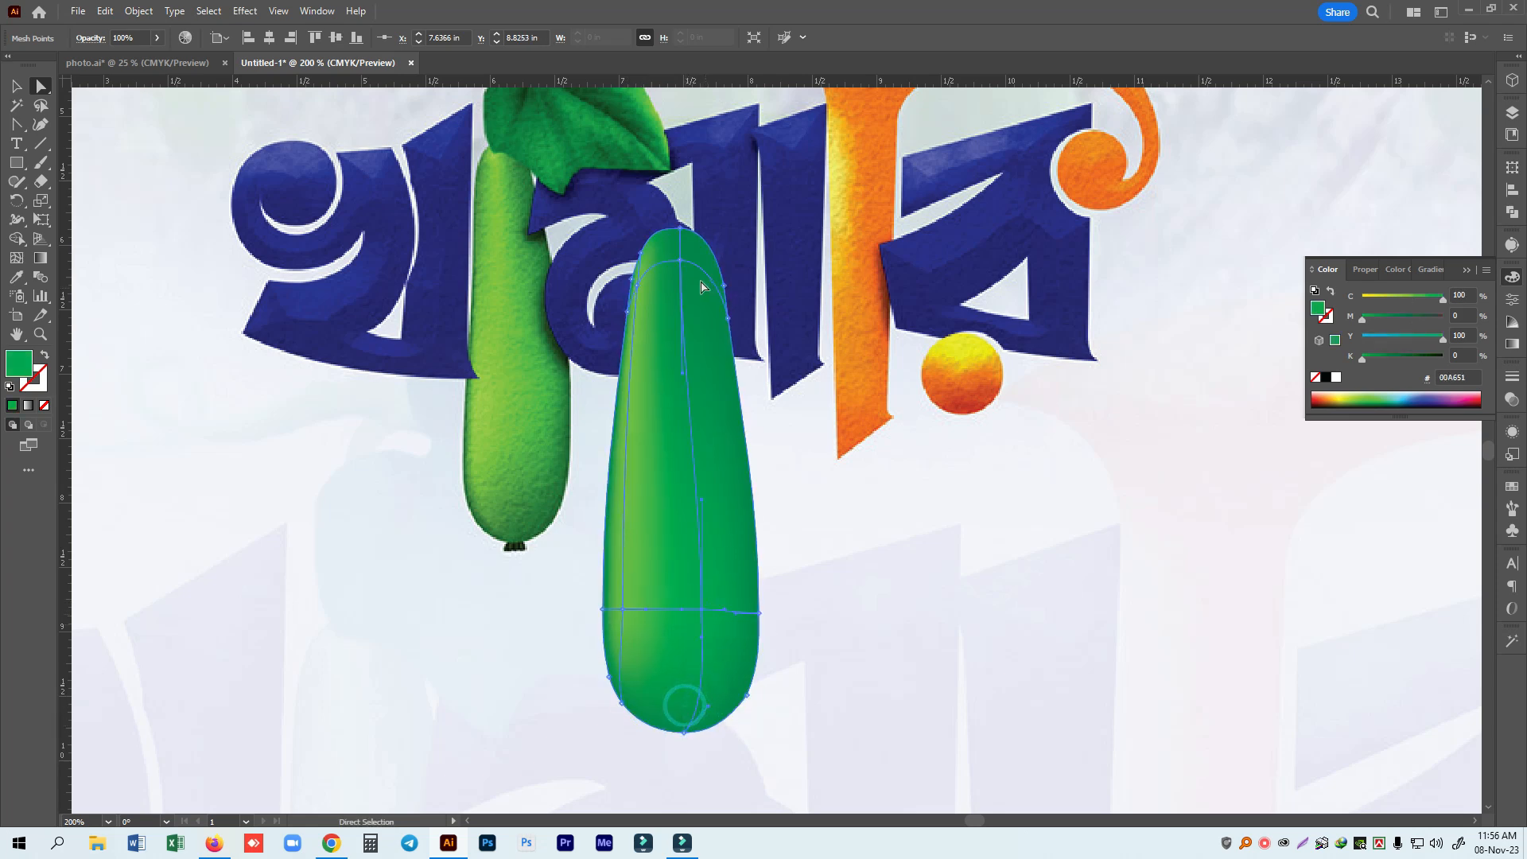
Move the upper mesh points and the lower left mesh point inward to widen the light green highlight.
drag(681, 263, 649, 280)
drag(624, 613, 642, 614)
click(1047, 621)
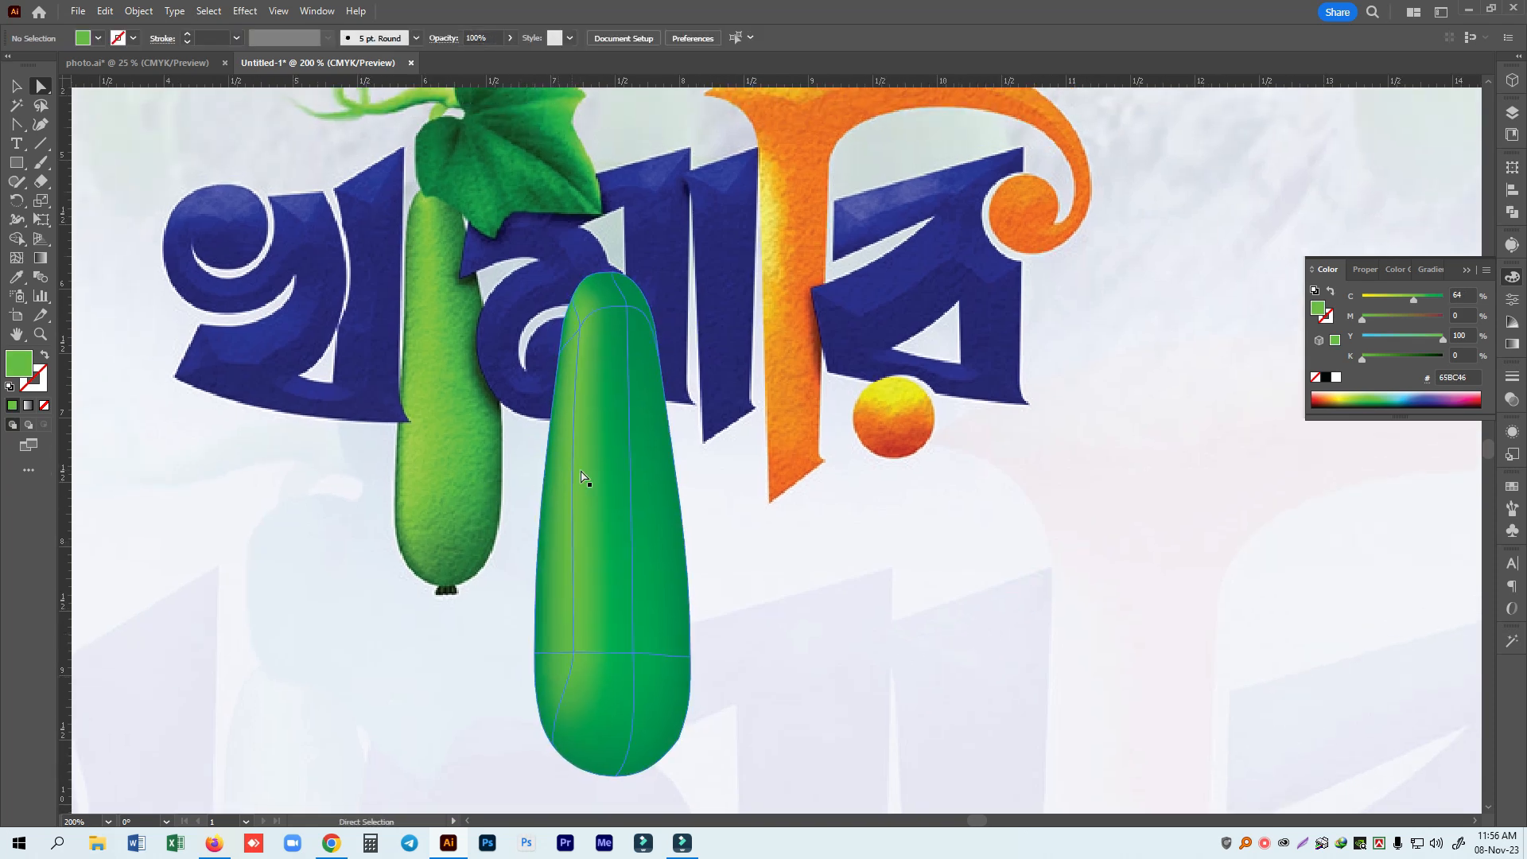
scroll(581, 481, up, 1)
scroll(802, 475, down, 2)
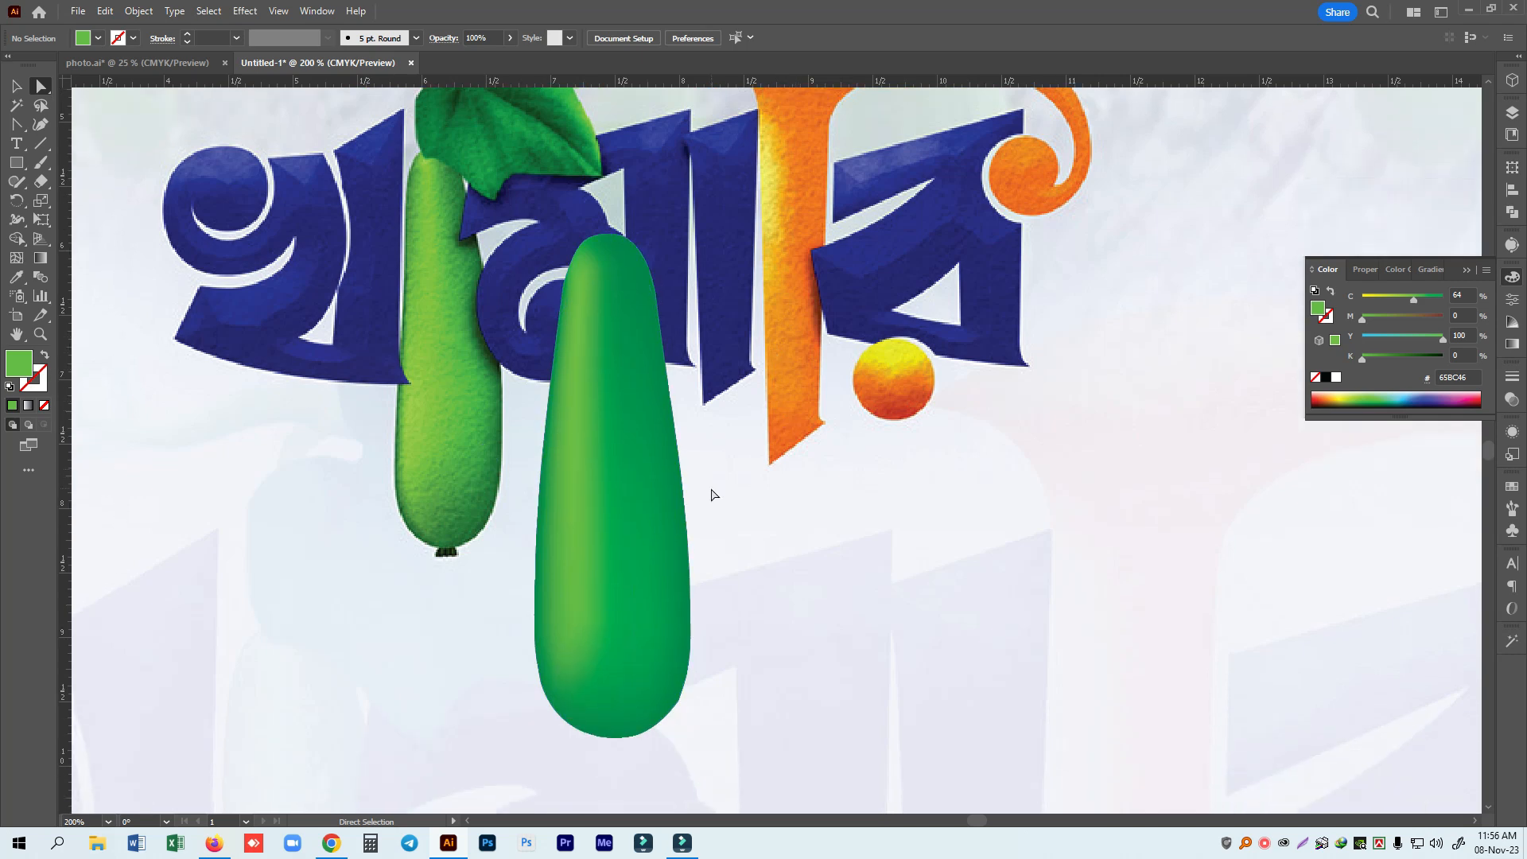
scroll(547, 350, up, 1)
scroll(587, 387, down, 2)
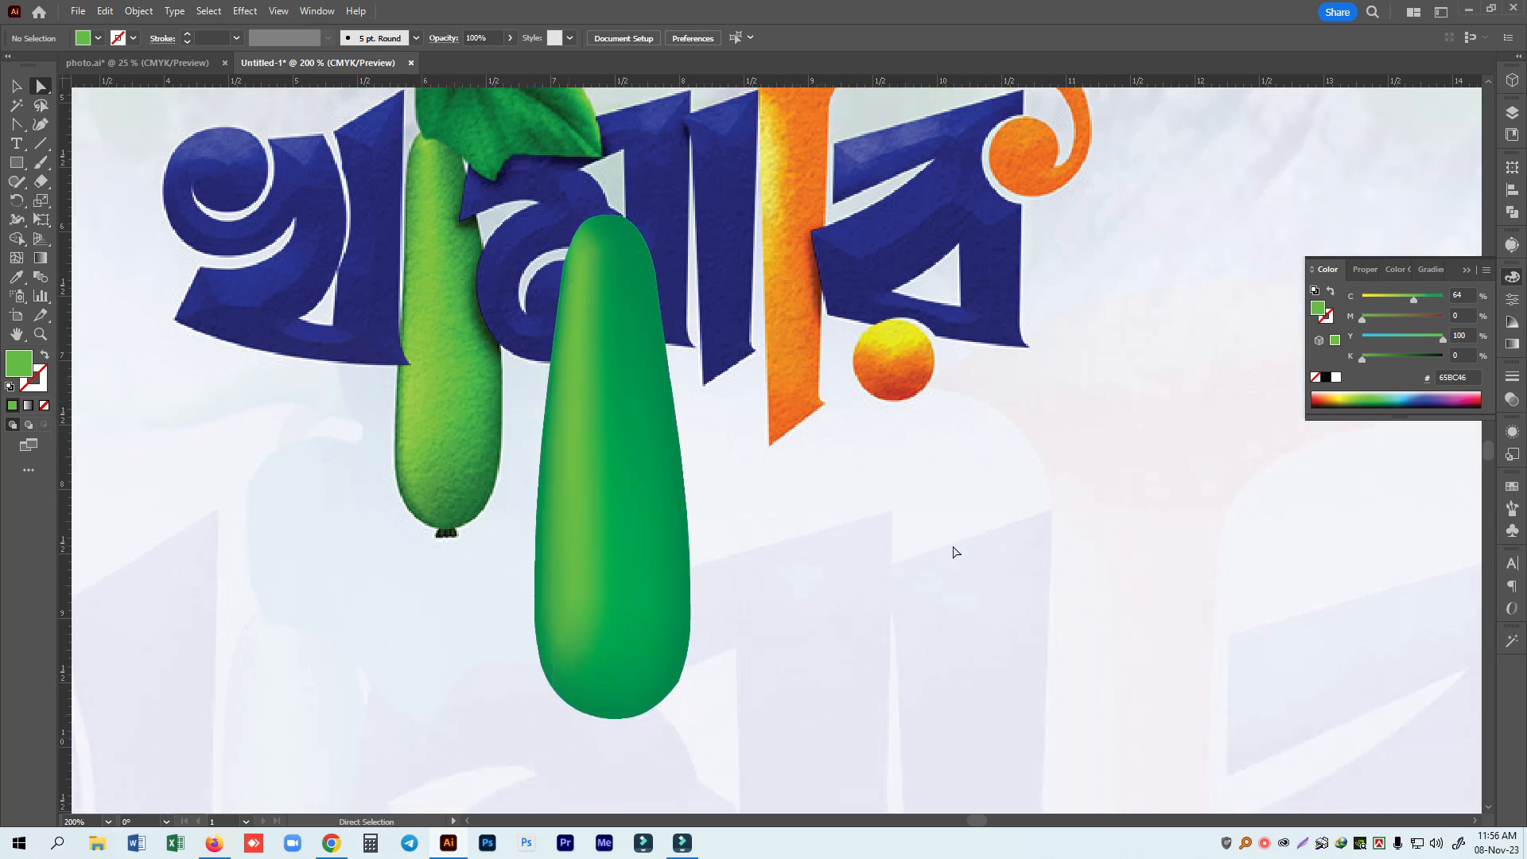
scroll(907, 548, up, 3)
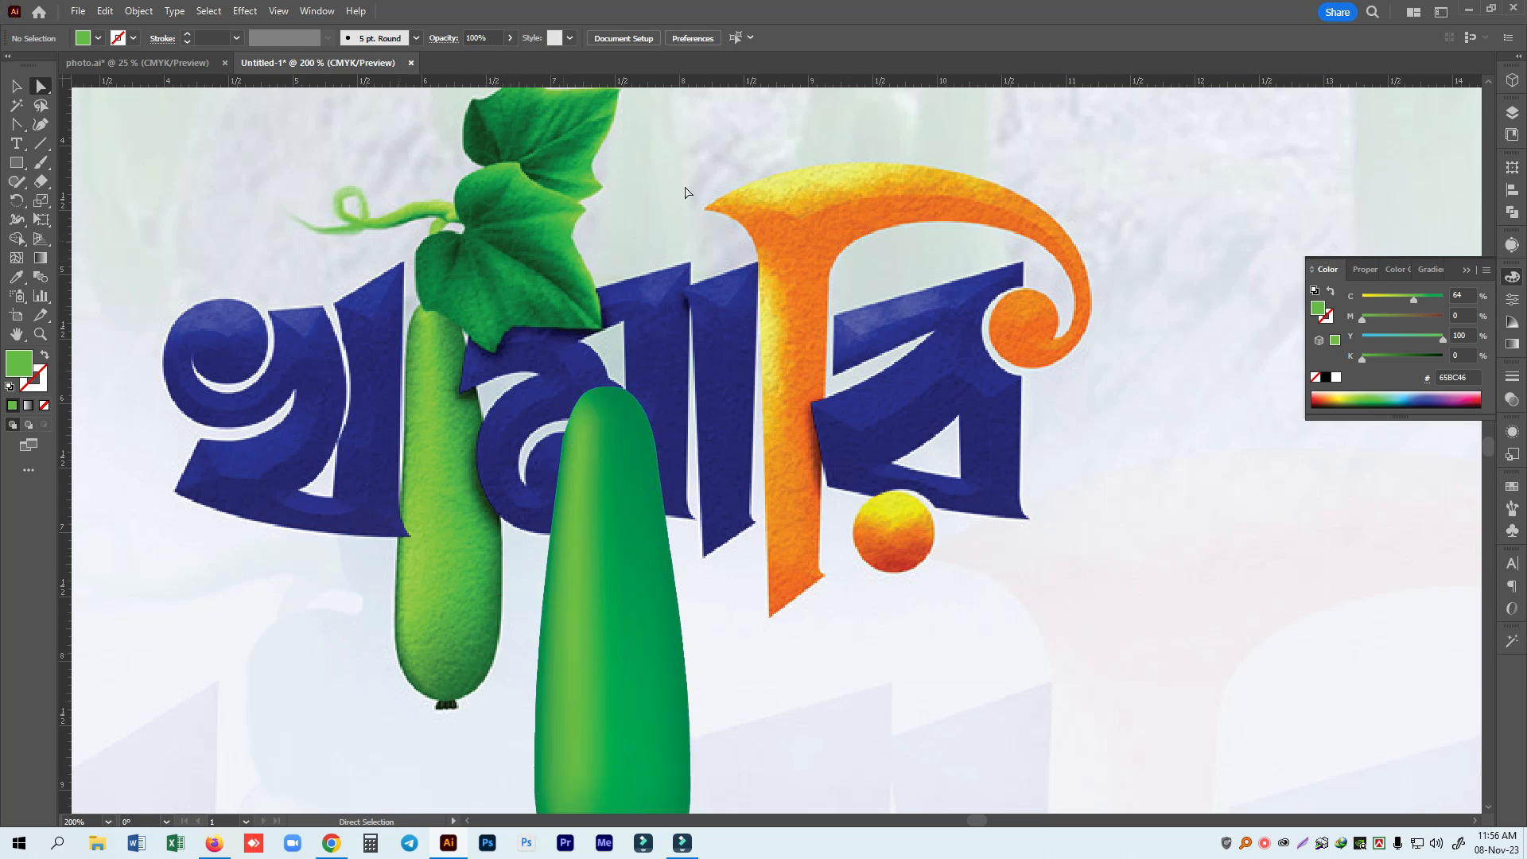
scroll(692, 319, down, 4)
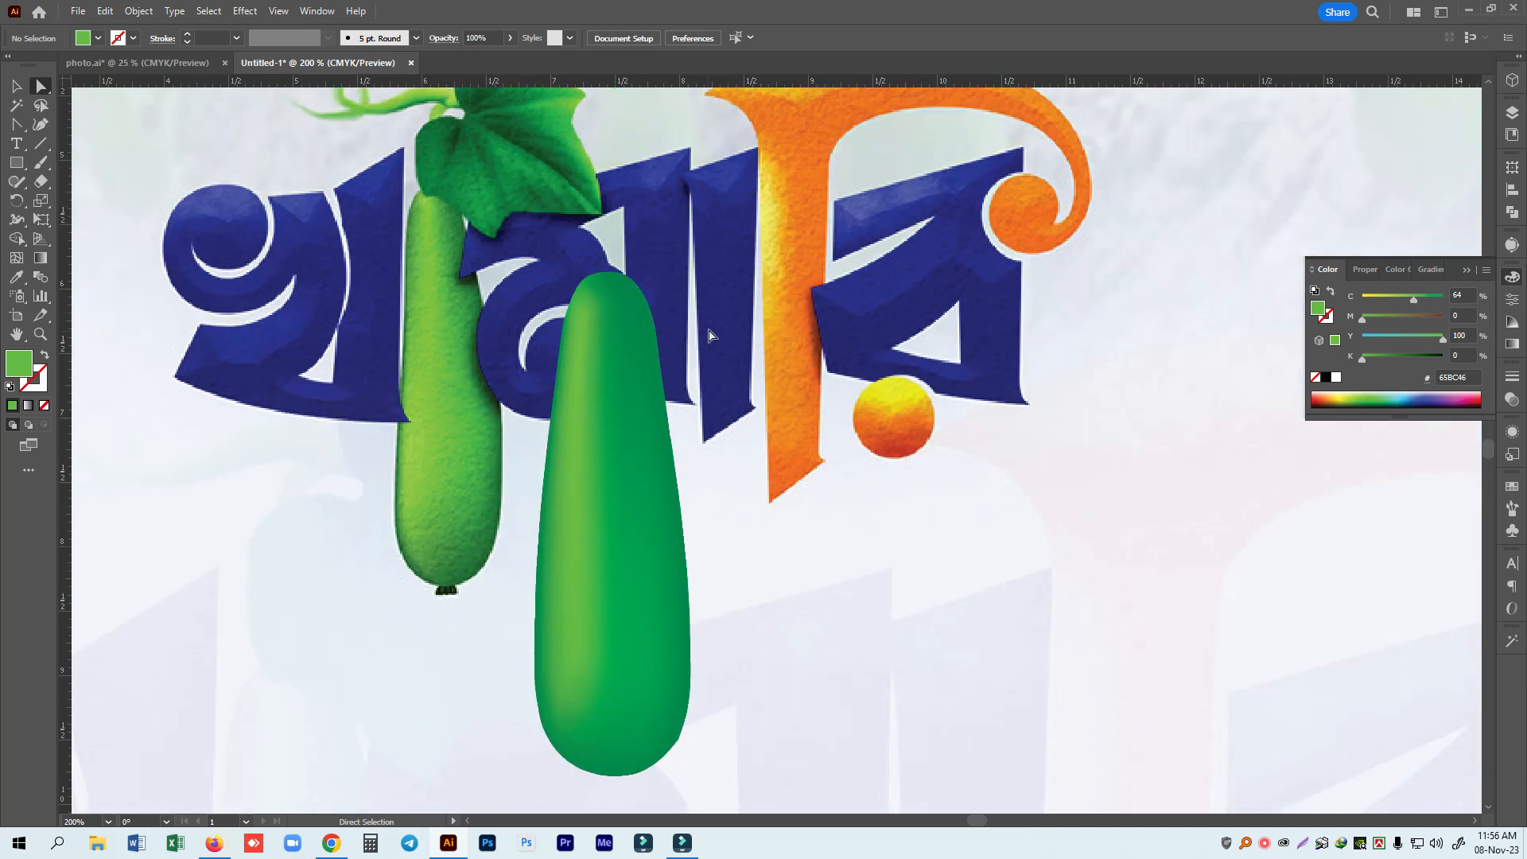
Switch to the web browser, search Google for leaf clipart in a new tab, and browse the results.
click(1469, 9)
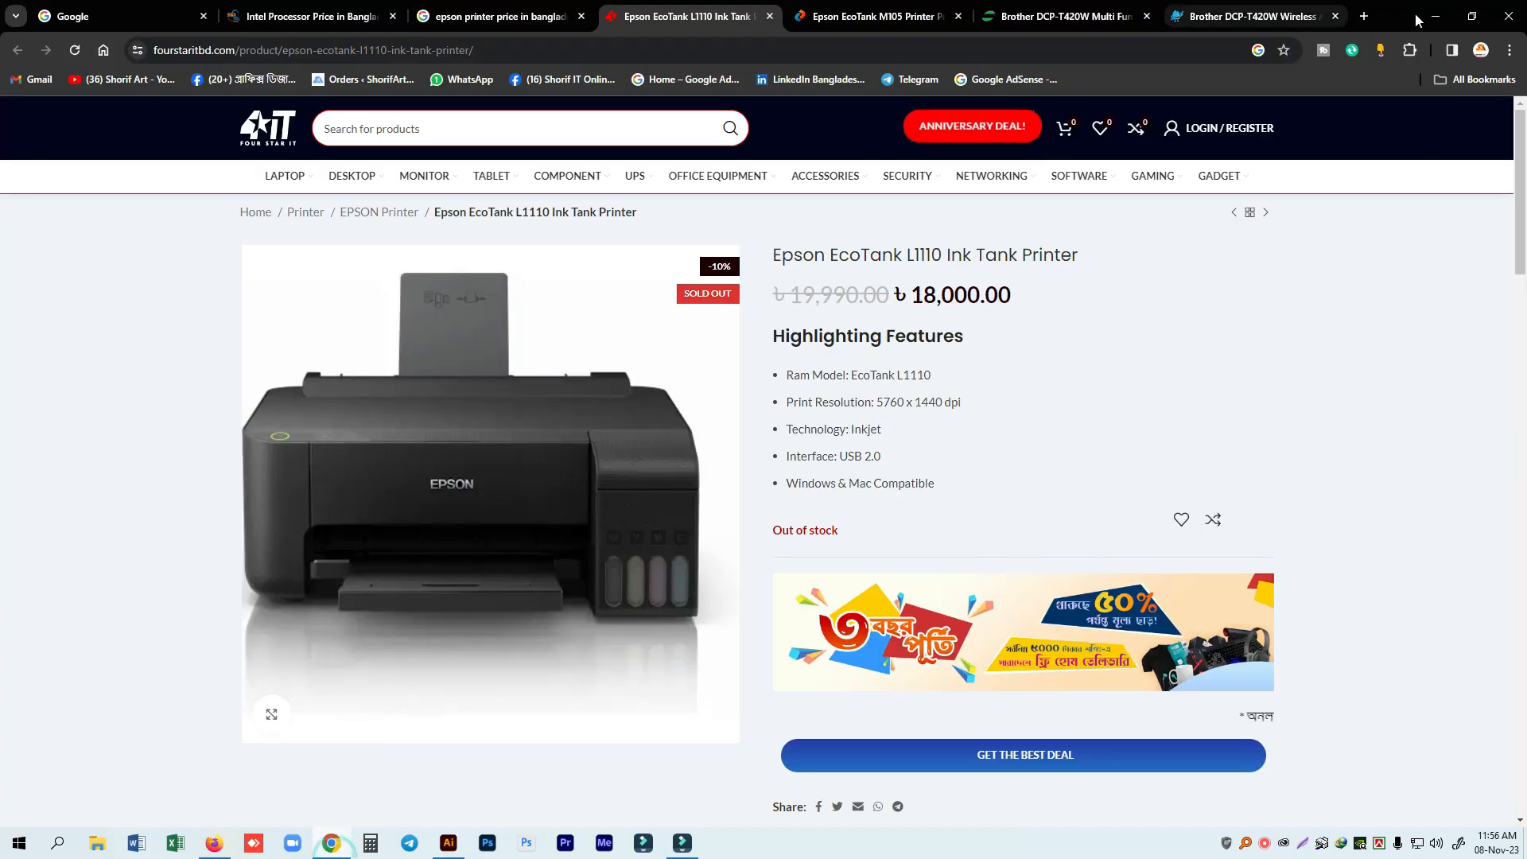
click(1363, 16)
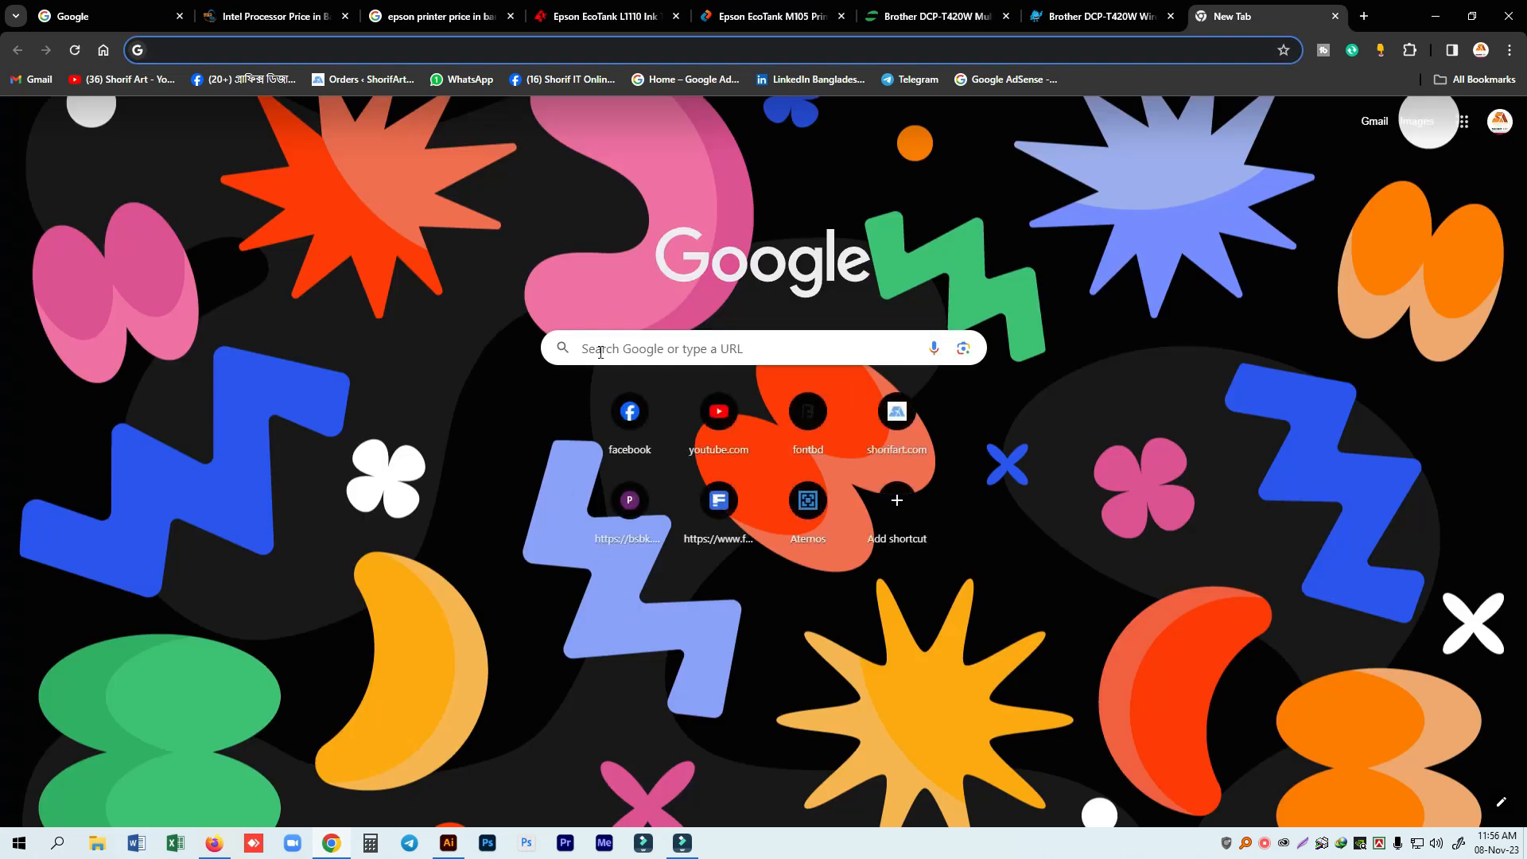
click(602, 351)
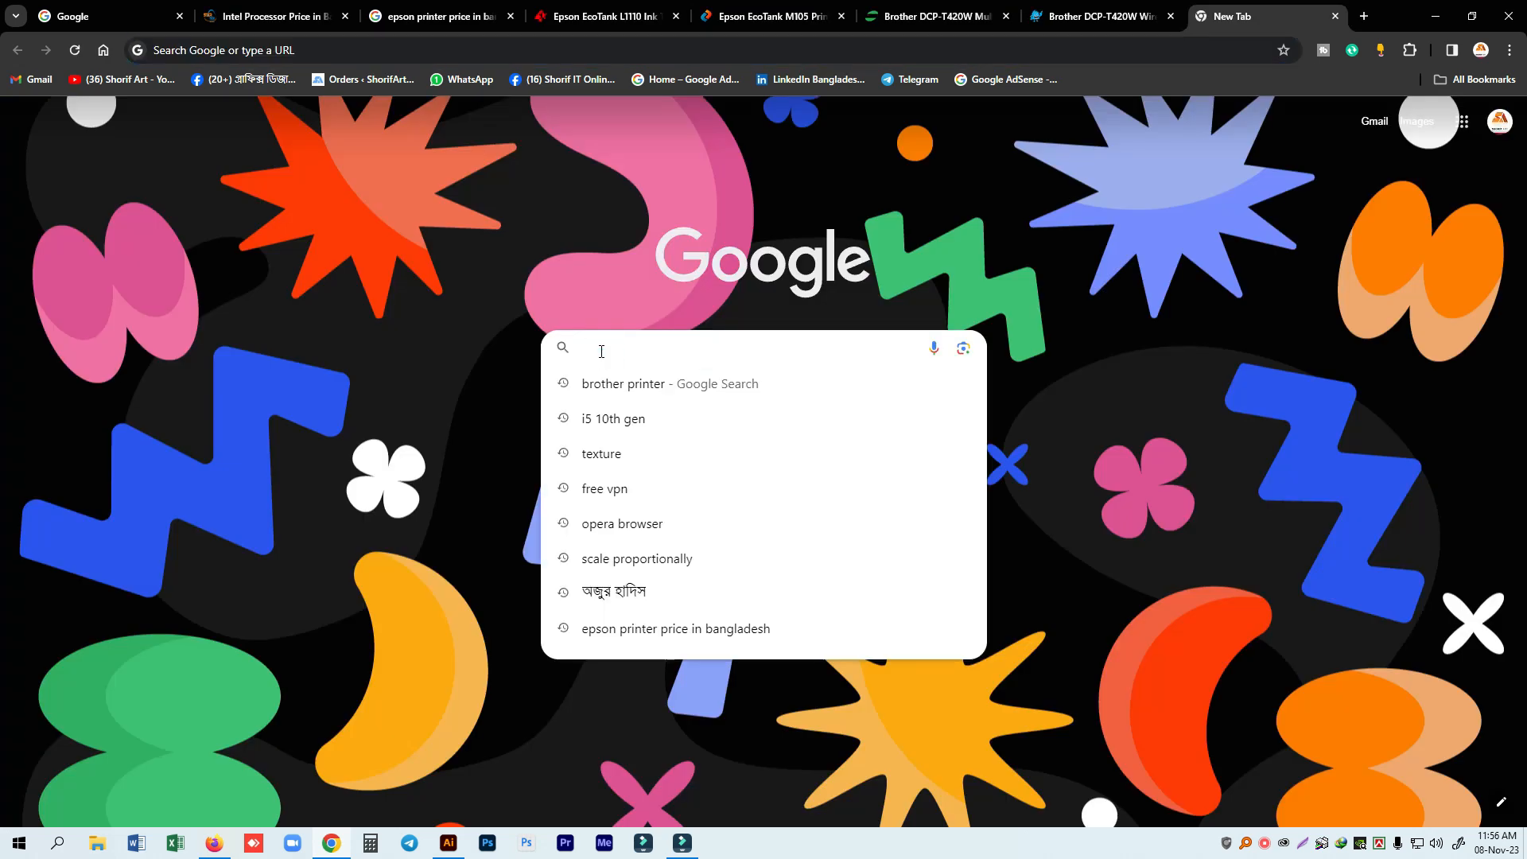
text(leaf)
key(Return)
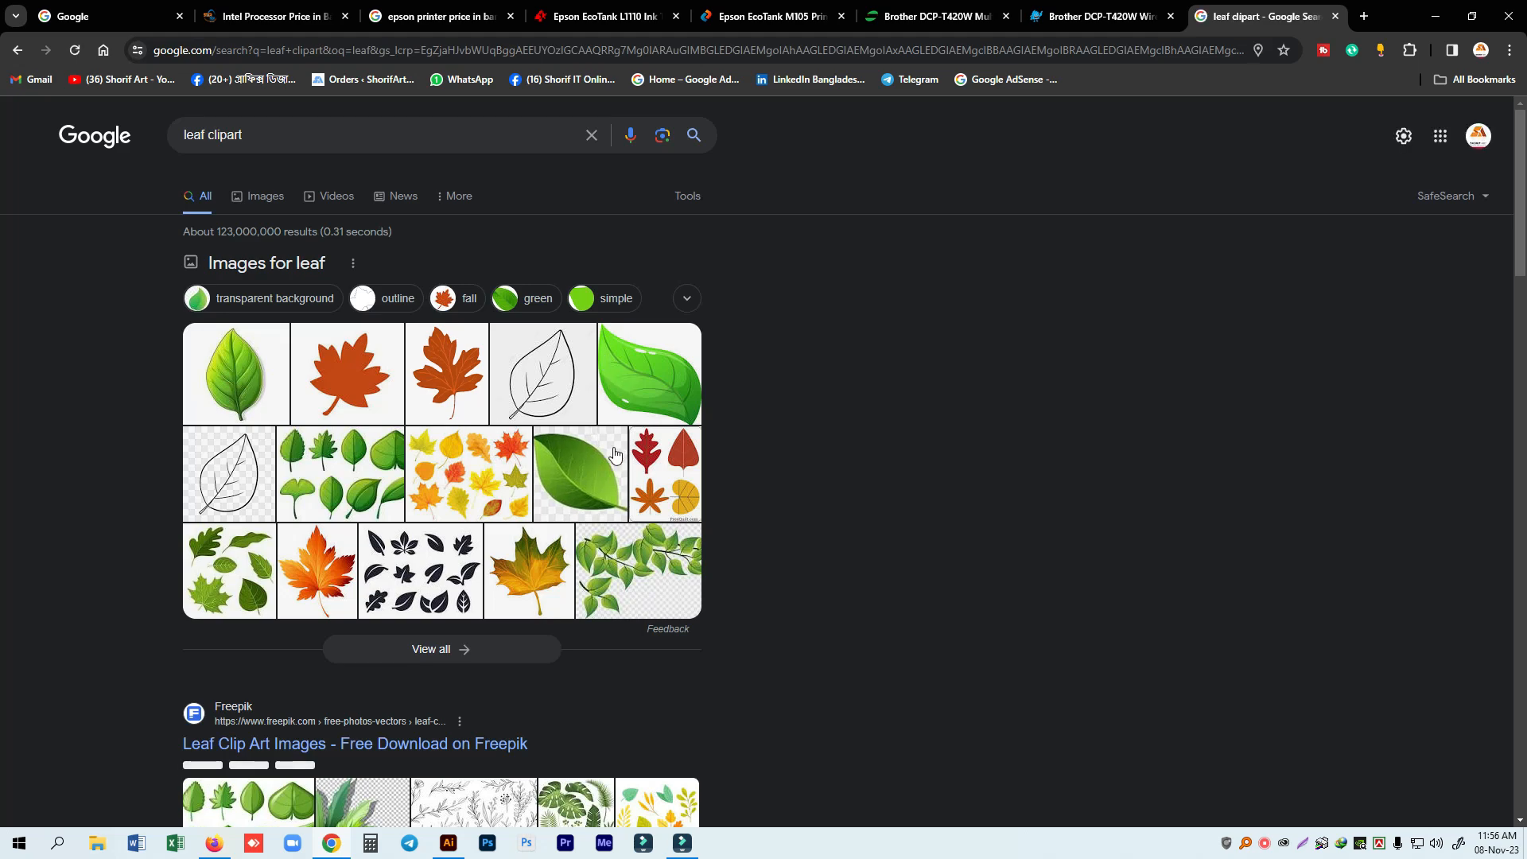
scroll(615, 454, down, 3)
scroll(598, 496, down, 5)
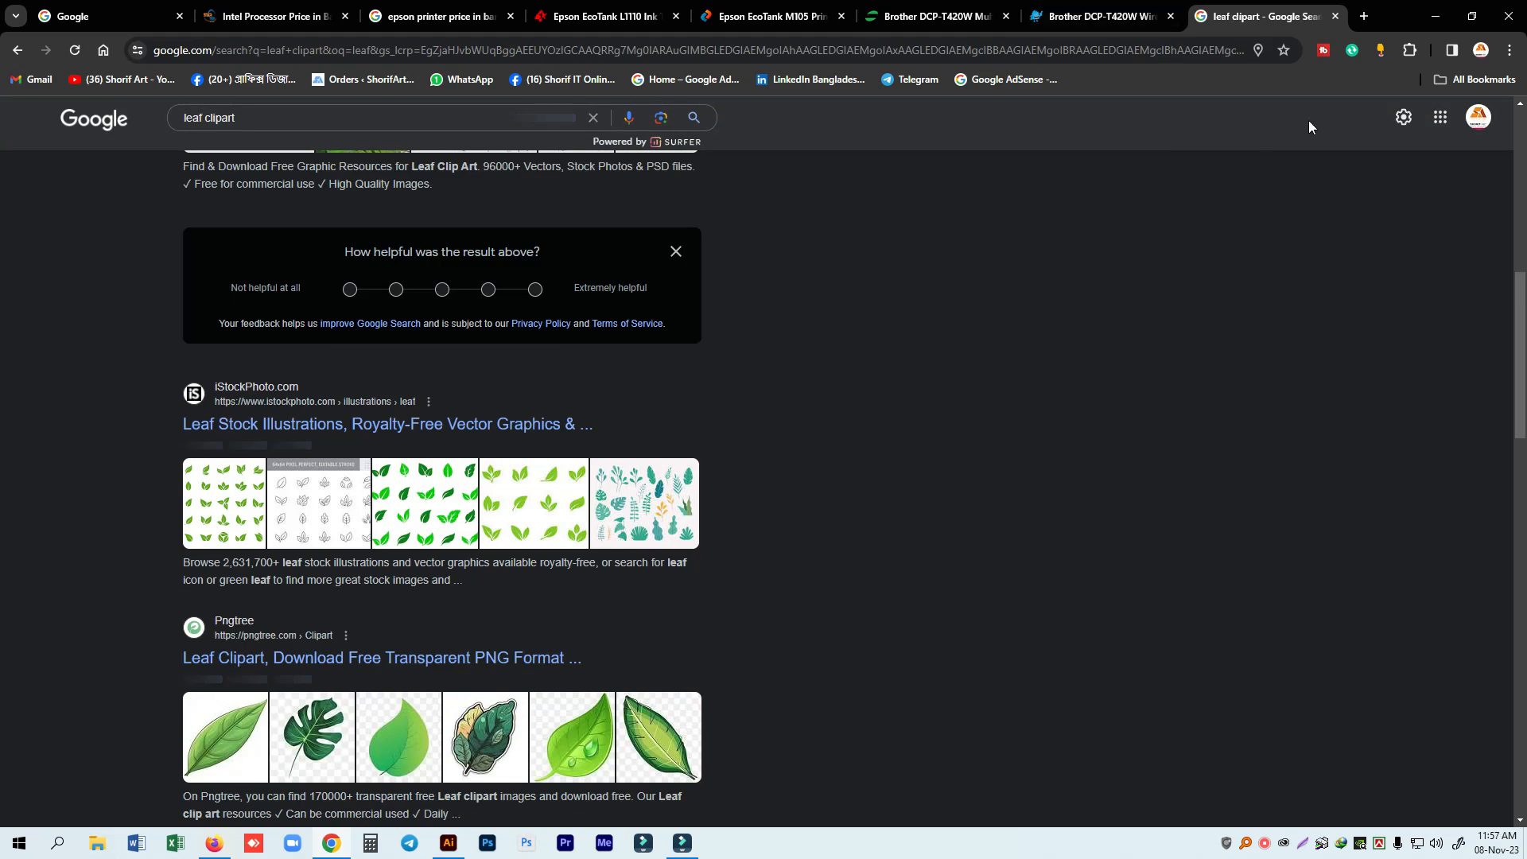
Open Google Translate in a new tab and set it to translate from Bengali to English.
click(1365, 16)
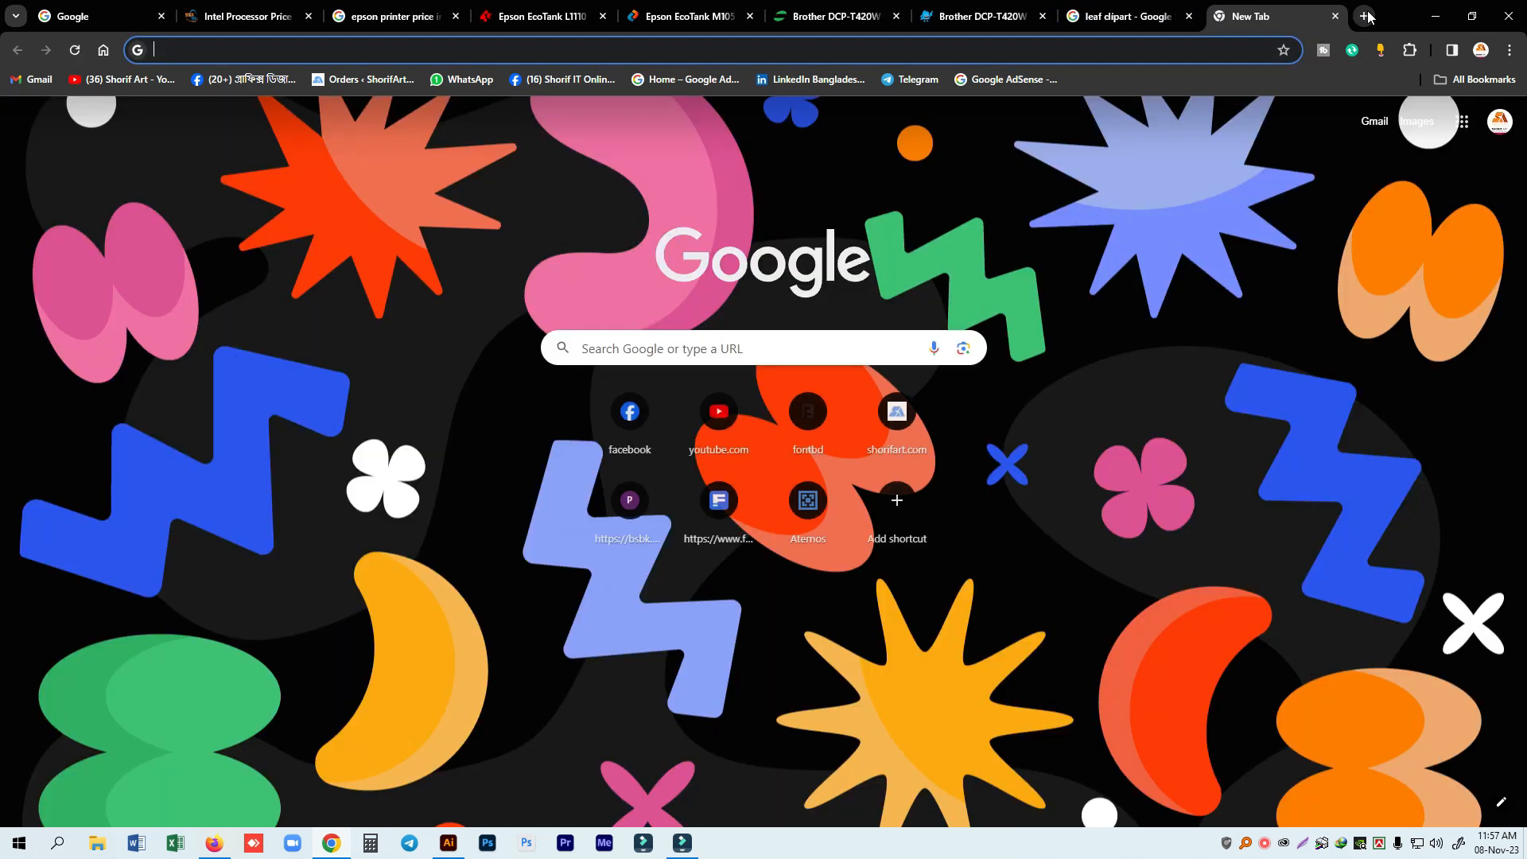
click(1462, 121)
click(1456, 374)
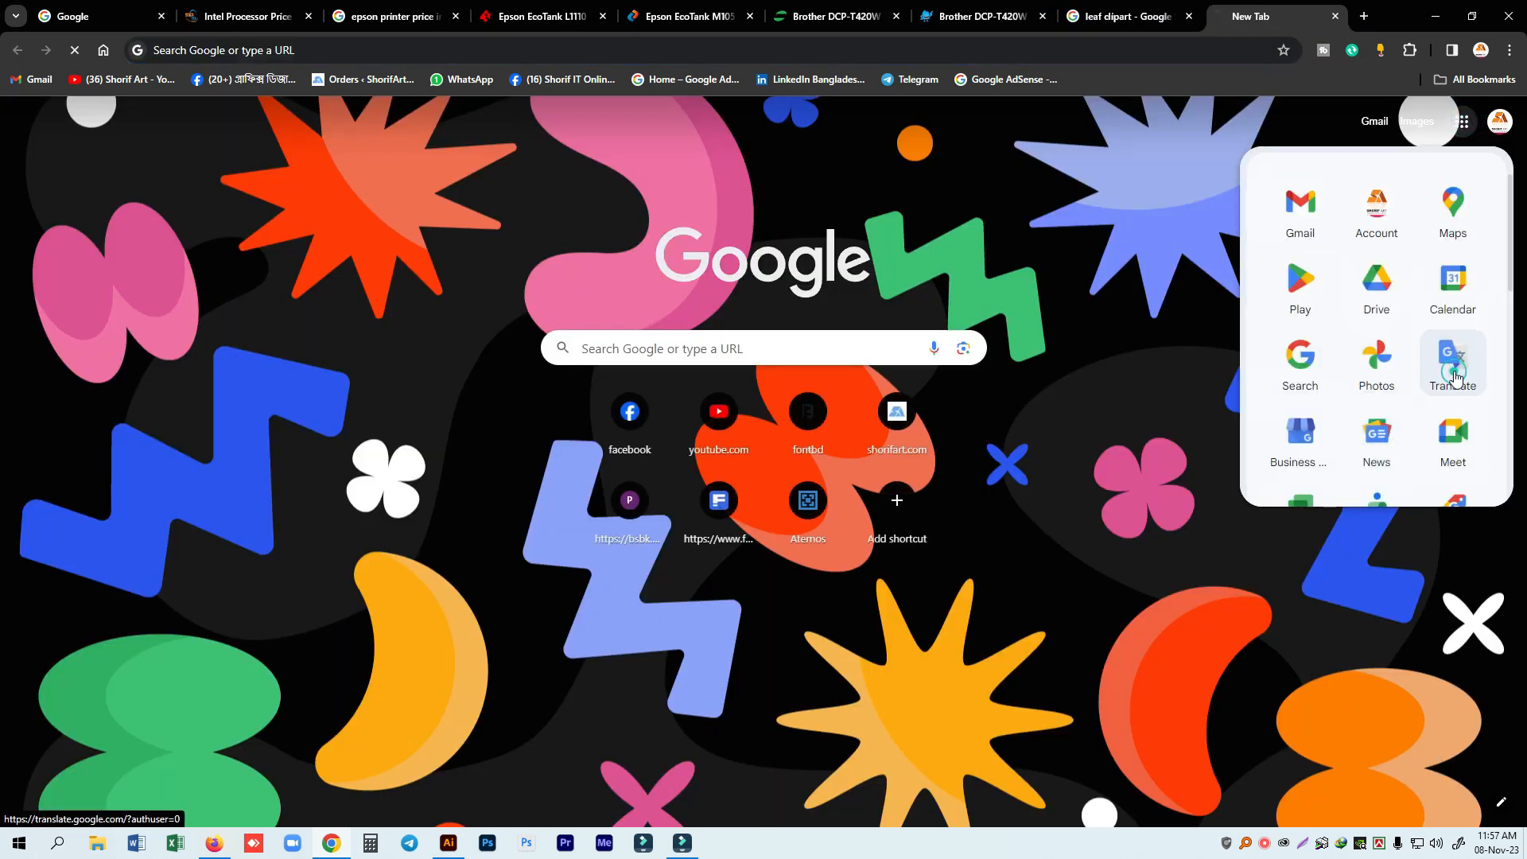
click(348, 278)
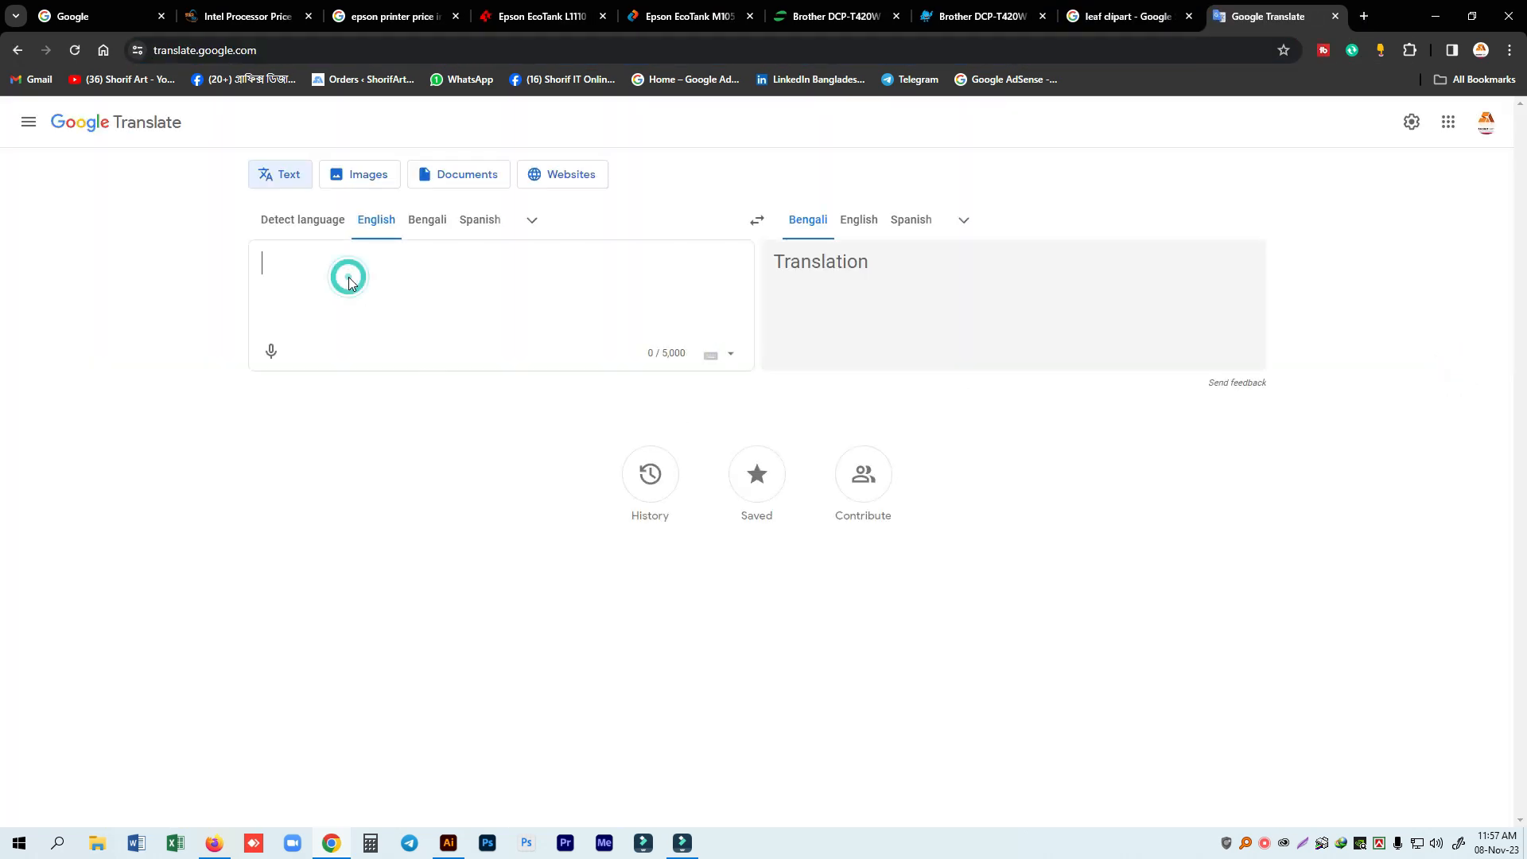
click(427, 219)
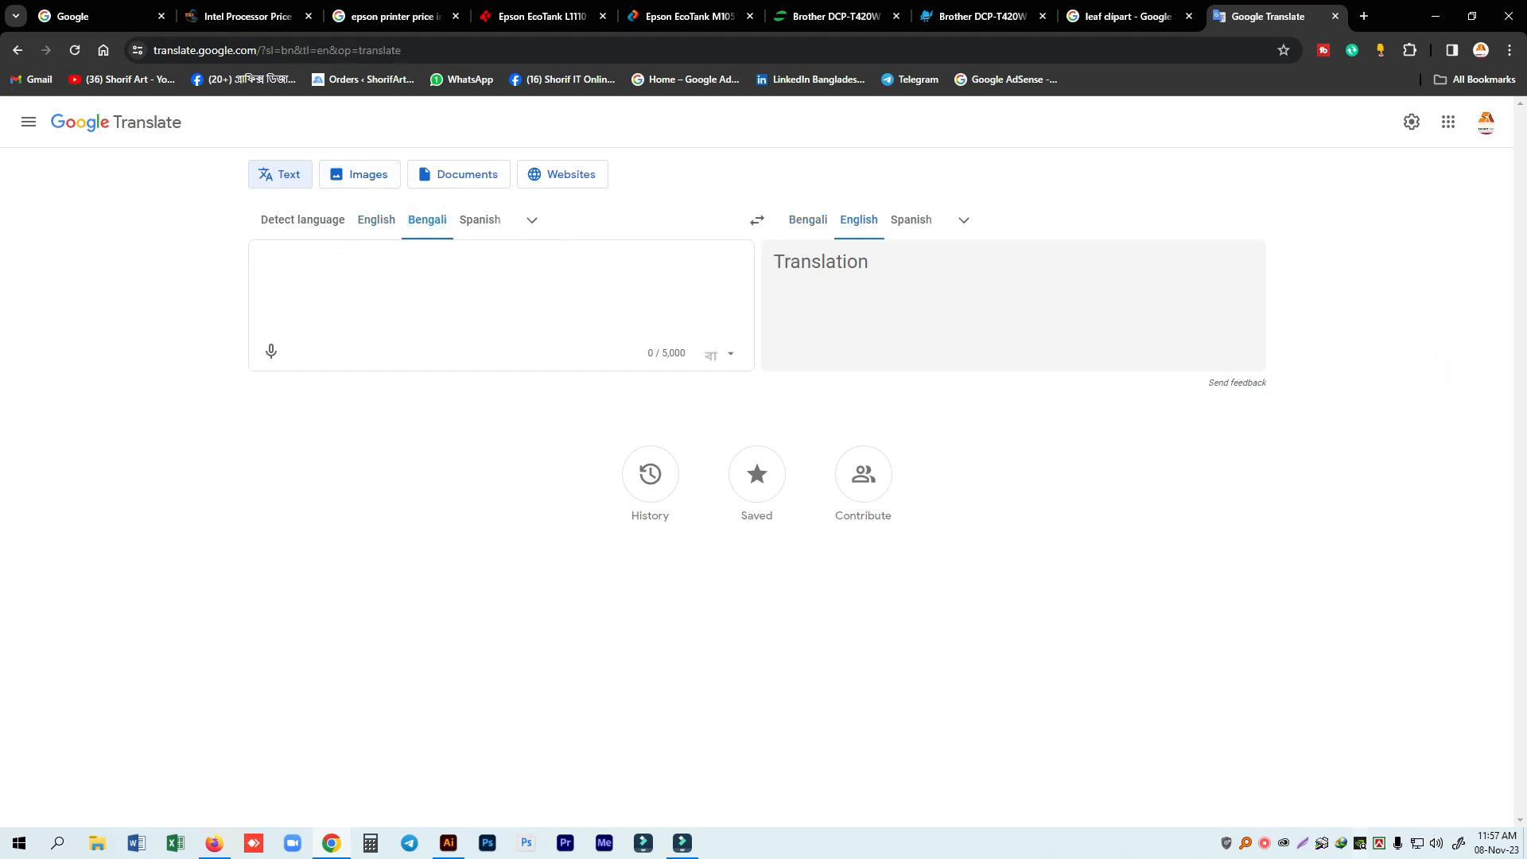
click(1266, 846)
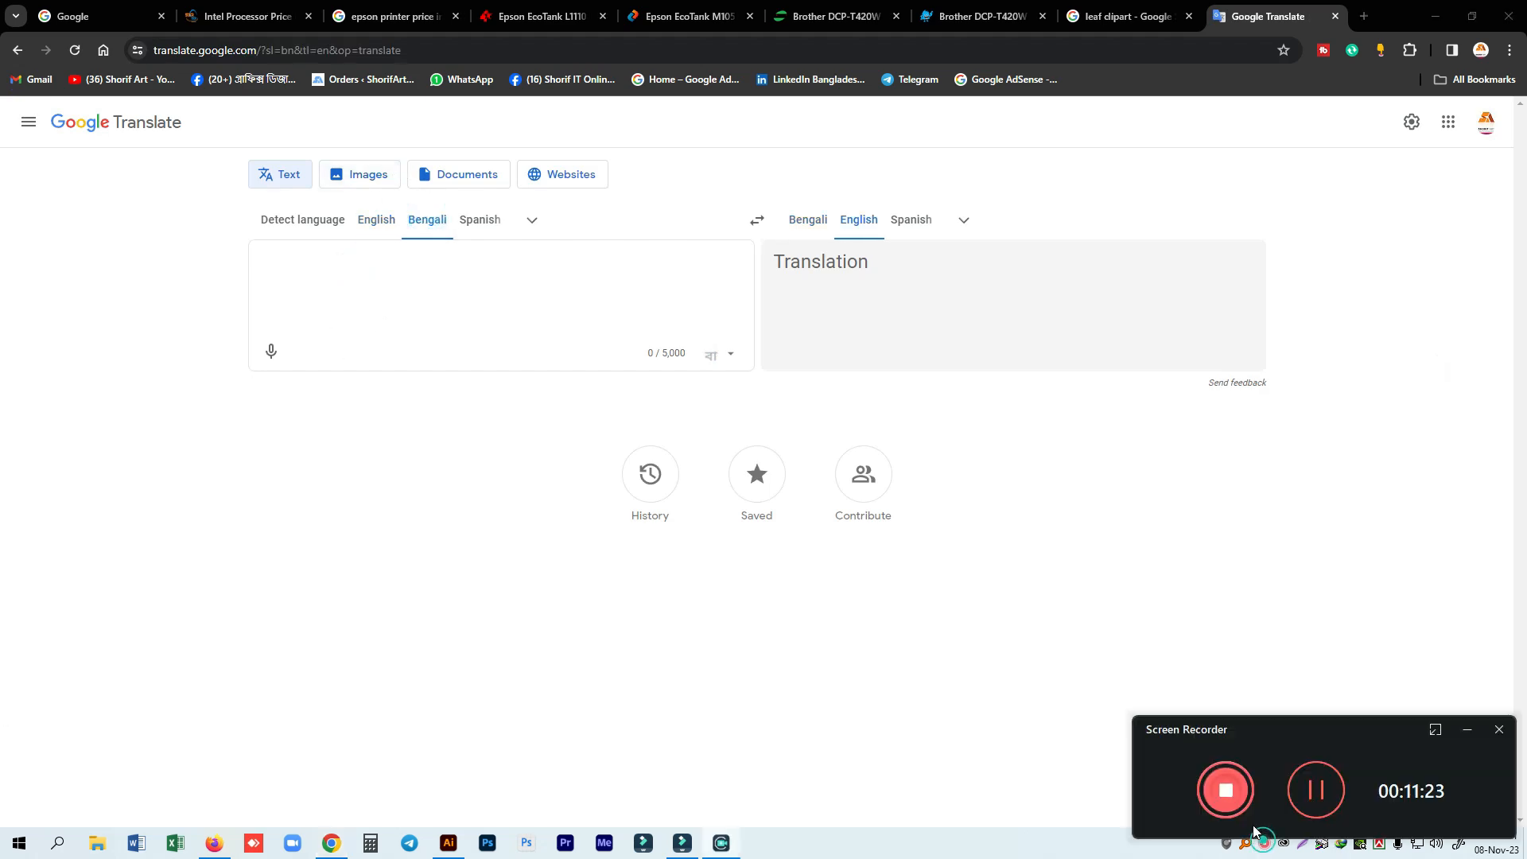
click(1311, 794)
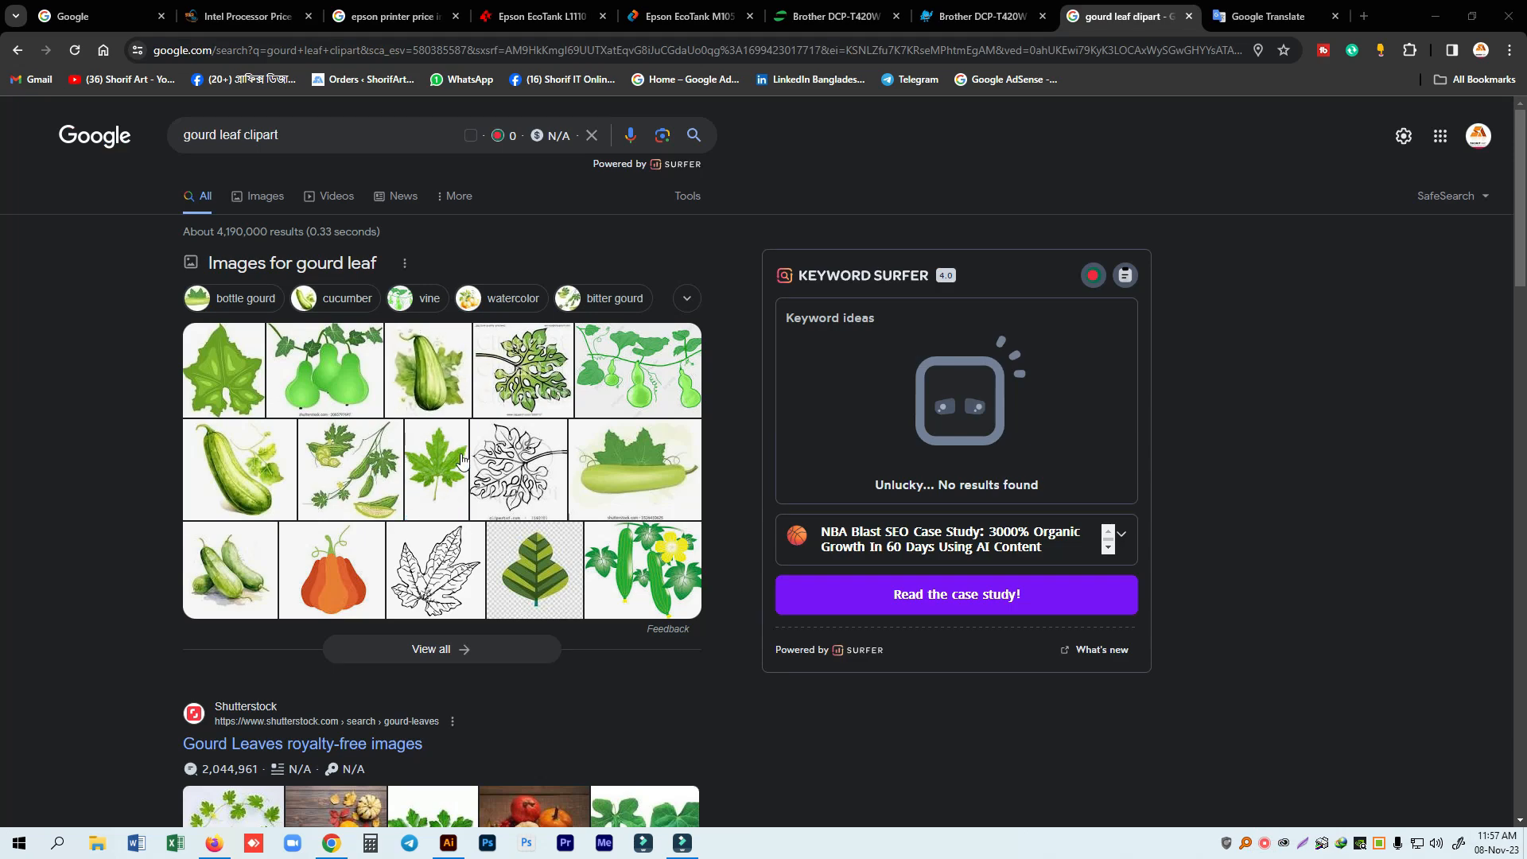
Show the image results for gourd leaf clipart and preview the green gourd leaf photo from 123RF.
scroll(429, 446, down, 3)
scroll(485, 450, up, 3)
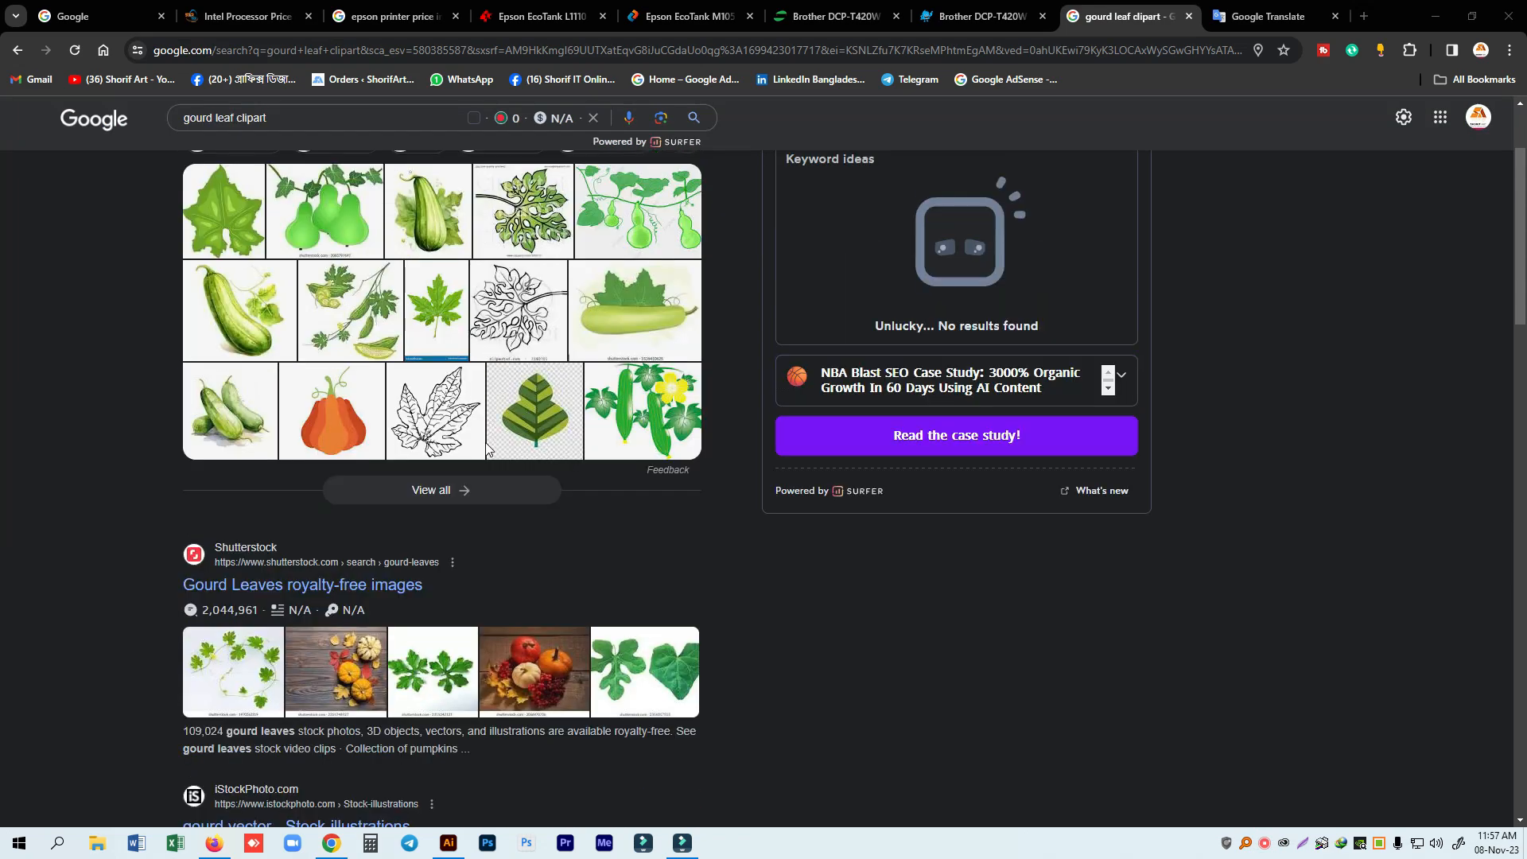
click(258, 197)
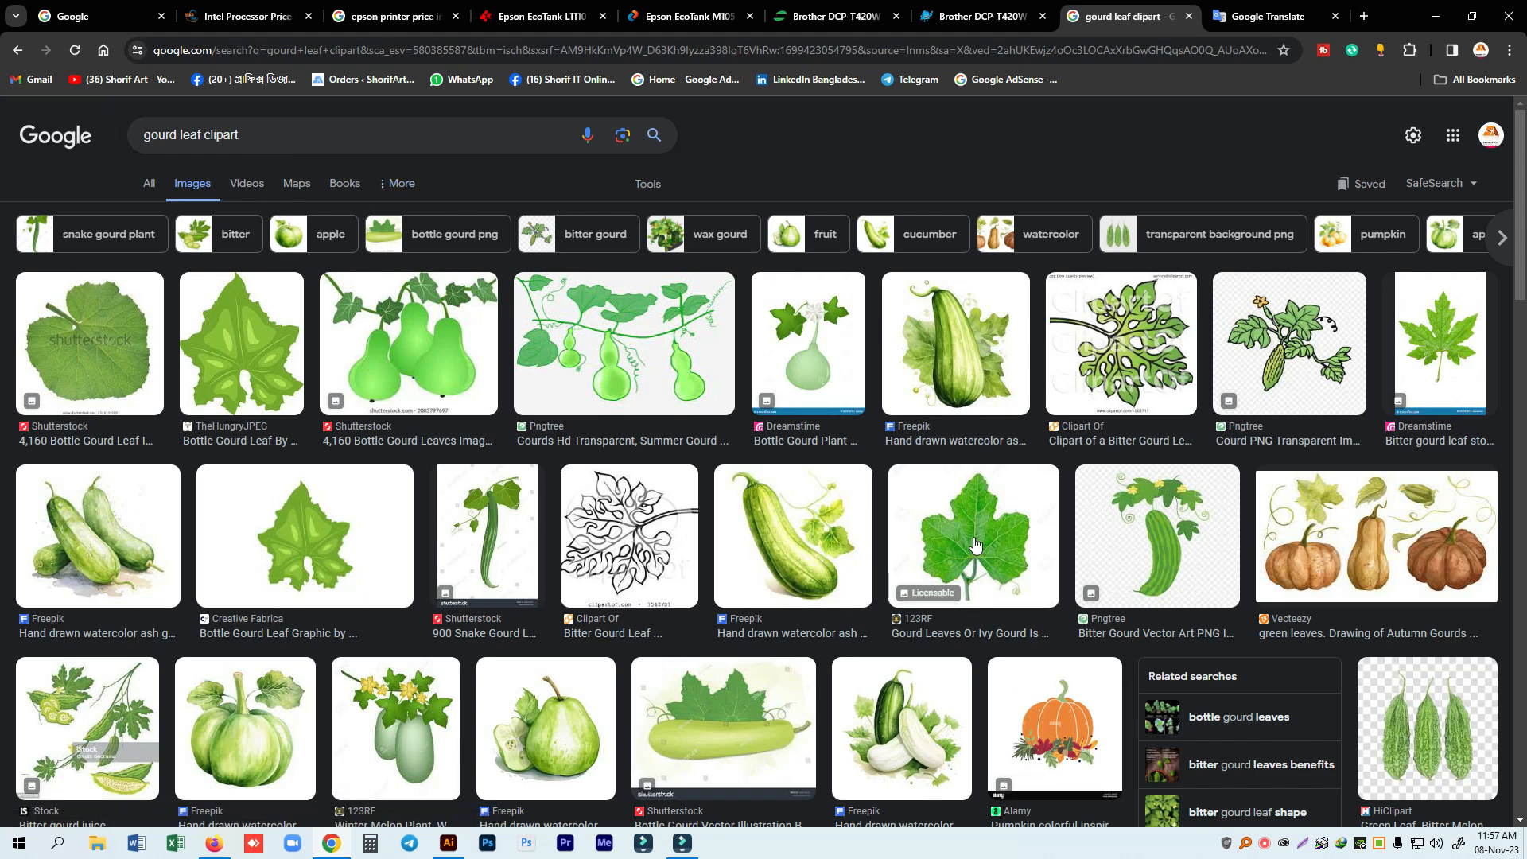
click(975, 545)
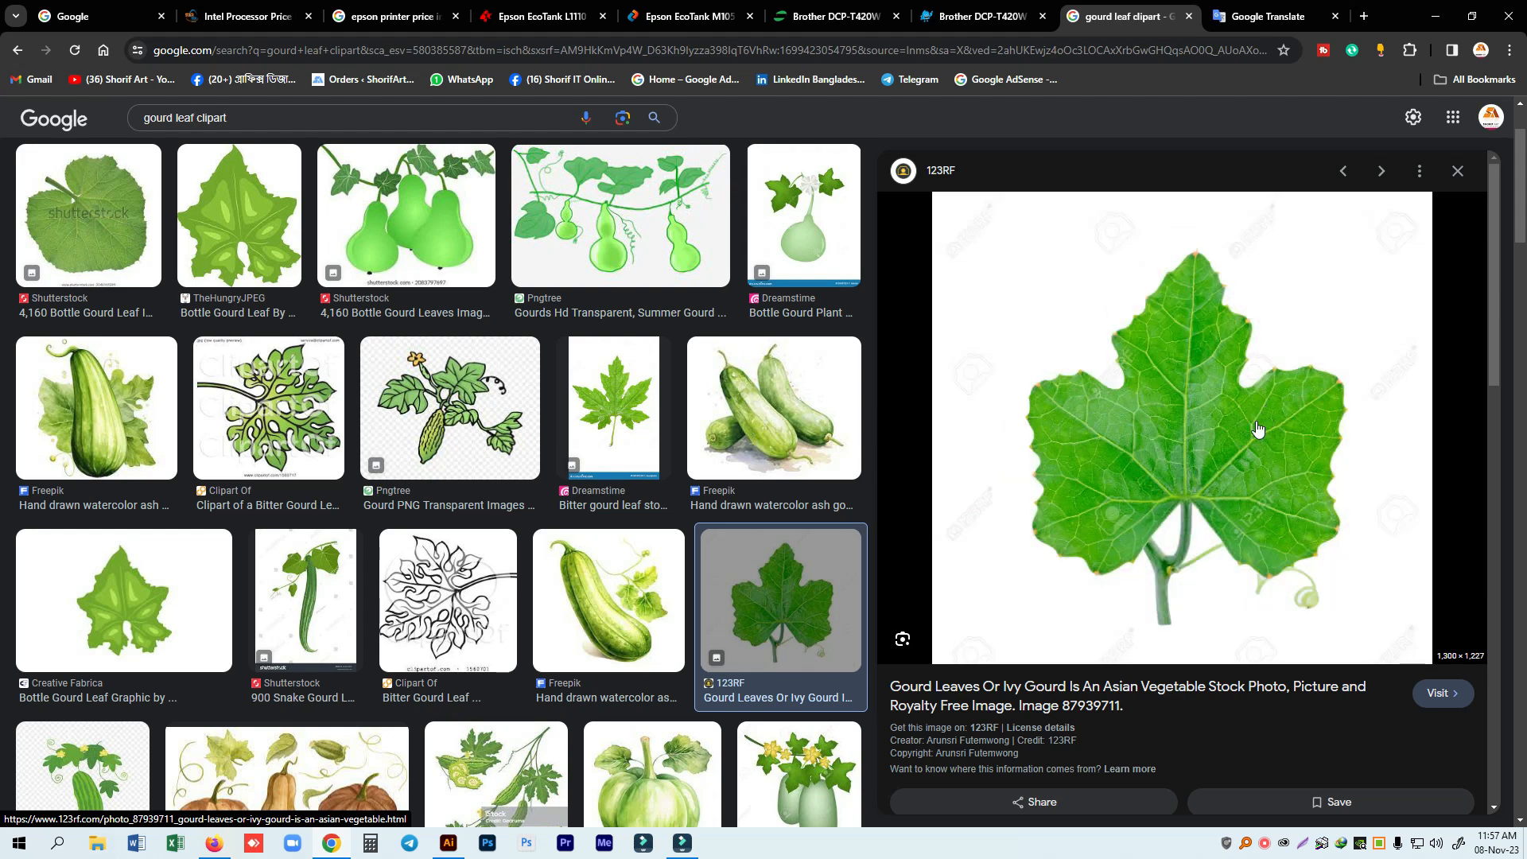
Open the related image of a green gourd leaf with water drops on white and copy it.
scroll(1125, 541, down, 5)
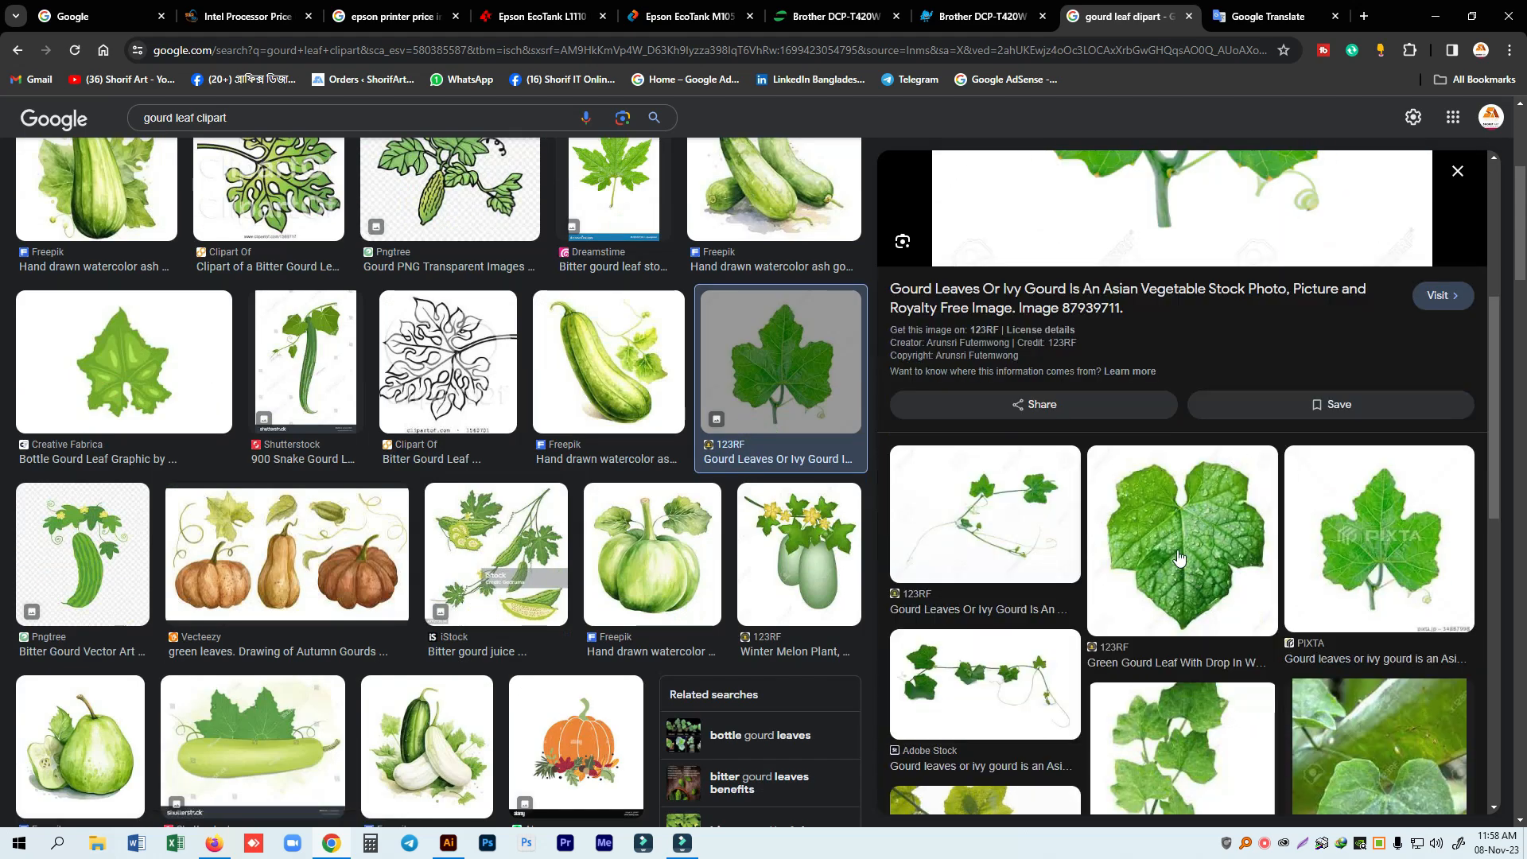
click(1180, 556)
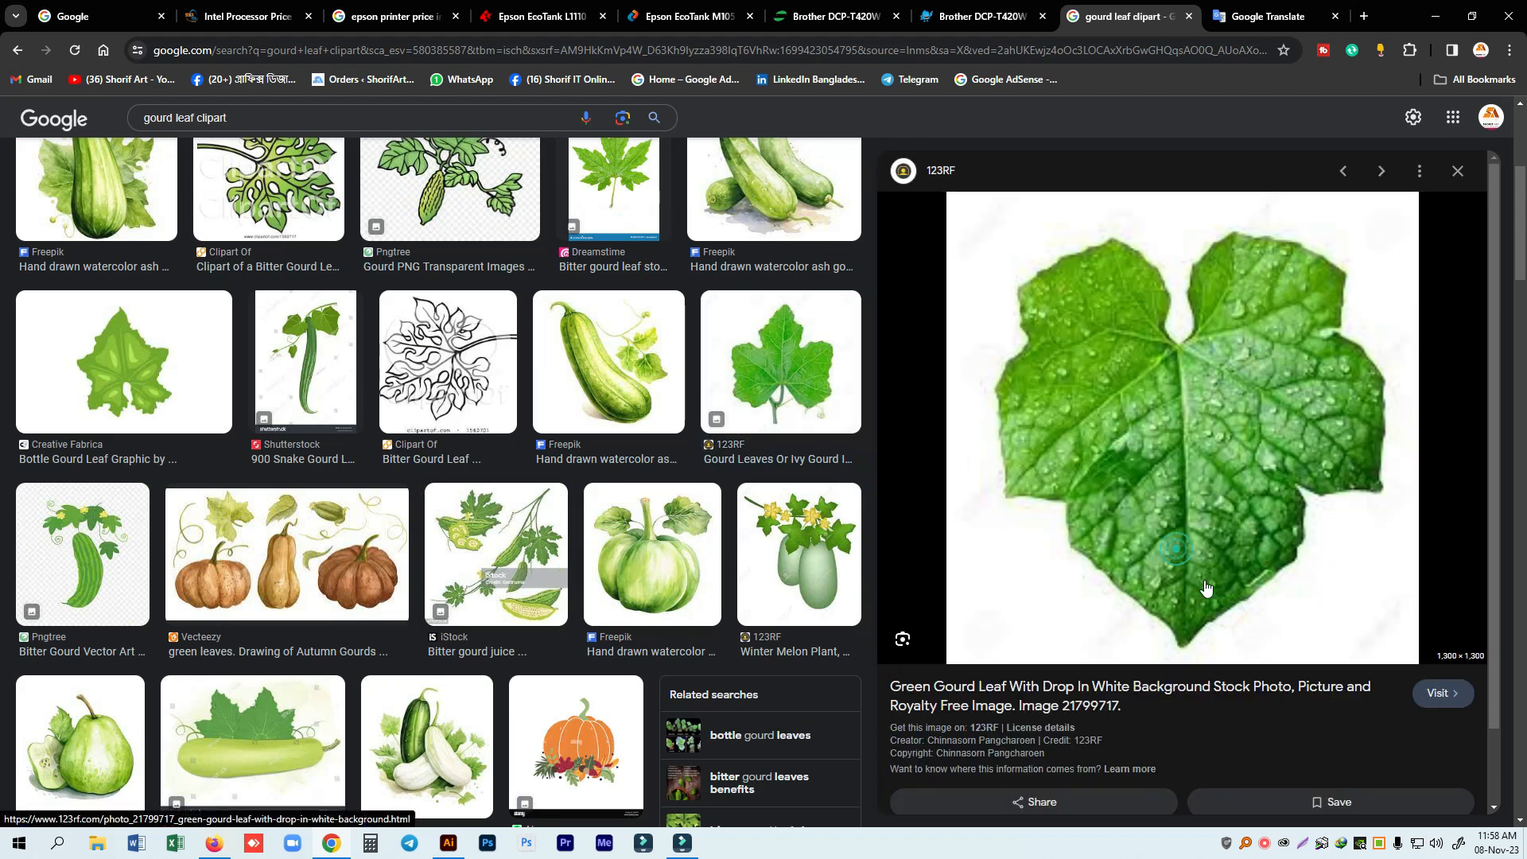
right_click(1175, 383)
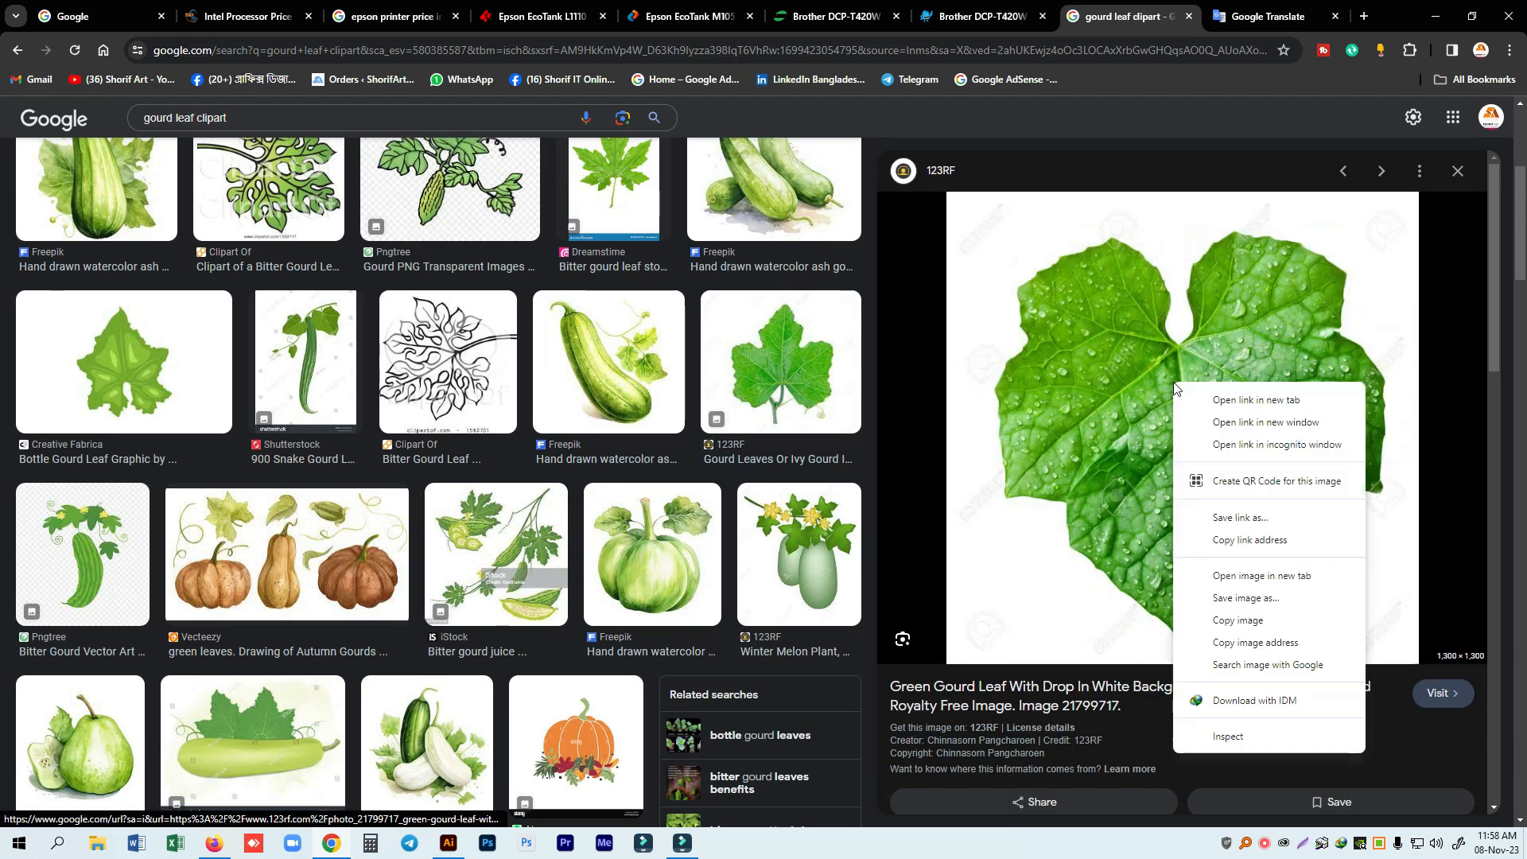
click(1221, 620)
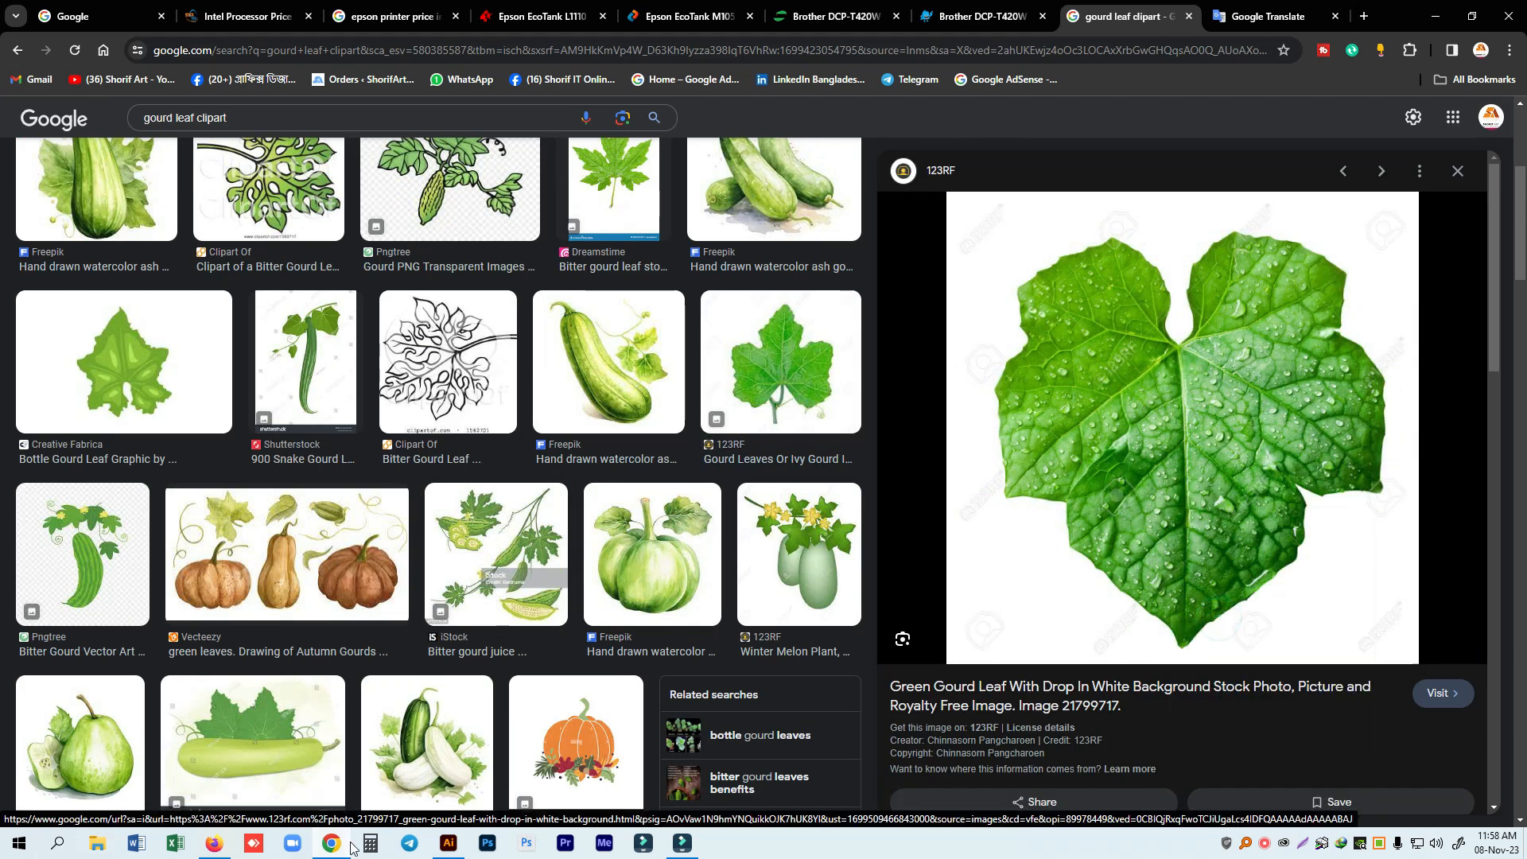
Switch to Illustrator, paste the copied gourd leaf photo into the lettering document and move it clear of the artboard.
click(446, 844)
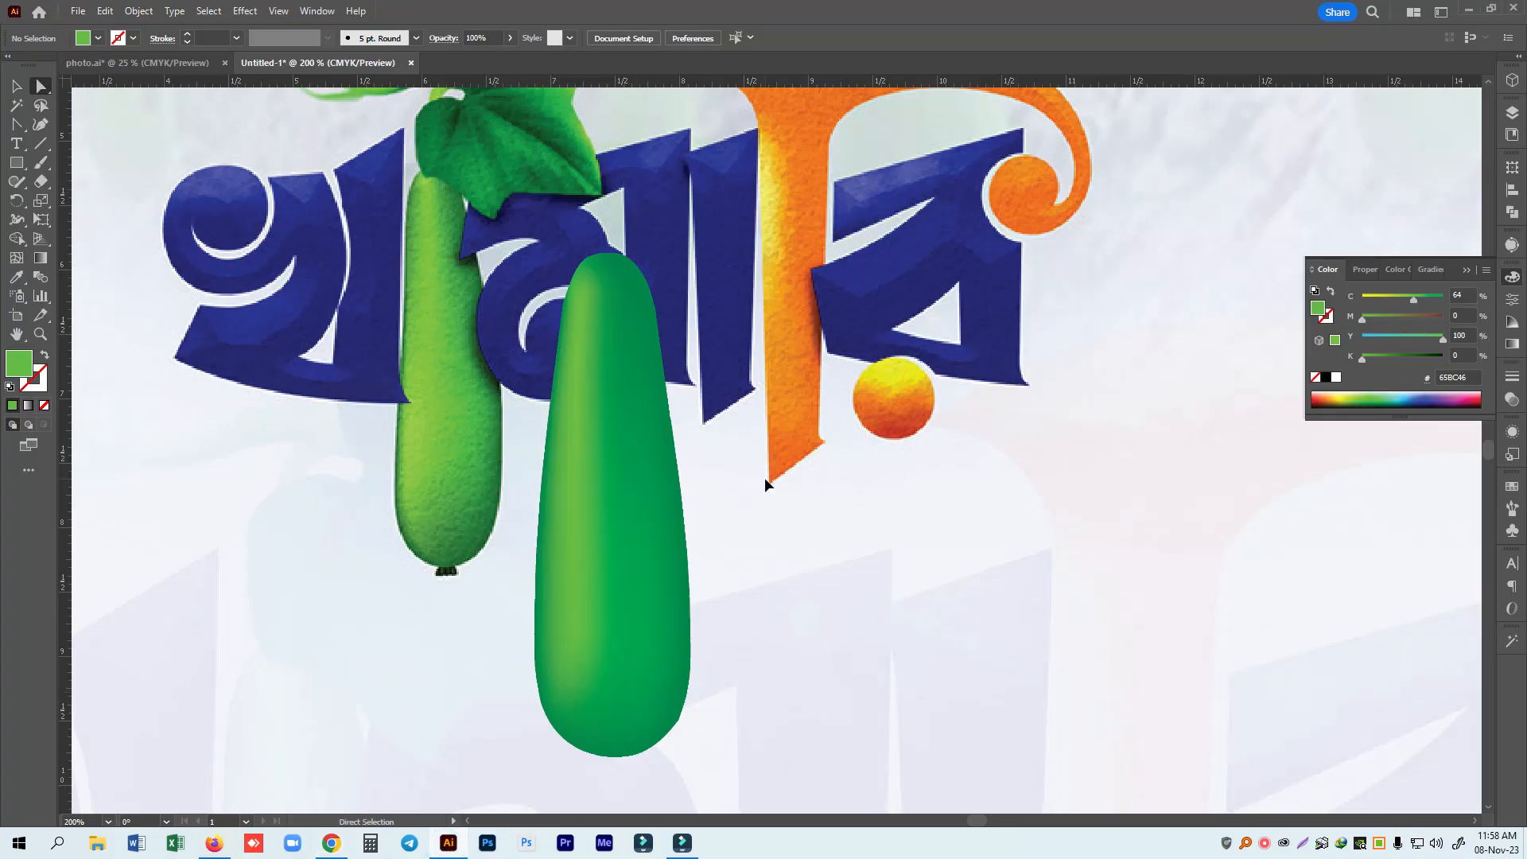
key(ctrl+v)
scroll(788, 463, down, 4)
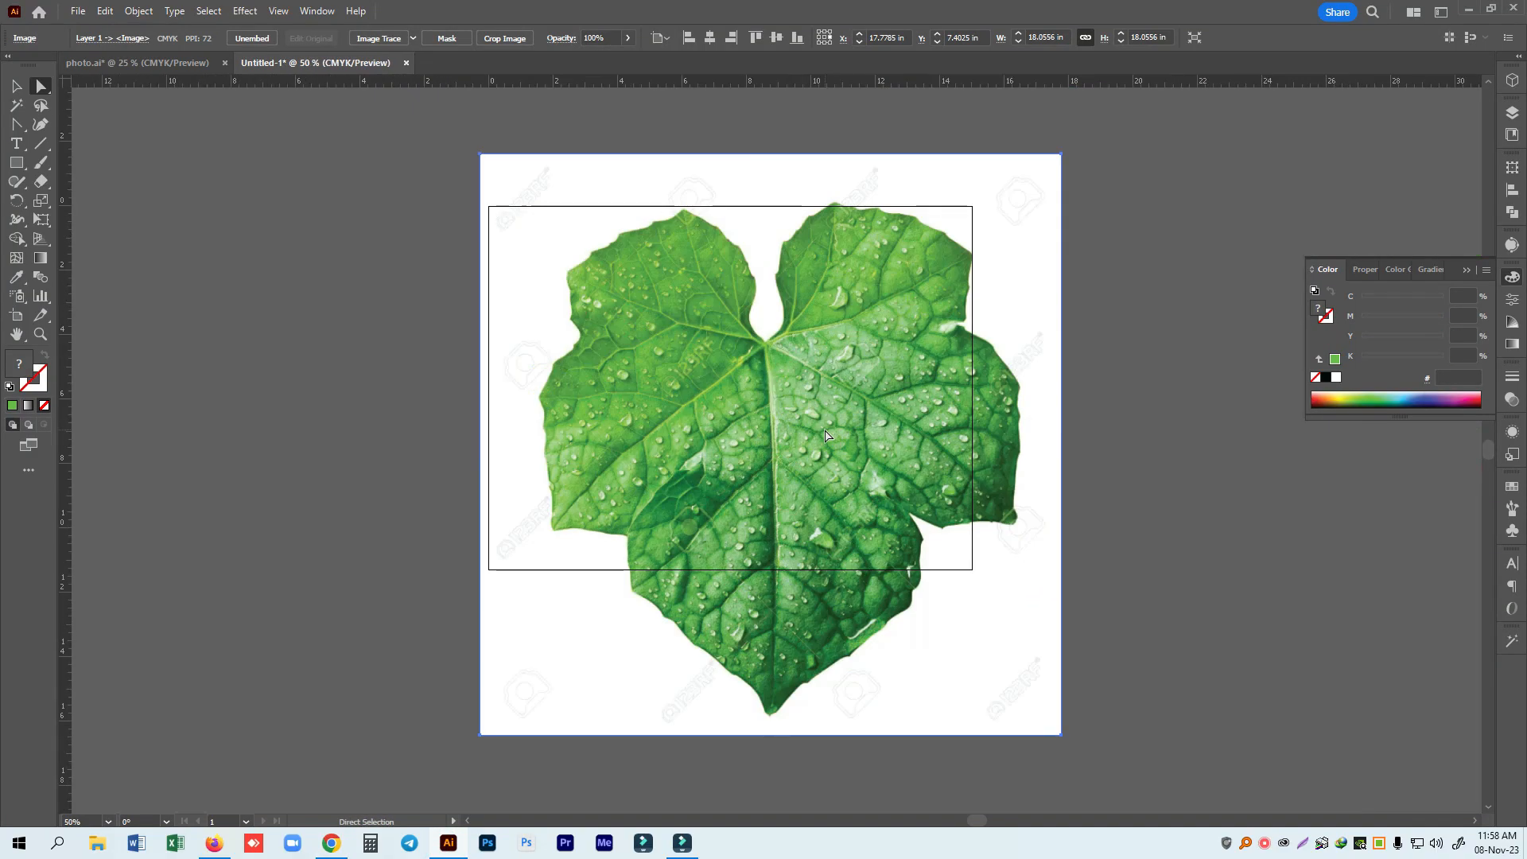
drag(647, 436, 82, 468)
click(17, 335)
drag(392, 443, 1012, 451)
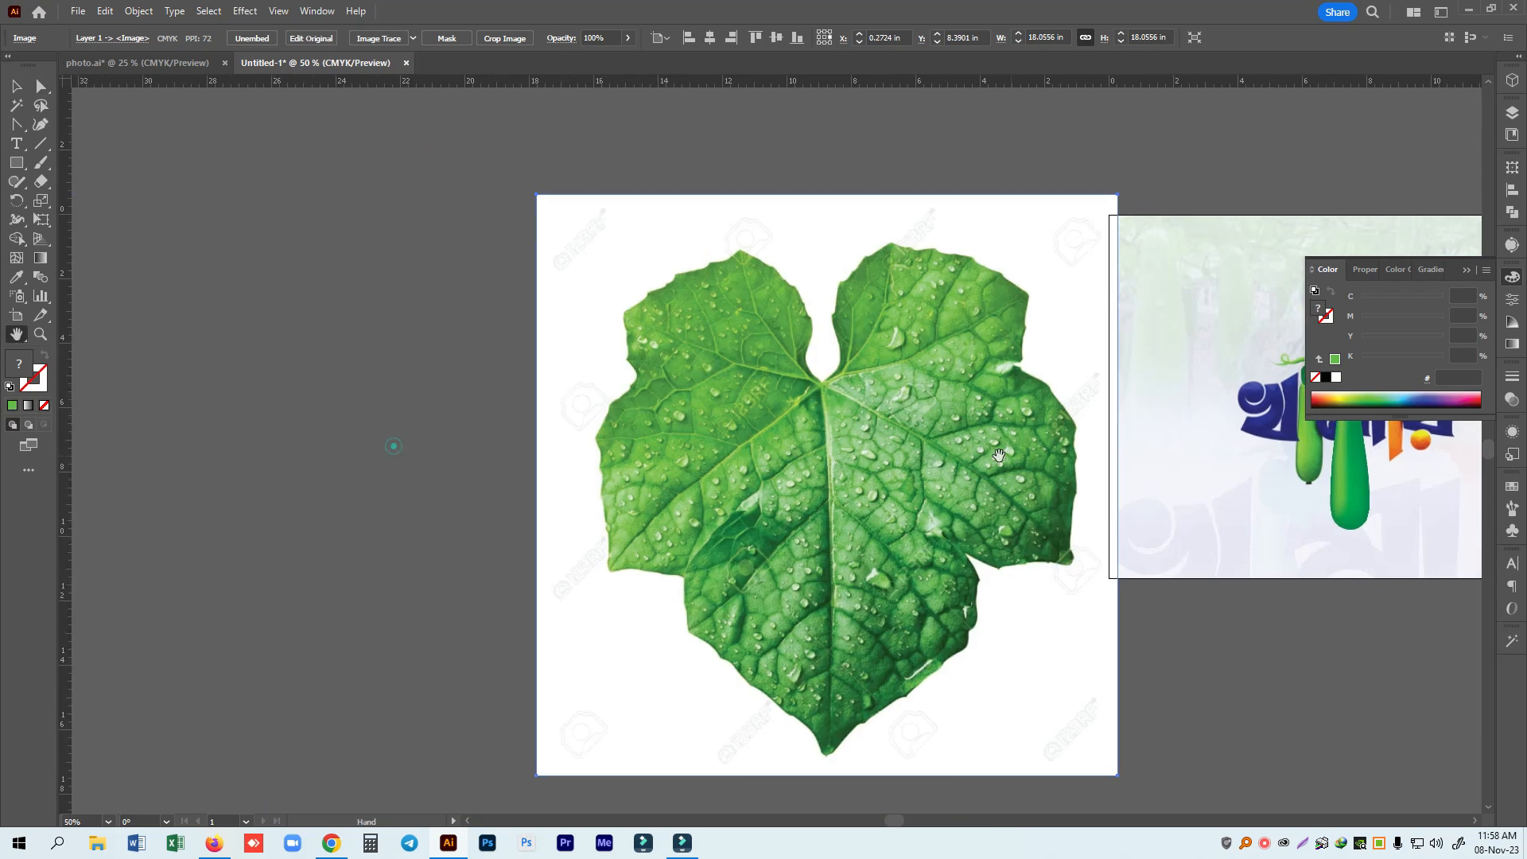
click(16, 87)
drag(861, 455, 522, 397)
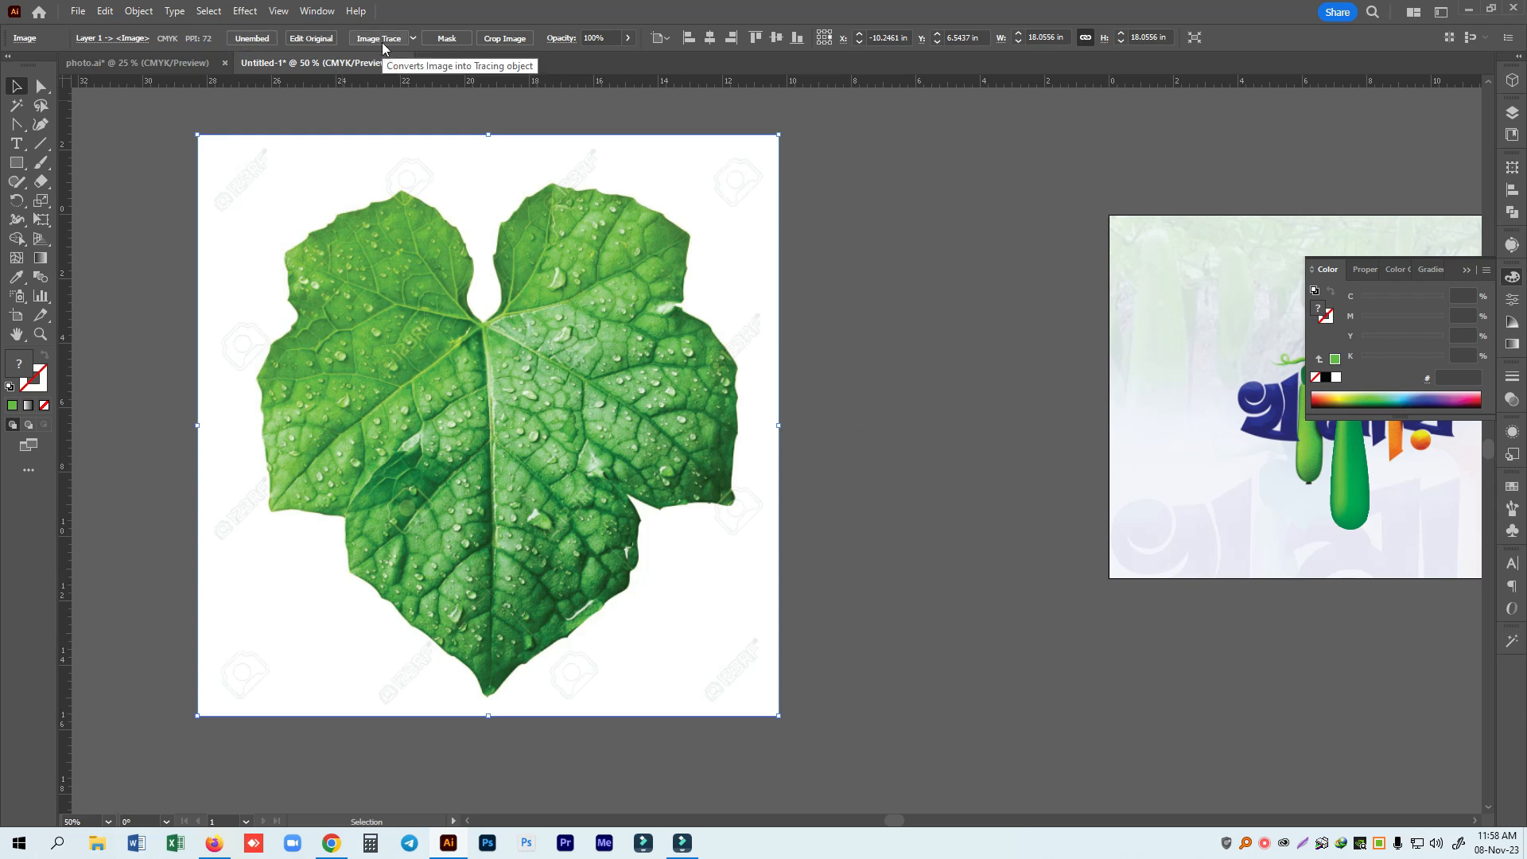
Convert the leaf photo into a tracing object with Image Trace.
click(104, 11)
key(Escape)
click(140, 10)
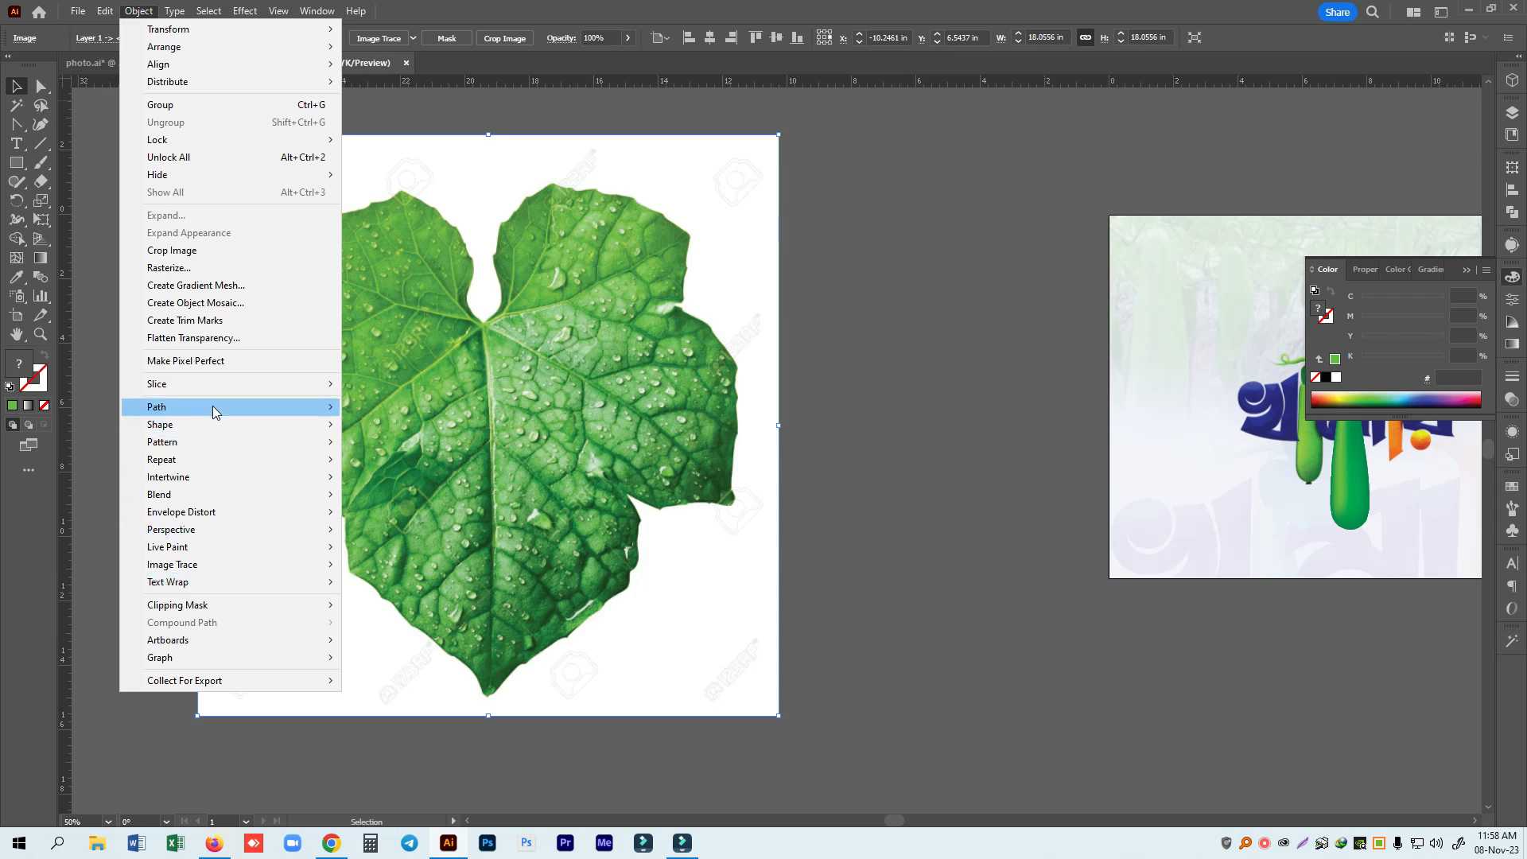
mouse_move(213, 566)
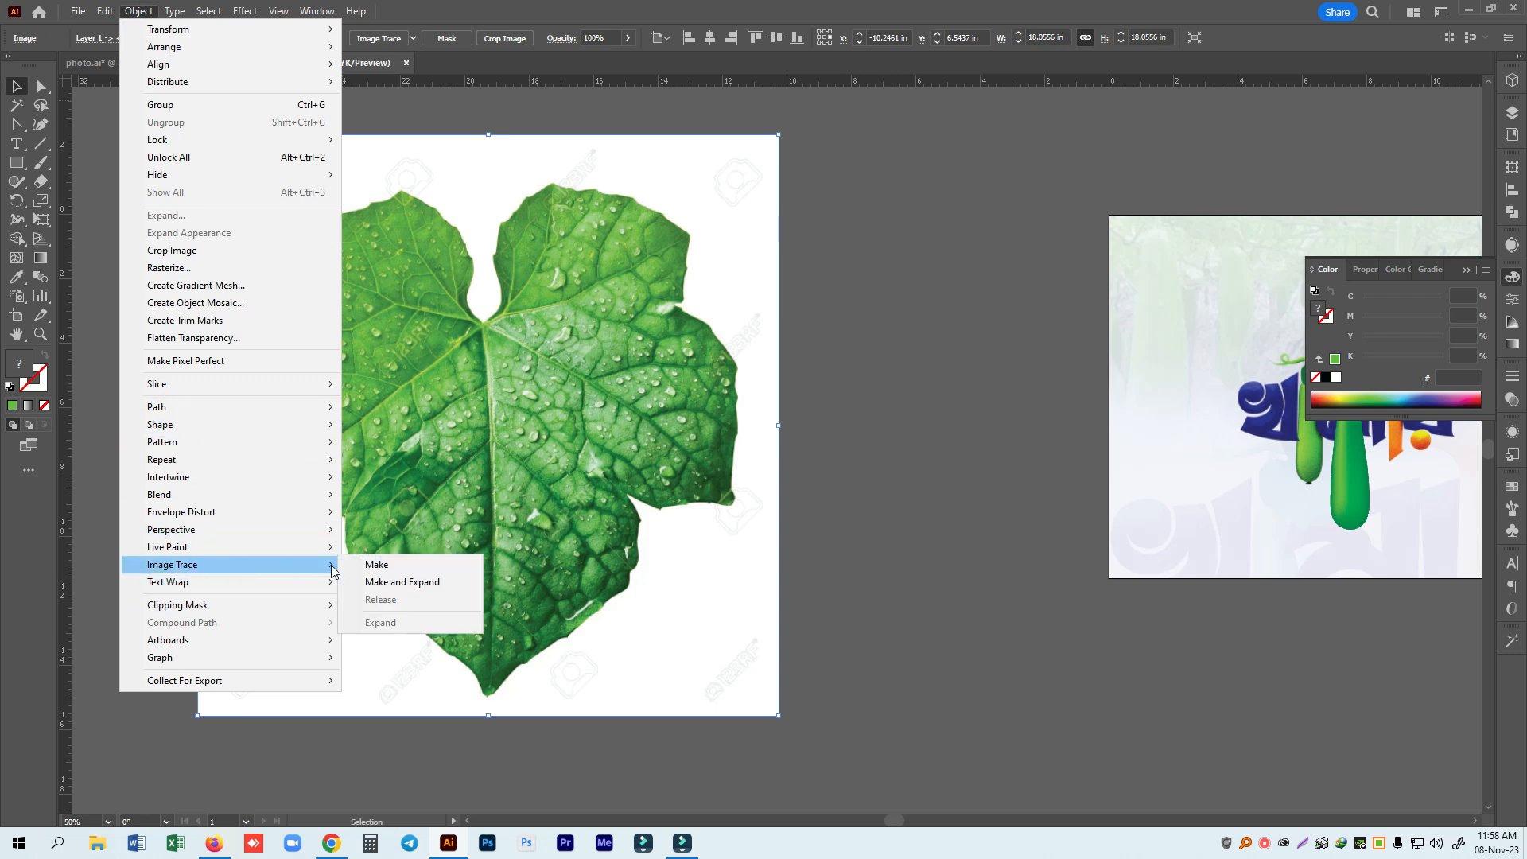
click(403, 570)
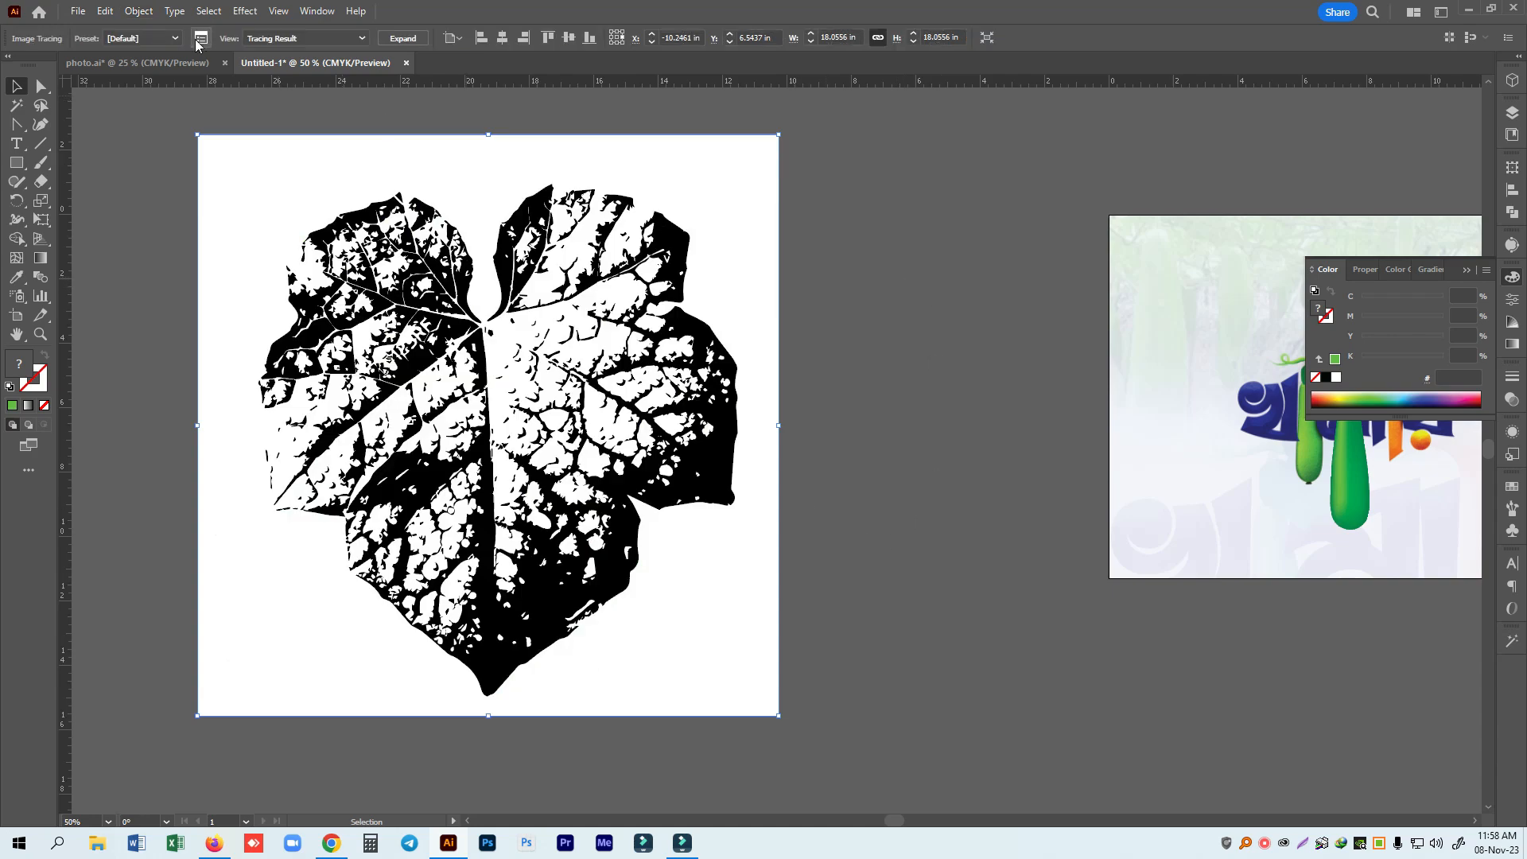
click(139, 10)
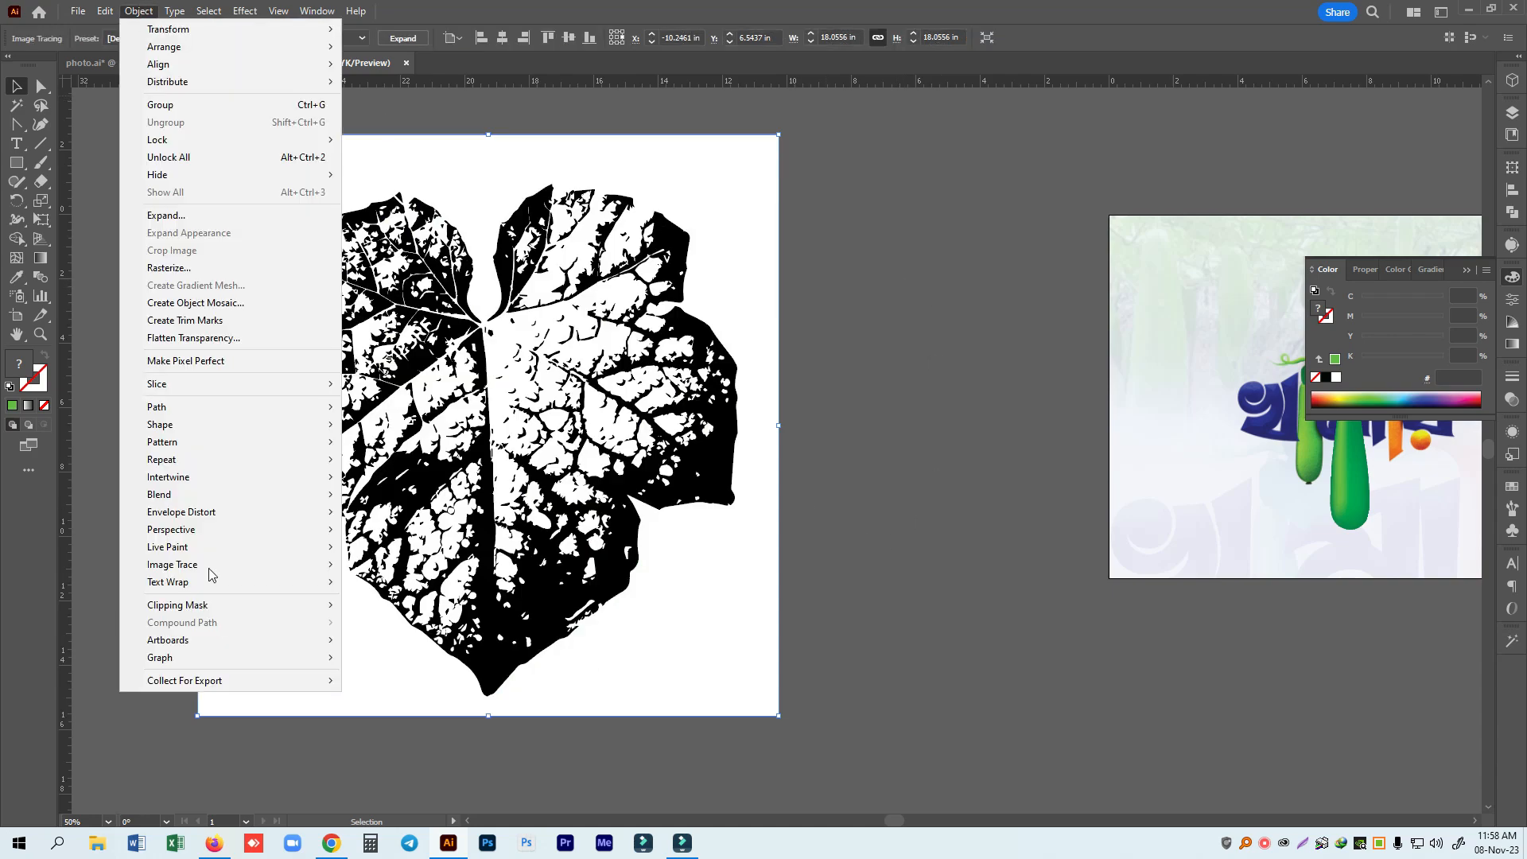
mouse_move(210, 568)
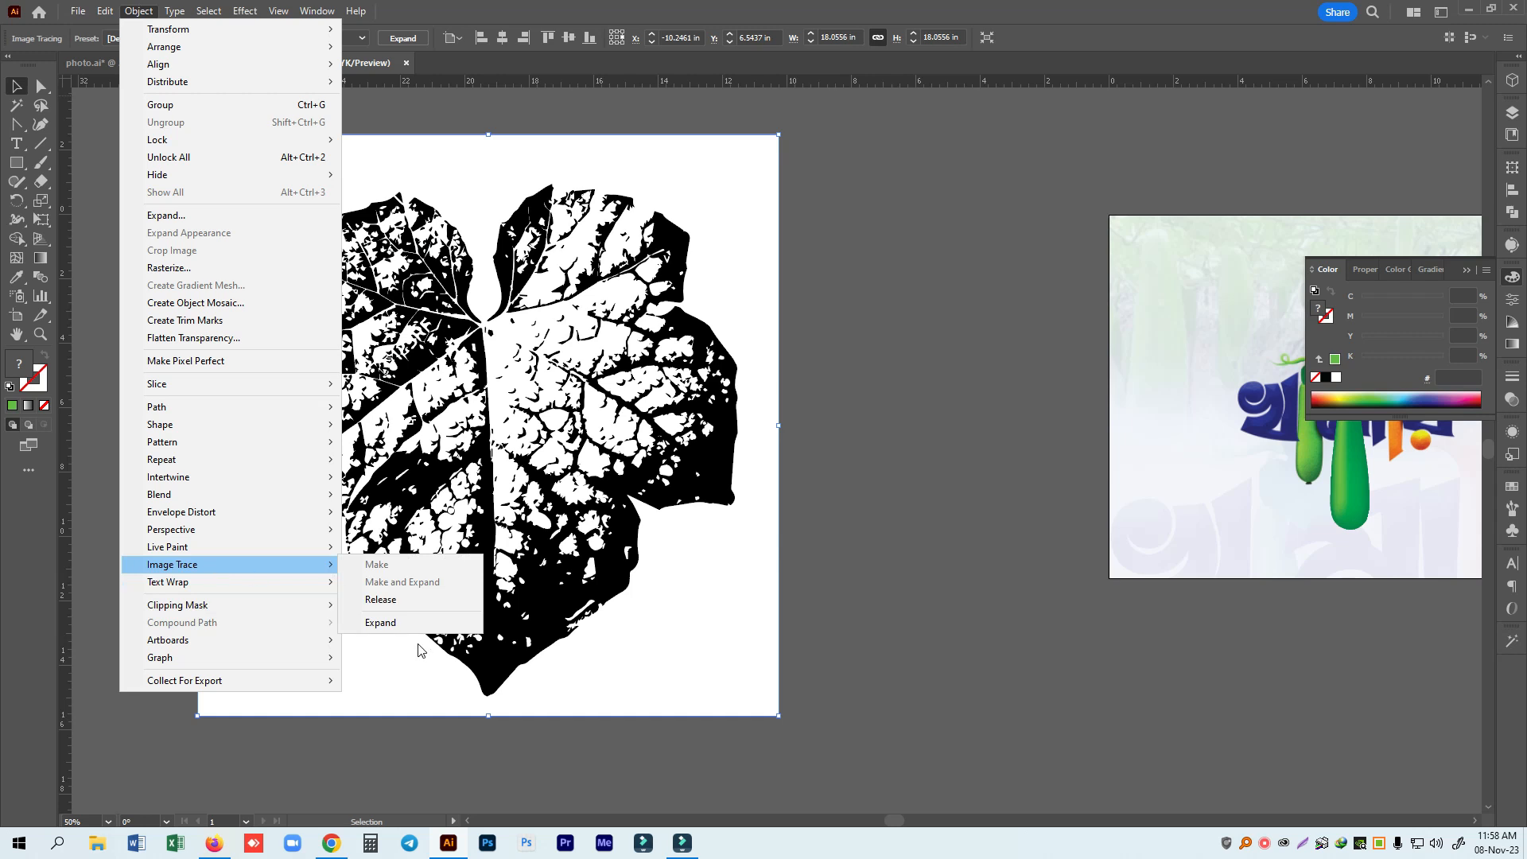
click(865, 469)
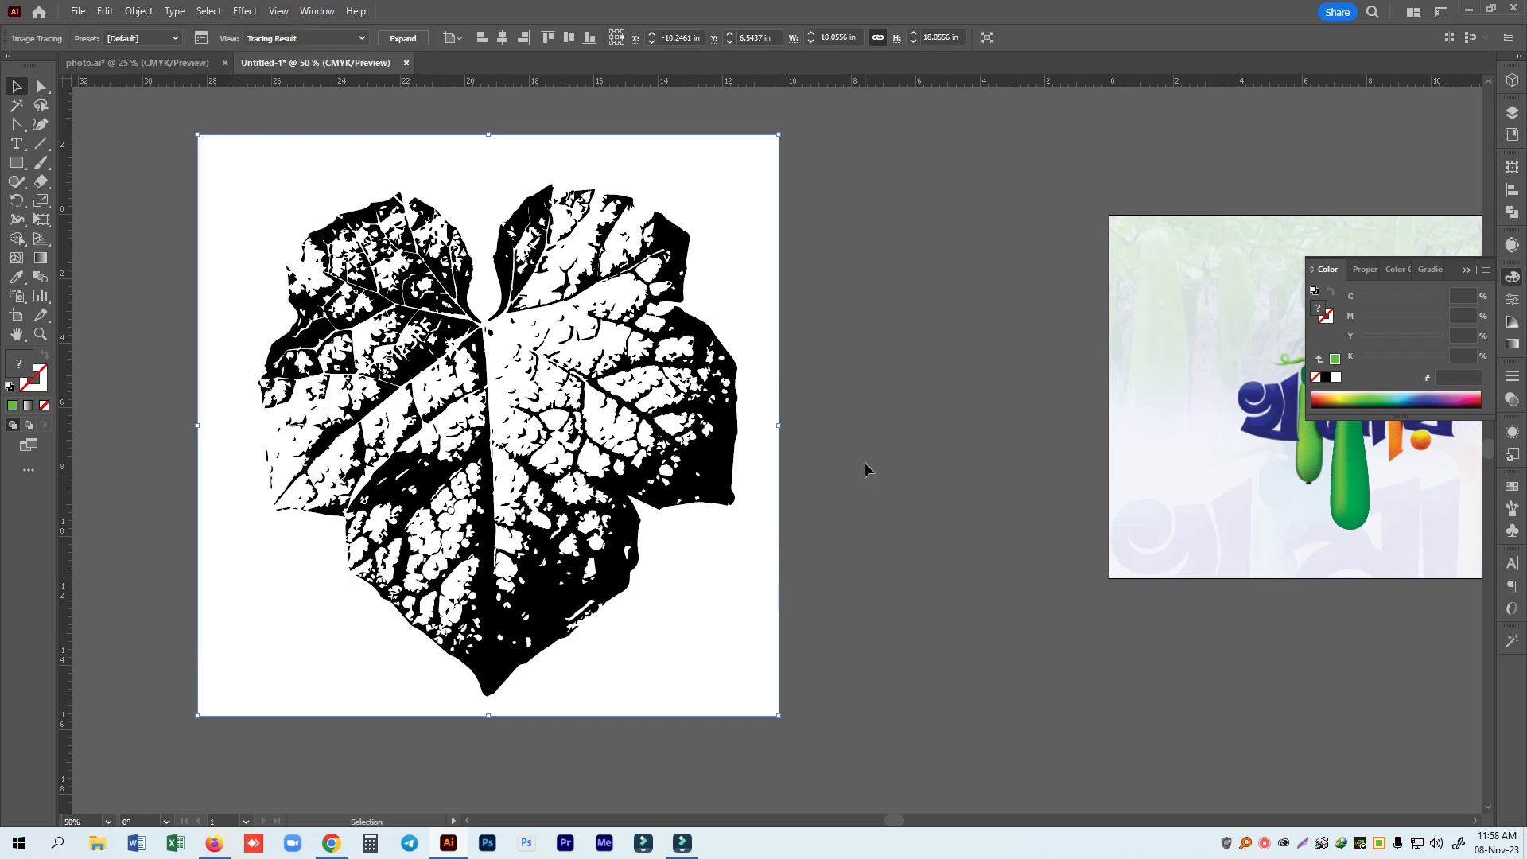
Set the leaf tracing to the Low Fidelity Photo preset and reduce its colors to 7.
click(201, 38)
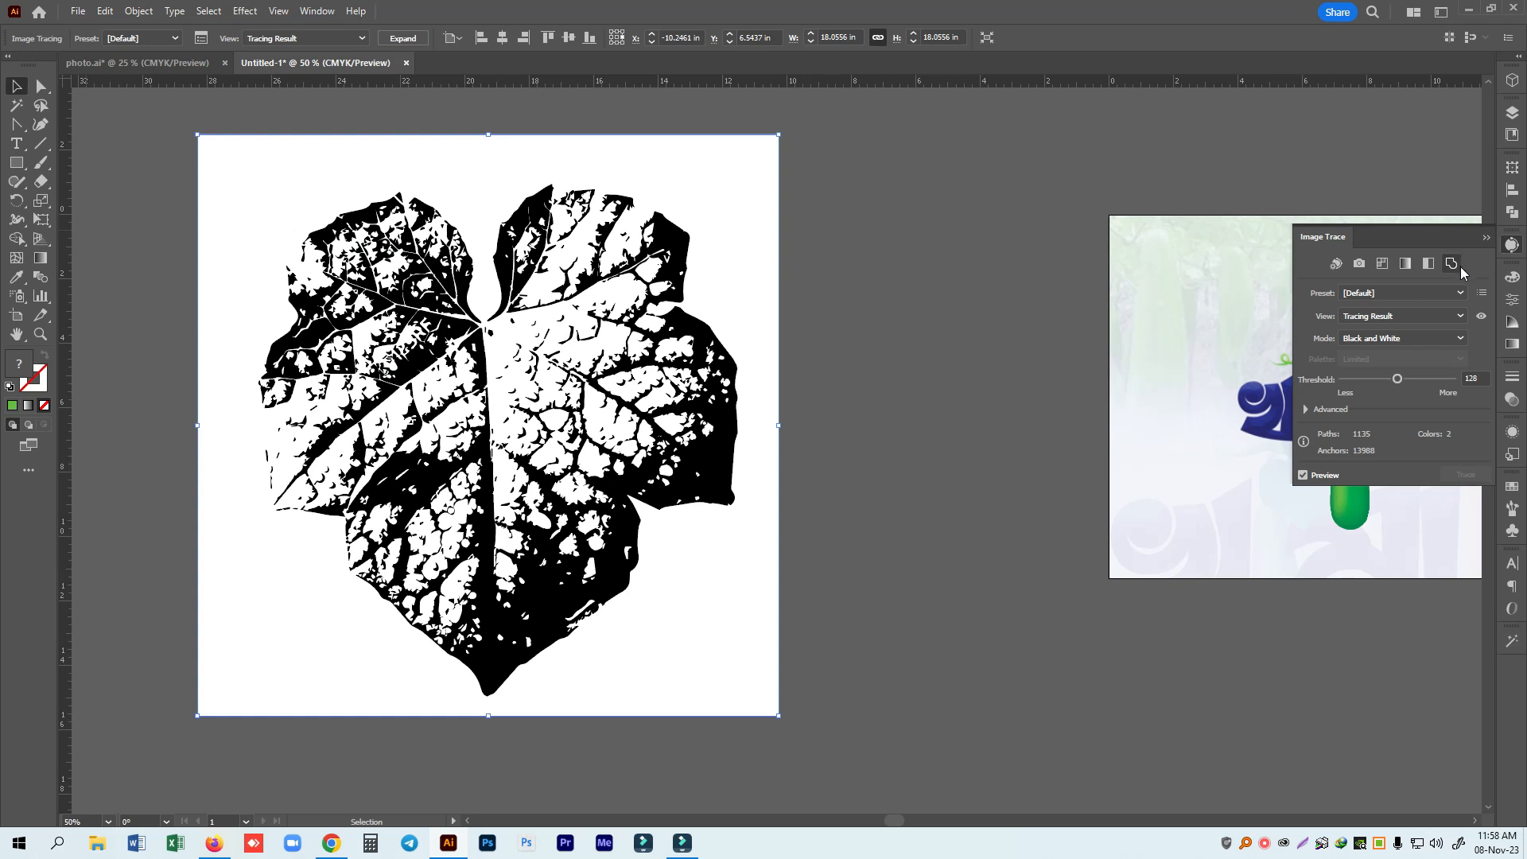
click(1384, 291)
click(1386, 373)
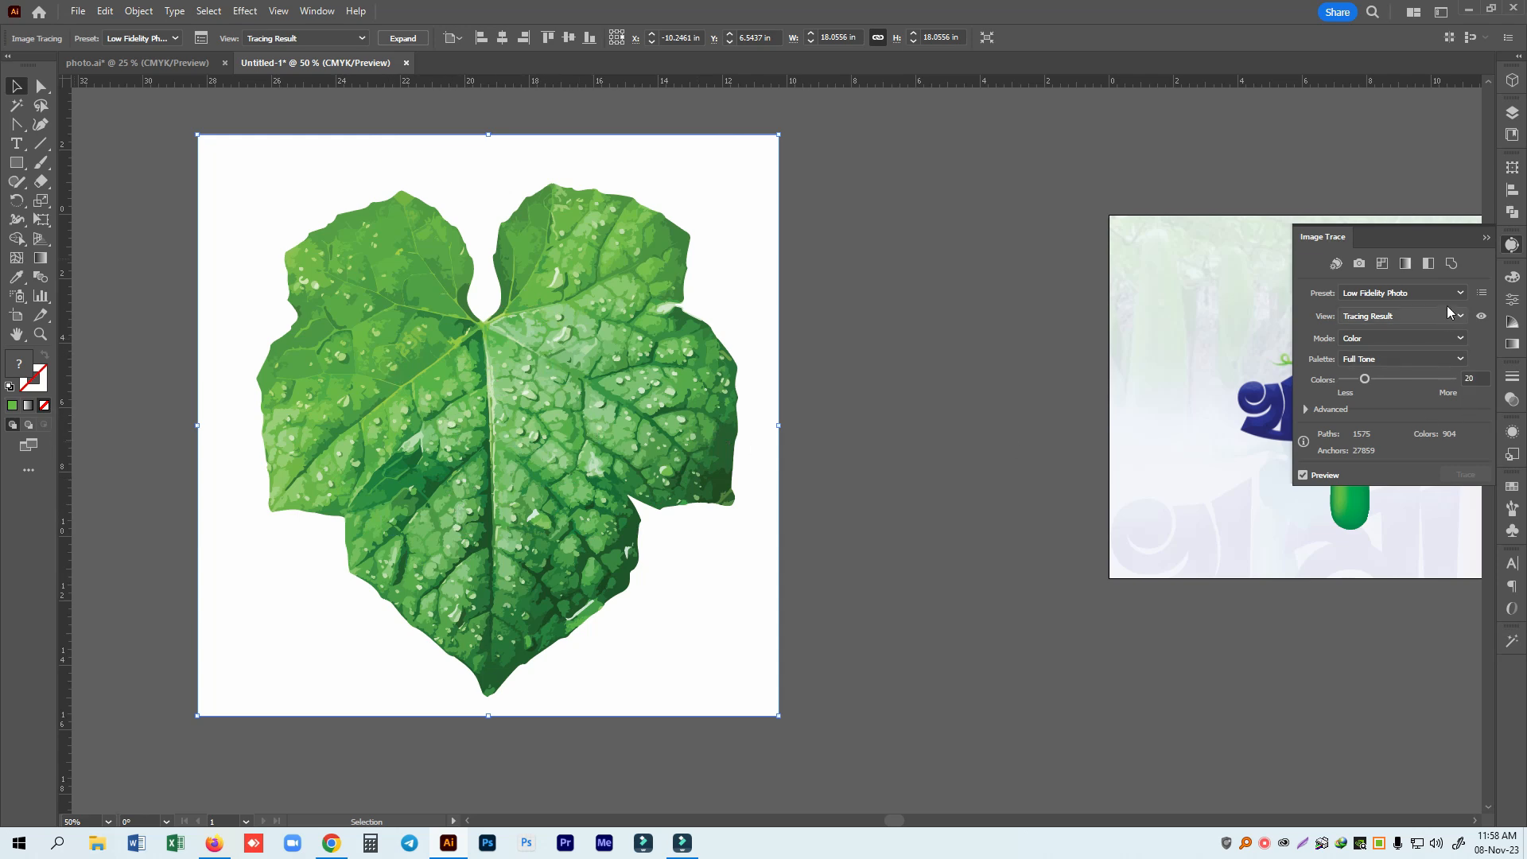
drag(1360, 384, 1356, 383)
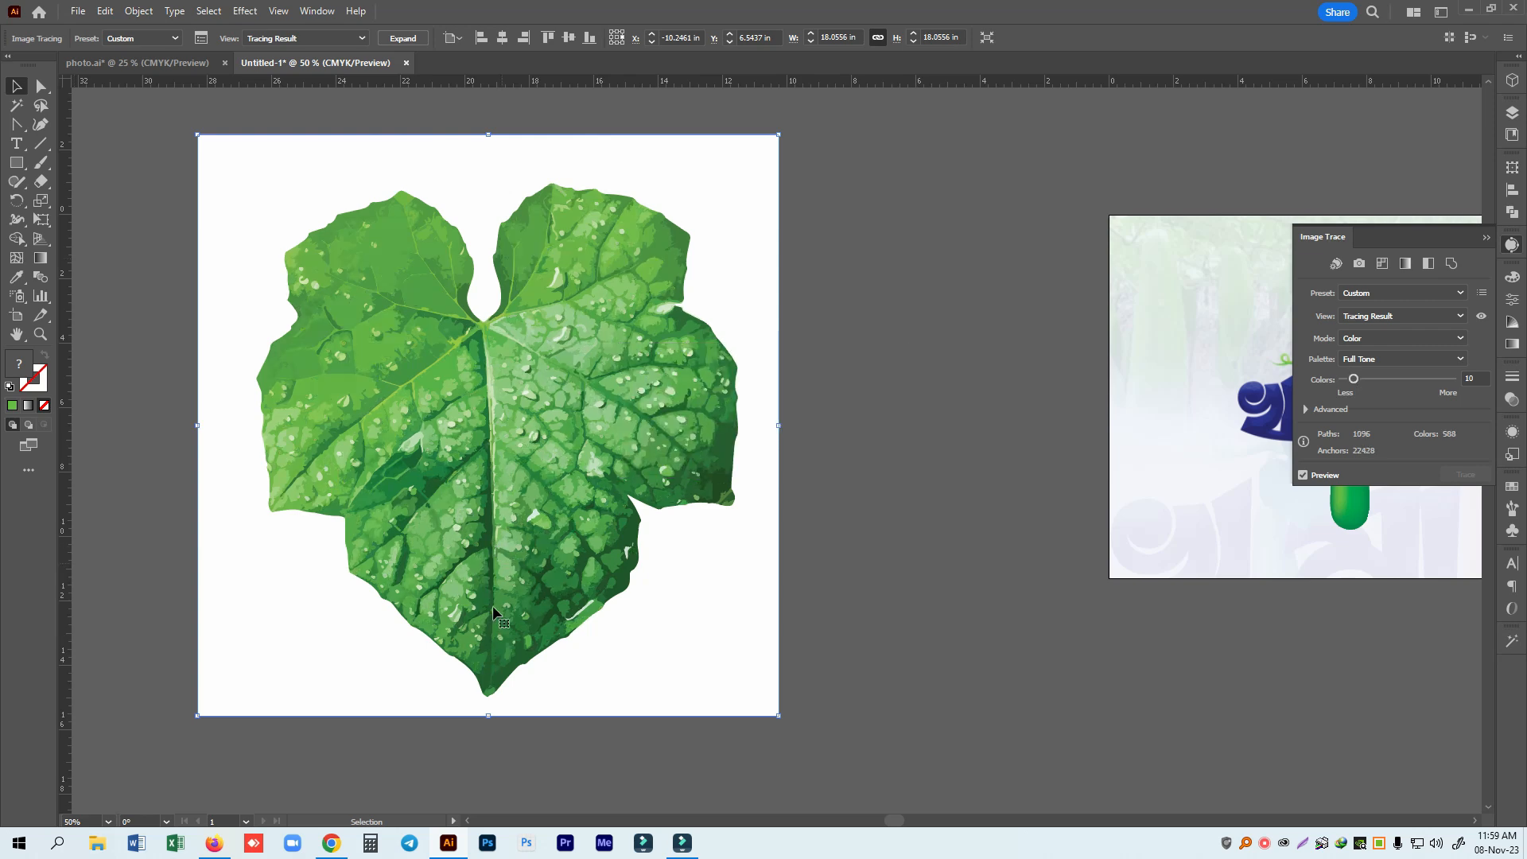
drag(1353, 380, 1350, 380)
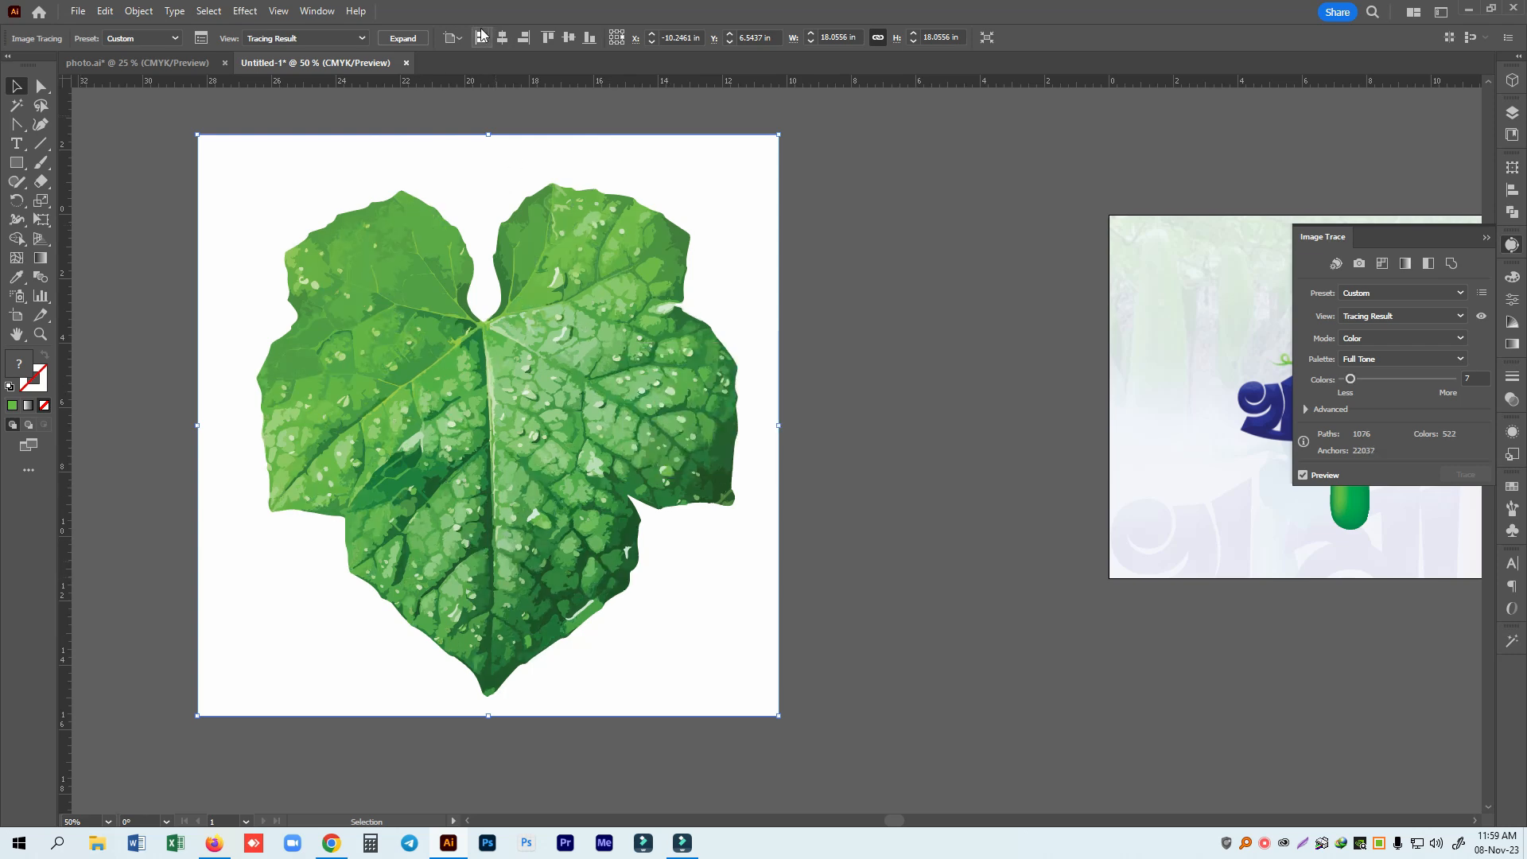
Expand the leaf tracing into separate paths and delete the white background around the leaf.
click(402, 38)
right_click(971, 330)
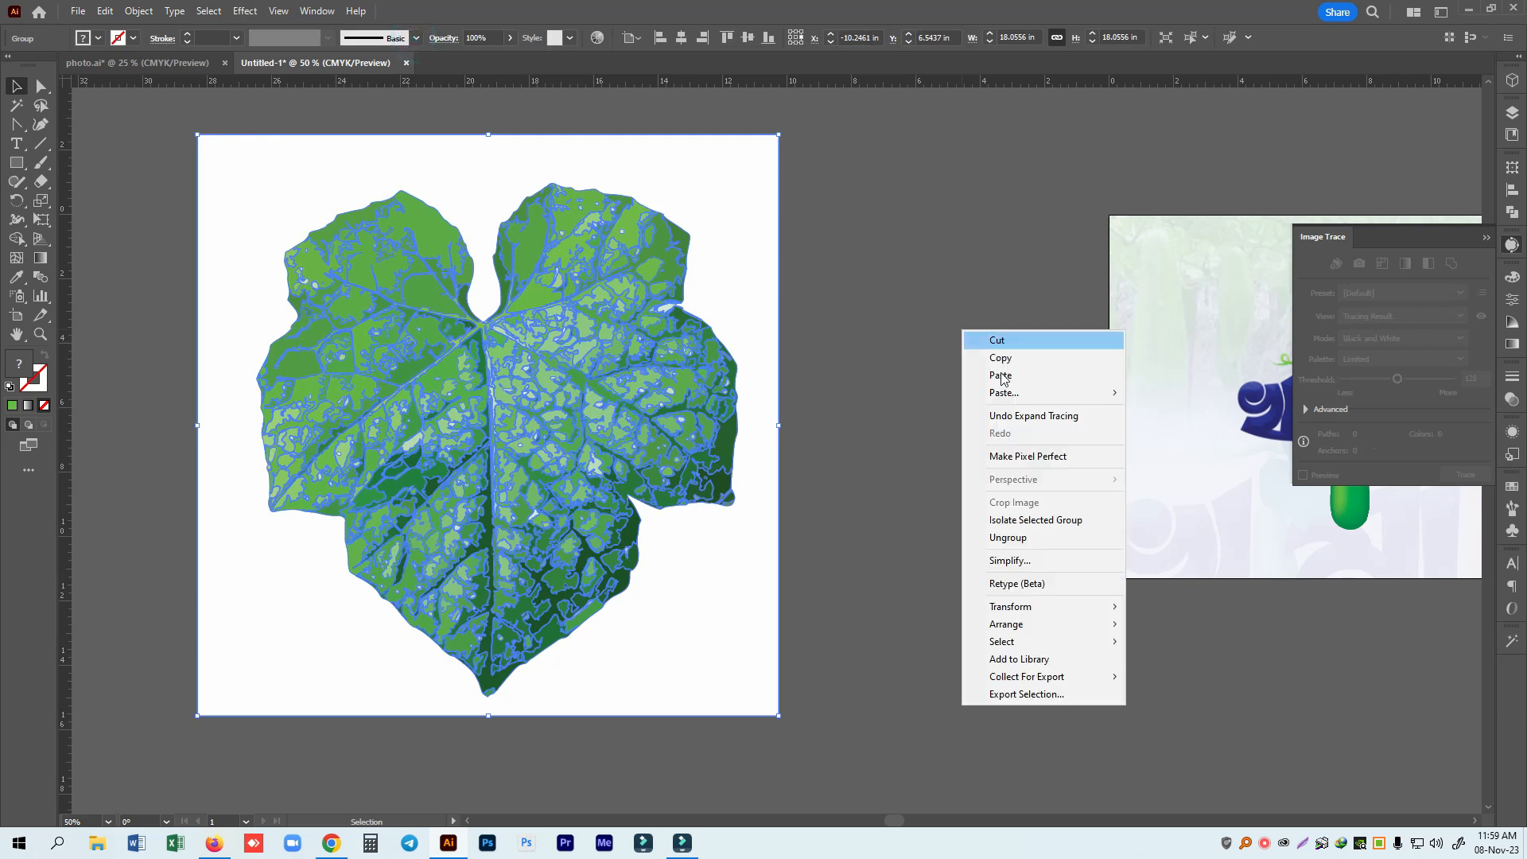
key(Escape)
click(974, 413)
click(756, 226)
drag(746, 235, 928, 307)
key(Delete)
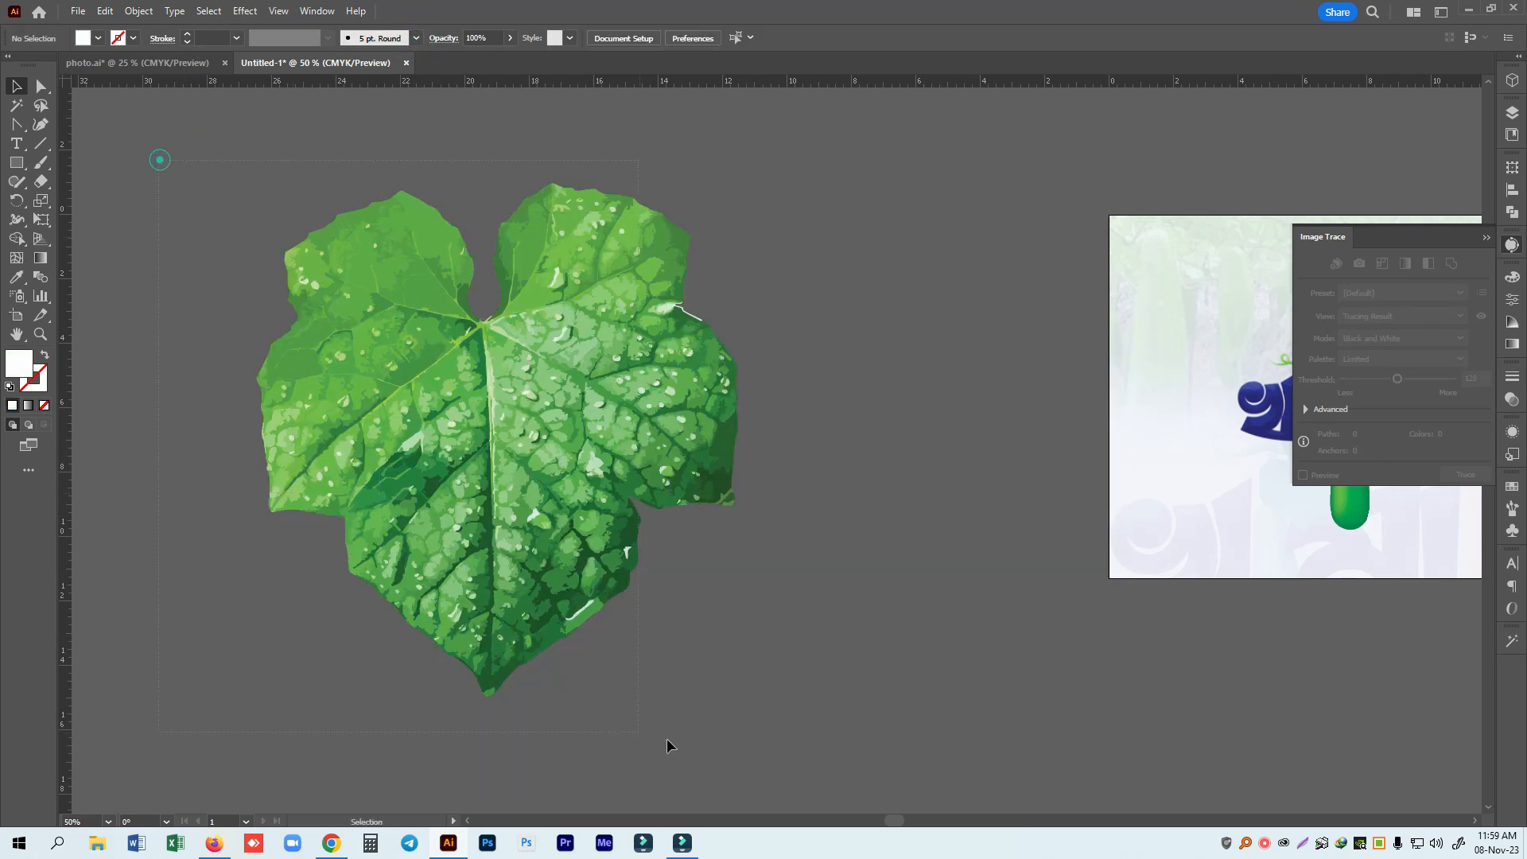
Select all the traced leaf pieces as one group, scale the leaf down and move it onto the artboard.
drag(862, 785, 700, 604)
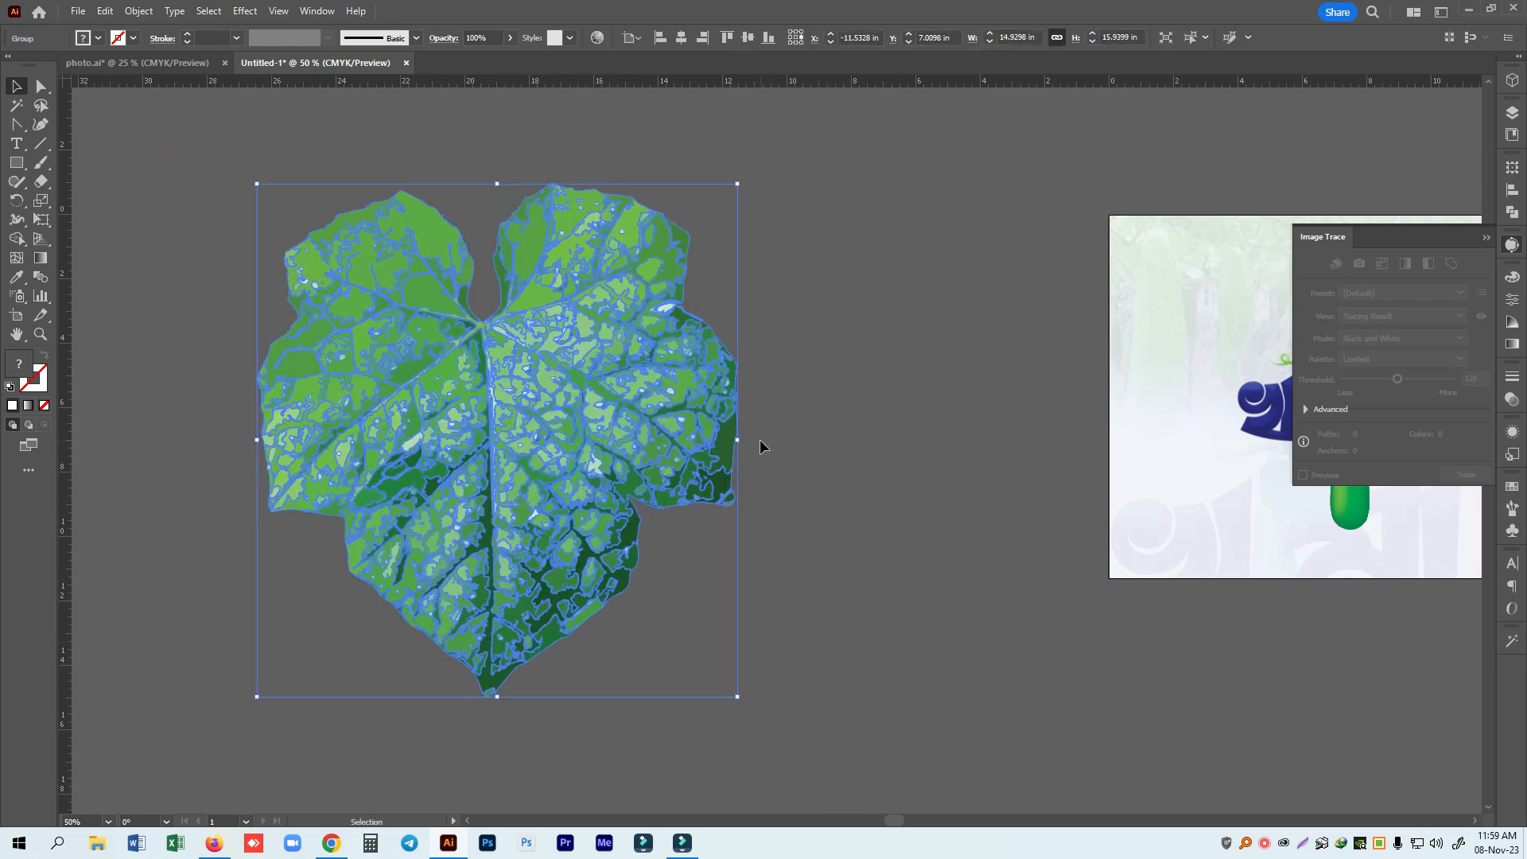
drag(737, 443, 1023, 450)
drag(1174, 562, 625, 523)
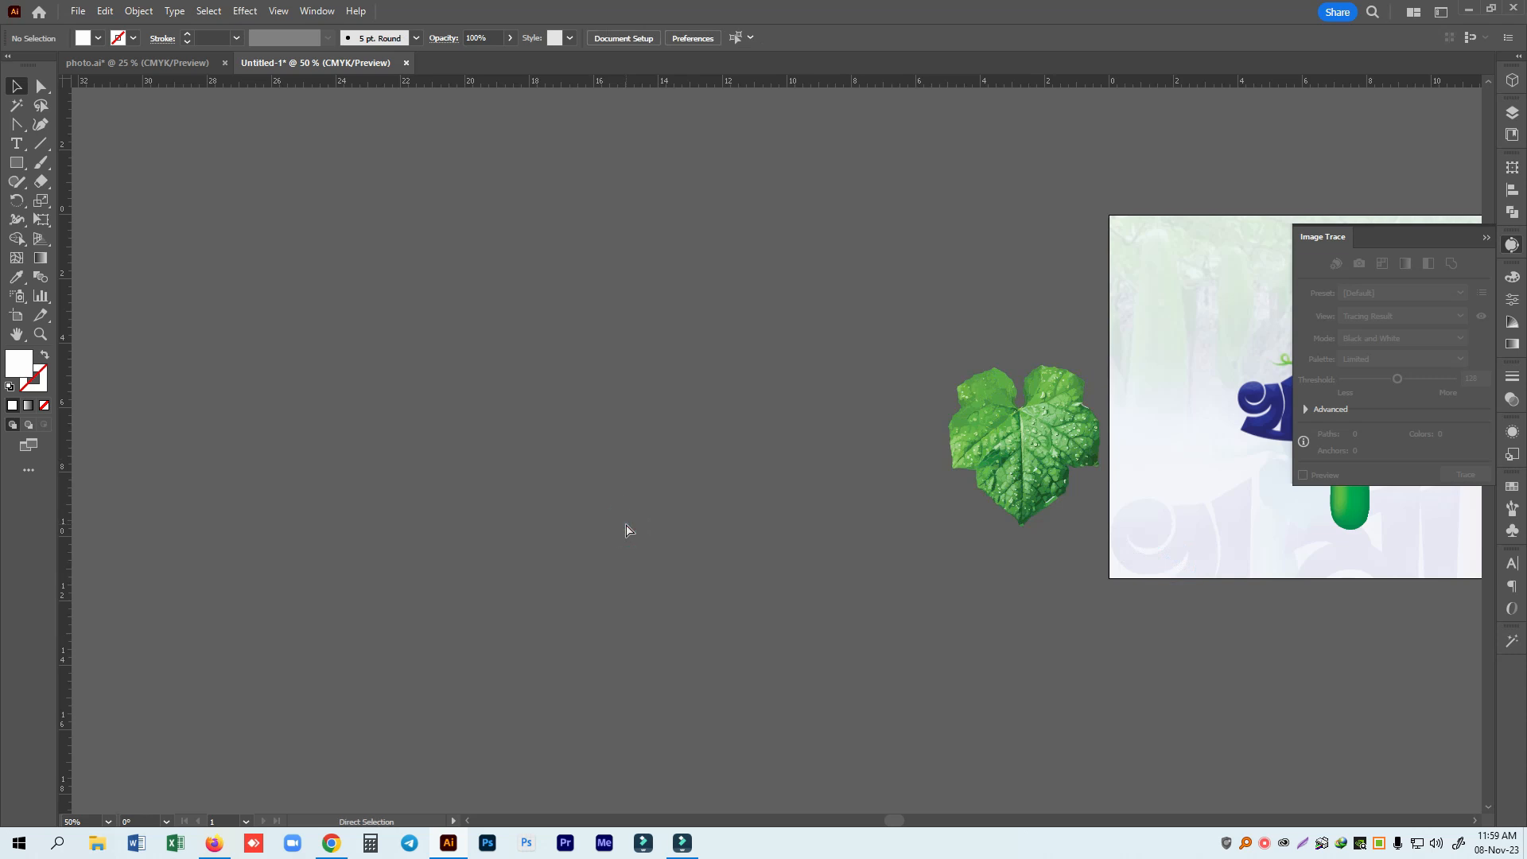
scroll(675, 512, right, 8)
drag(455, 407, 885, 440)
Move the mesh gourd down below the lettering, and shrink and rotate the leaf to sit over the gourd's top end.
drag(747, 482, 742, 618)
click(887, 456)
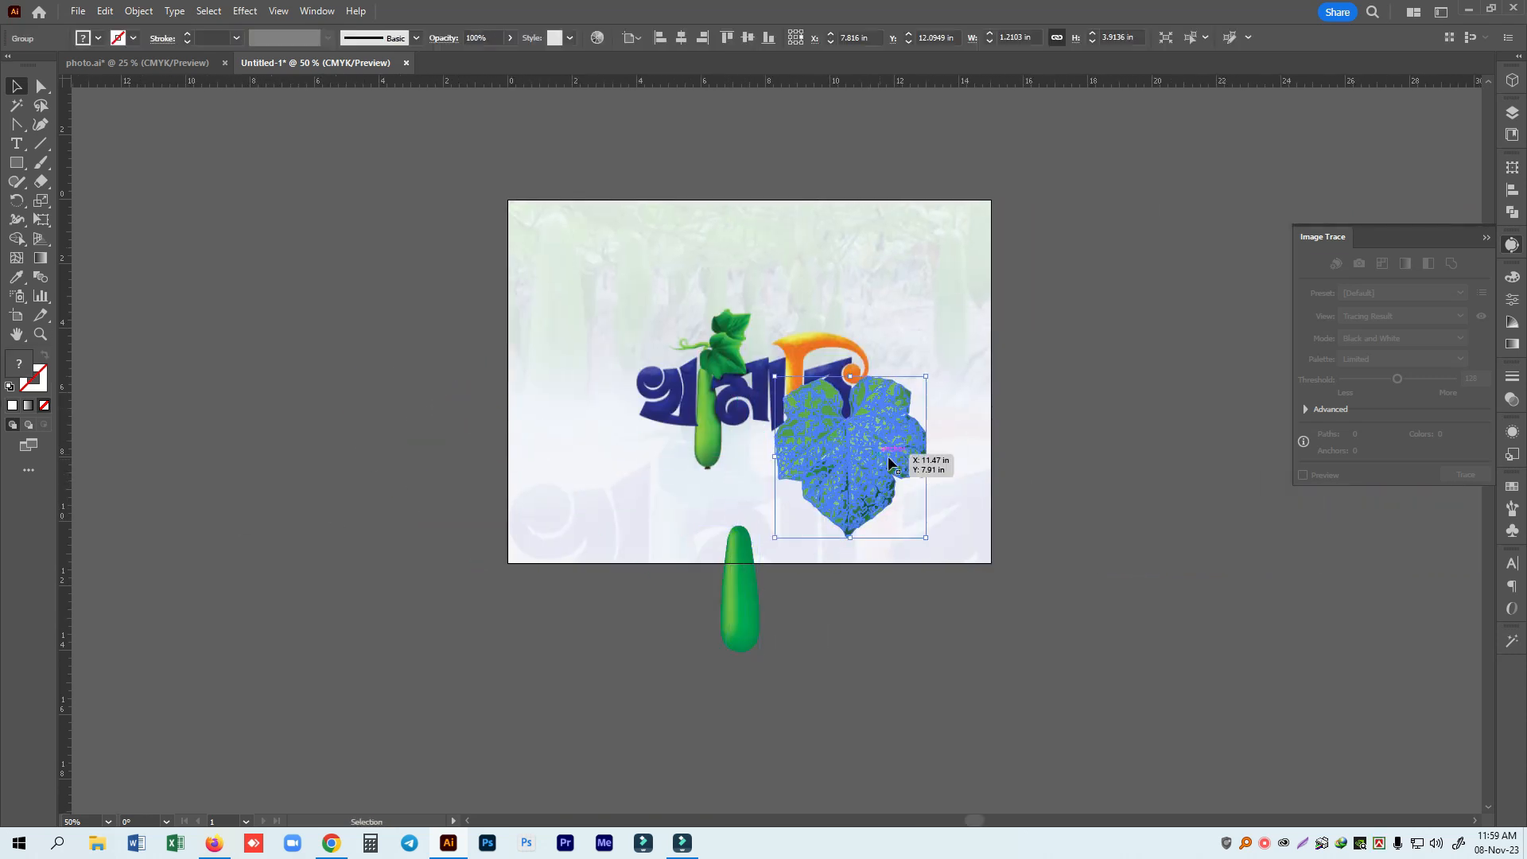
drag(933, 373, 927, 368)
drag(827, 478, 764, 568)
drag(899, 575, 767, 550)
click(975, 614)
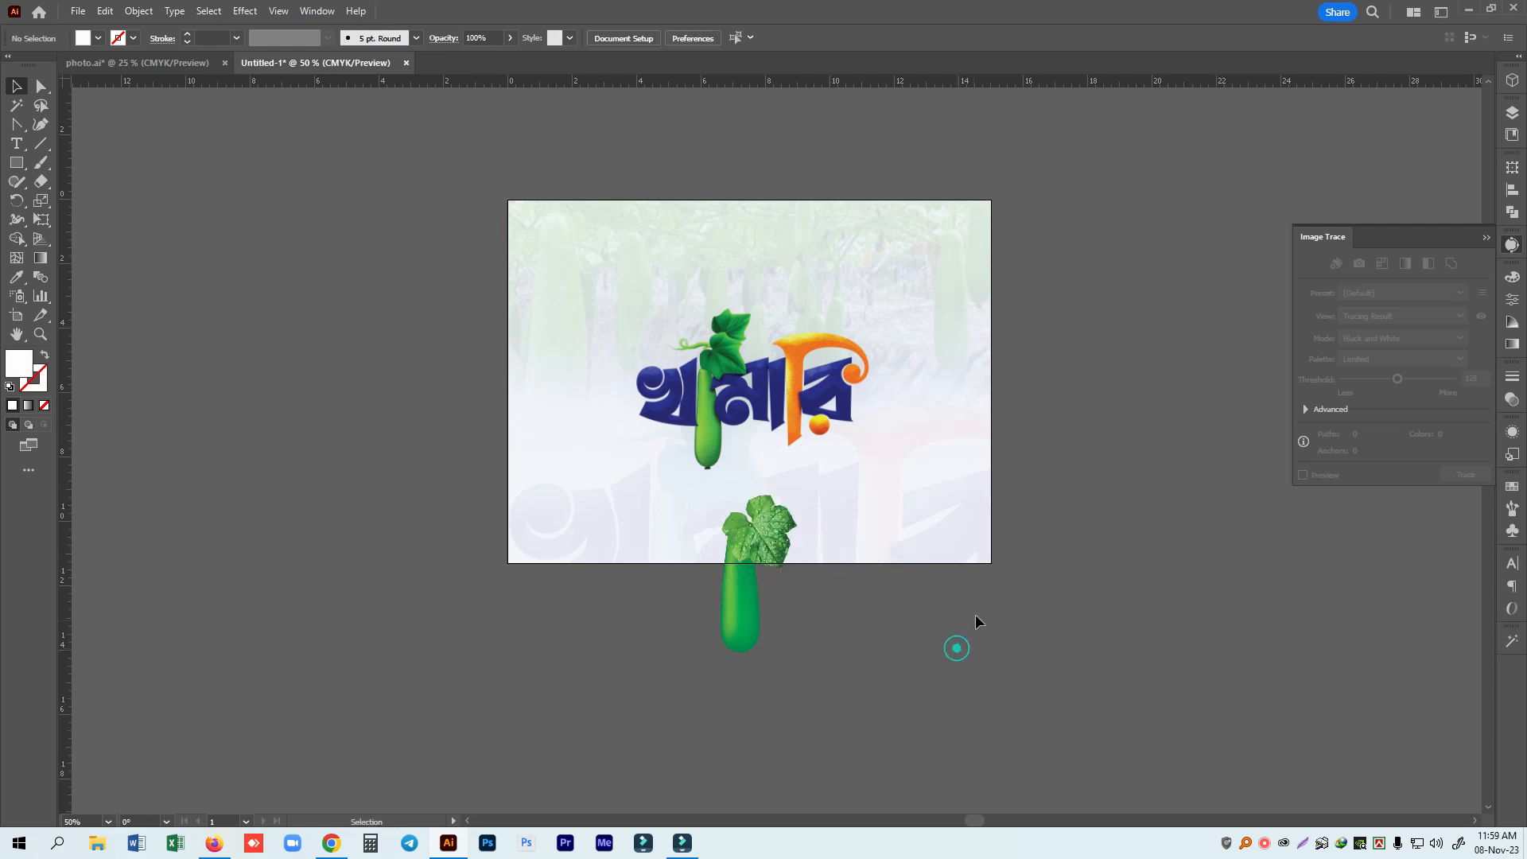
Scale the leaf on the gourd's top down to about 1.78 in wide by 1.75 in high.
key(ctrl+equal)
key(ctrl+equal)
key(ctrl+equal)
scroll(903, 434, down, 3)
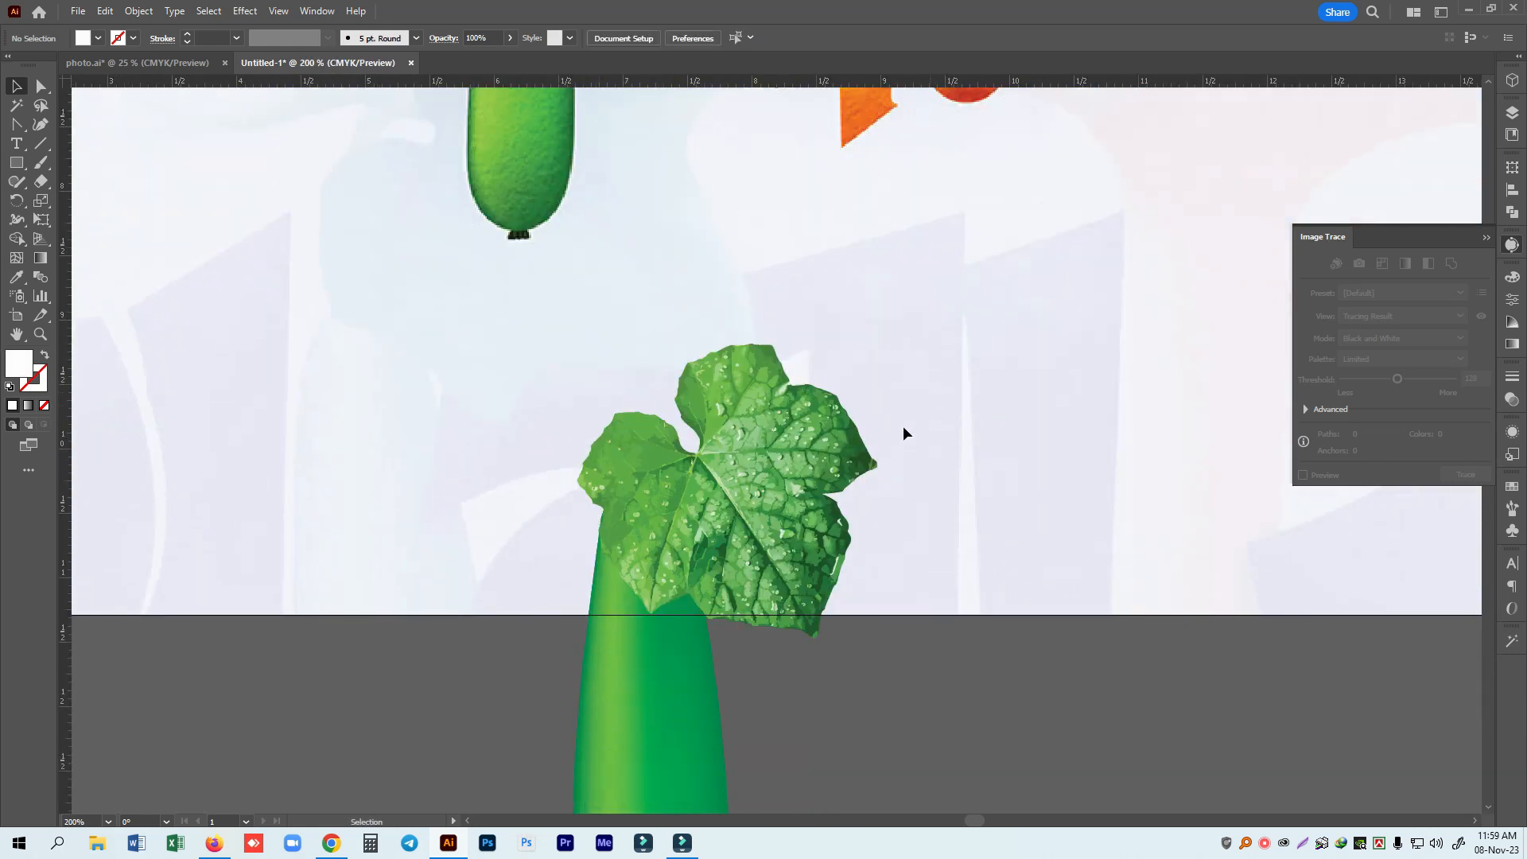
key(ctrl+z)
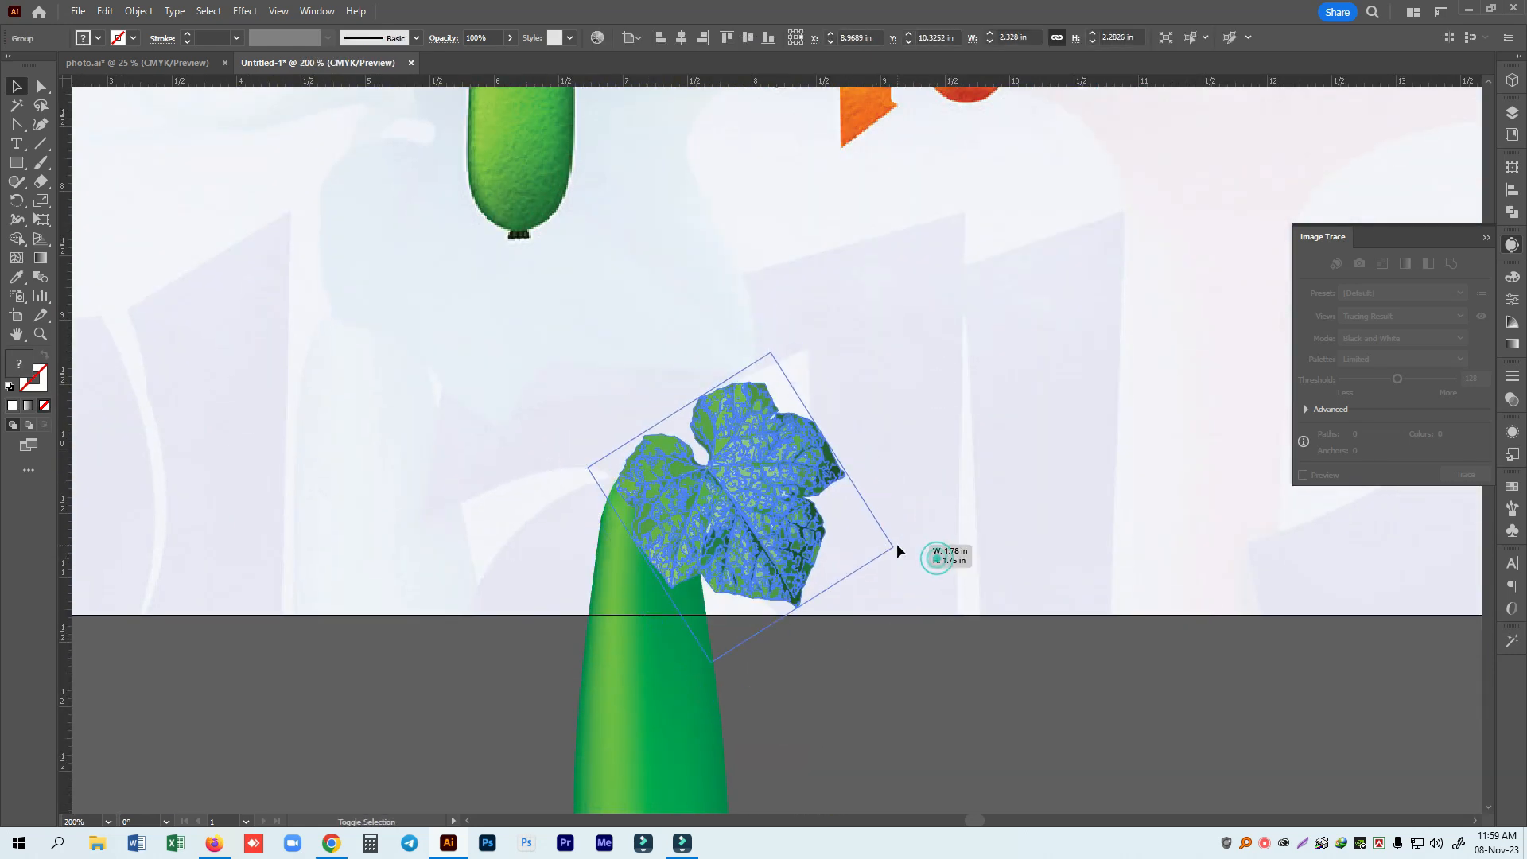
drag(879, 735, 996, 718)
click(990, 675)
Paint a looping tendril about 2.07 in wide and 1.53 in high, running from the leaf's stem notch out to the left.
click(39, 163)
mouse_move(777, 424)
mouse_down()
mouse_move(778, 340)
mouse_move(708, 314)
mouse_move(723, 344)
mouse_move(649, 273)
mouse_move(645, 328)
mouse_move(558, 354)
mouse_move(513, 454)
mouse_up()
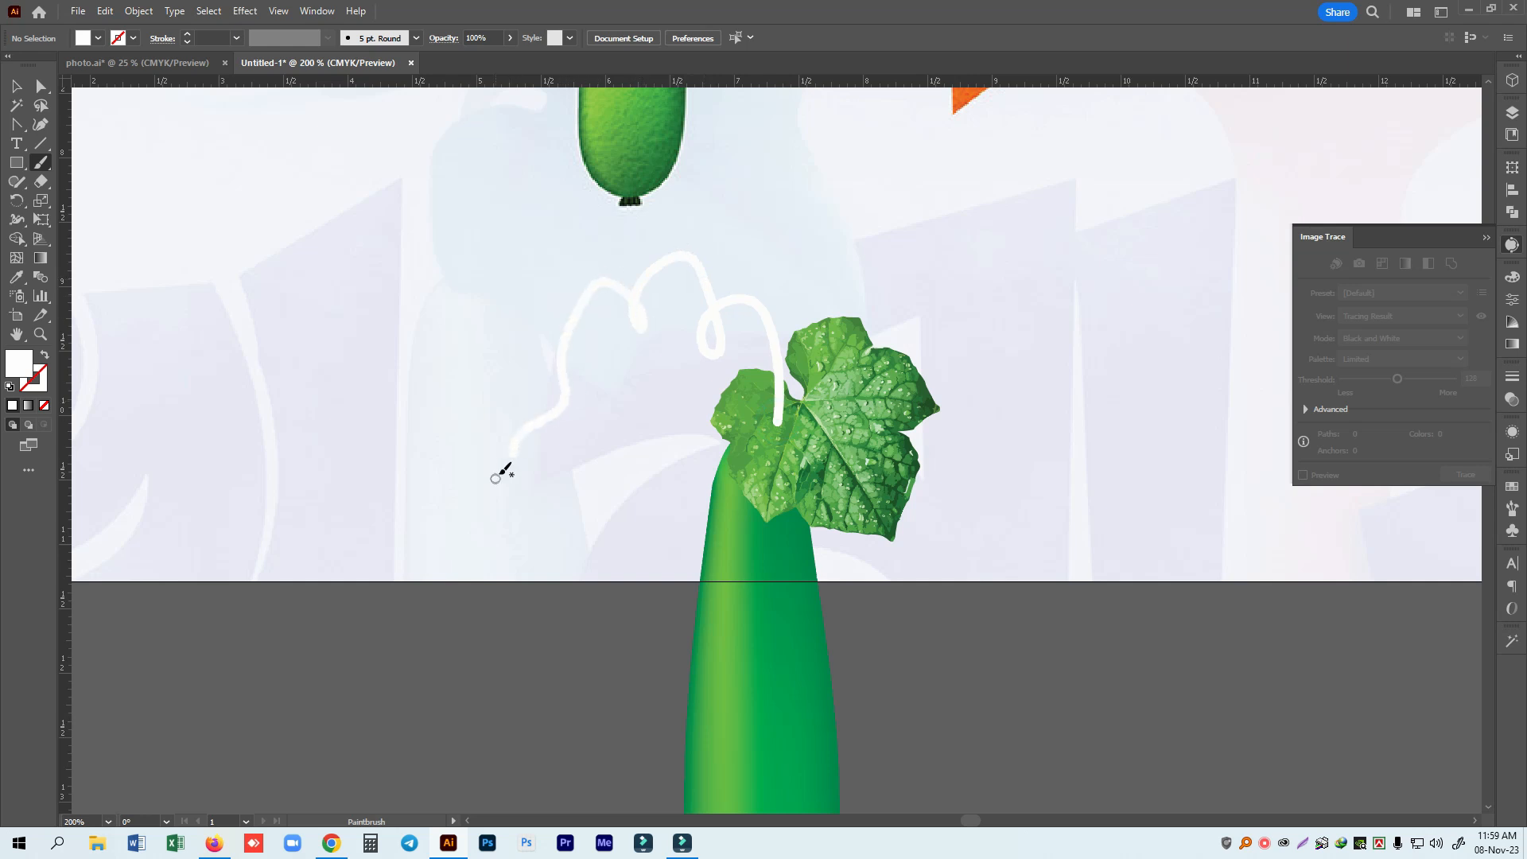
click(15, 86)
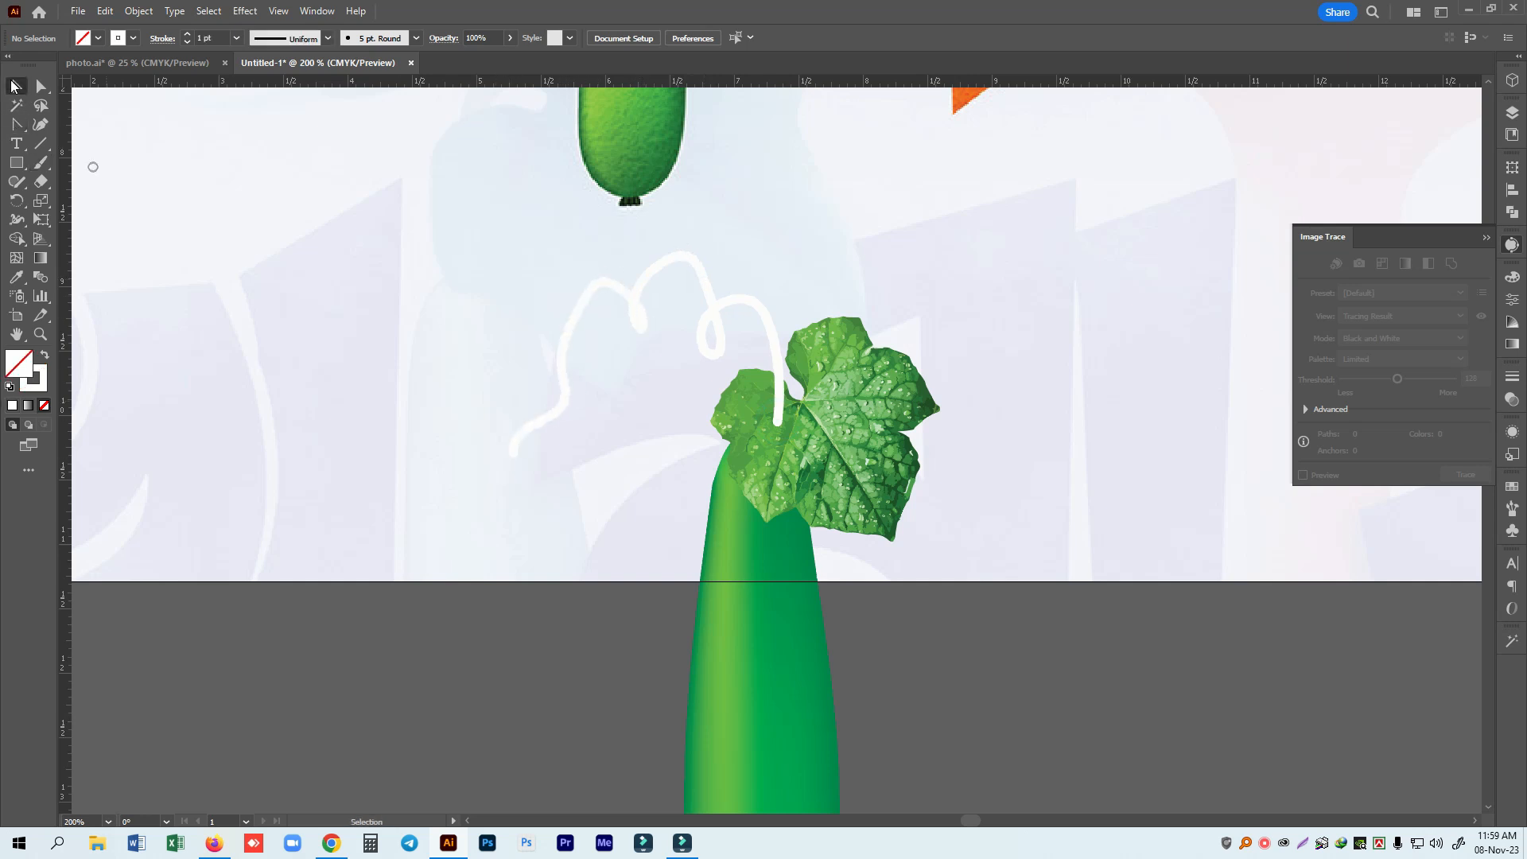
Give the tendril the Basic brush, a 6 pt stroke and the tapered width profile that narrows toward its far end.
click(769, 316)
click(42, 384)
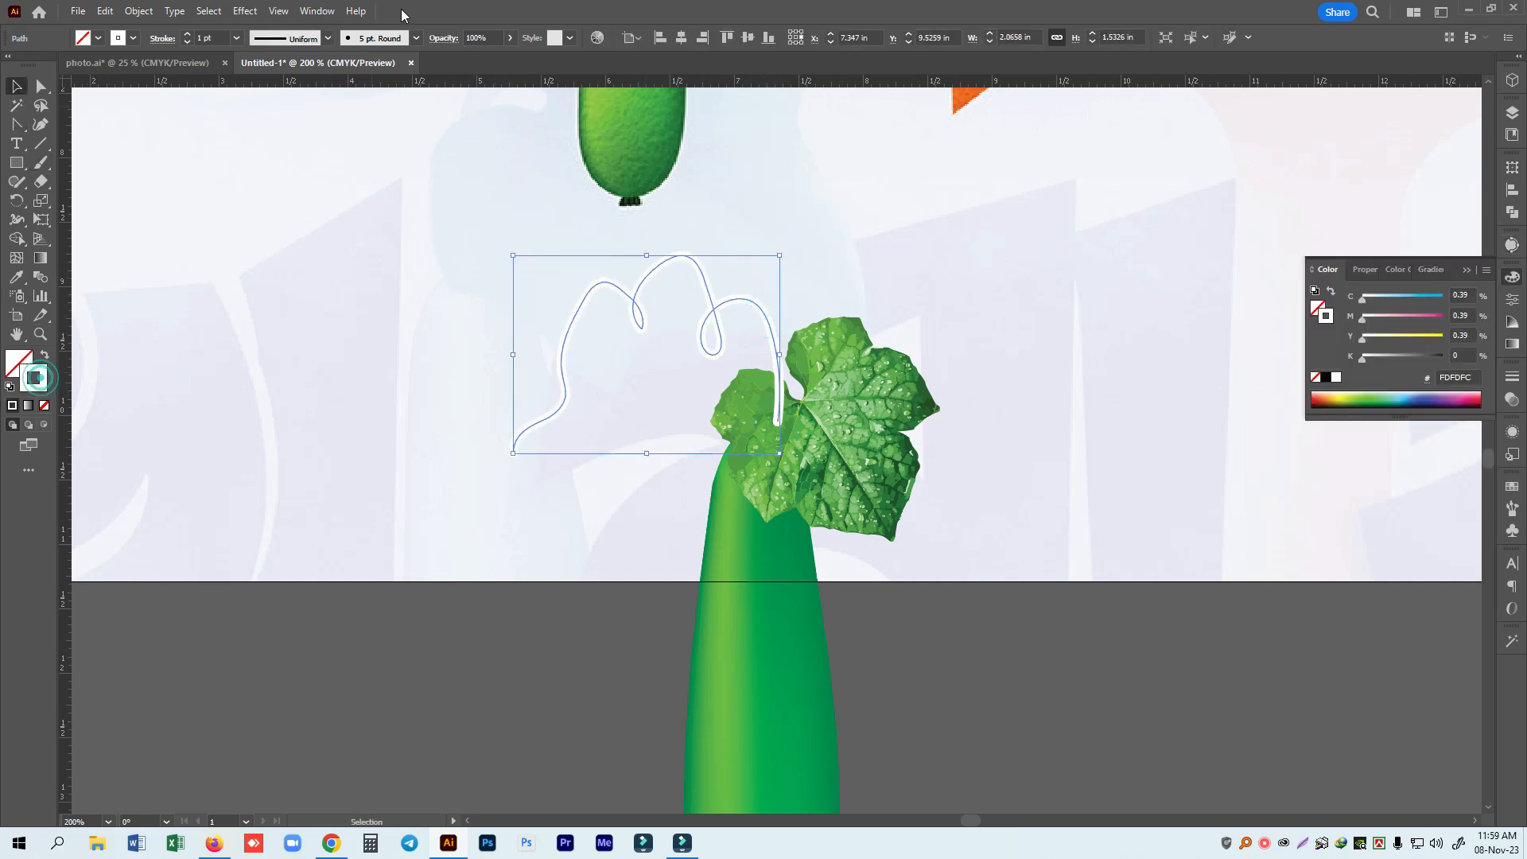
click(416, 38)
click(373, 124)
click(187, 35)
click(187, 35)
click(187, 35)
click(186, 35)
click(187, 35)
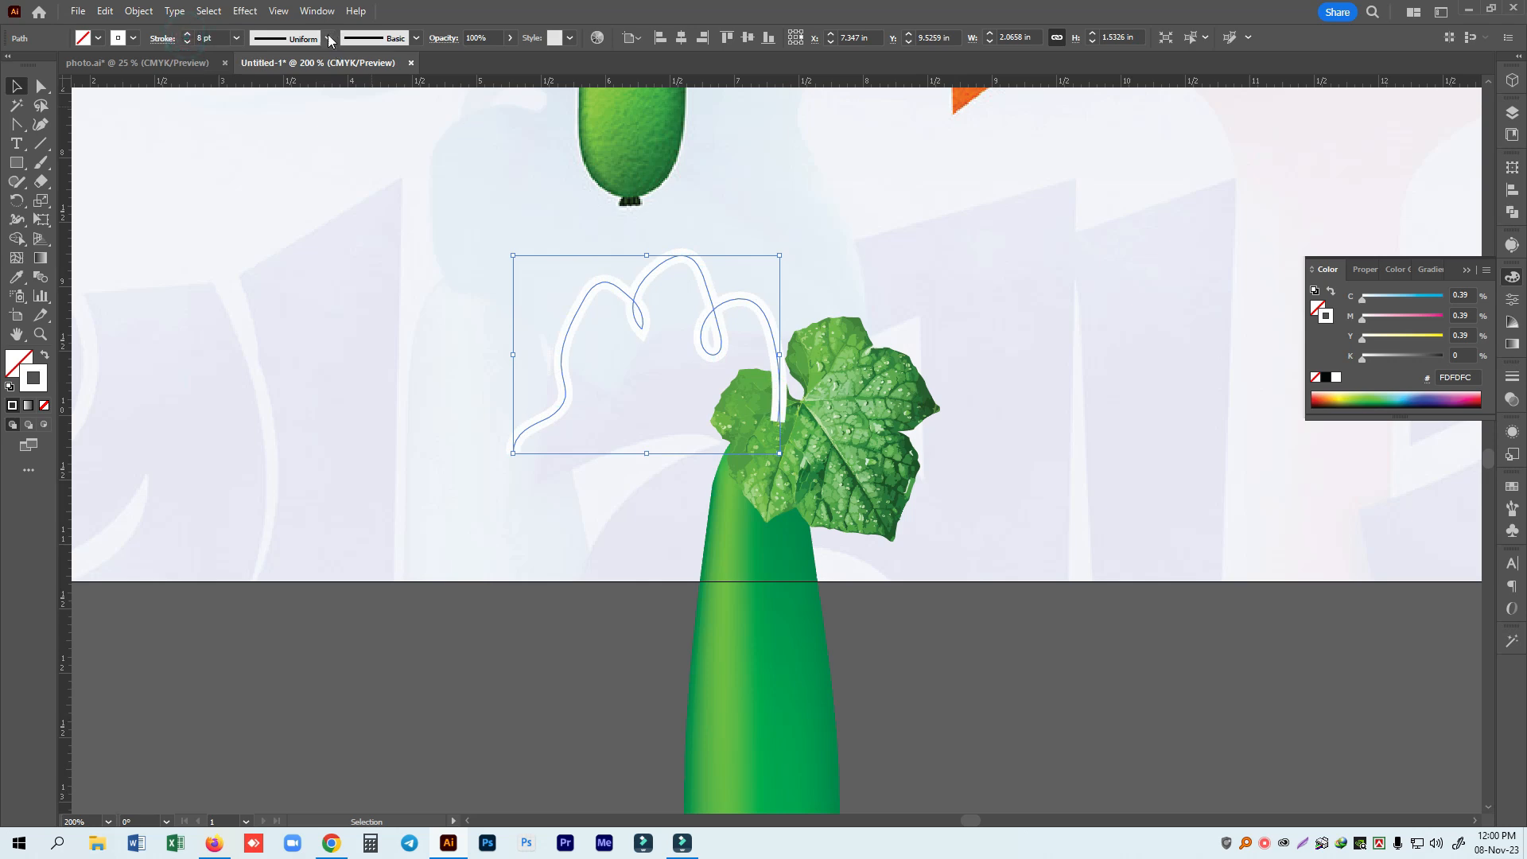
click(328, 38)
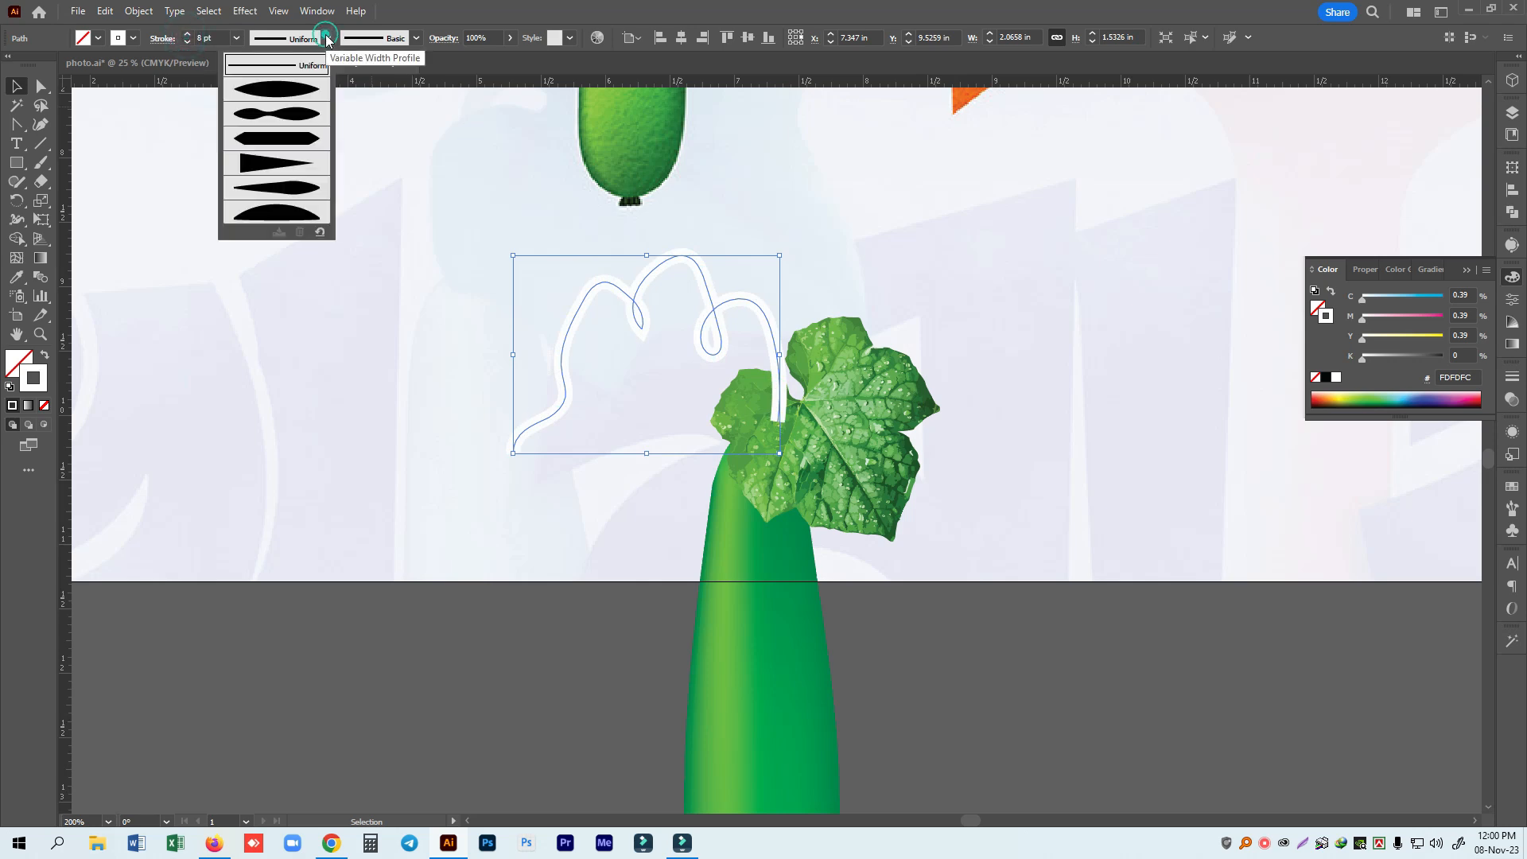
click(264, 166)
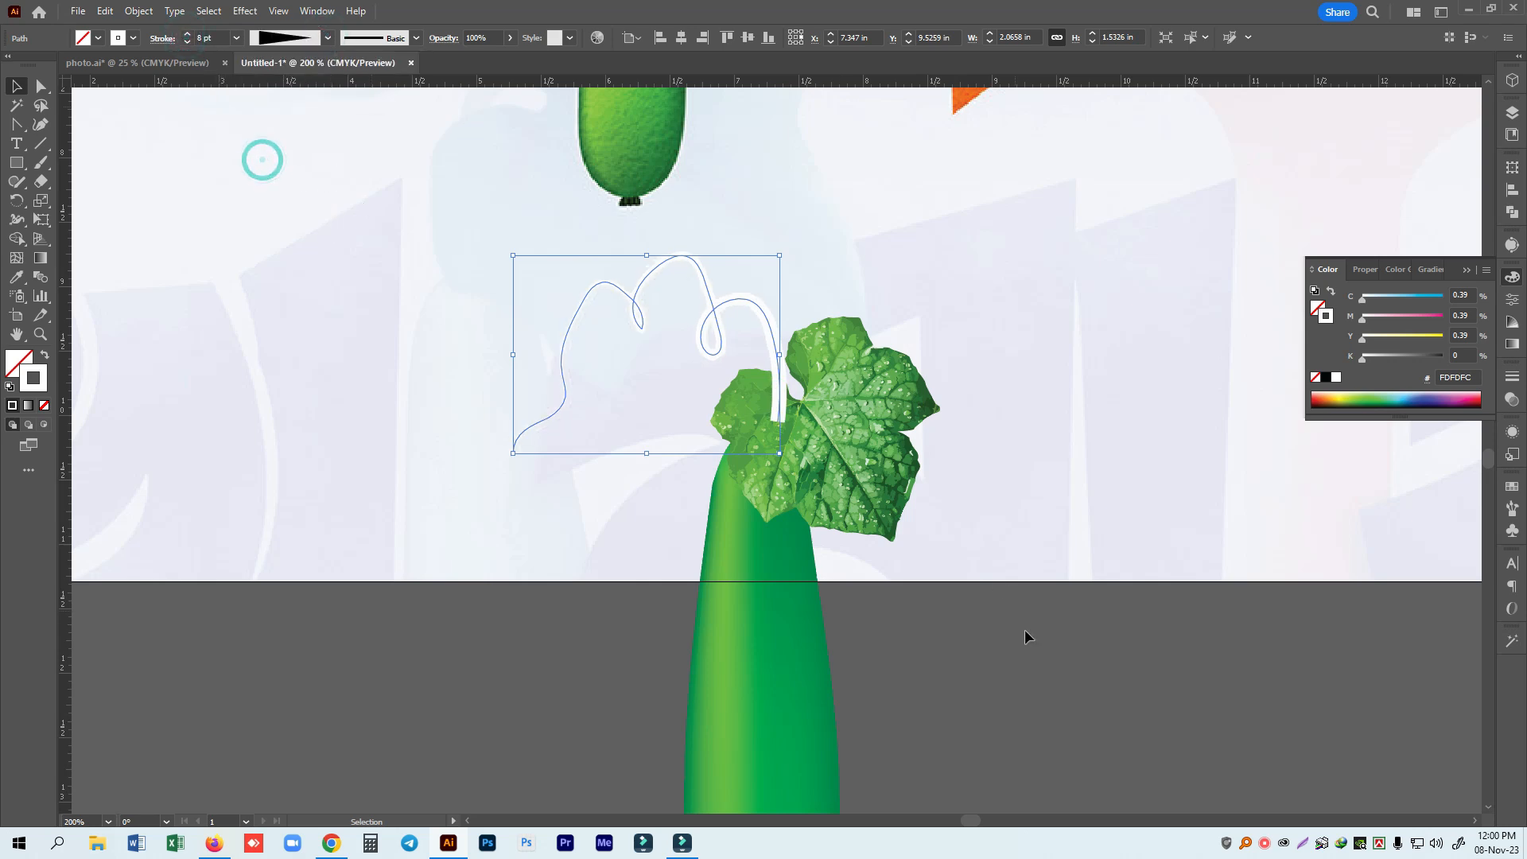
click(1091, 674)
Bring the leaf in front of the tendril and give the tendril a linear gradient applied across the stroke.
click(871, 483)
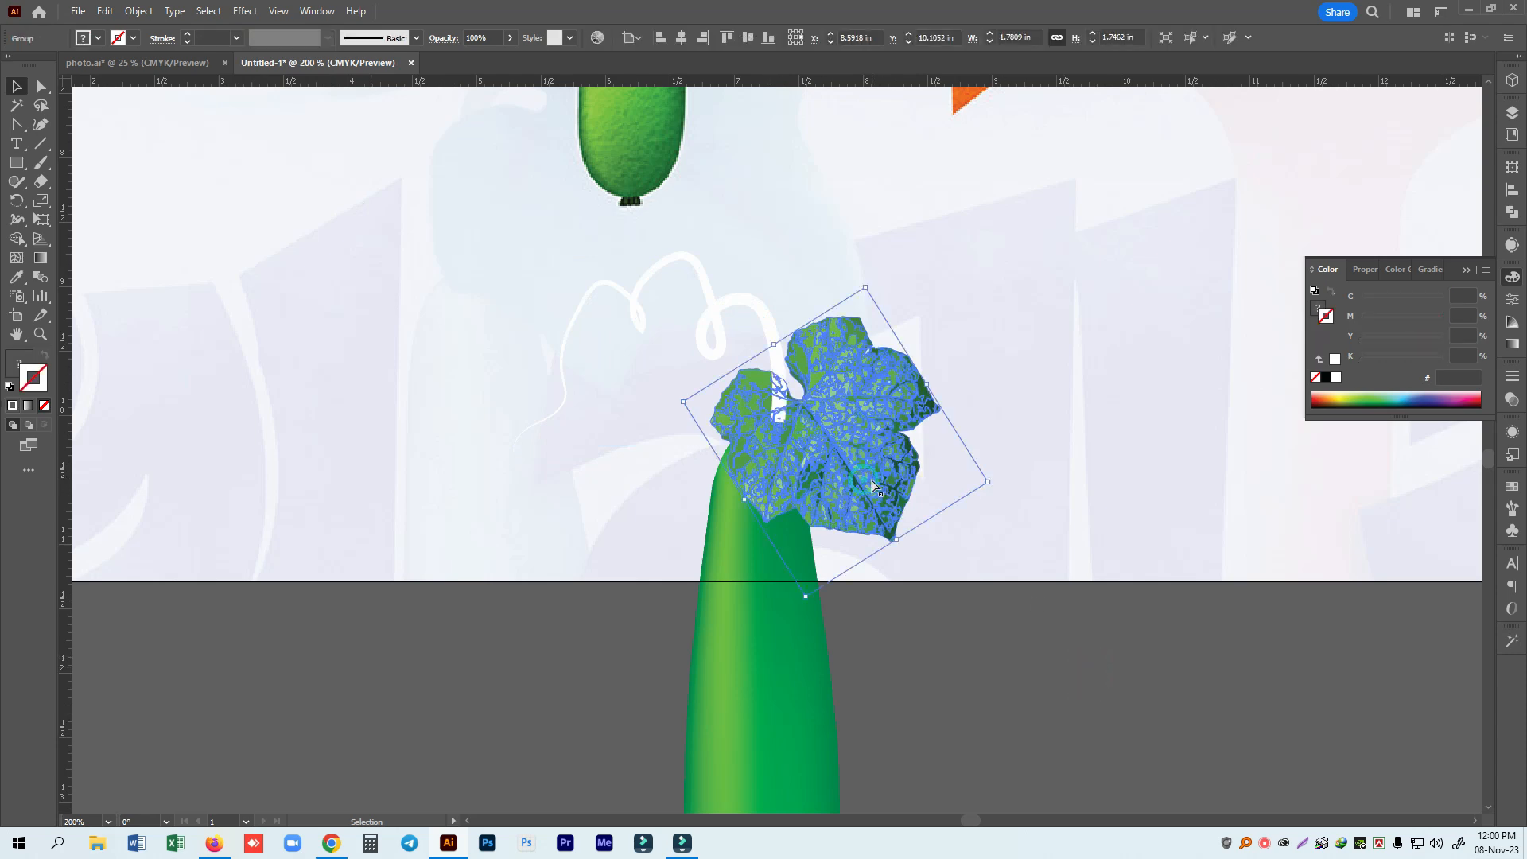
click(768, 312)
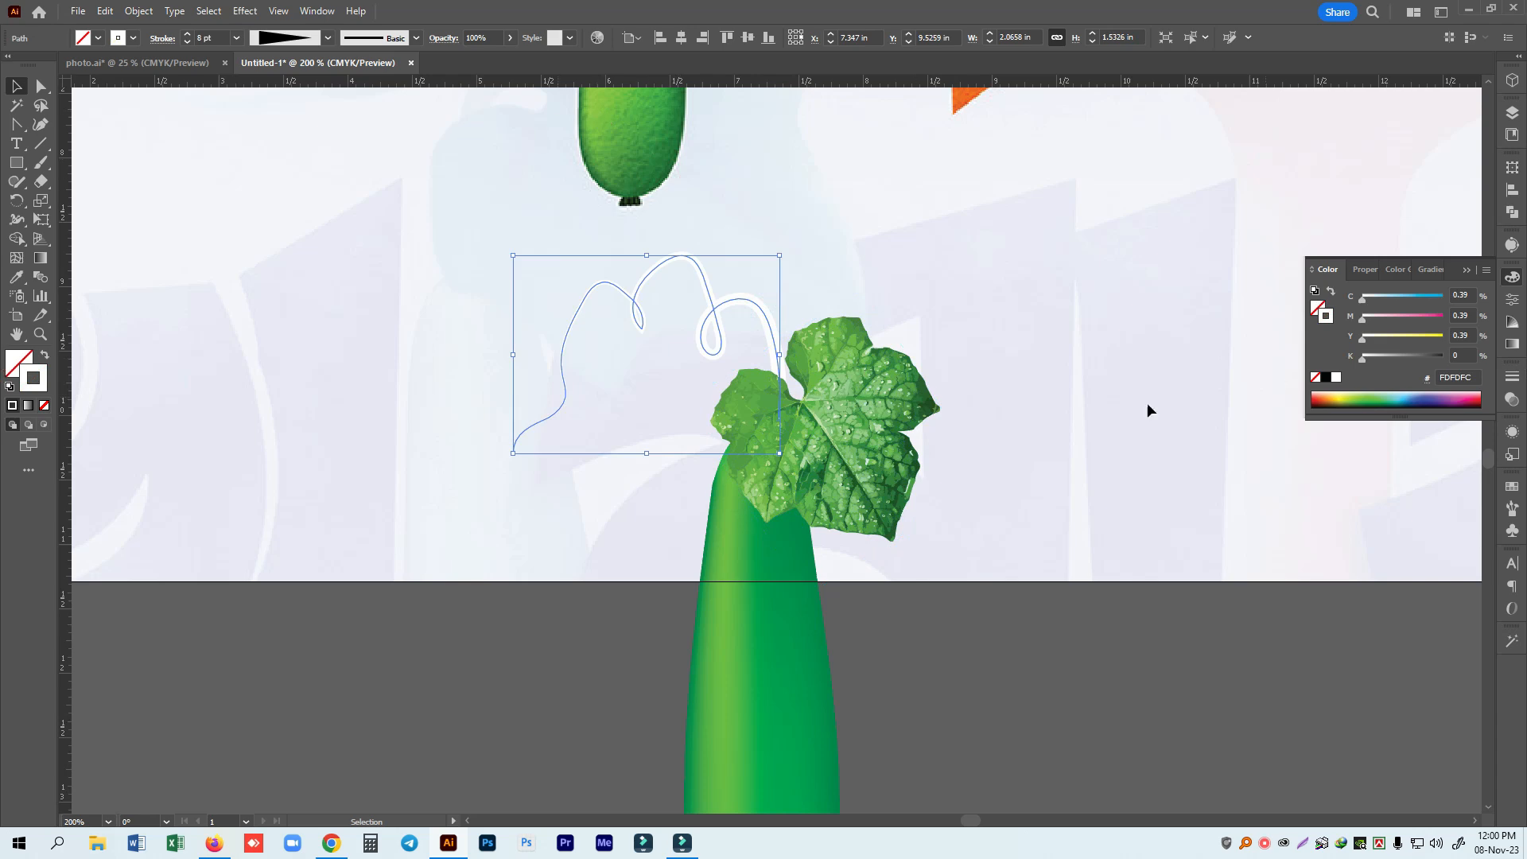
click(28, 406)
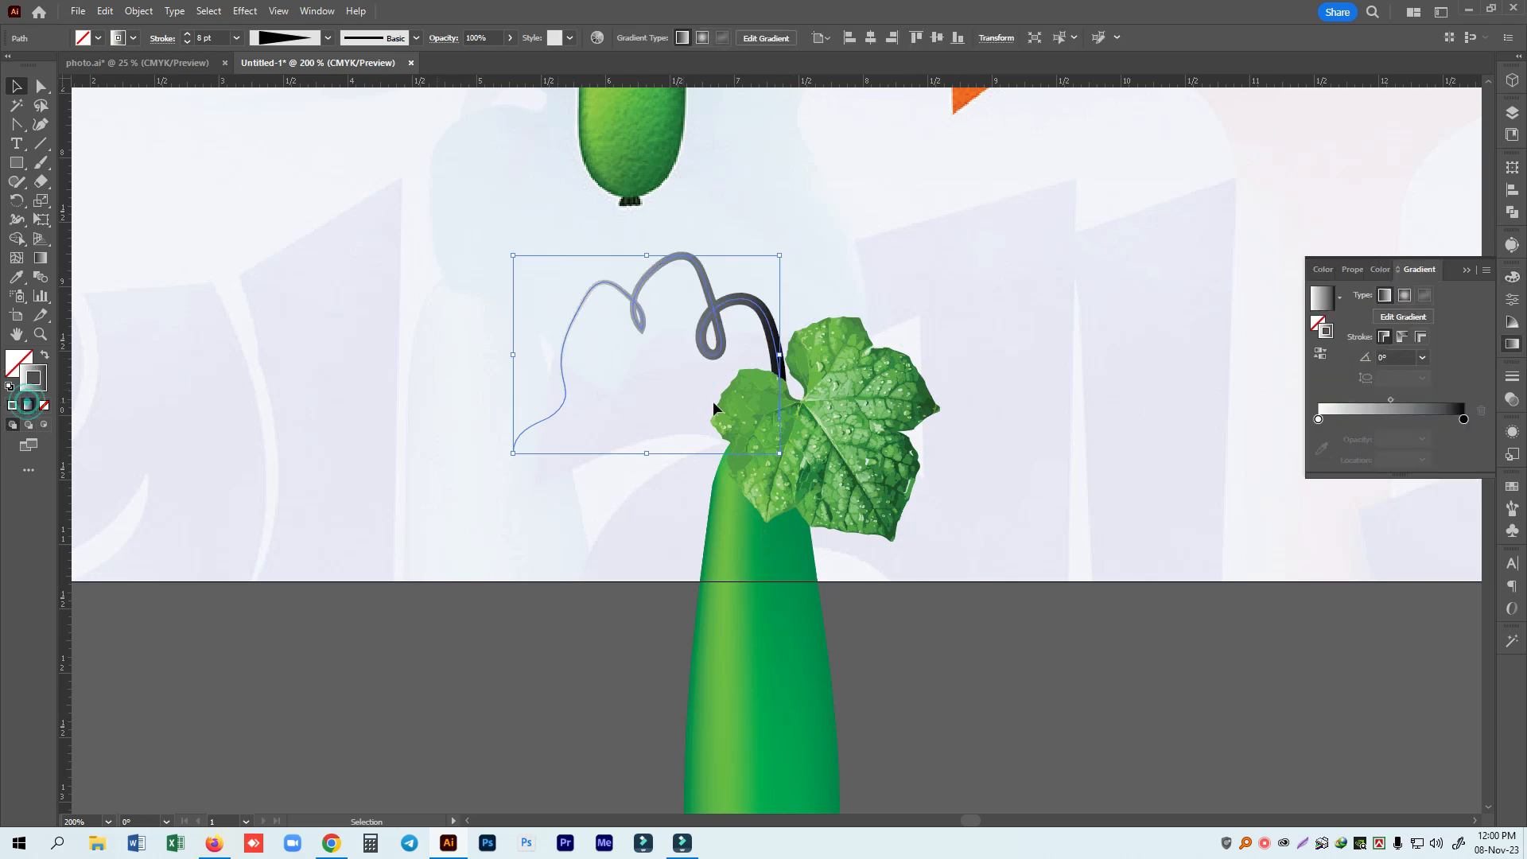
click(1402, 338)
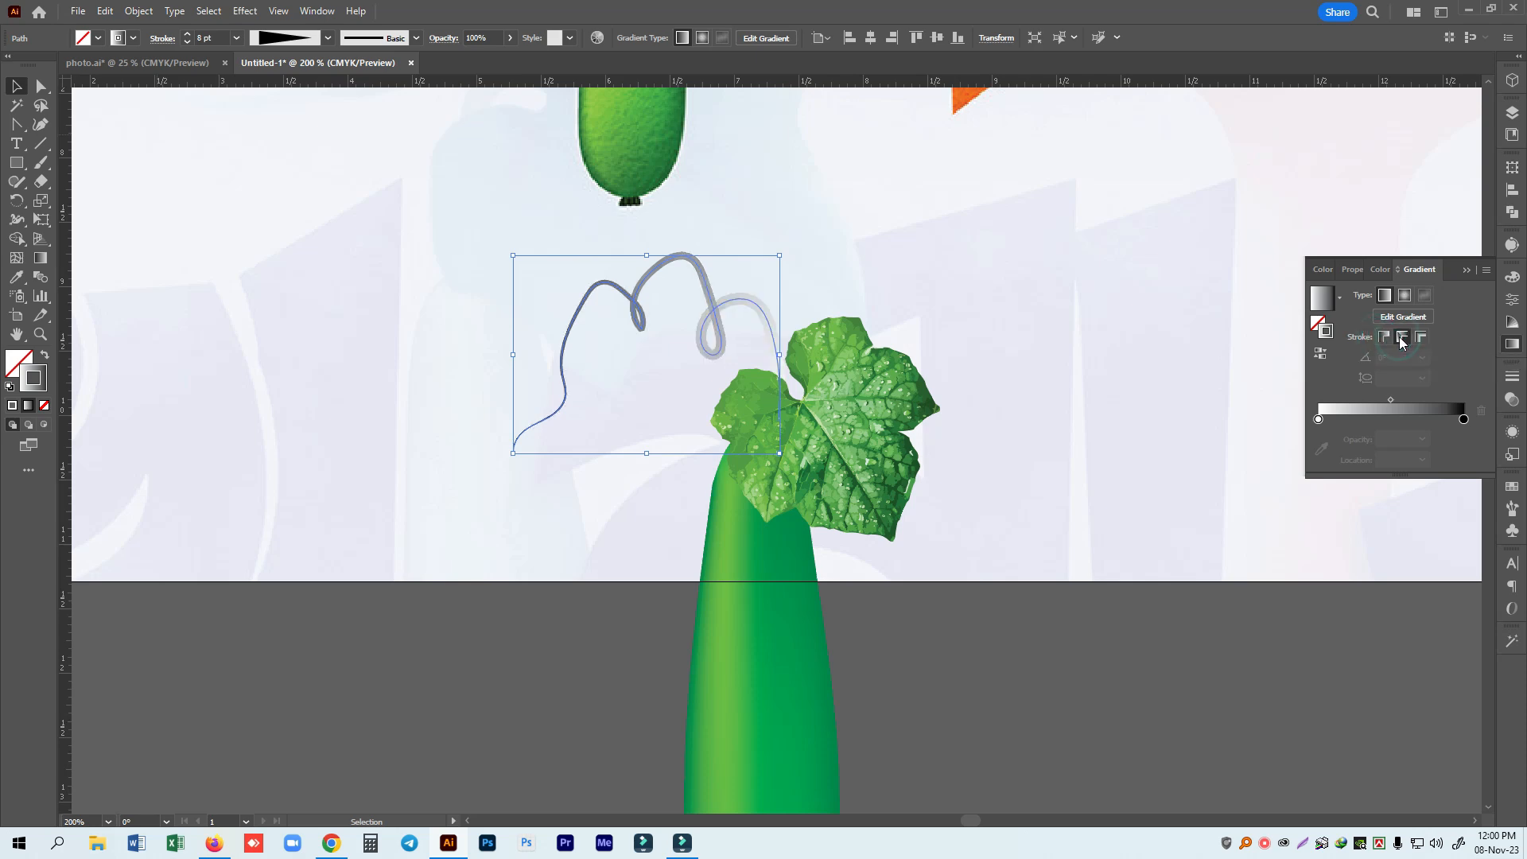
click(1421, 339)
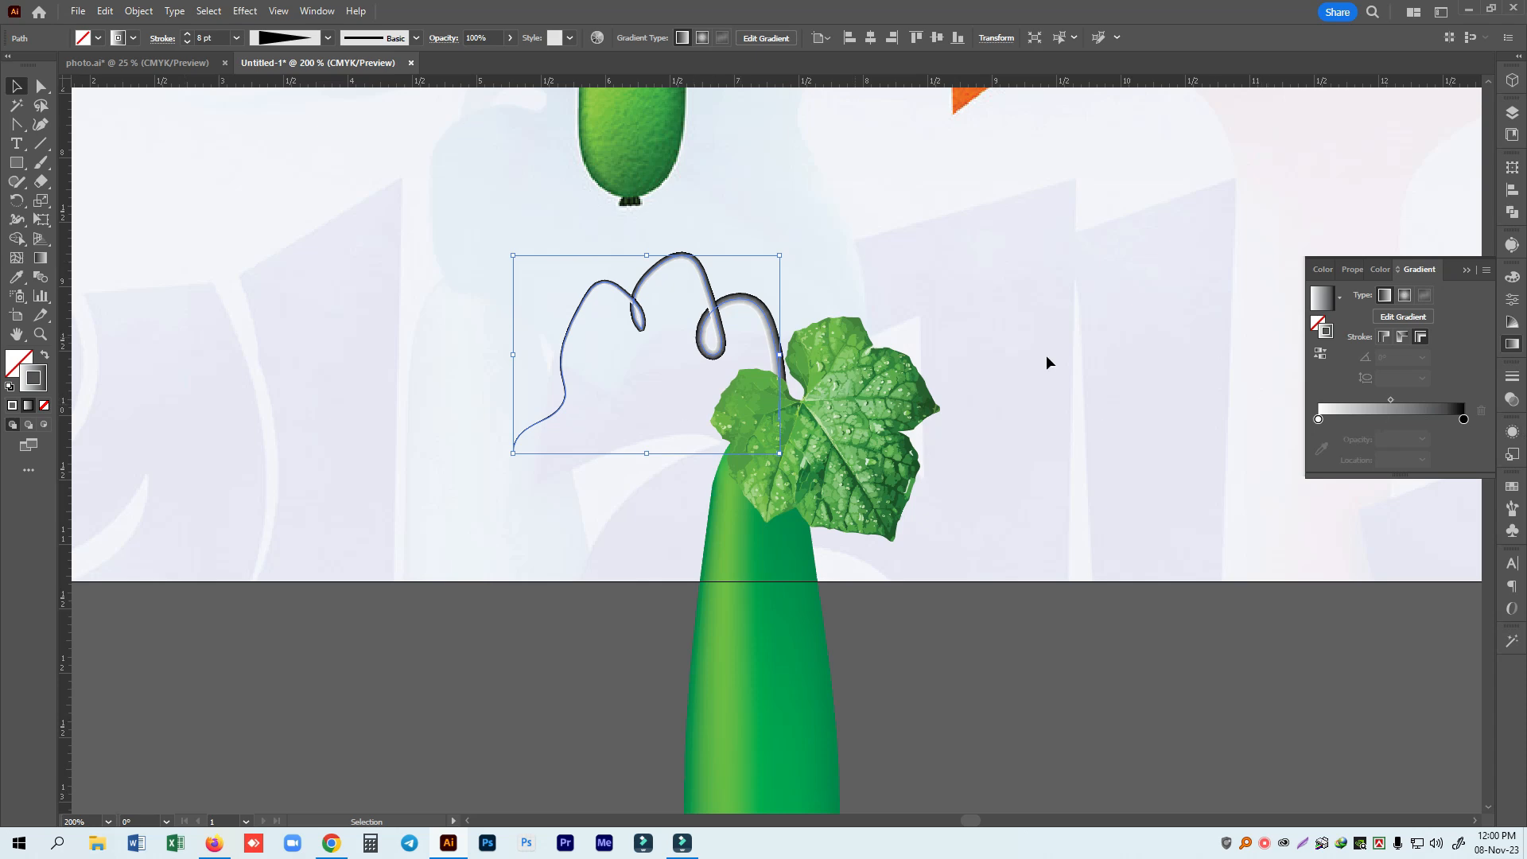
Recolour the black and white end stops of the tendril's stroke gradient in greens and reverse the gradient.
double_click(1461, 419)
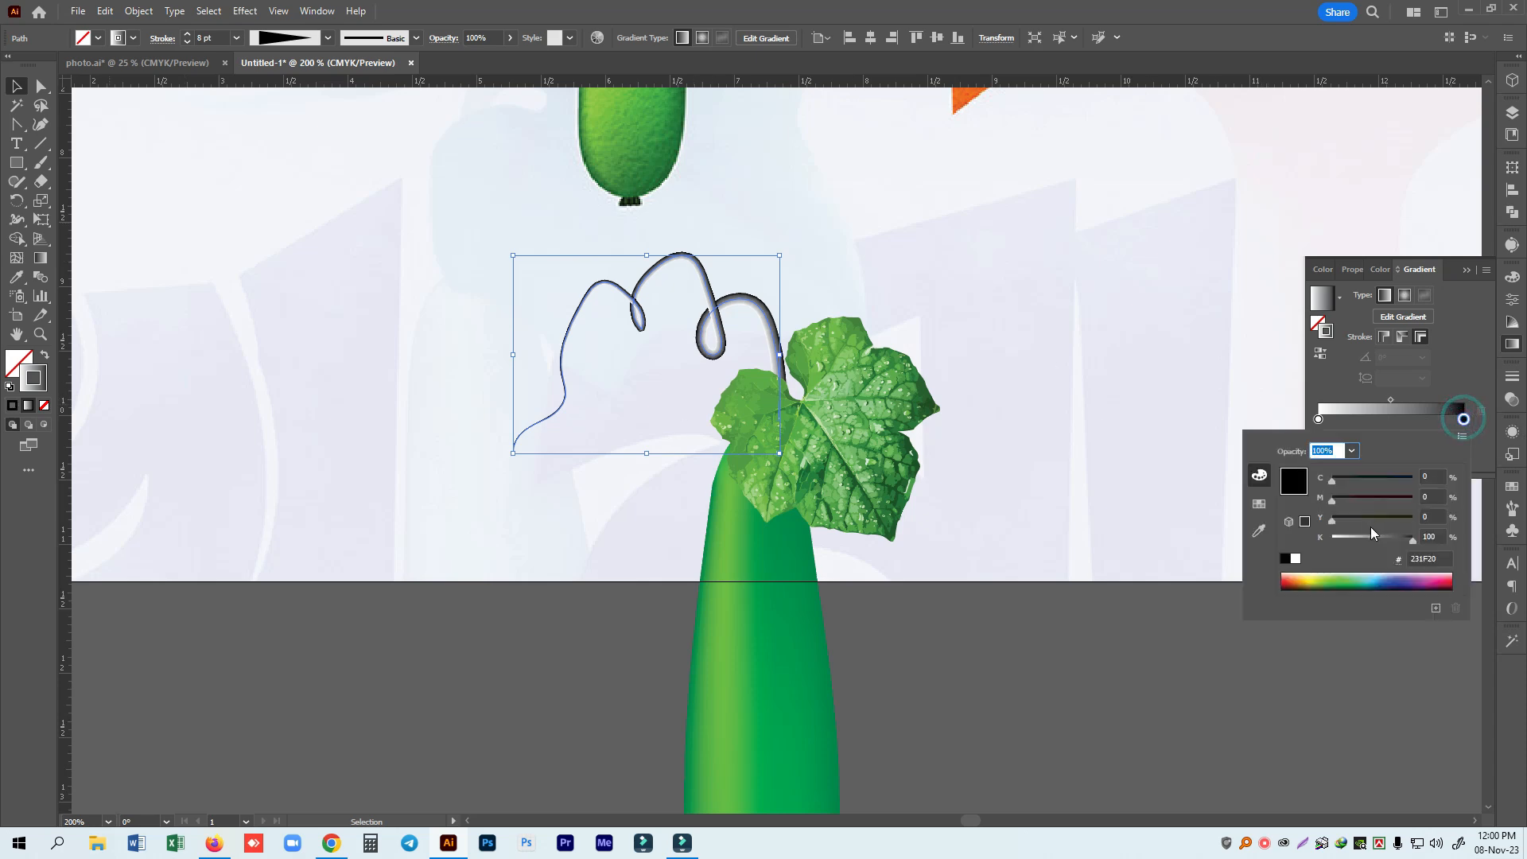
click(1295, 557)
drag(1372, 517, 1463, 520)
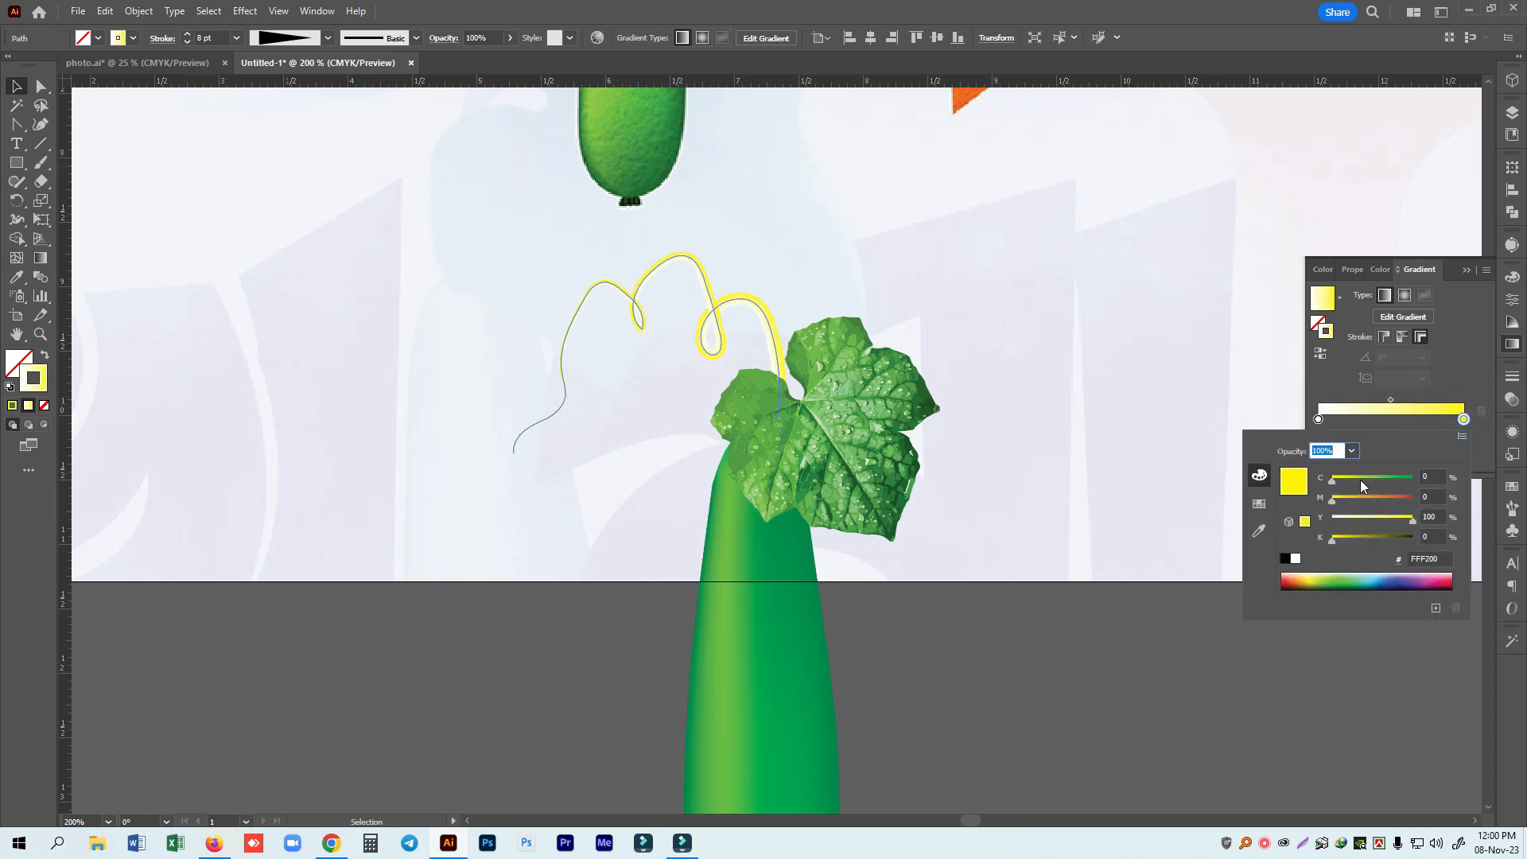
click(1365, 477)
click(1318, 354)
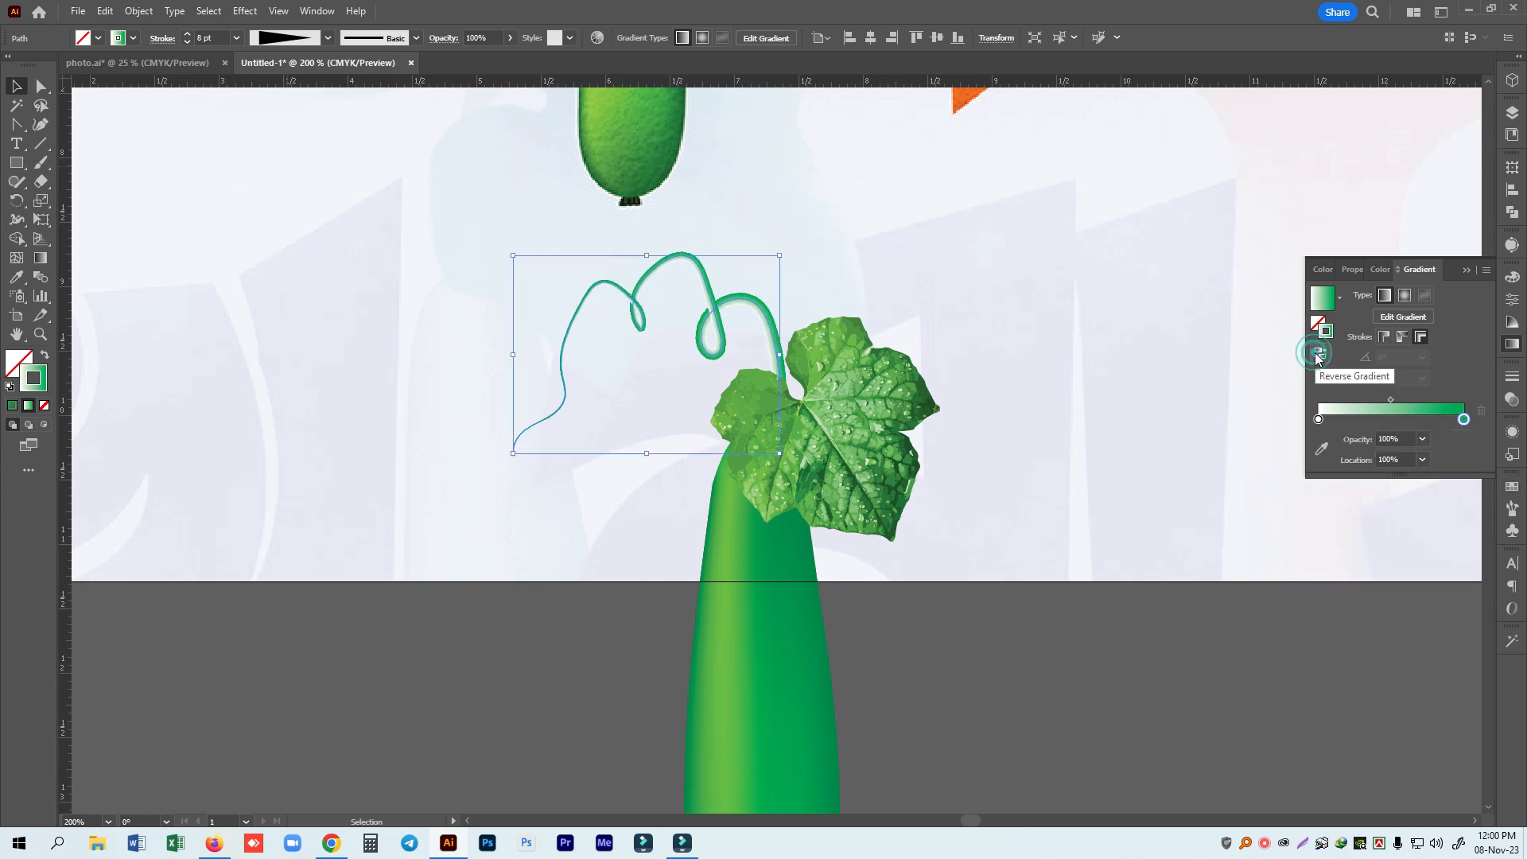
click(1318, 354)
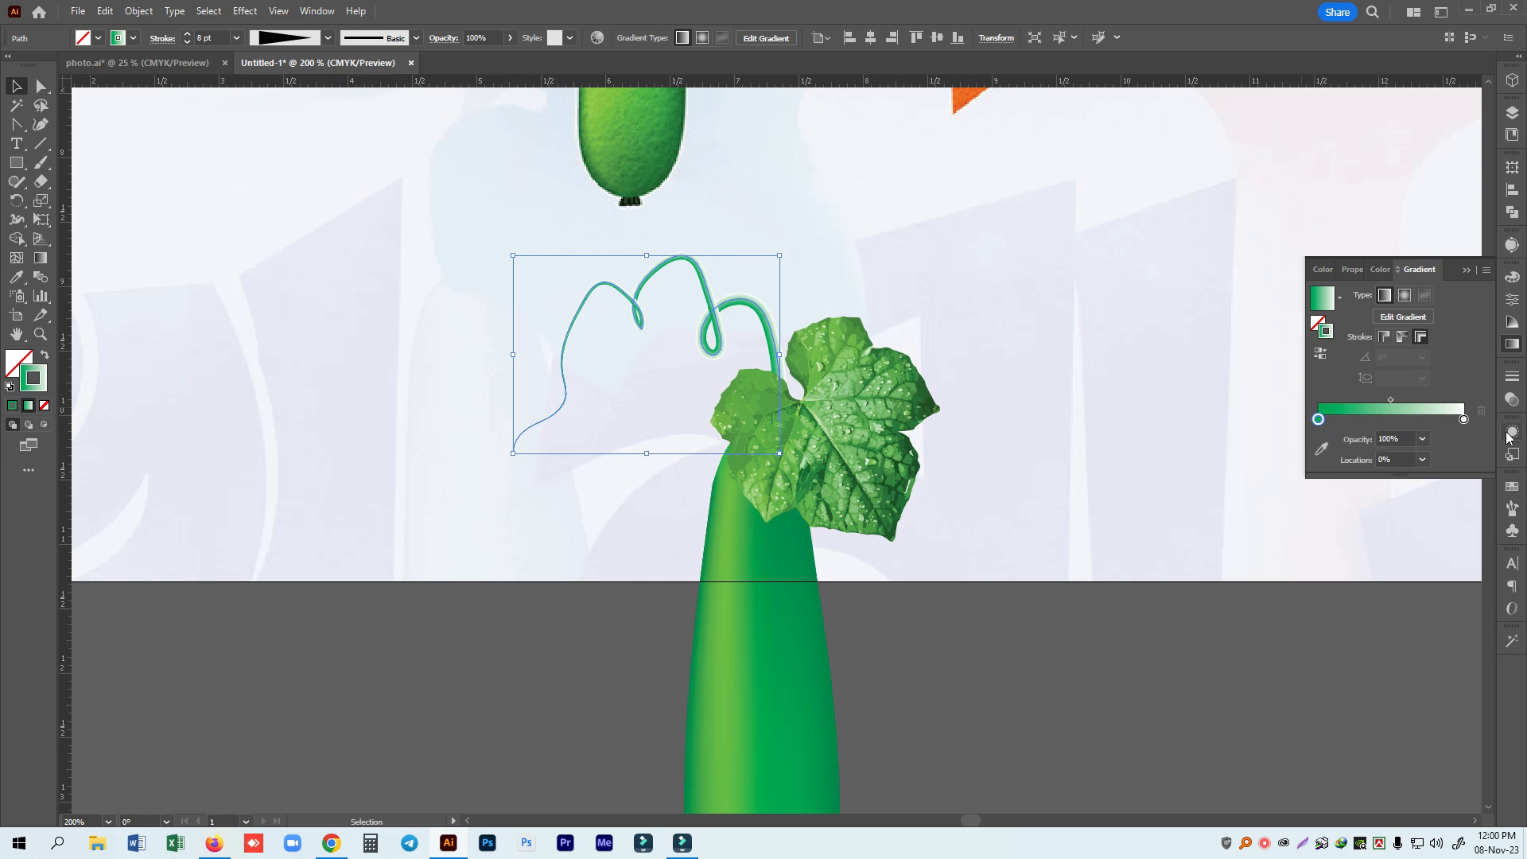
double_click(1463, 419)
mouse_move(1374, 481)
mouse_down()
mouse_move(1432, 480)
mouse_move(1415, 519)
mouse_move(1398, 482)
mouse_up()
Add a middle stop to the tendril's gradient, colour it a lighter green and move it to about 38.8%.
click(1396, 422)
click(1395, 419)
double_click(1395, 420)
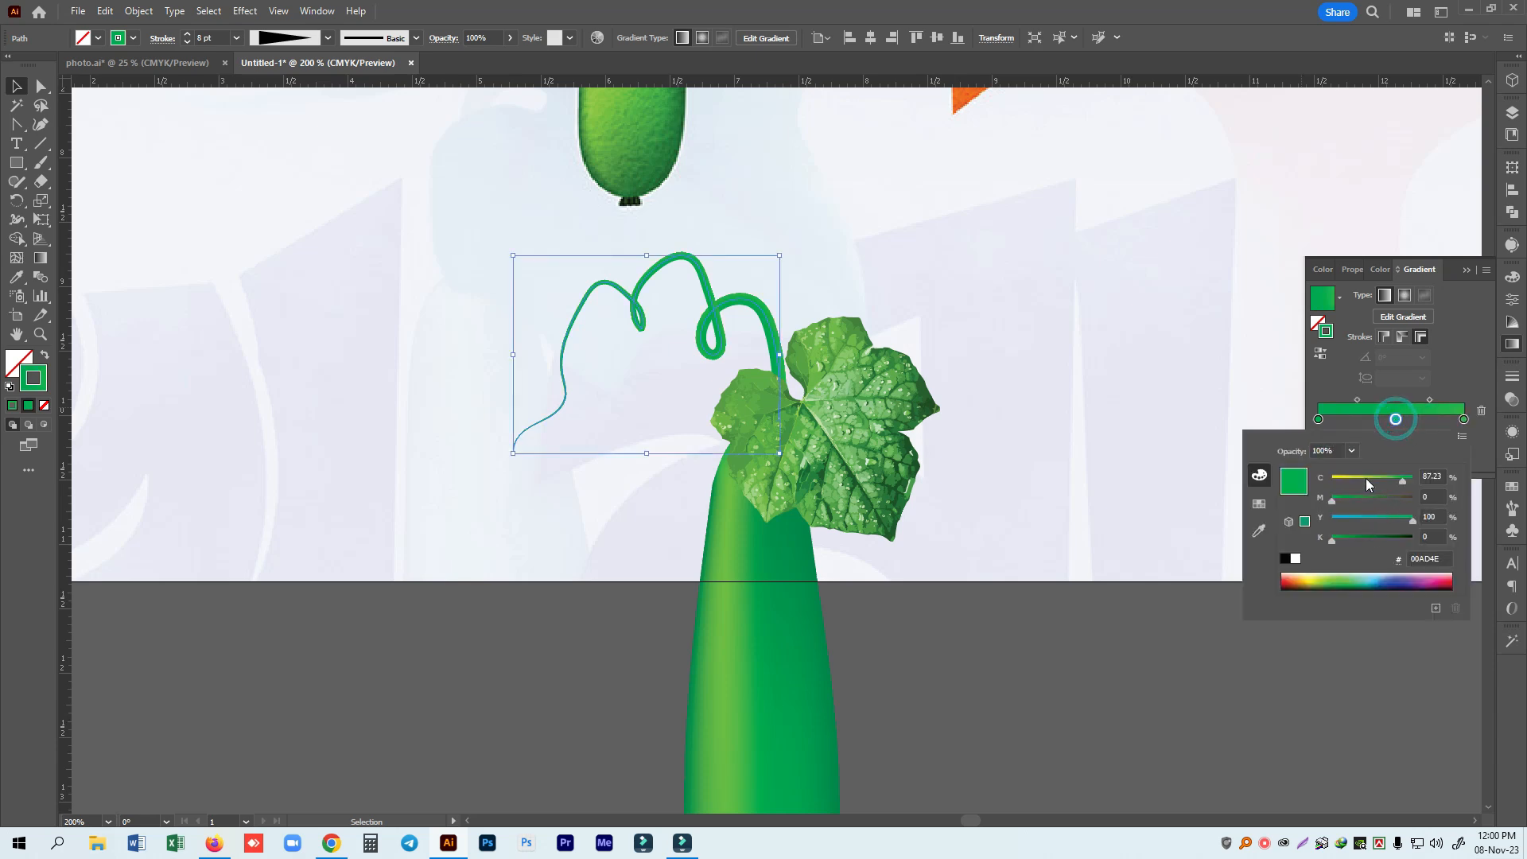
click(1363, 479)
drag(1363, 479, 1386, 476)
click(1396, 419)
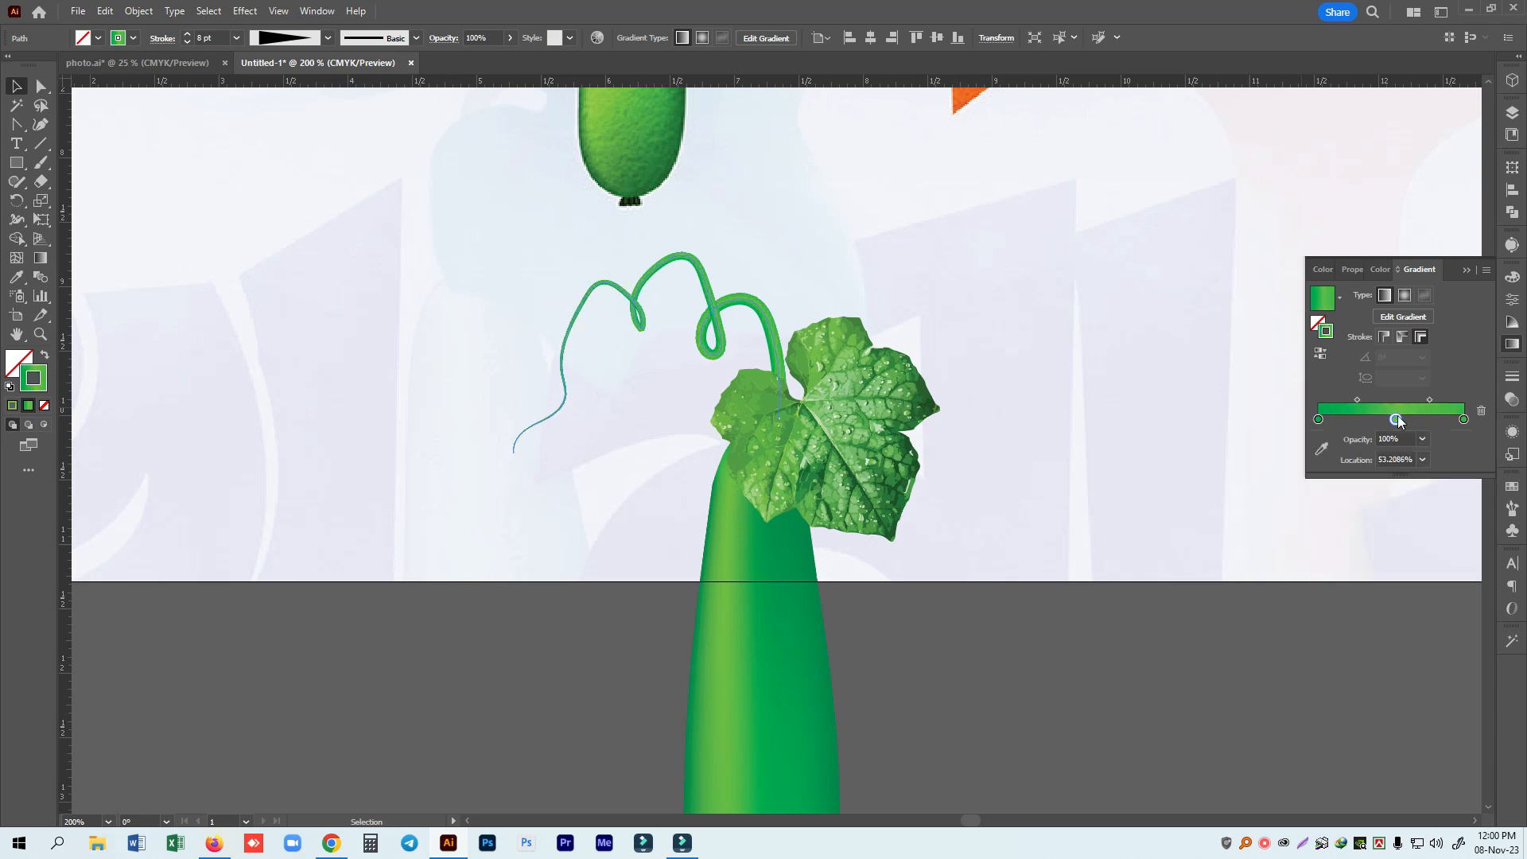
drag(1397, 419, 1377, 420)
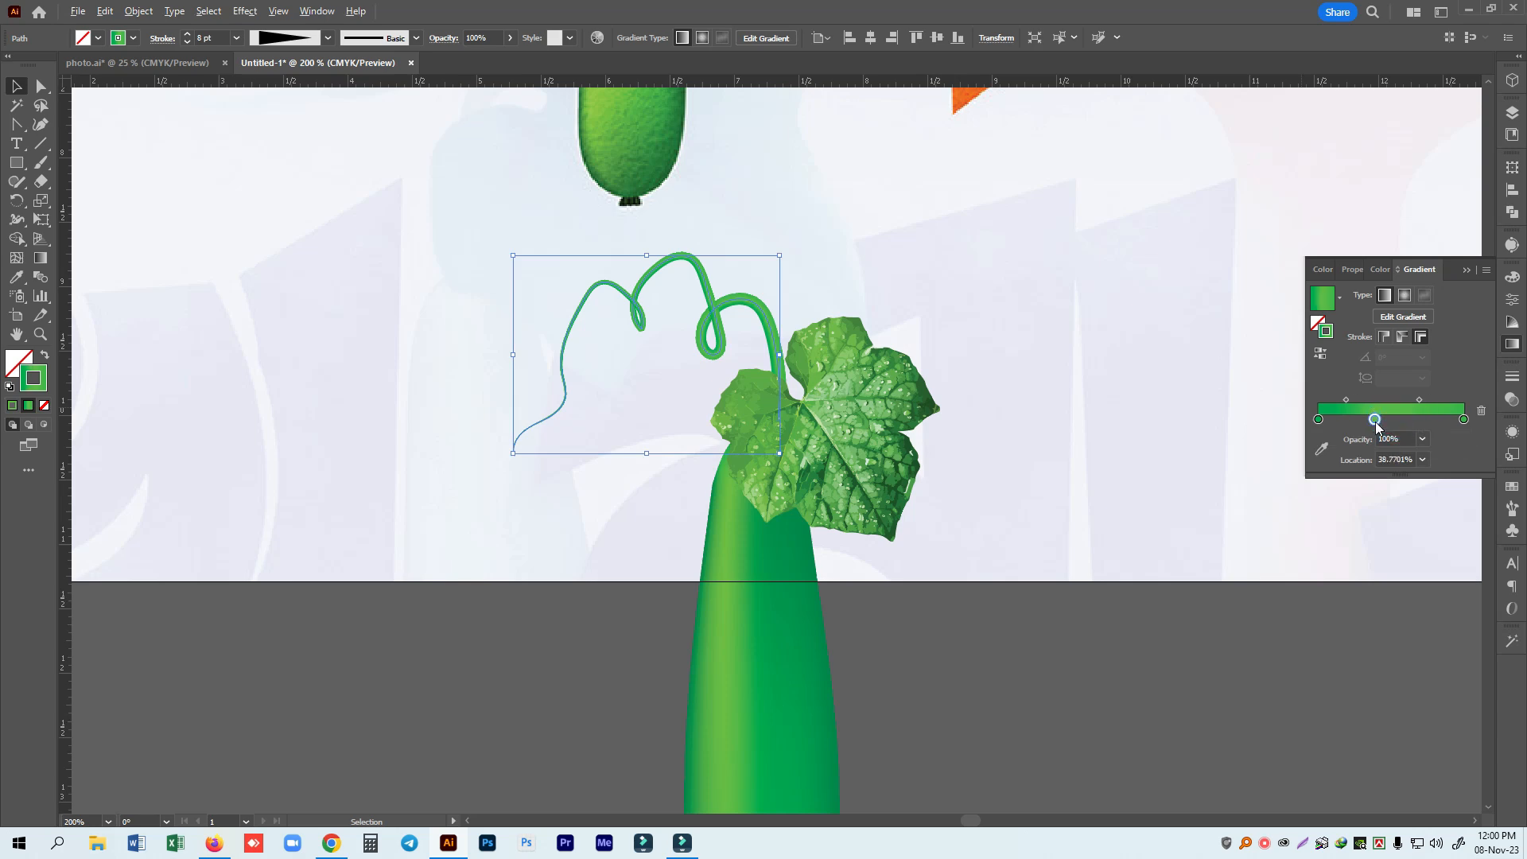
Add two more stops beyond the light green one and colour the stop at about 59% pale green with C 28 and Y 57.
click(1436, 420)
click(1404, 420)
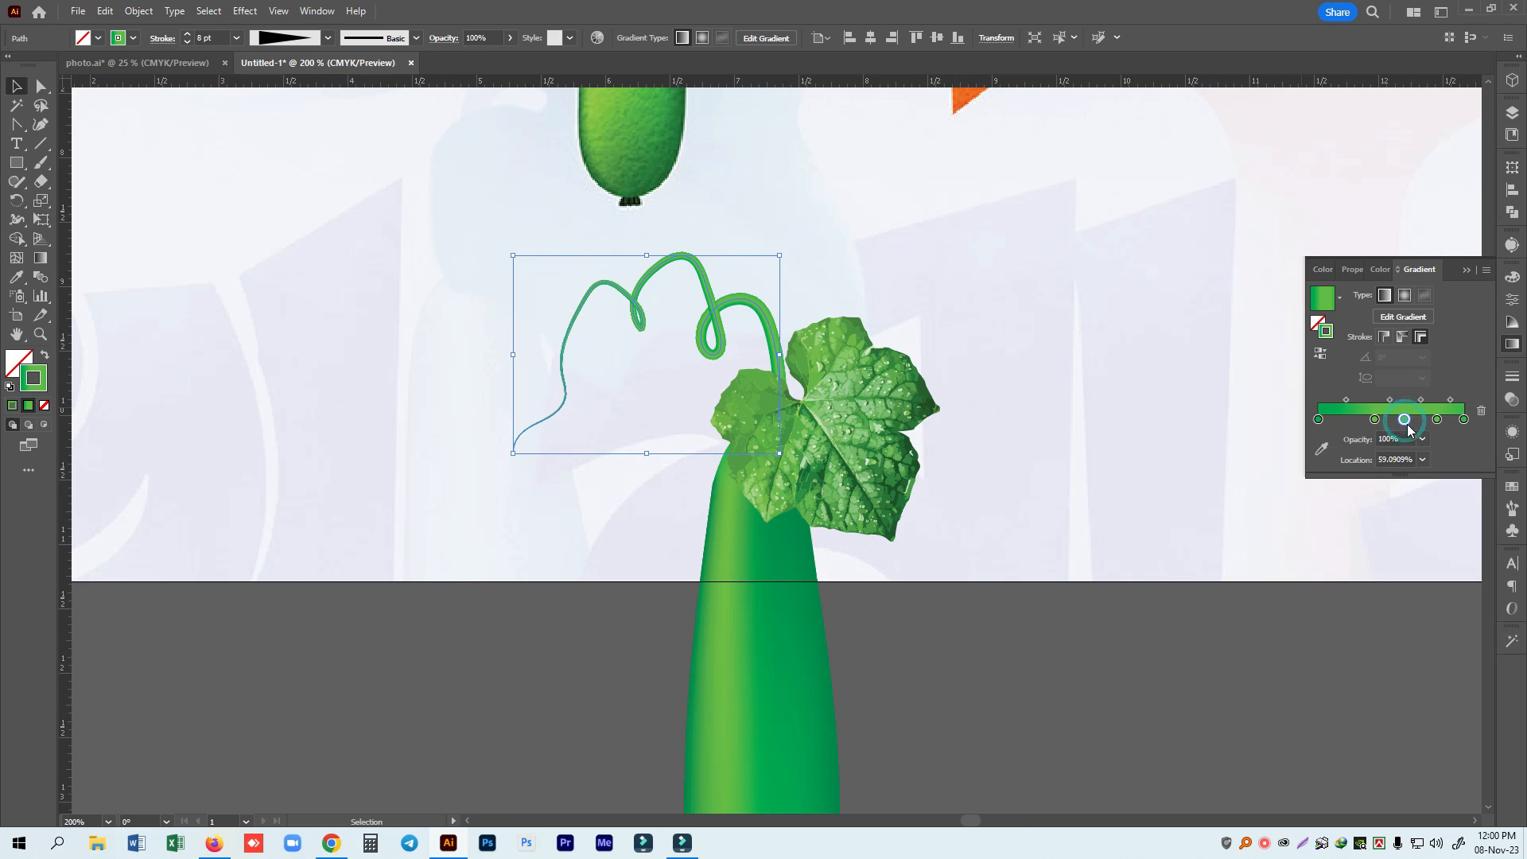
double_click(1404, 420)
drag(1358, 518, 1352, 480)
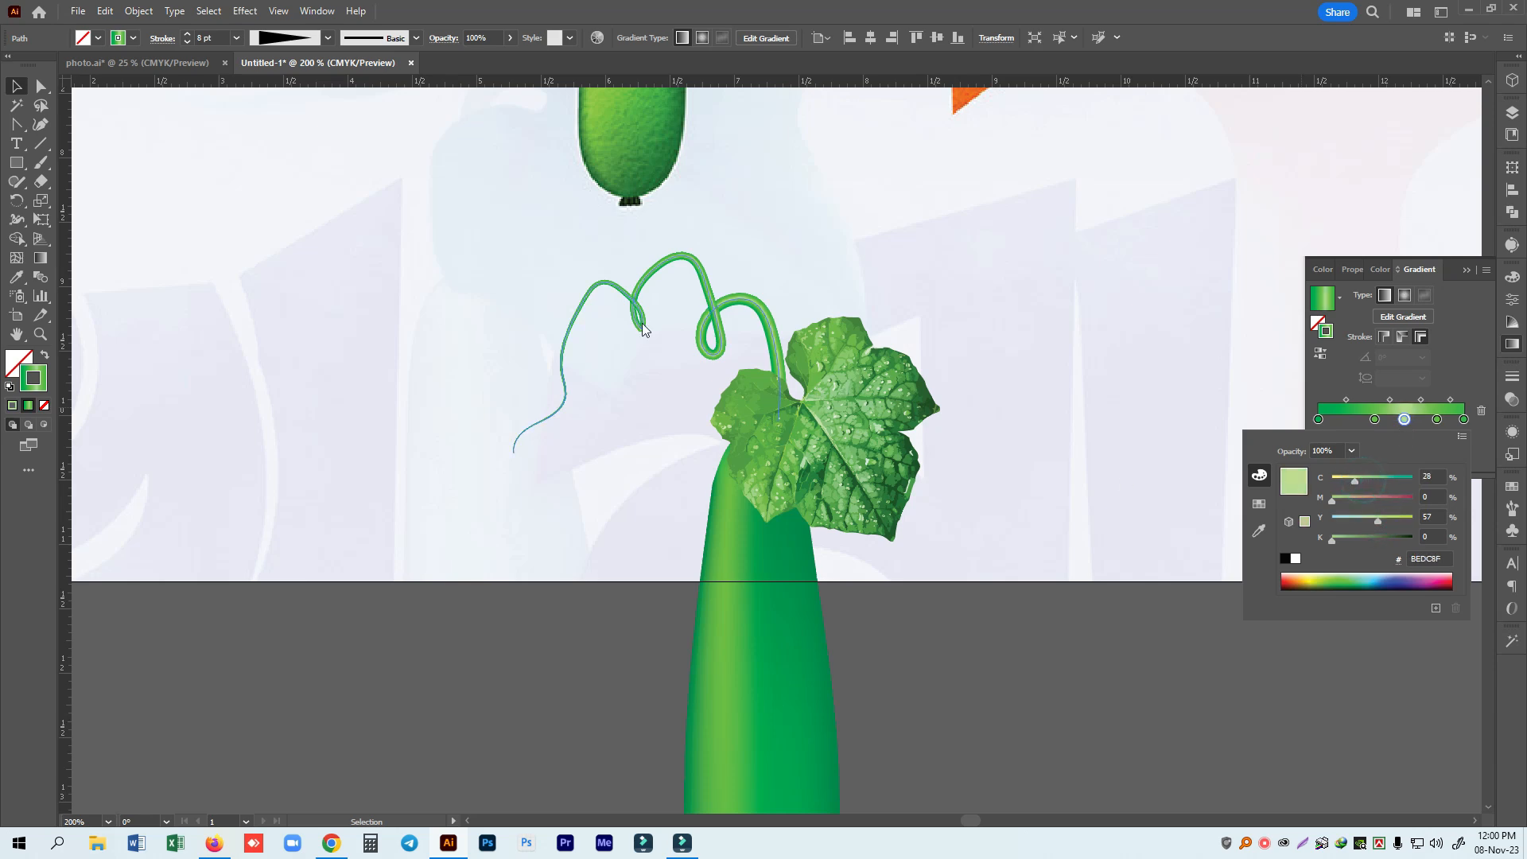
click(980, 670)
click(980, 670)
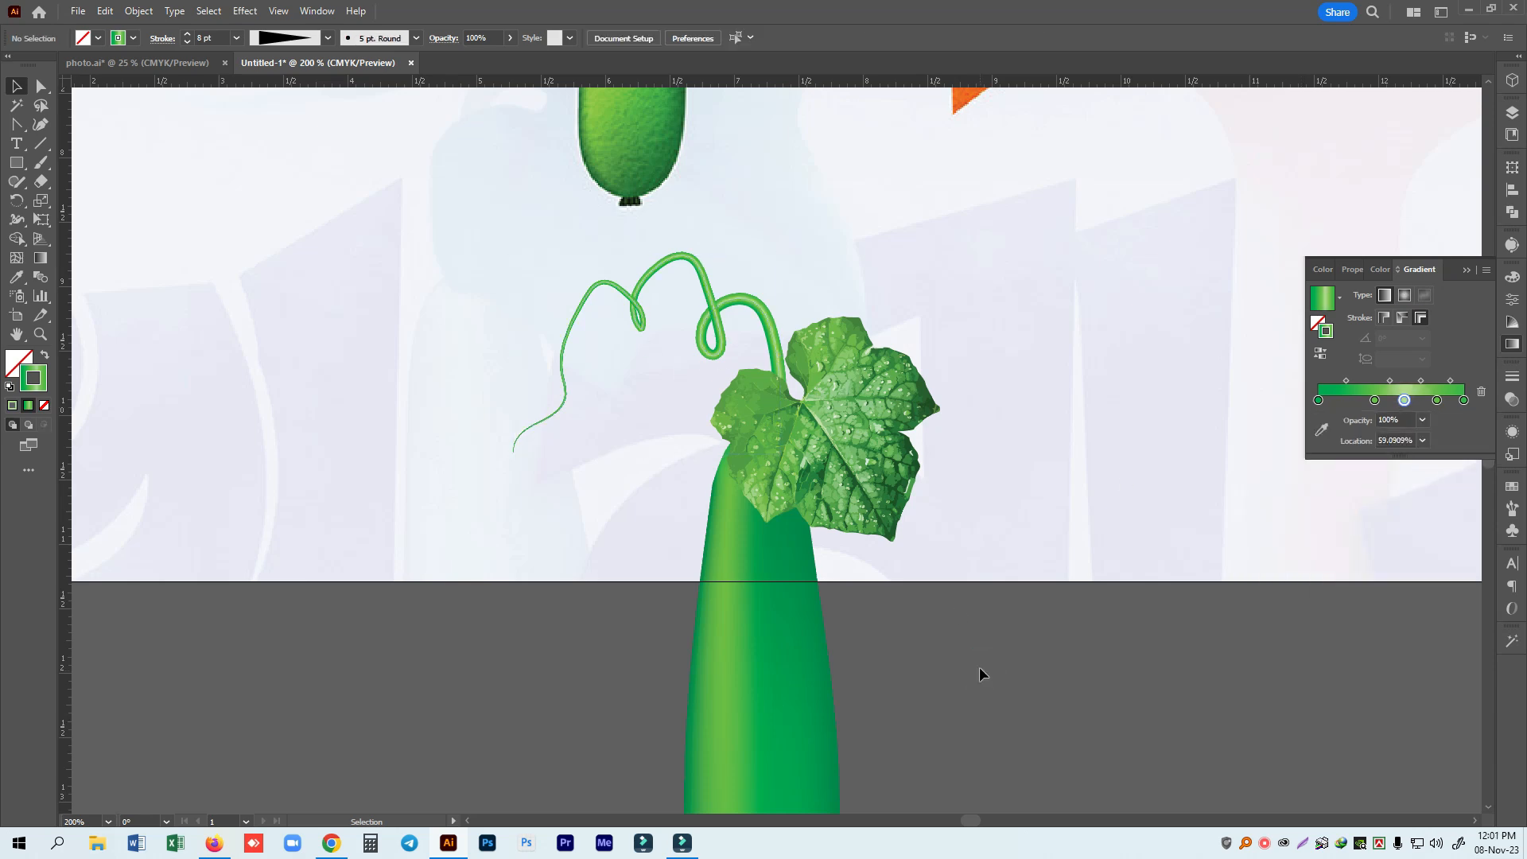
Shift the pale green stop of the tendril's gradient to a location of about 88%.
click(747, 306)
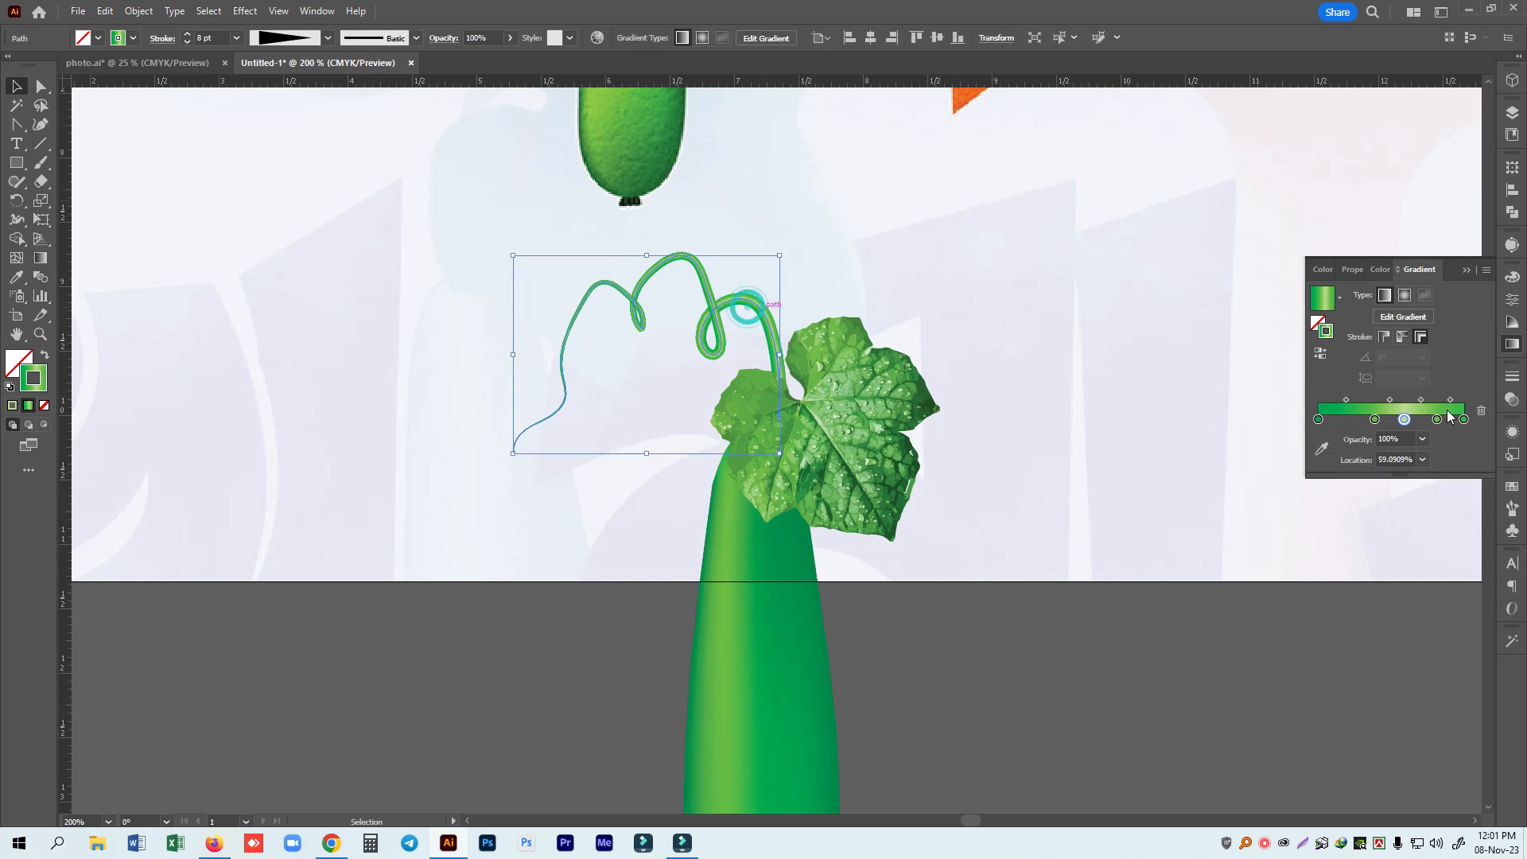
drag(1403, 419, 1451, 423)
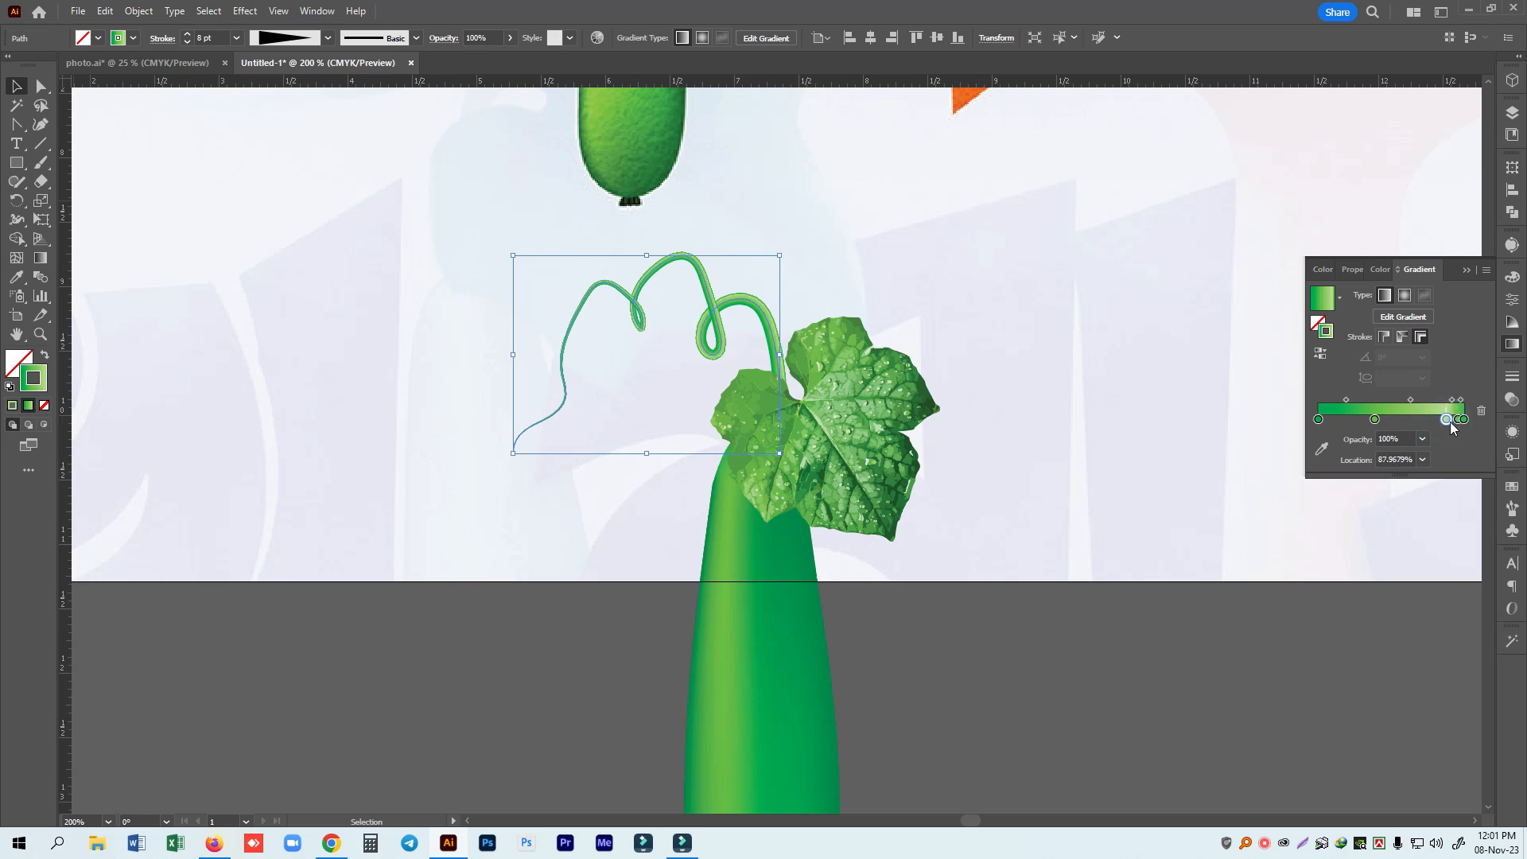
click(1360, 681)
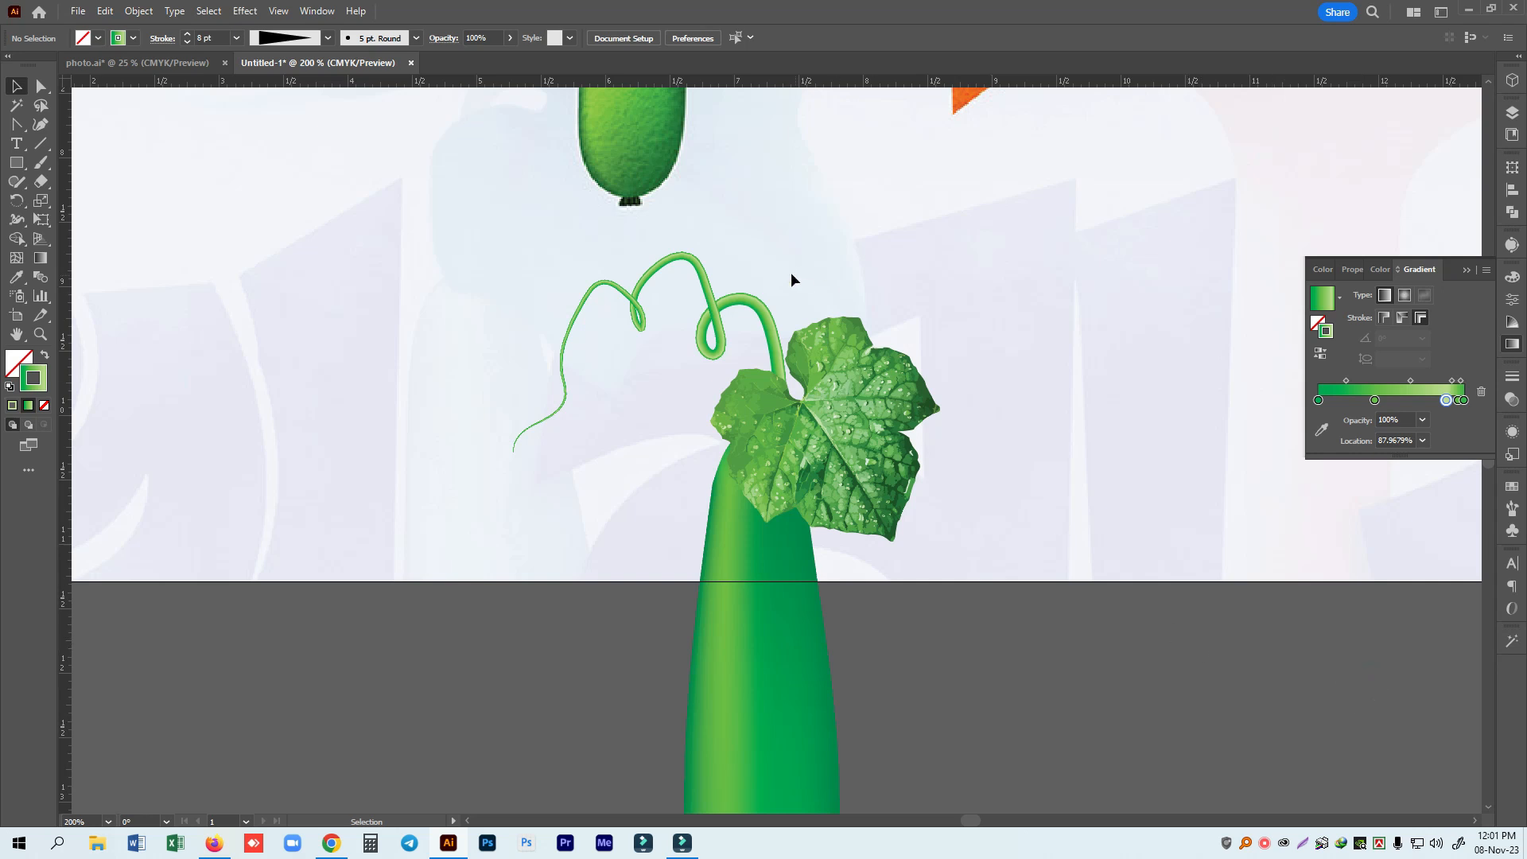
Set the end stop of the tendril's gradient to a green of C 55, M 0, Y 92, K 0.
click(716, 319)
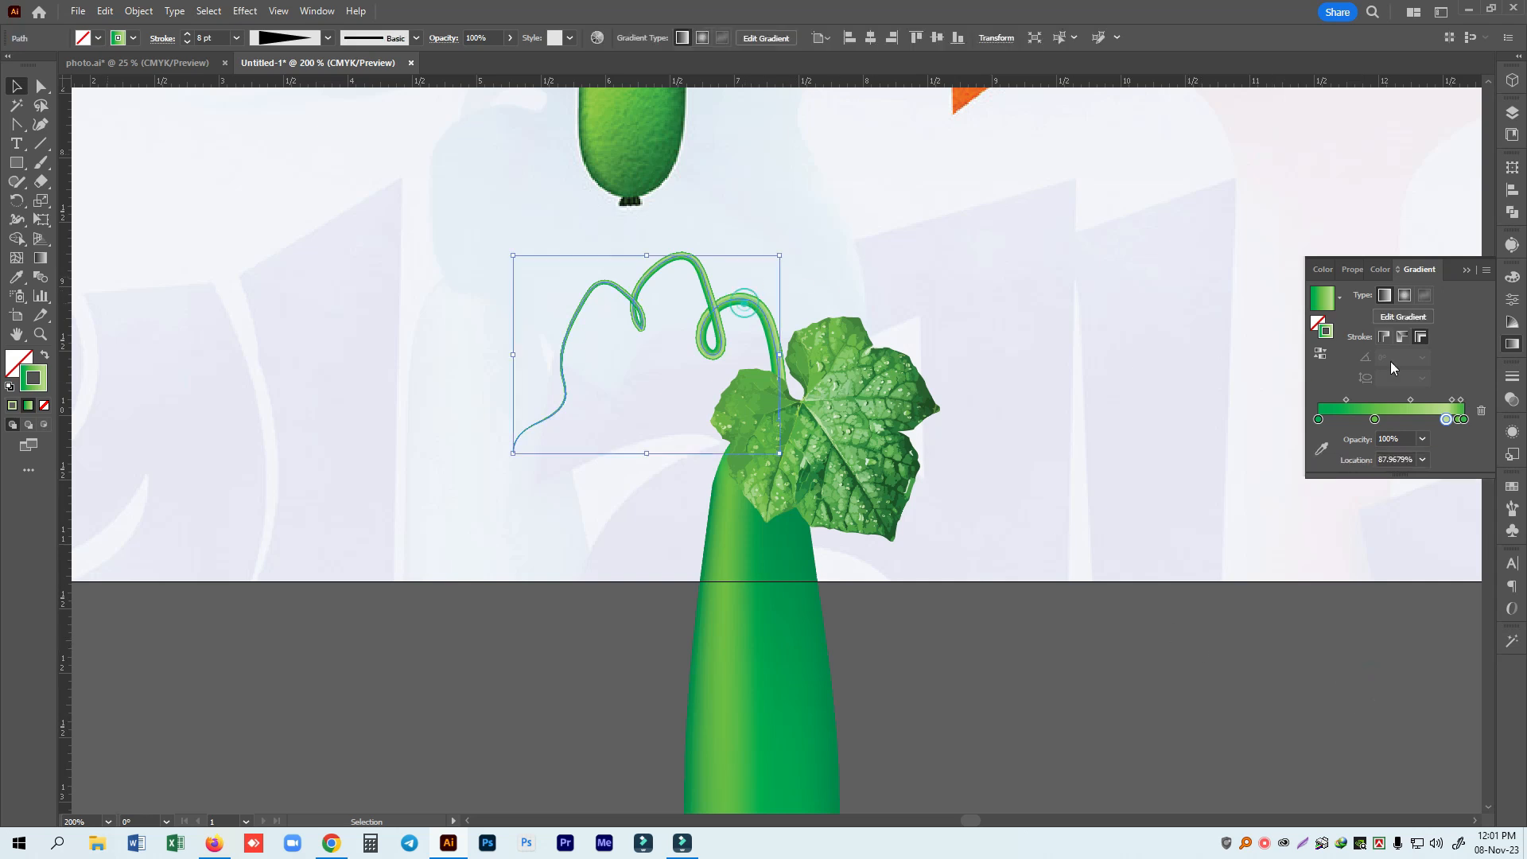
double_click(1465, 419)
drag(1380, 480, 1406, 519)
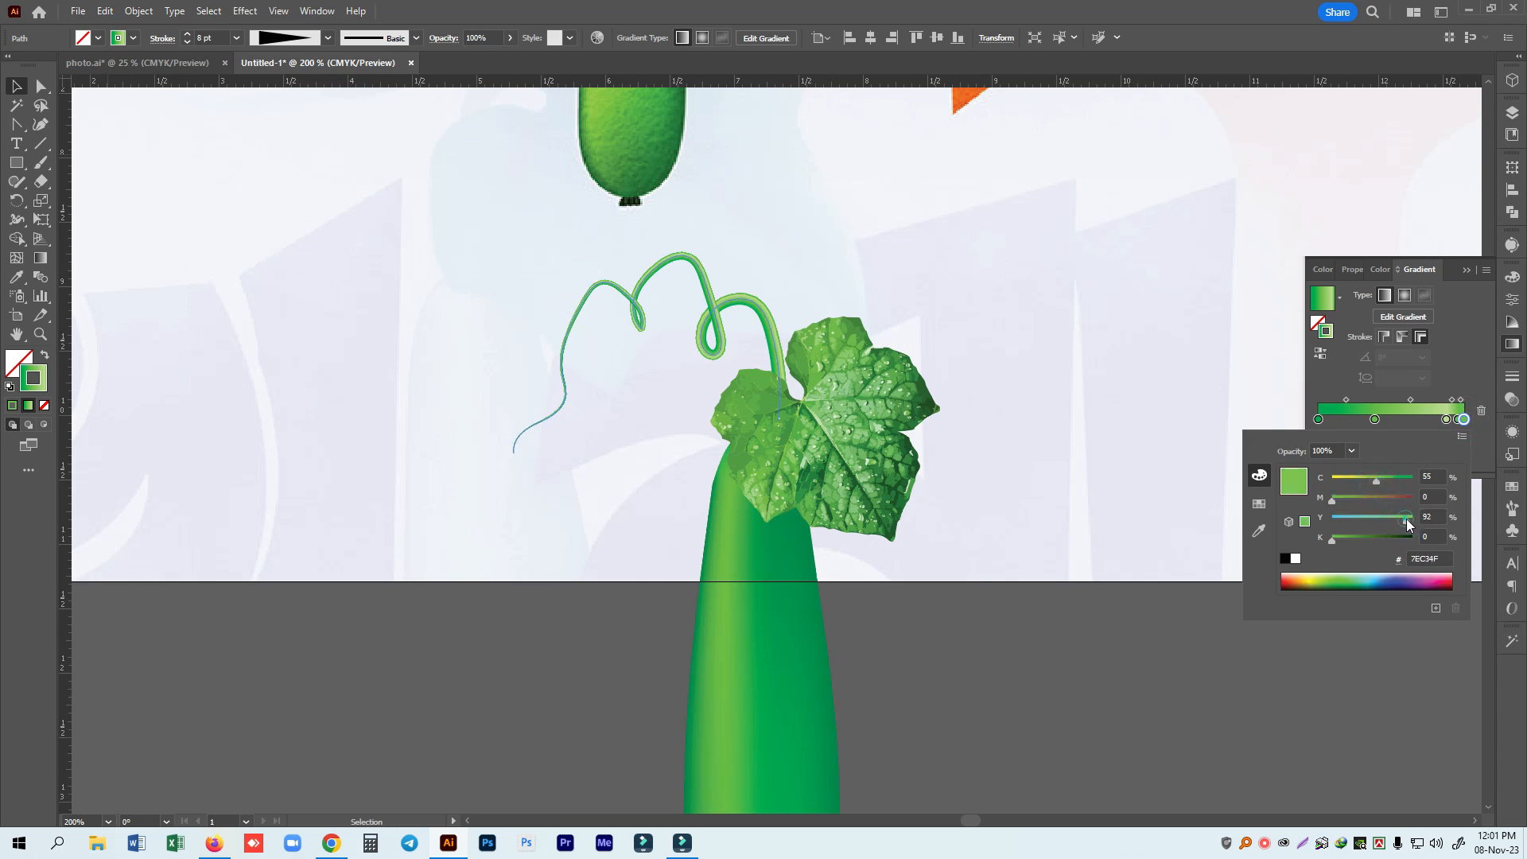
Adjust the gradient stops near the end, placing one at about 92.2%, and colour it yellow-green 92C83E.
click(1444, 418)
click(1442, 419)
click(1457, 422)
drag(1454, 423, 1451, 423)
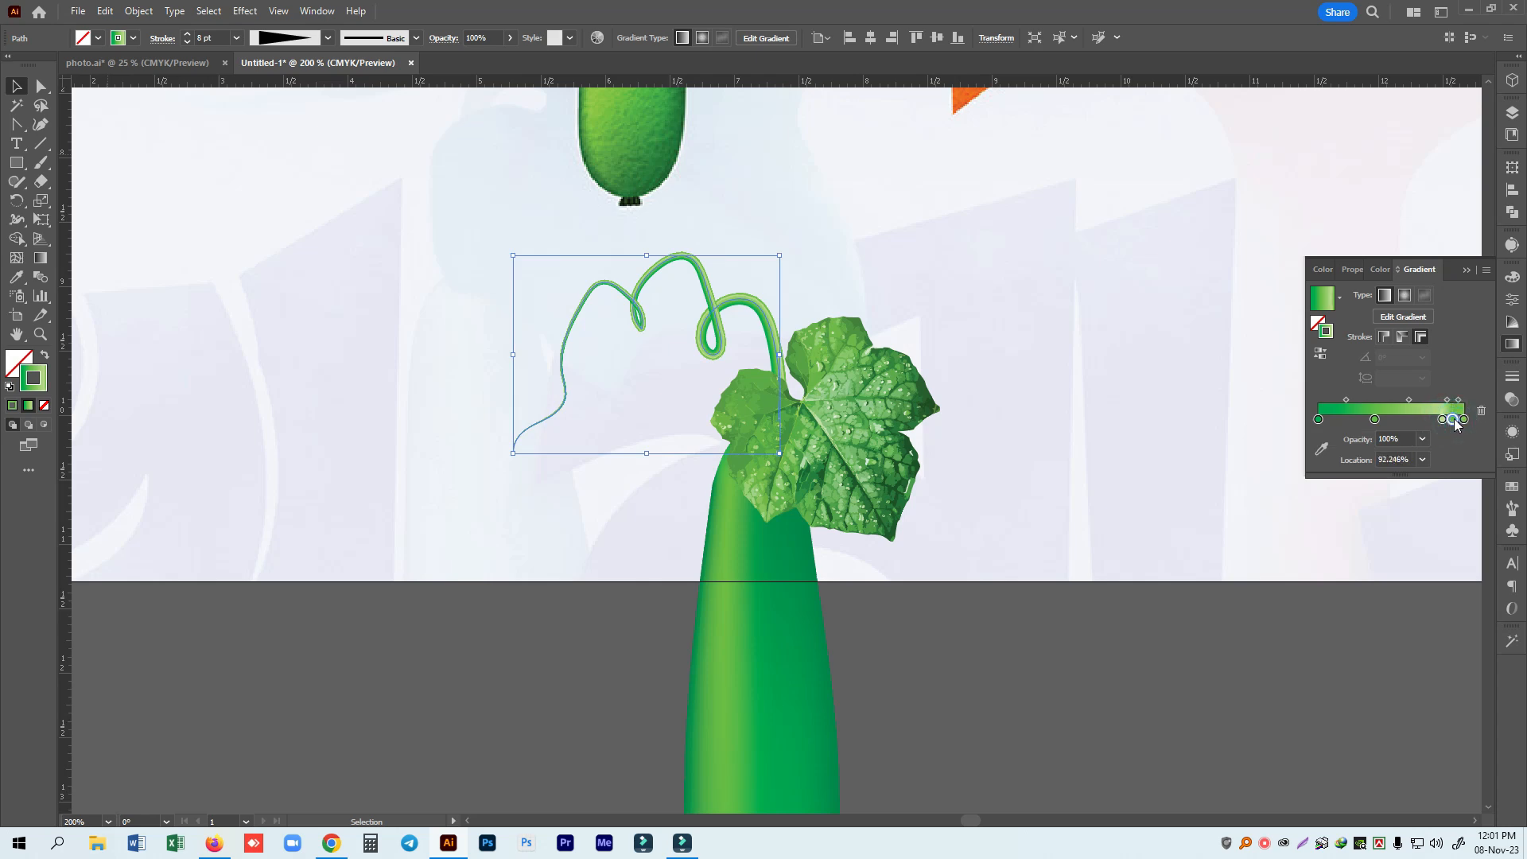
double_click(1452, 420)
click(1372, 476)
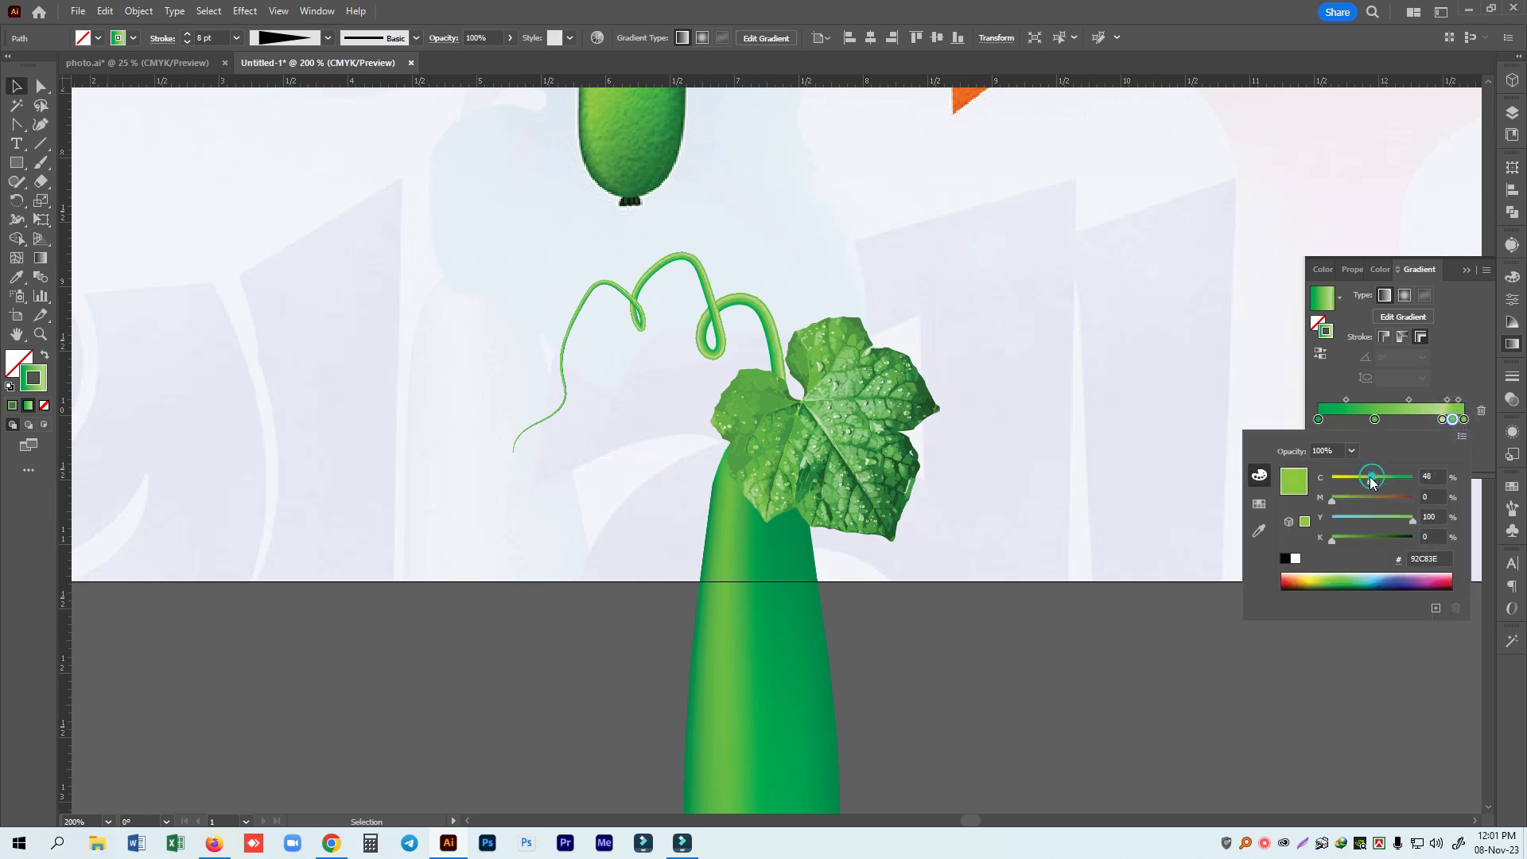
click(963, 642)
Paint a short stem rising from the leaf's notch beside the tendril and bring the leaf in front of it.
drag(1086, 631, 957, 576)
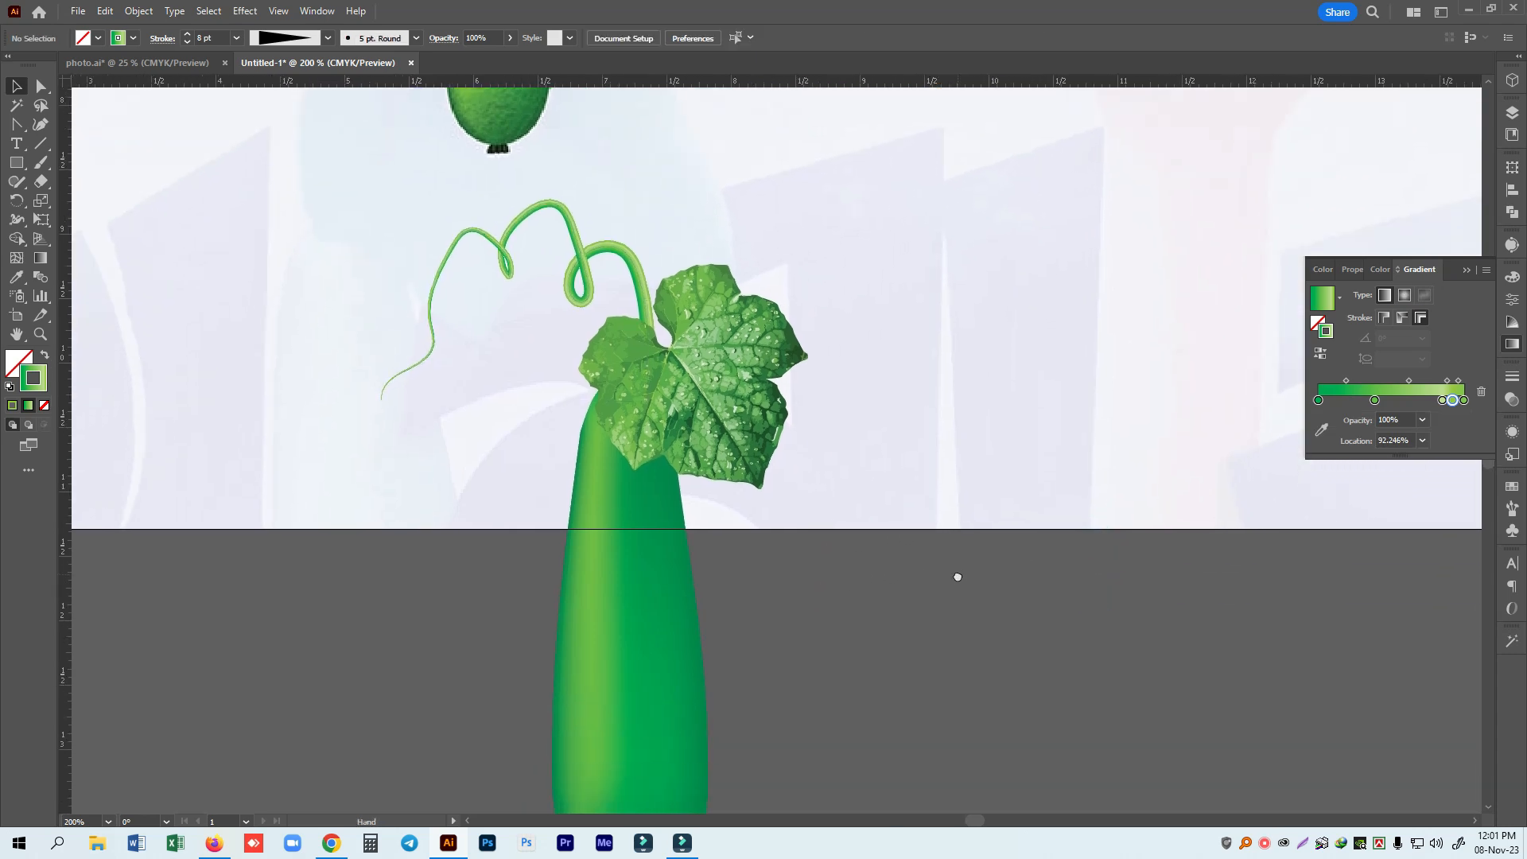
scroll(958, 576, up, 1)
click(40, 162)
mouse_move(658, 406)
mouse_down()
mouse_move(646, 350)
mouse_move(673, 252)
mouse_up()
key(v)
click(742, 452)
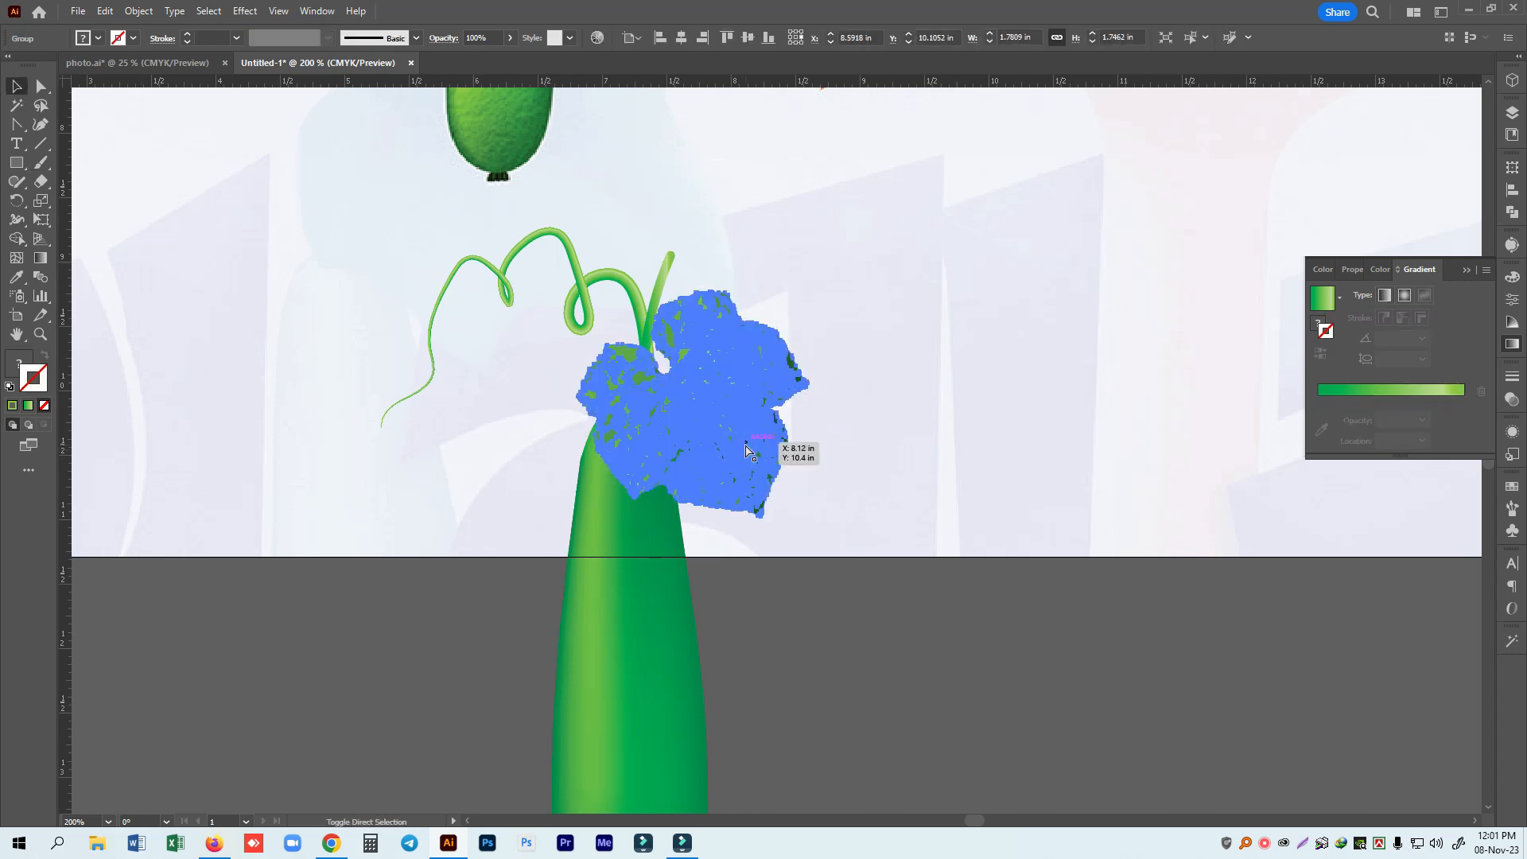
Set the short stem's stroke weight to 2 pt.
click(666, 270)
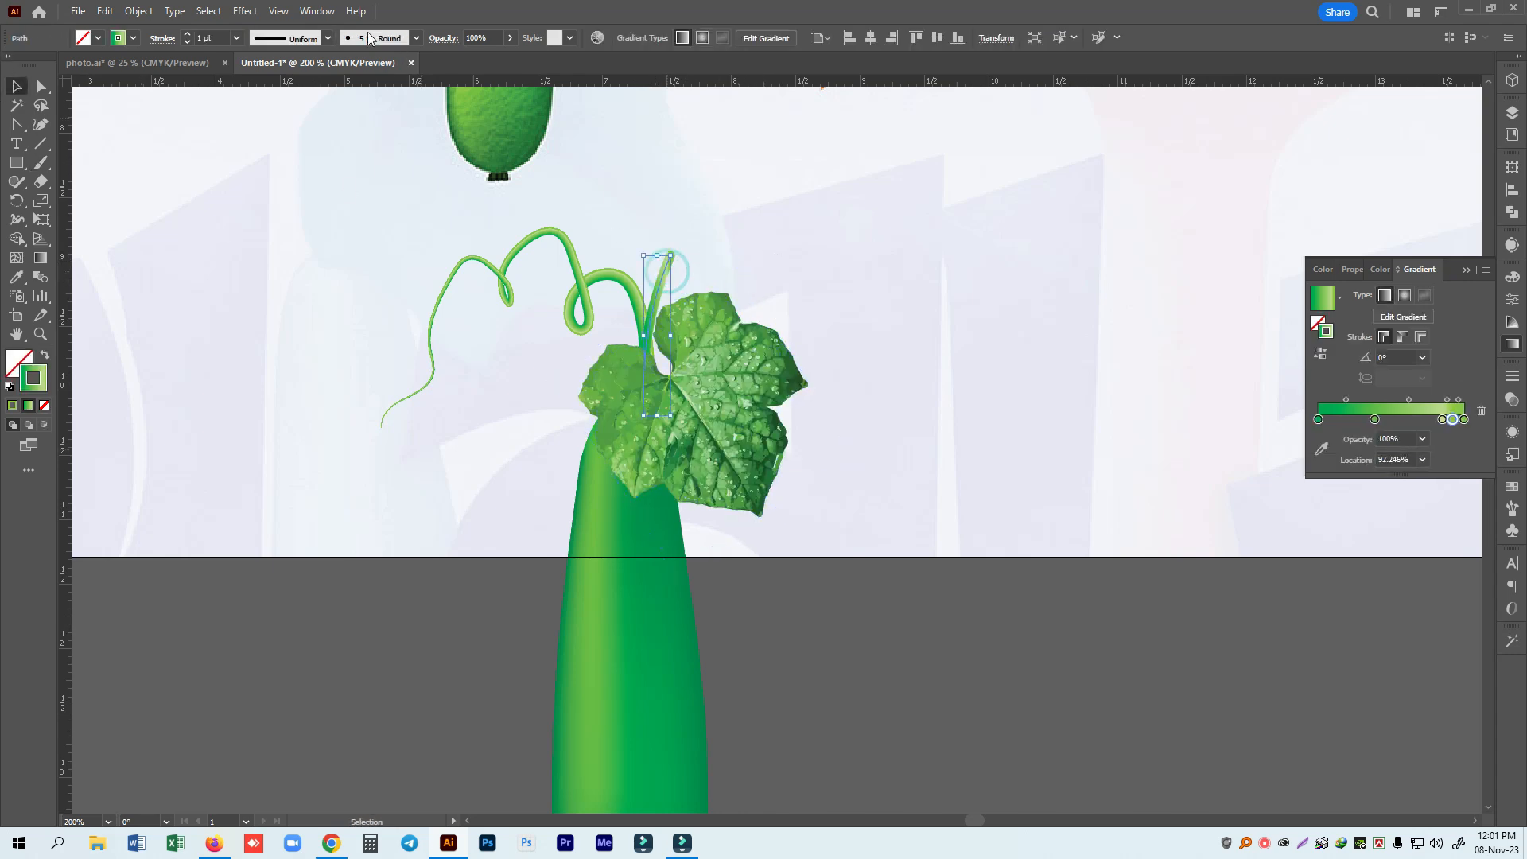
click(187, 34)
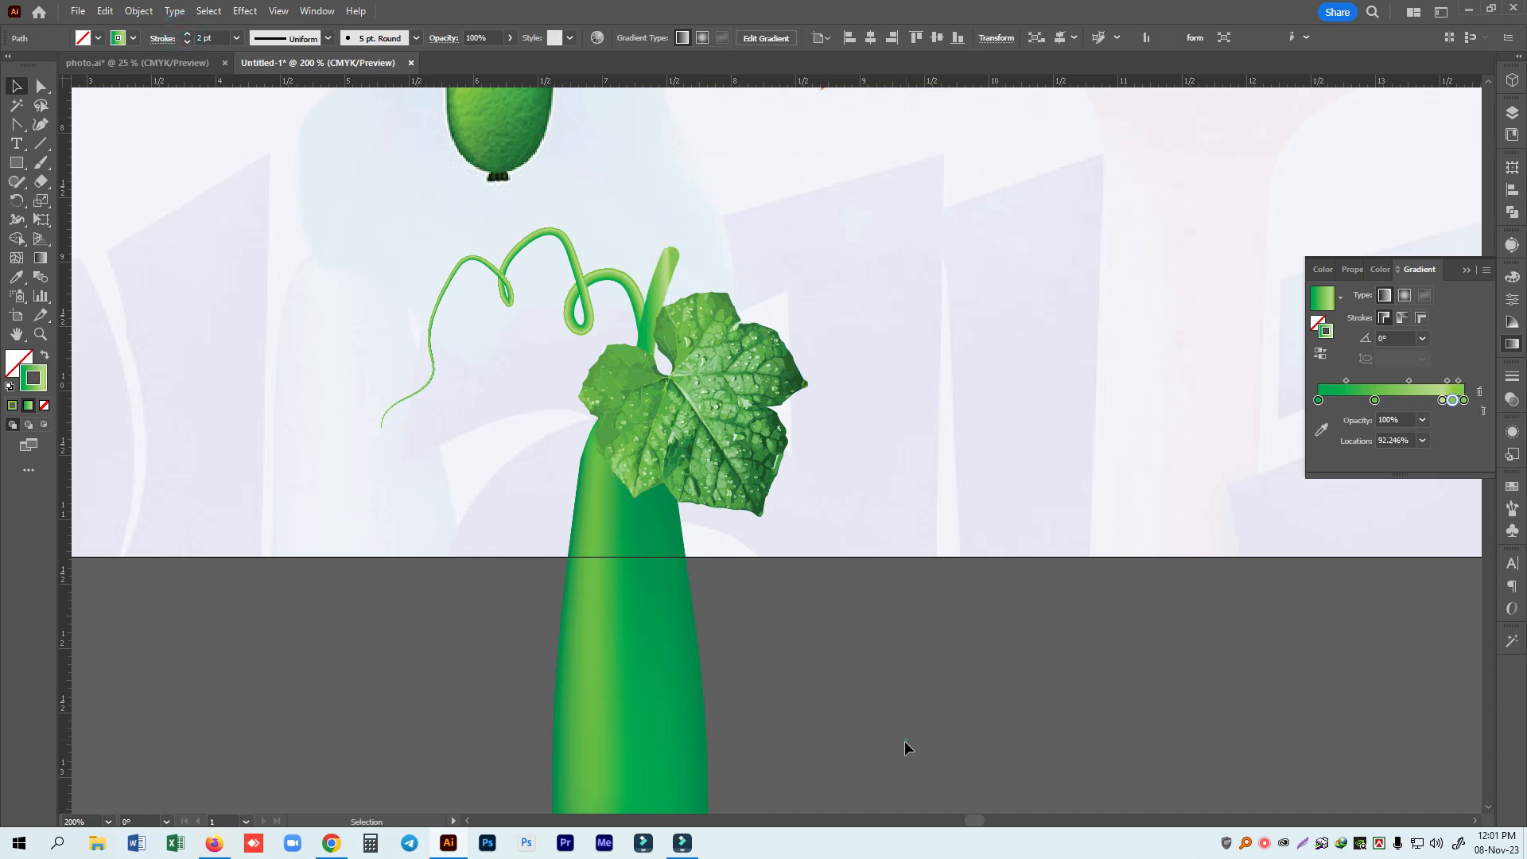
click(905, 739)
Scale the gourd with its leaf, tendril and stem down to about 2.21 in wide by 3.54 in high, and place it below the lettering.
scroll(914, 732, down, 3)
key(ctrl+minus)
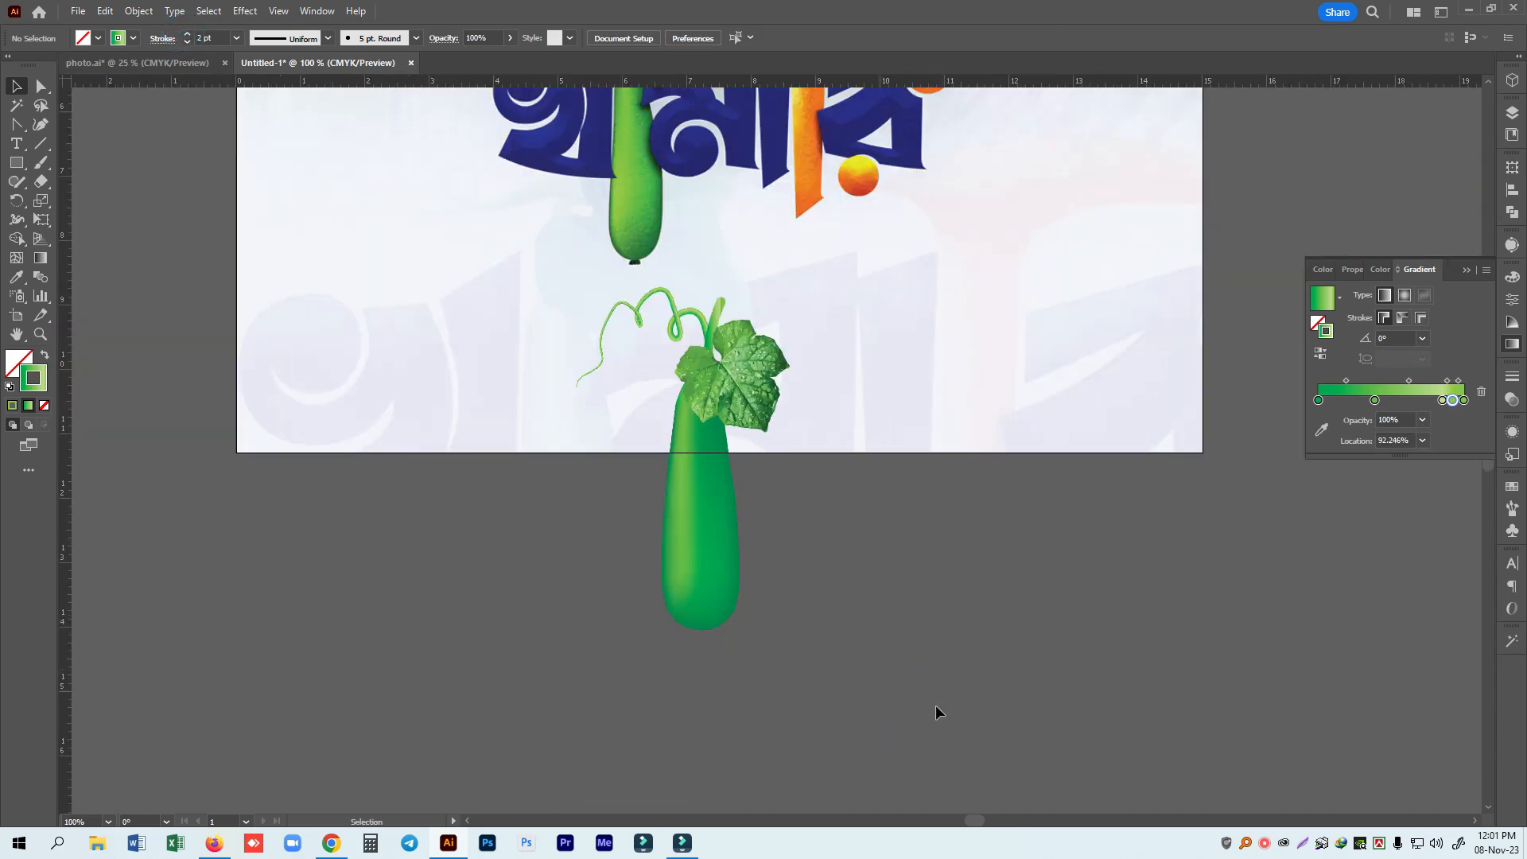
key(v)
click(607, 300)
scroll(734, 268, up, 3)
drag(725, 491, 1078, 344)
drag(1143, 237, 1112, 291)
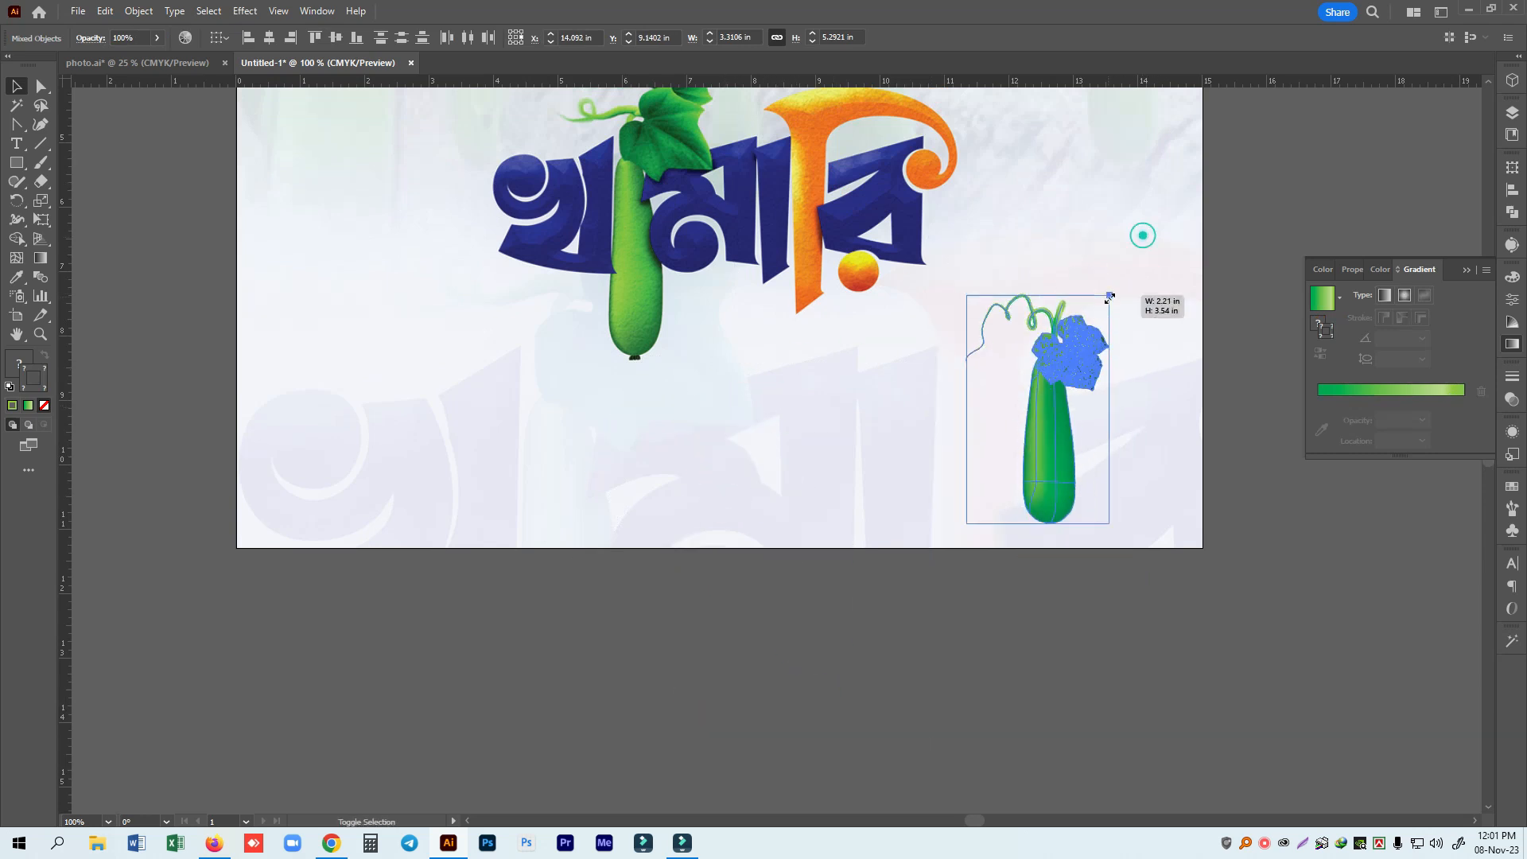
drag(1073, 361, 776, 420)
click(867, 713)
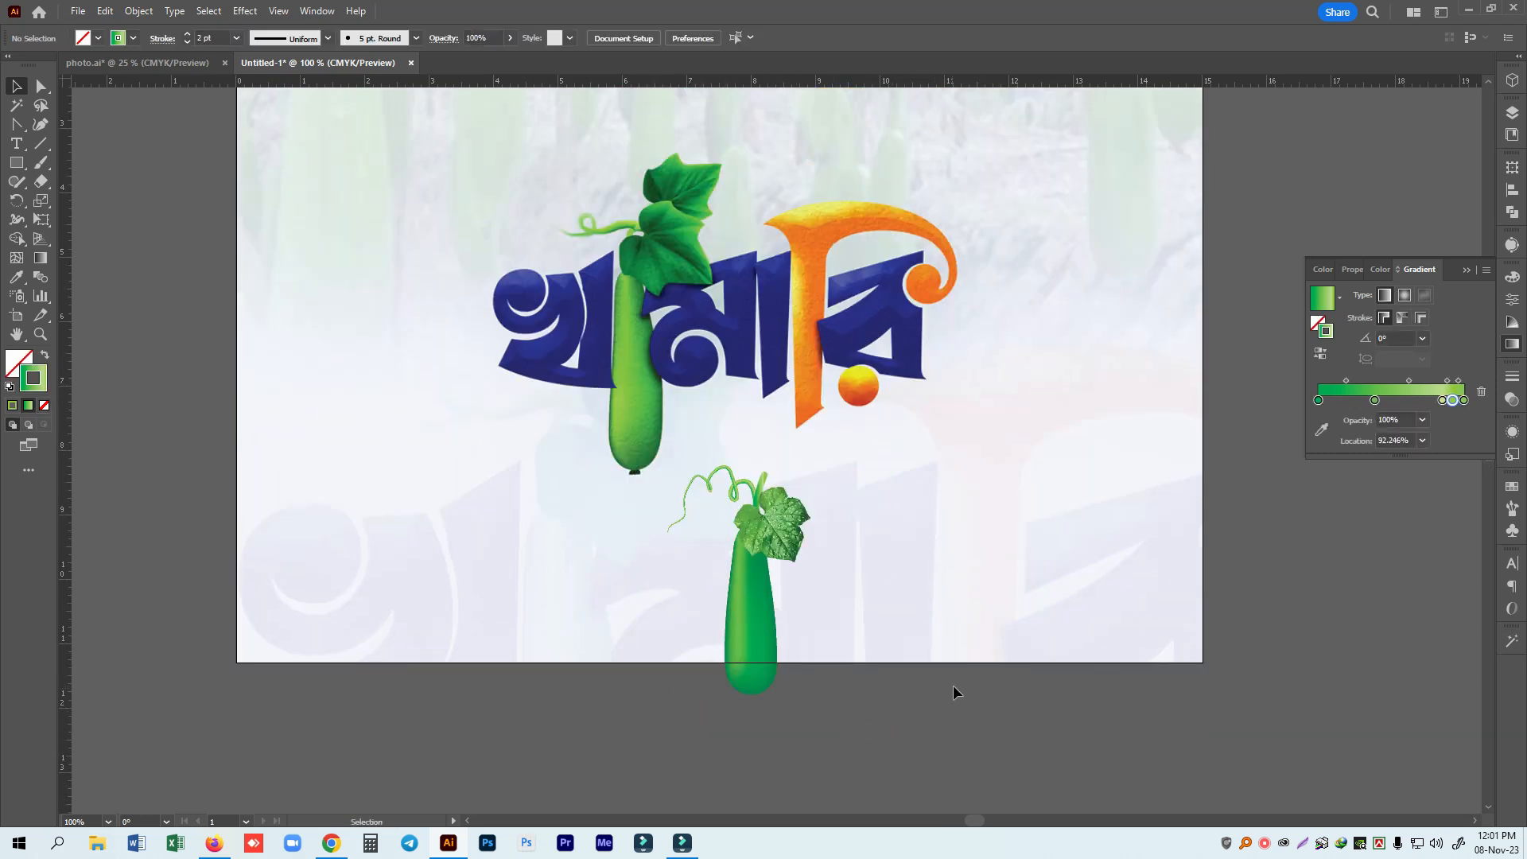
Move the complete gourd artwork up beside the lettering, into the empty area right of the orange letter.
key(ctrl+plus)
drag(984, 665, 955, 562)
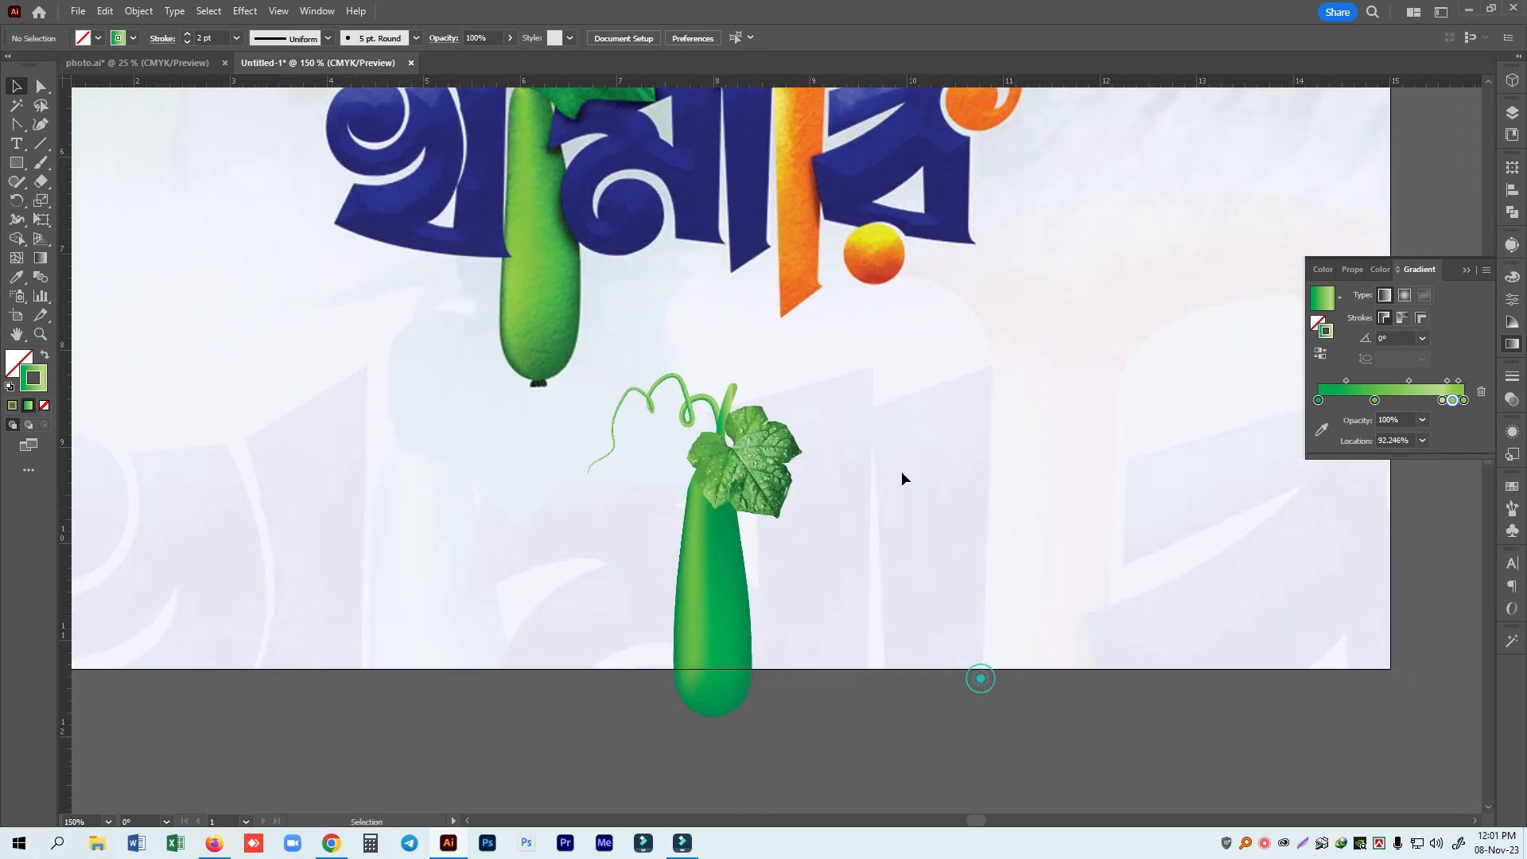
drag(683, 620, 865, 428)
drag(846, 504, 915, 538)
drag(914, 538, 957, 522)
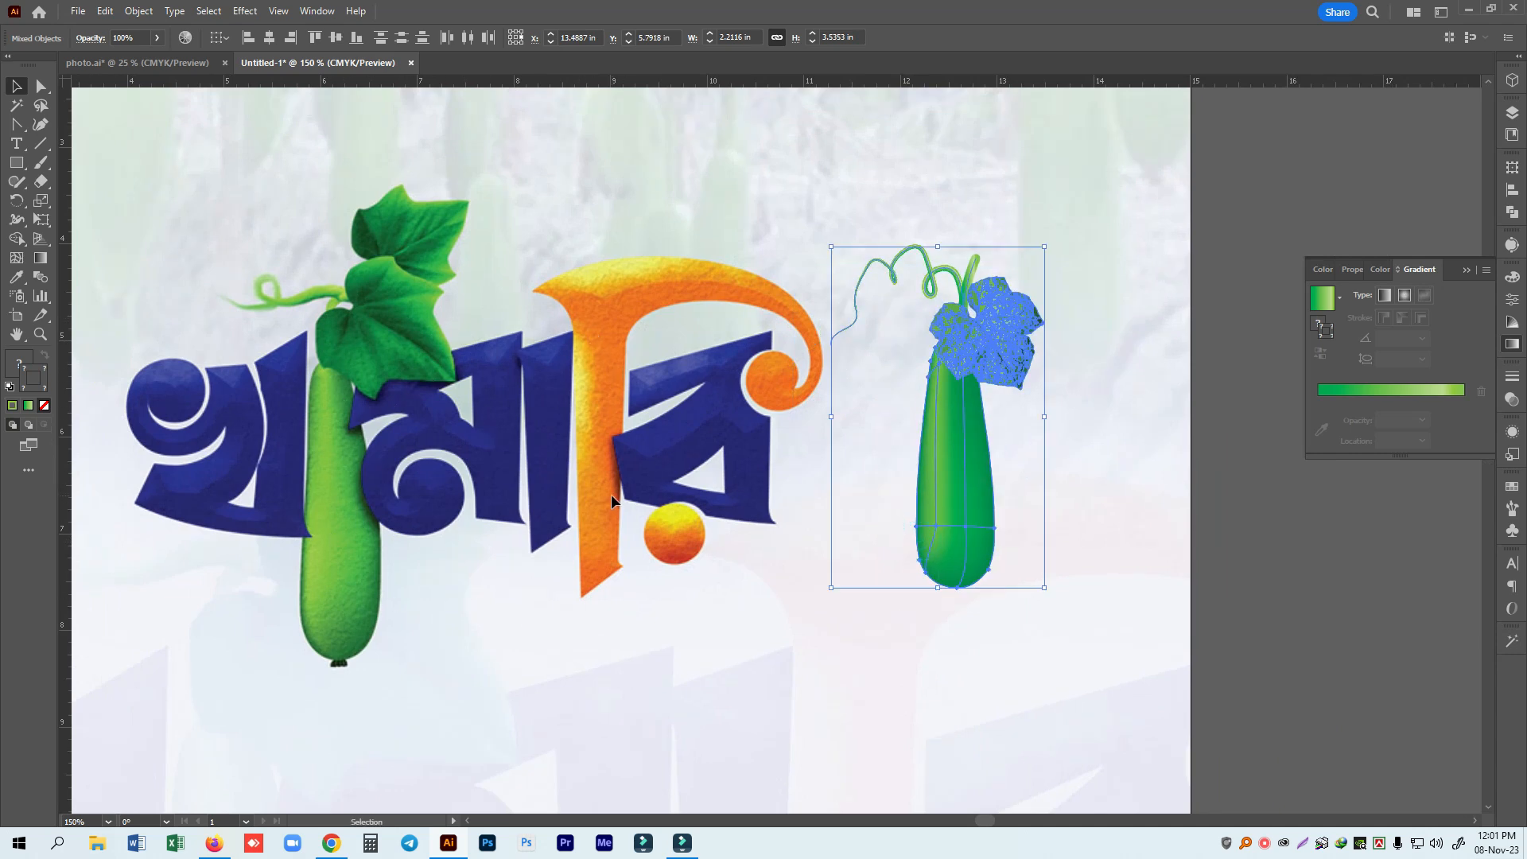
Place the image Screenshot_5 from the Bangla folder on the empty canvas right of the artboard.
scroll(498, 460, down, 5)
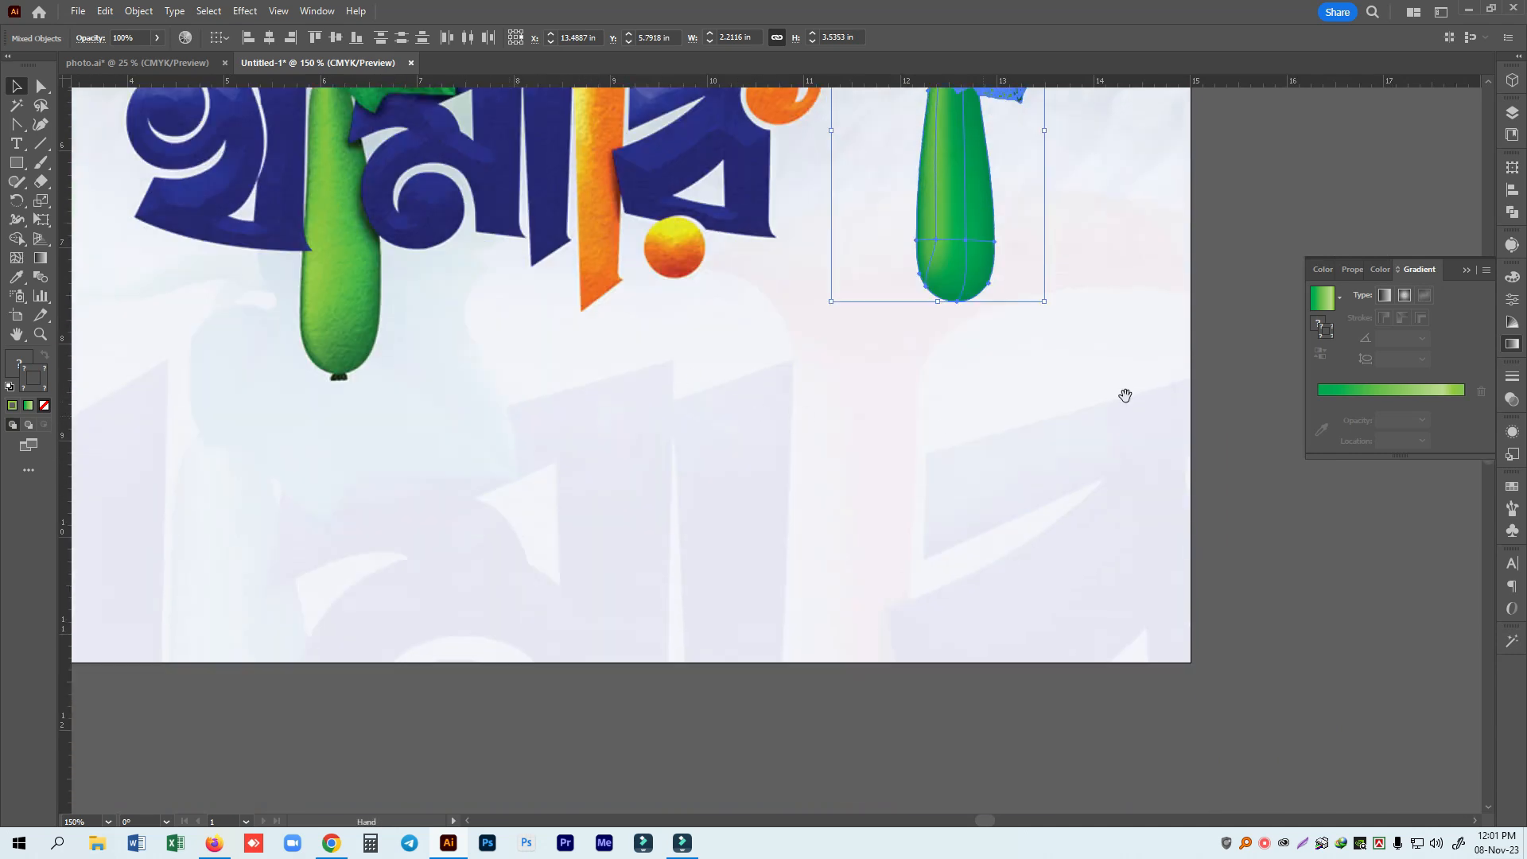
drag(1126, 395, 906, 409)
click(77, 10)
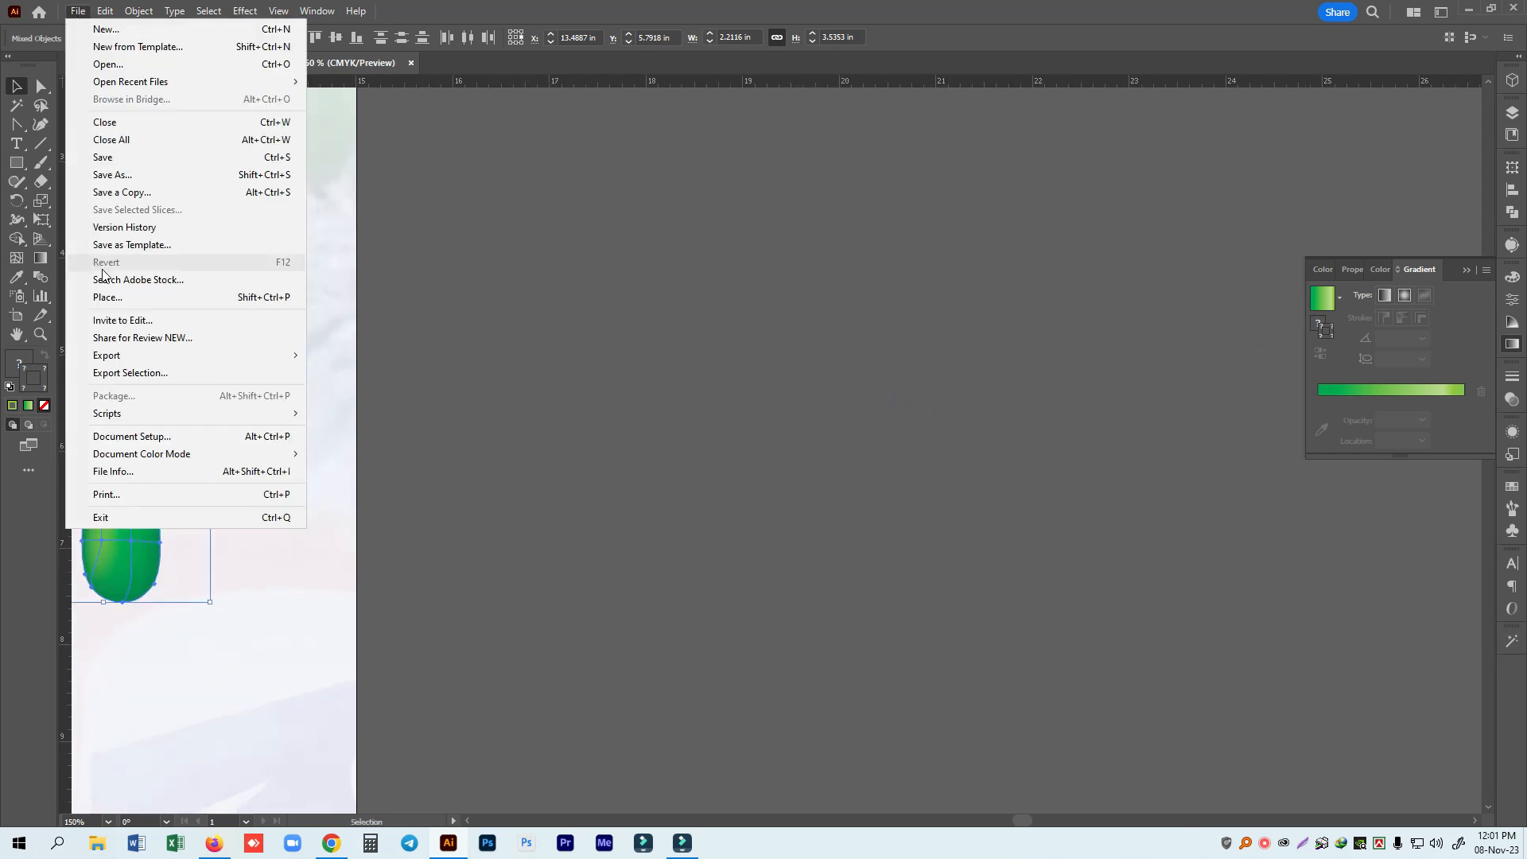
click(108, 297)
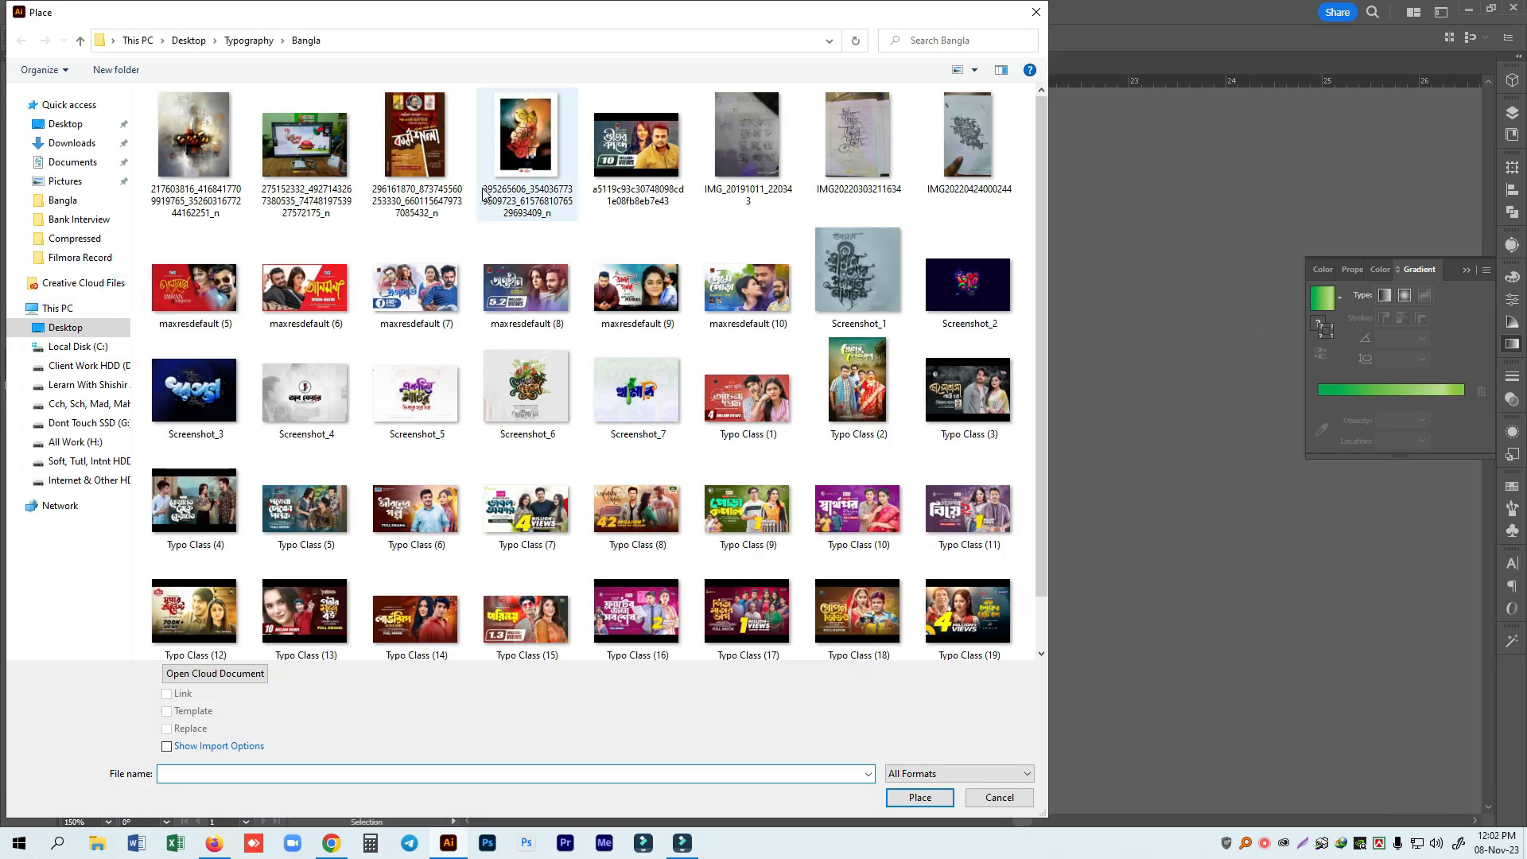
scroll(525, 294, down, 1)
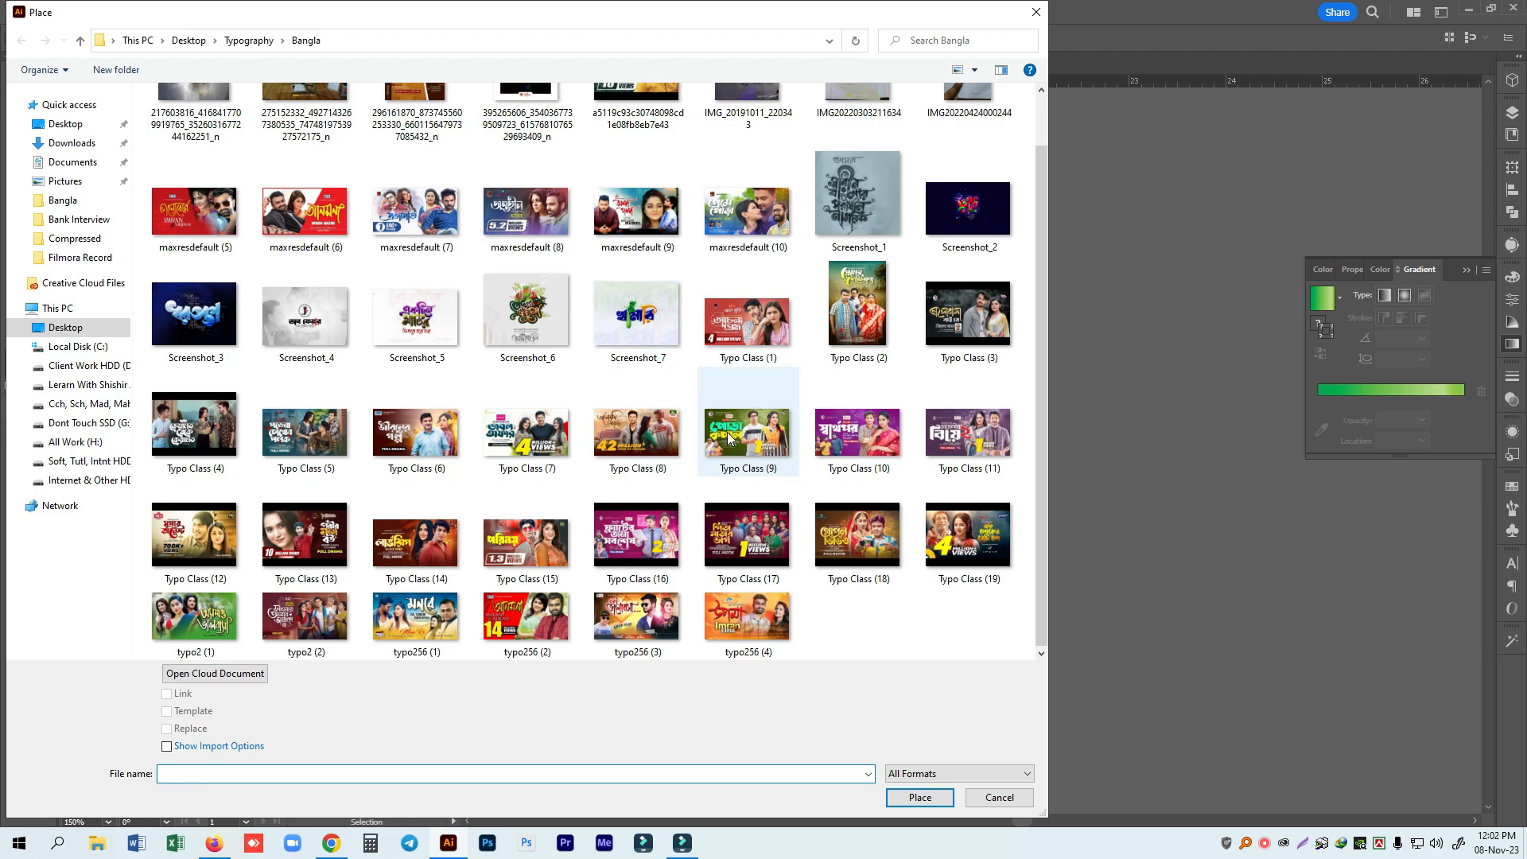
click(384, 336)
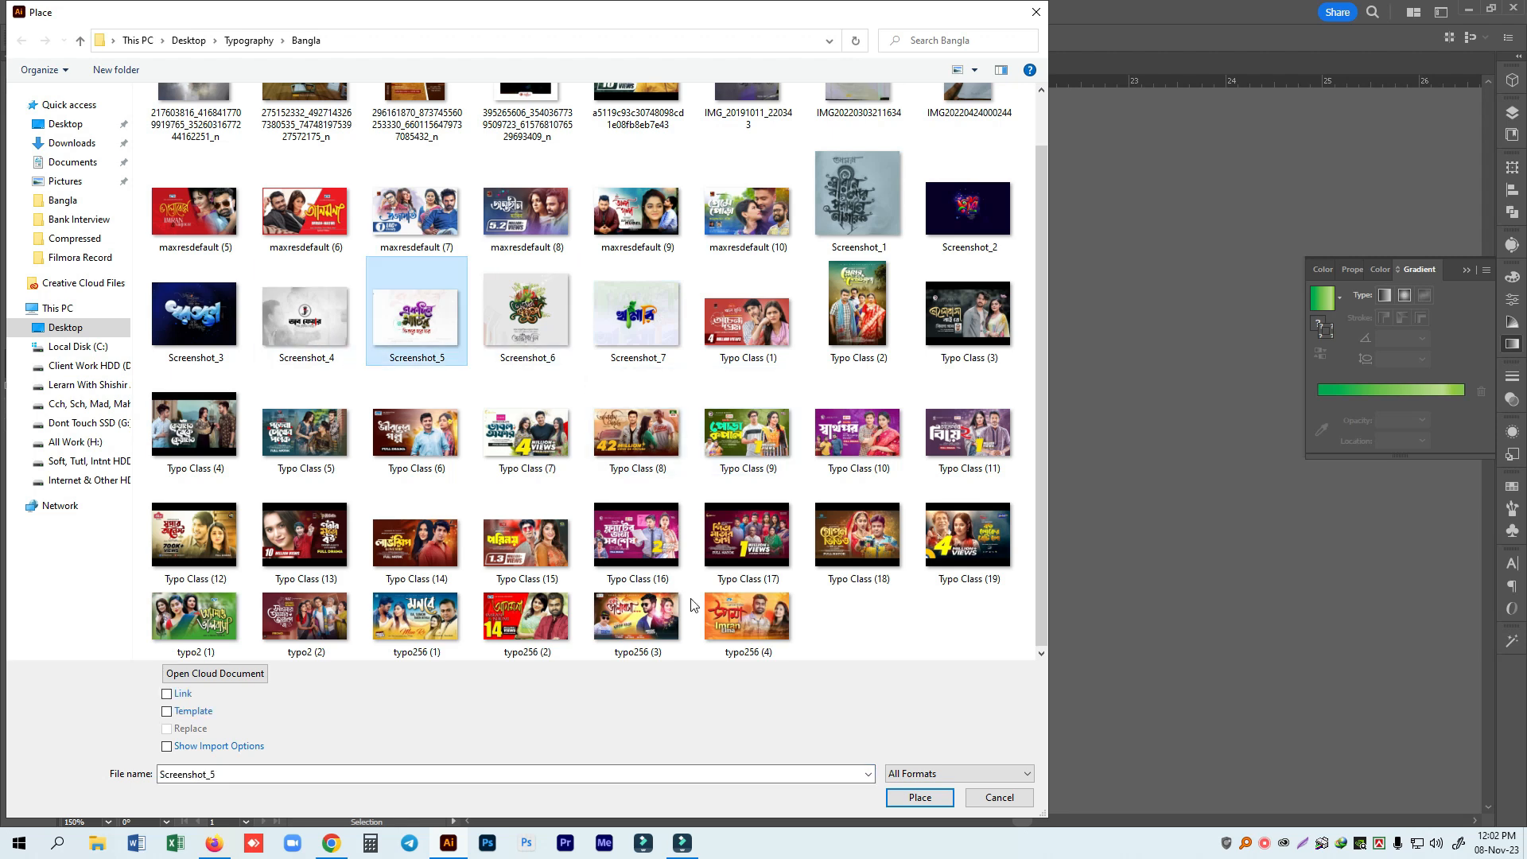
click(920, 798)
click(494, 165)
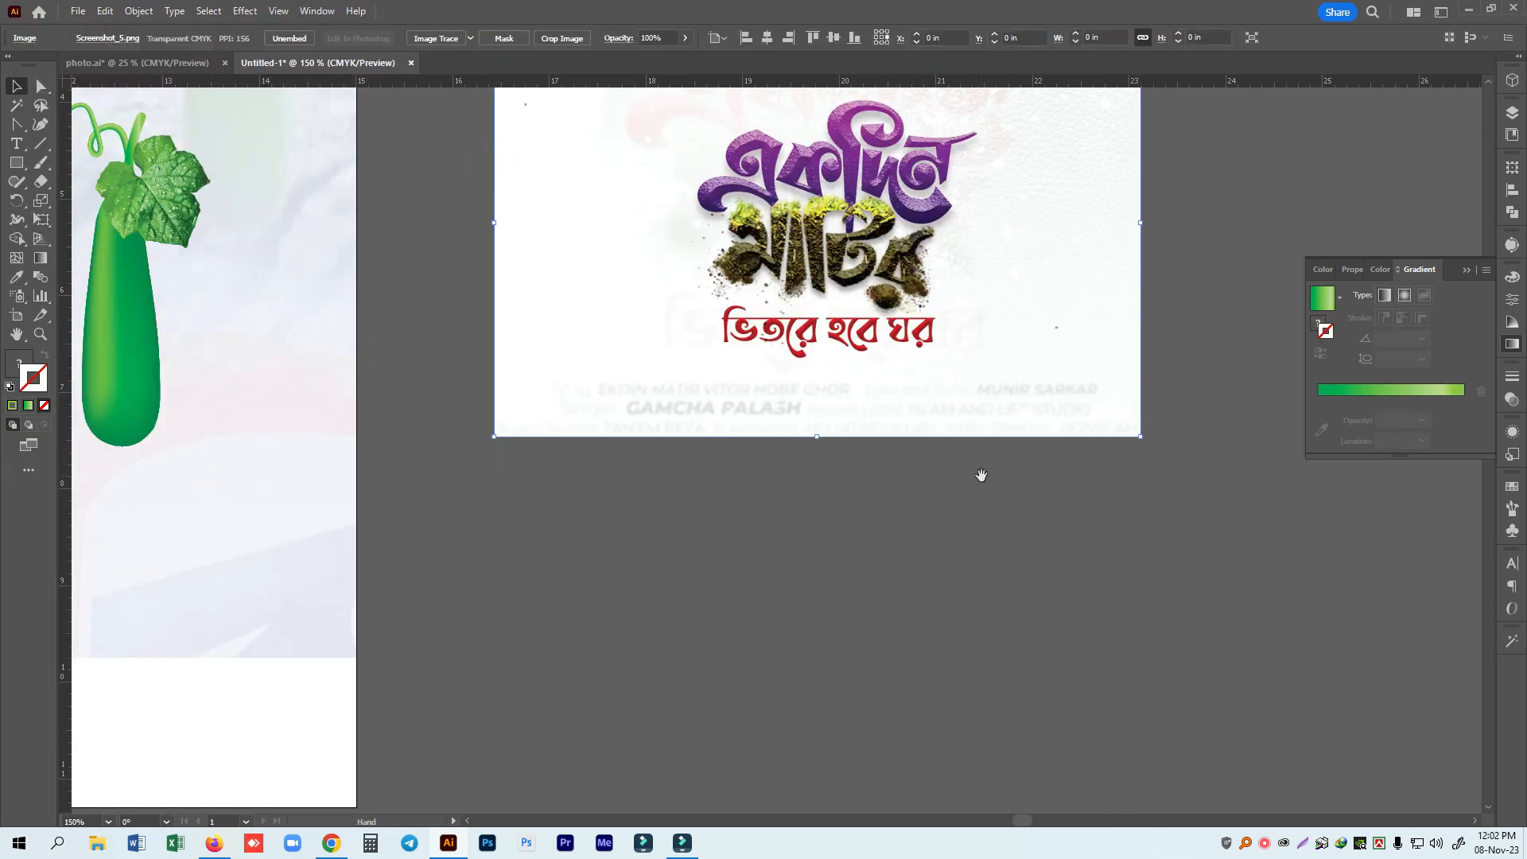
Enlarge the placed reference image to about 9.42 in wide by 6.23 in high and shift it slightly toward the artboard.
drag(974, 477, 701, 448)
drag(867, 349, 1165, 401)
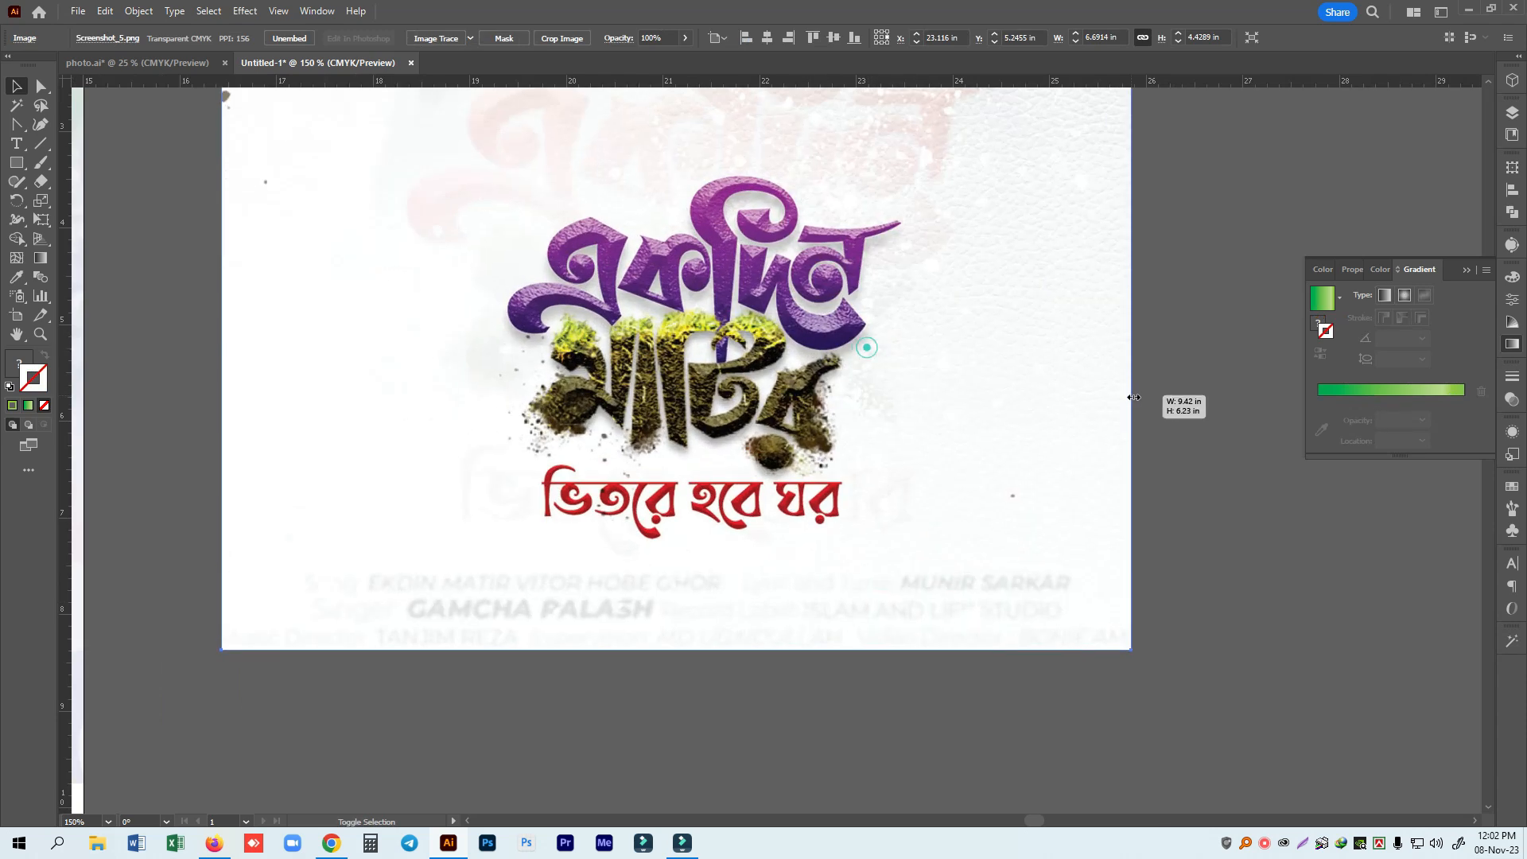
drag(843, 449, 748, 452)
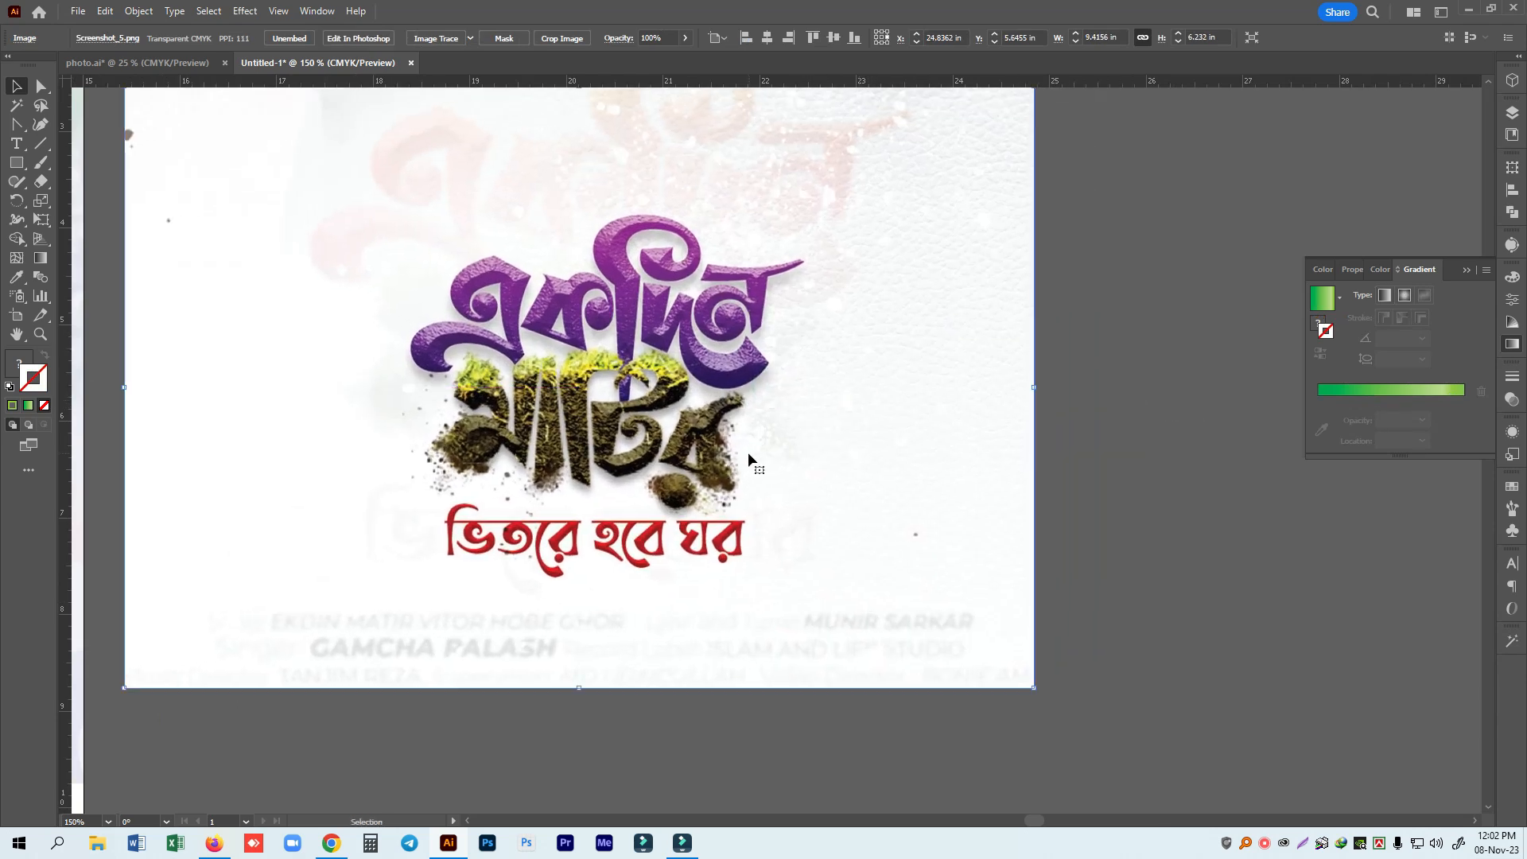